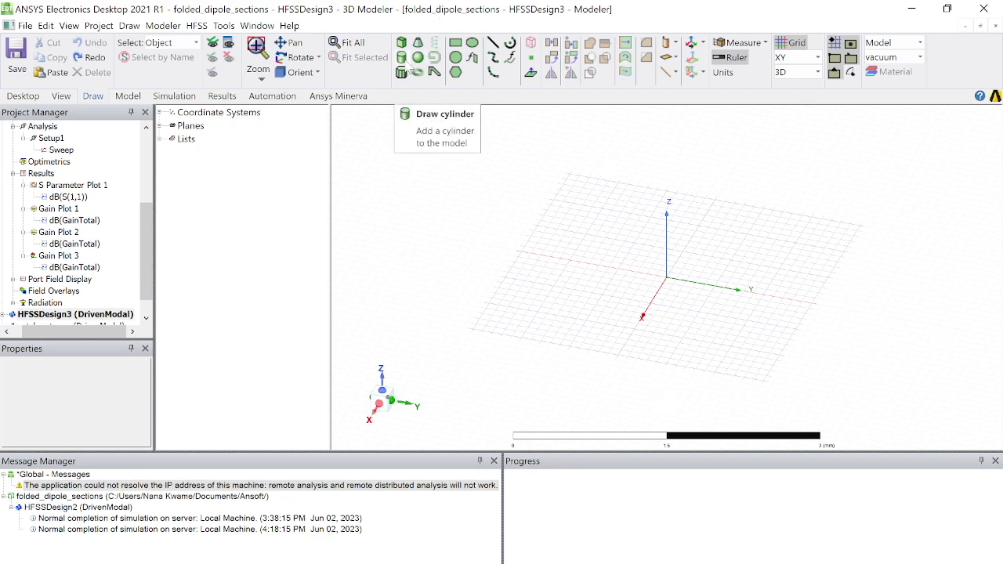
# - Draw a cylinder along the Z axis, about 0.1 mm in radius and 2.2 mm high, near the origin
pyautogui.click(725, 42)
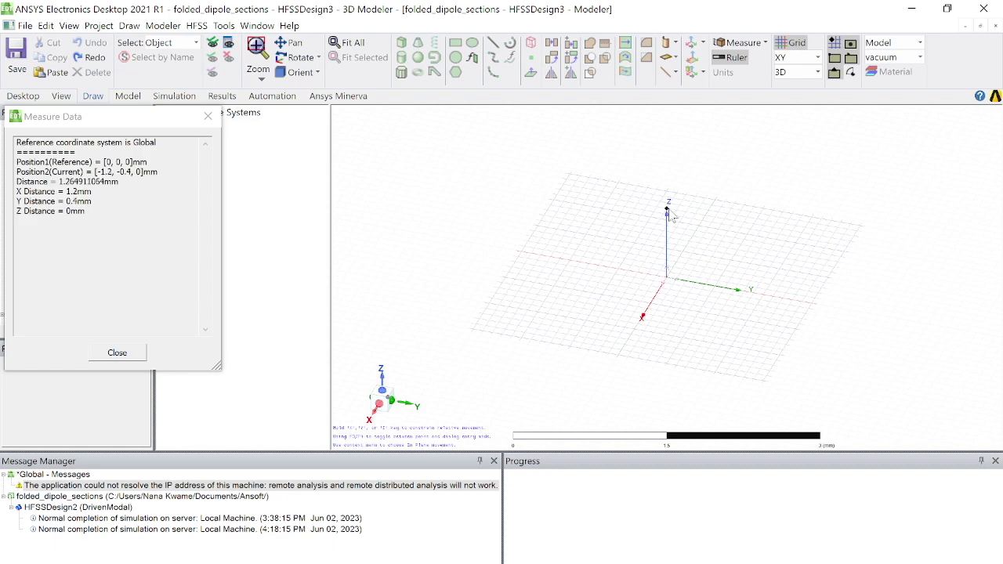
pyautogui.click(668, 212)
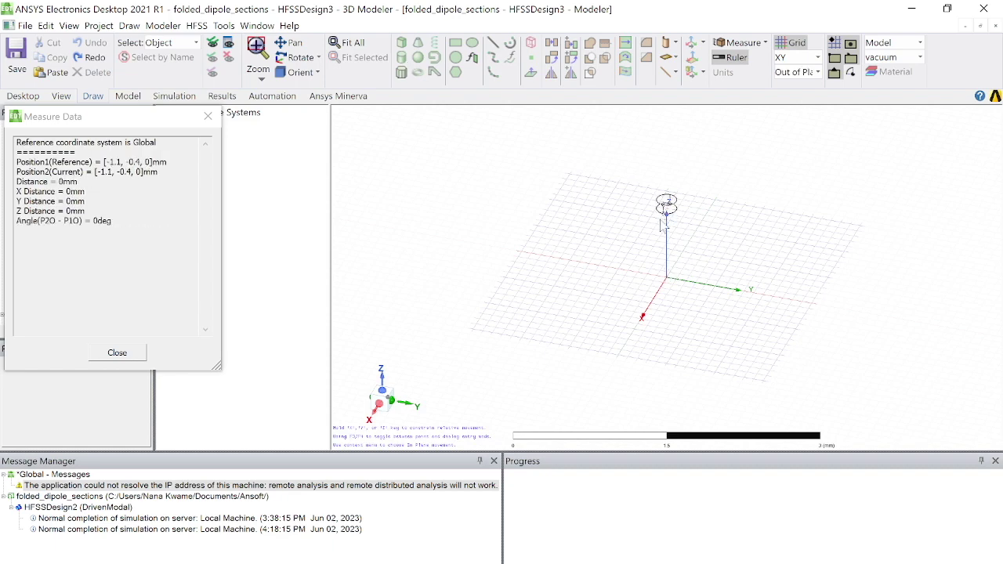
pyautogui.click(692, 365)
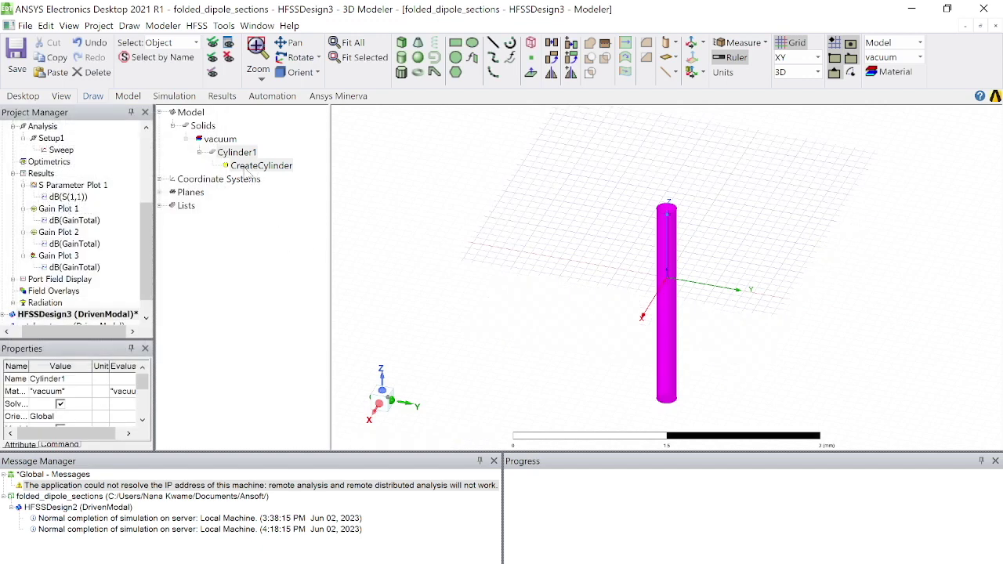
# - Rename the new cylinder as dipole
pyautogui.click(237, 155)
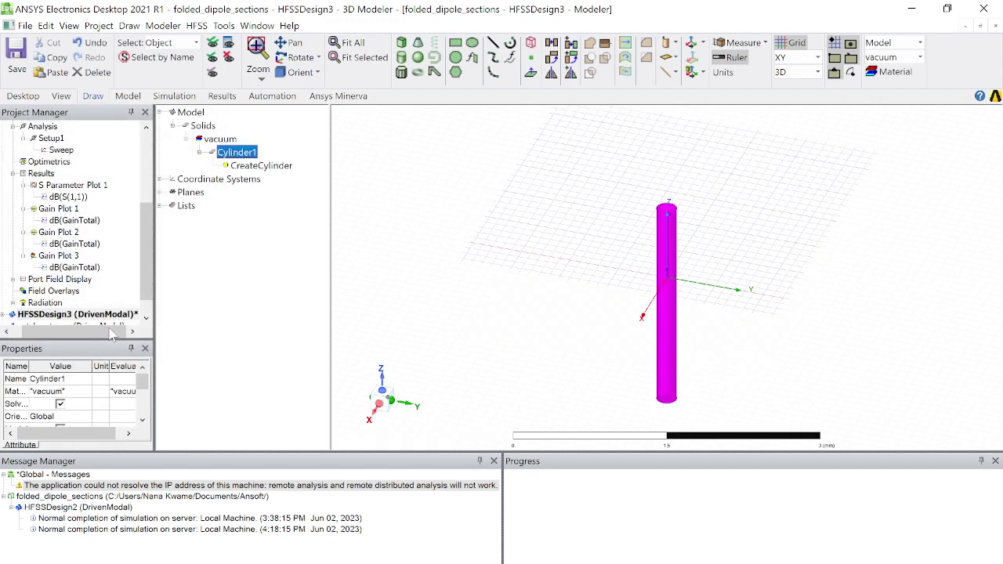
pyautogui.click(48, 379)
pyautogui.write('d')
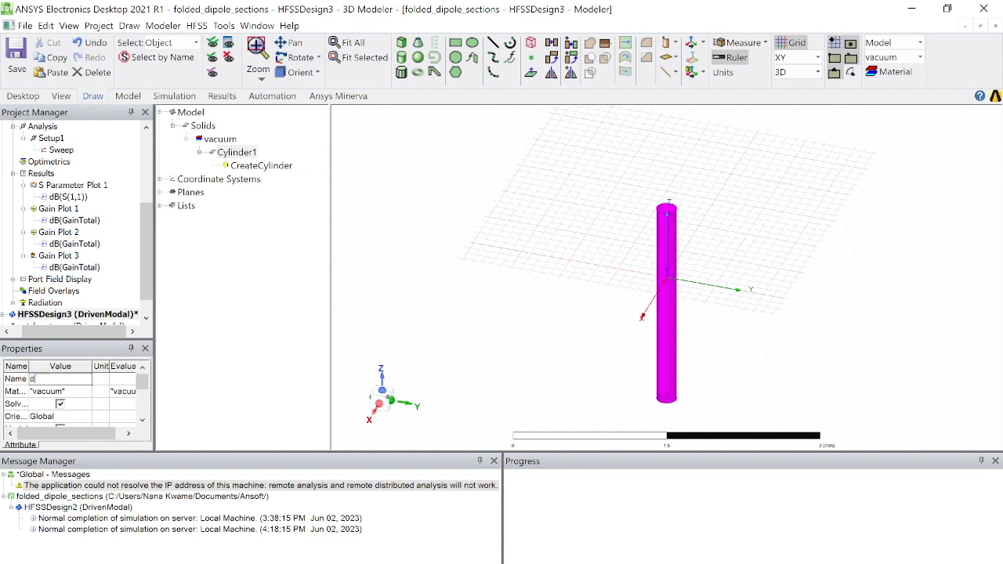
pyautogui.write('ipoole')
pyautogui.press('BackSpace')
pyautogui.press('BackSpace')
pyautogui.press('BackSpace')
pyautogui.write('le')
pyautogui.press('Return')
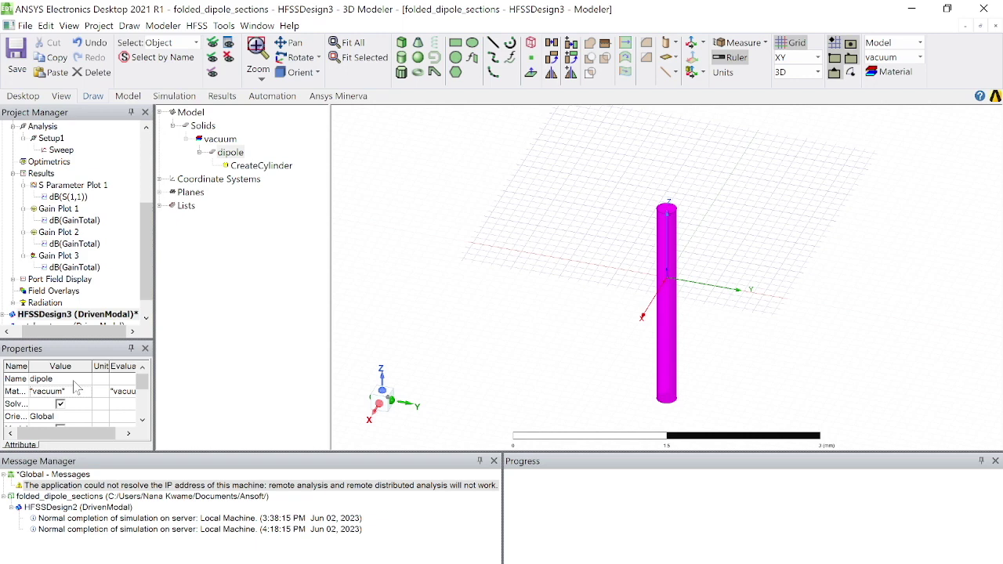
# - Set the dipole cylinder's center position to 0,0,0 mm
pyautogui.click(262, 167)
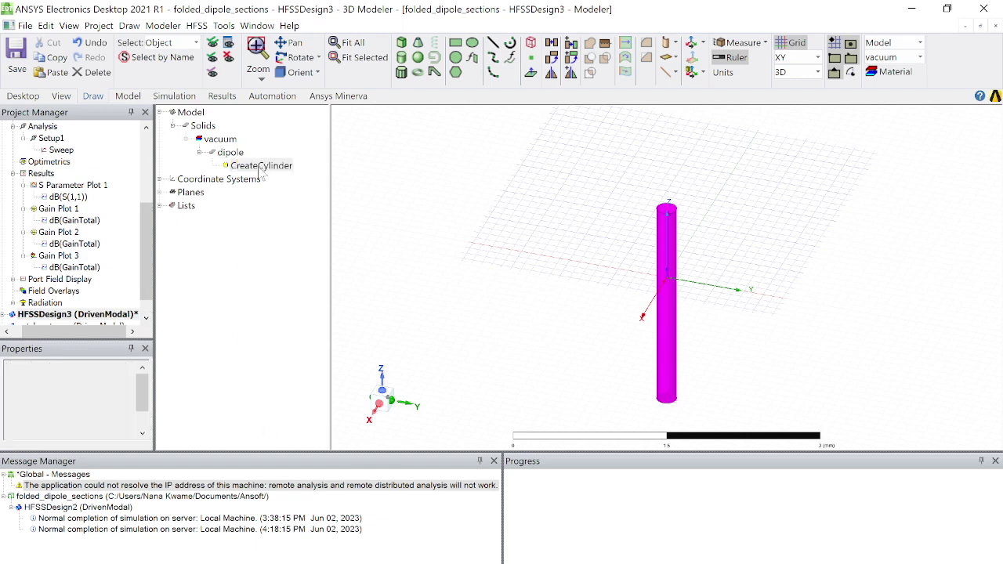
pyautogui.doubleClick(259, 167)
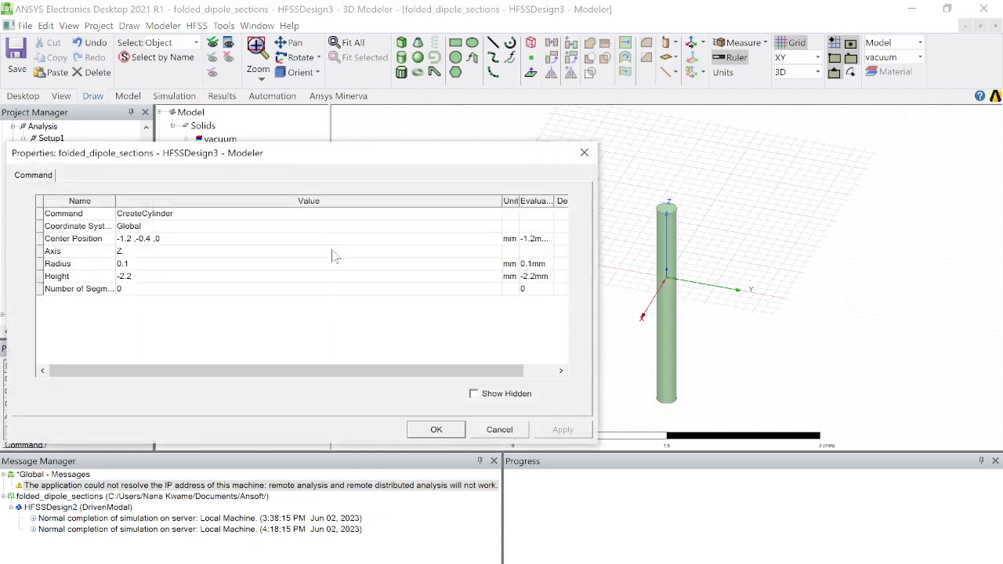
pyautogui.click(135, 239)
pyautogui.write('0')
pyautogui.press('Return')
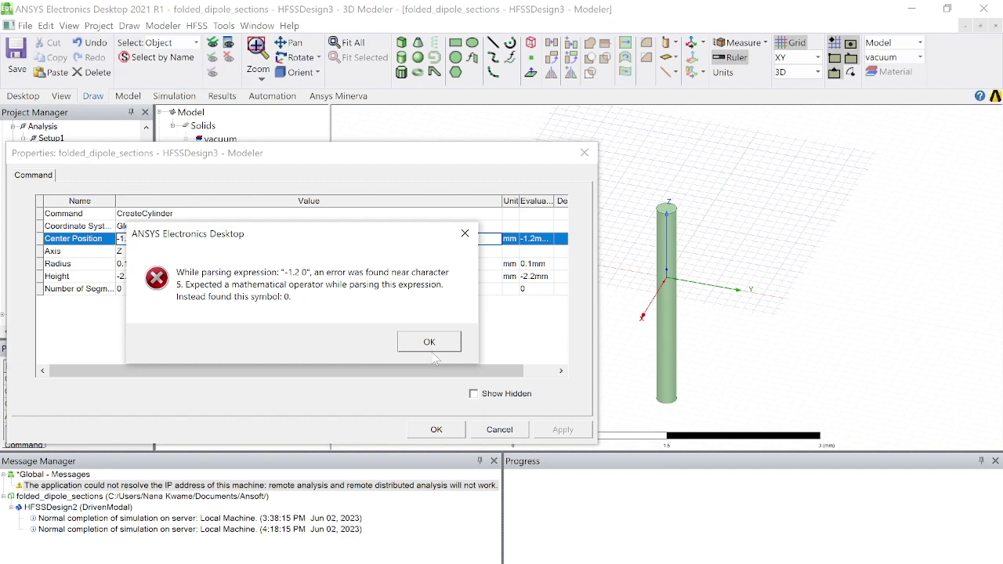
pyautogui.click(428, 342)
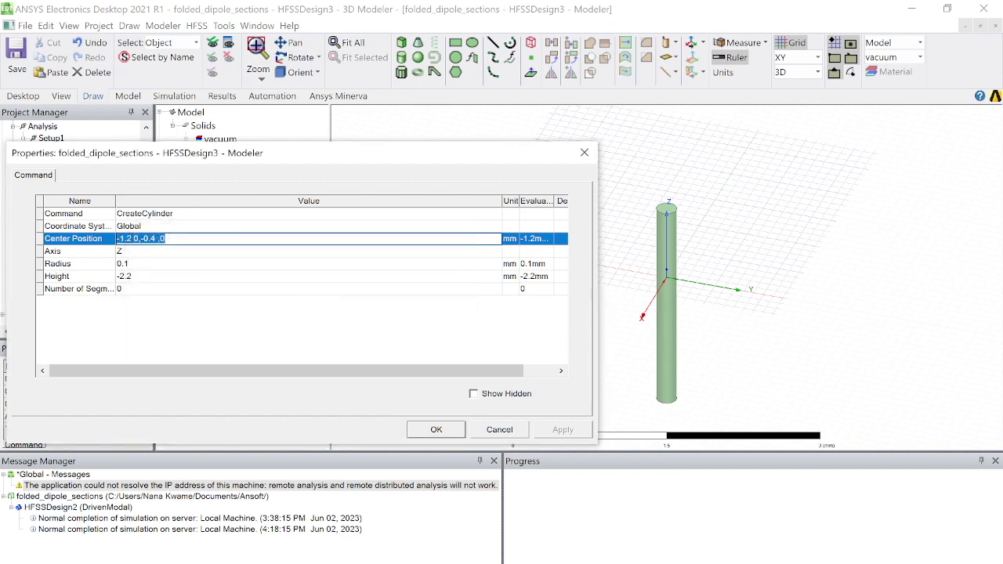
pyautogui.write('0,0,')
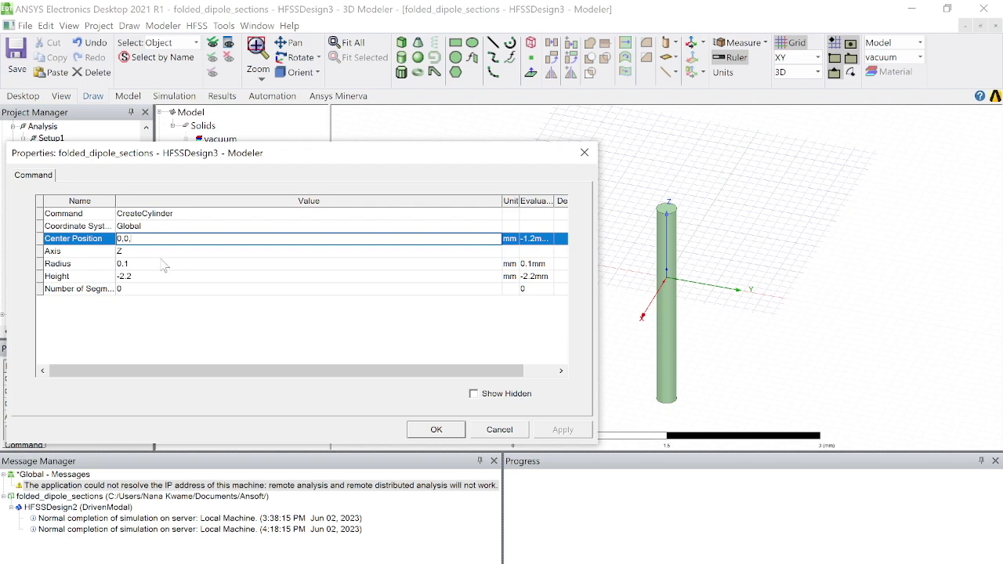
pyautogui.press('Left')
pyautogui.press('Left')
pyautogui.press('Left')
pyautogui.press('BackSpace')
pyautogui.write('.')
pyautogui.write('0')
# - Set the dipole cylinder's radius to 0.004 mm and its height to 60 mm, and apply the changes
pyautogui.click(150, 265)
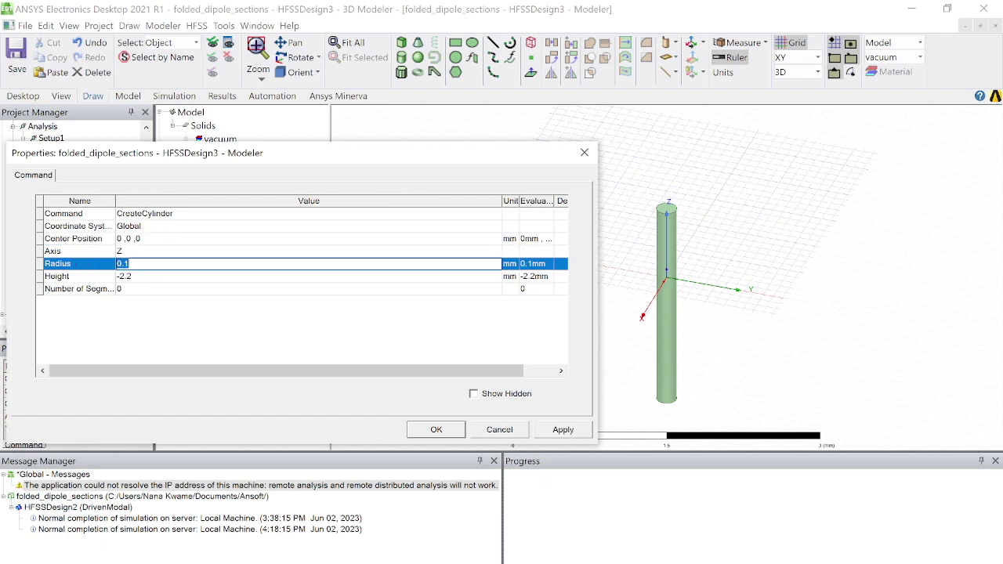
pyautogui.press('BackSpace')
pyautogui.write('004')
pyautogui.click(150, 277)
pyautogui.press('BackSpace')
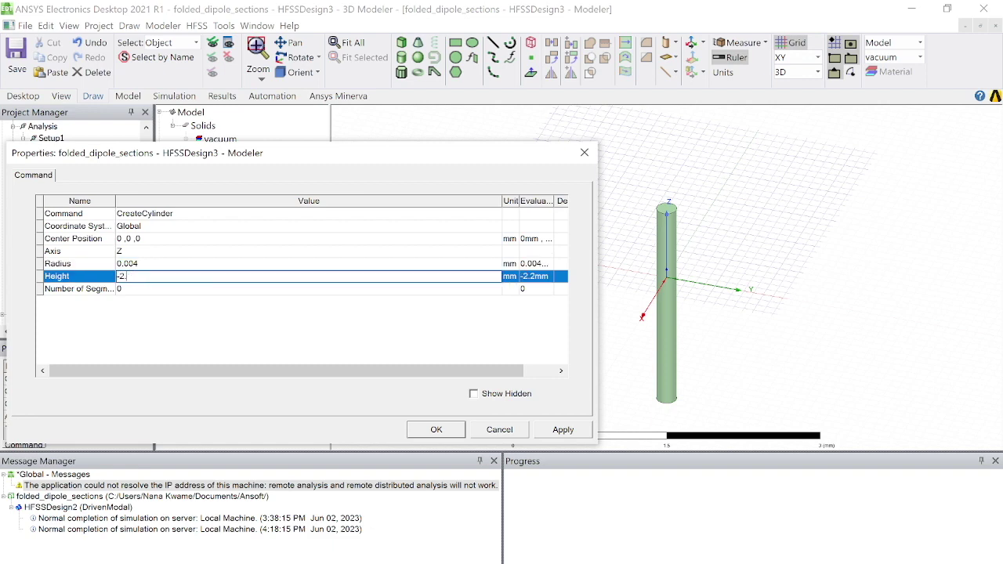
pyautogui.press('BackSpace')
pyautogui.press('BackSpace')
pyautogui.write('60')
pyautogui.click(437, 430)
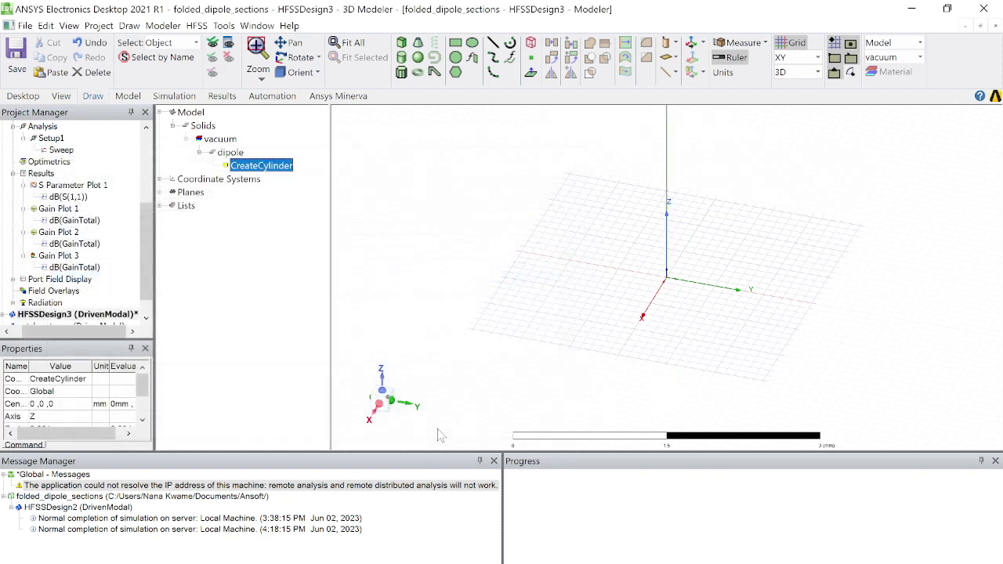
# - Set the dipole cylinder's radius to 0.2 mm
pyautogui.doubleClick(255, 166)
pyautogui.click(157, 264)
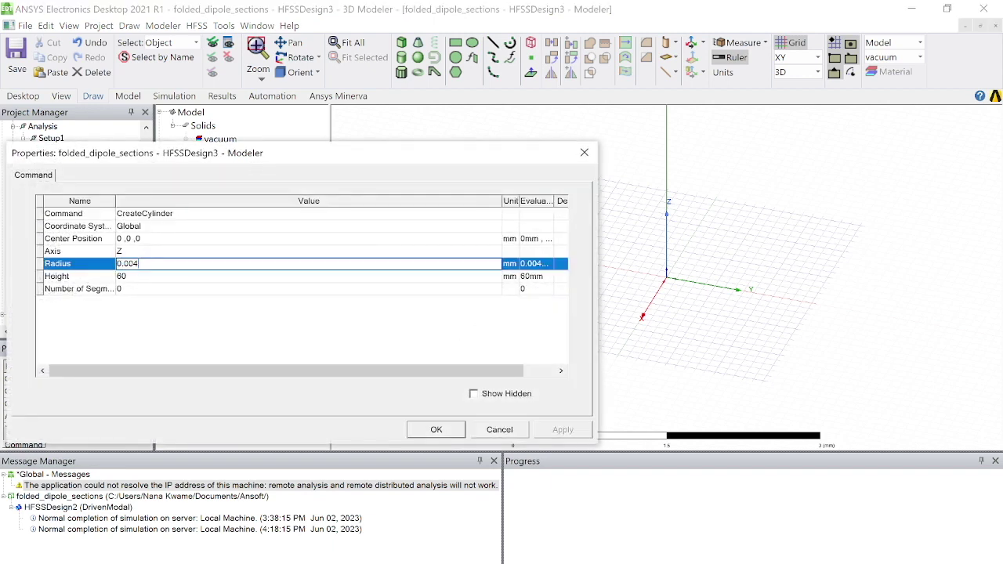
pyautogui.press('BackSpace')
pyautogui.press('BackSpace')
pyautogui.press('BackSpace')
pyautogui.write('2')
pyautogui.click(433, 432)
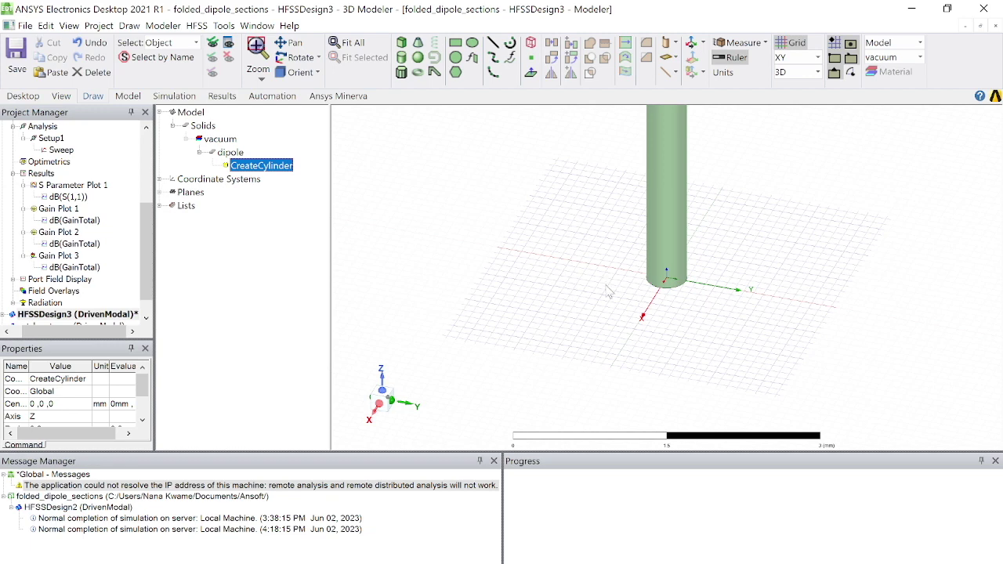
# - Center the dipole on the origin along Z by setting its center position to 0,0,-60/2 mm
pyautogui.doubleClick(257, 167)
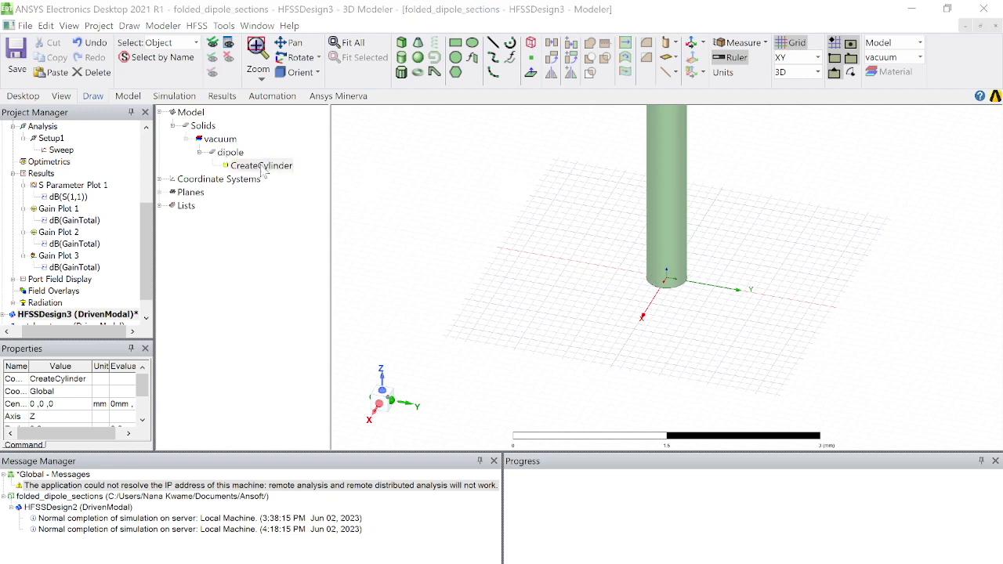
pyautogui.click(184, 239)
pyautogui.press('BackSpace')
pyautogui.write('-6')
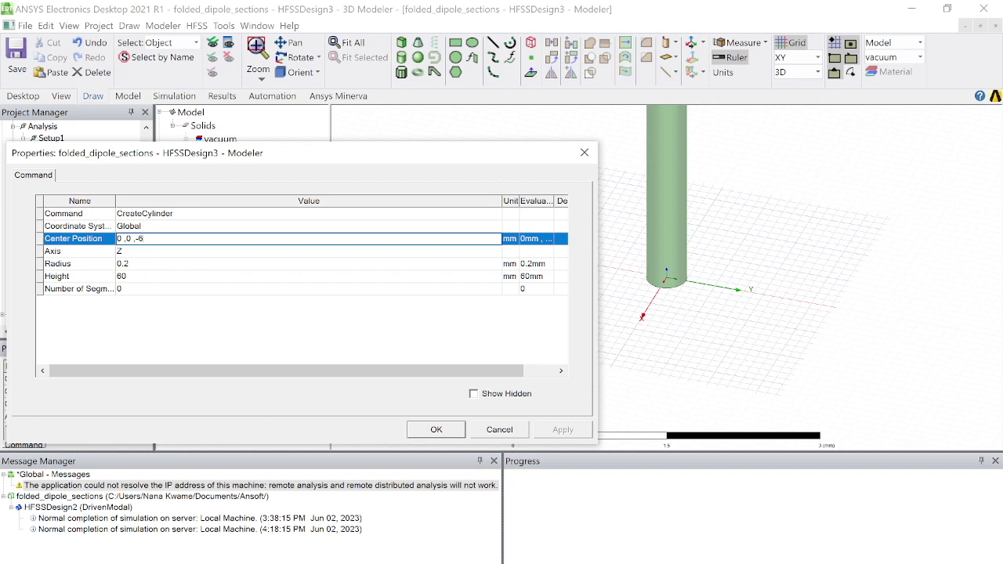
pyautogui.write('0/2')
pyautogui.click(430, 438)
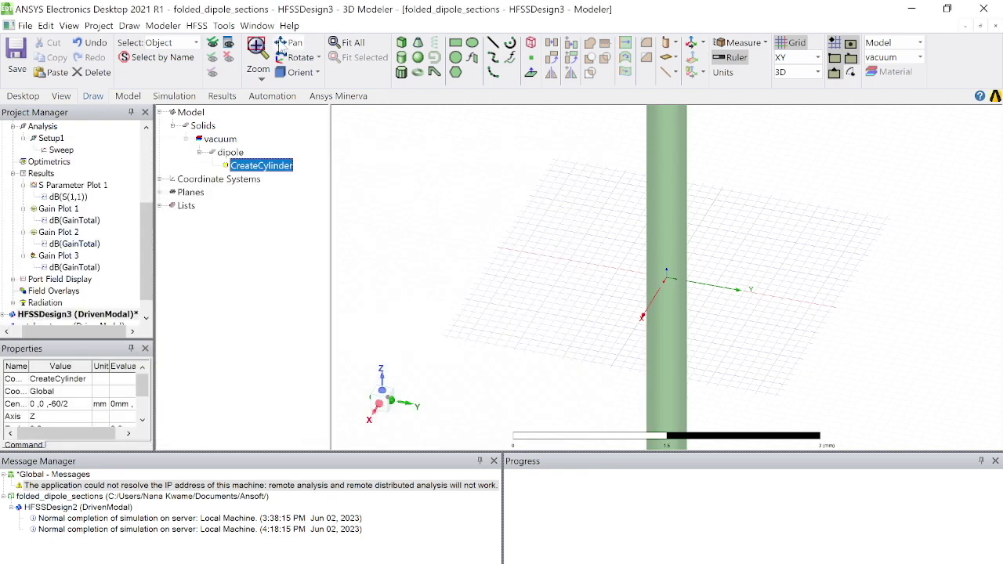
pyautogui.click(346, 44)
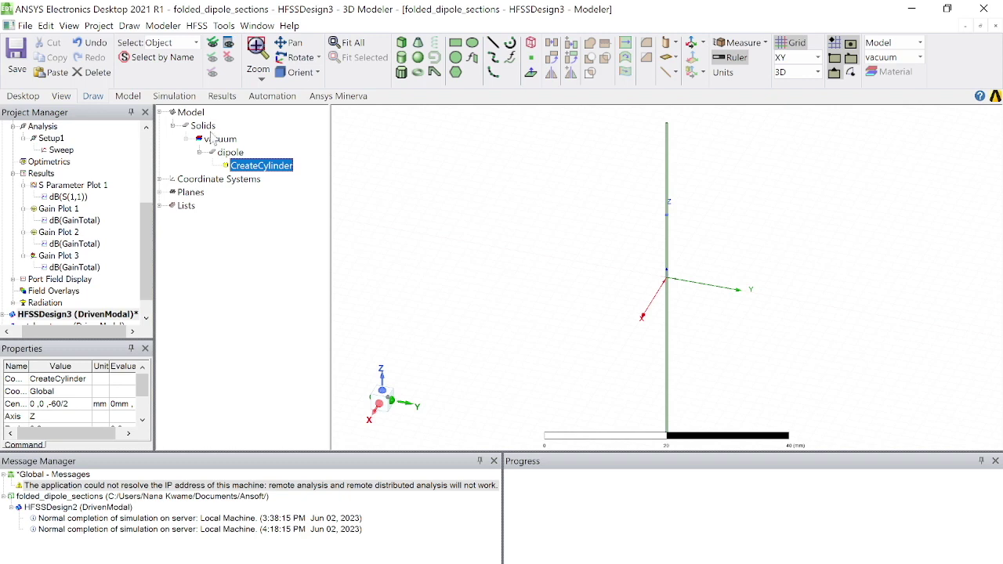
# - Duplicate the dipole cylinder in place and rename the copy as other_half
pyautogui.click(231, 152)
pyautogui.rightClick(232, 153)
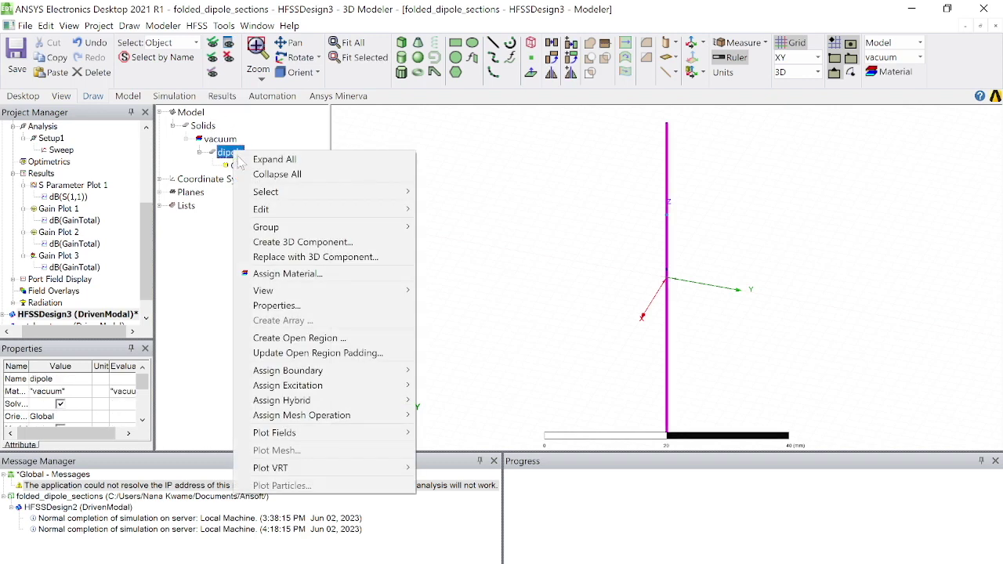
pyautogui.moveTo(385, 210)
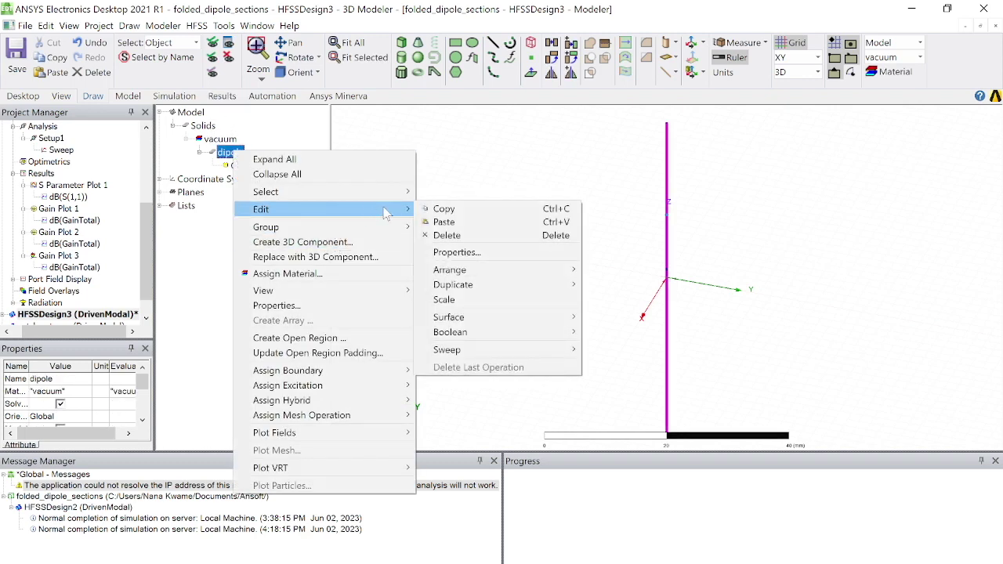
pyautogui.click(438, 216)
pyautogui.click(258, 223)
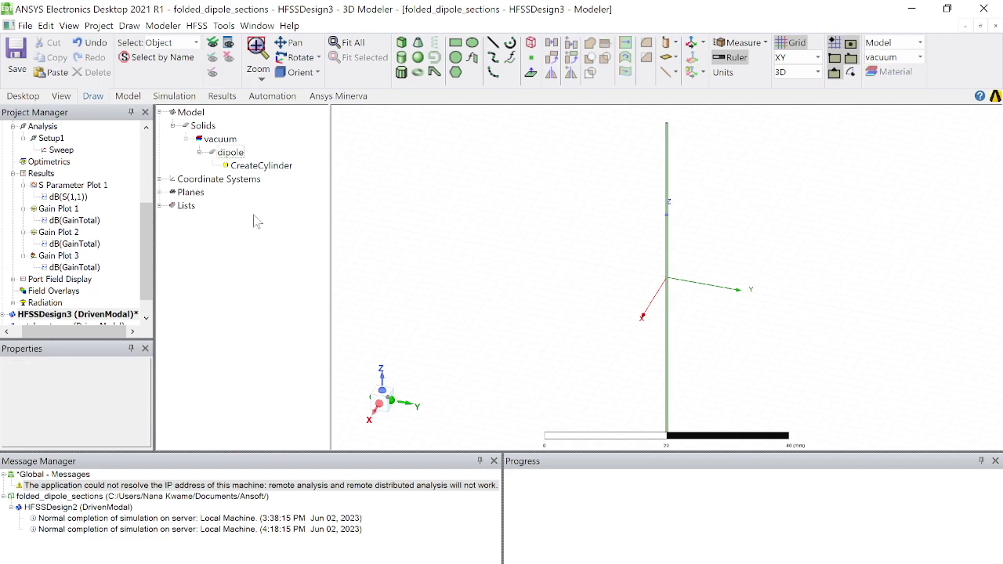
pyautogui.hotkey('ctrl', 'v')
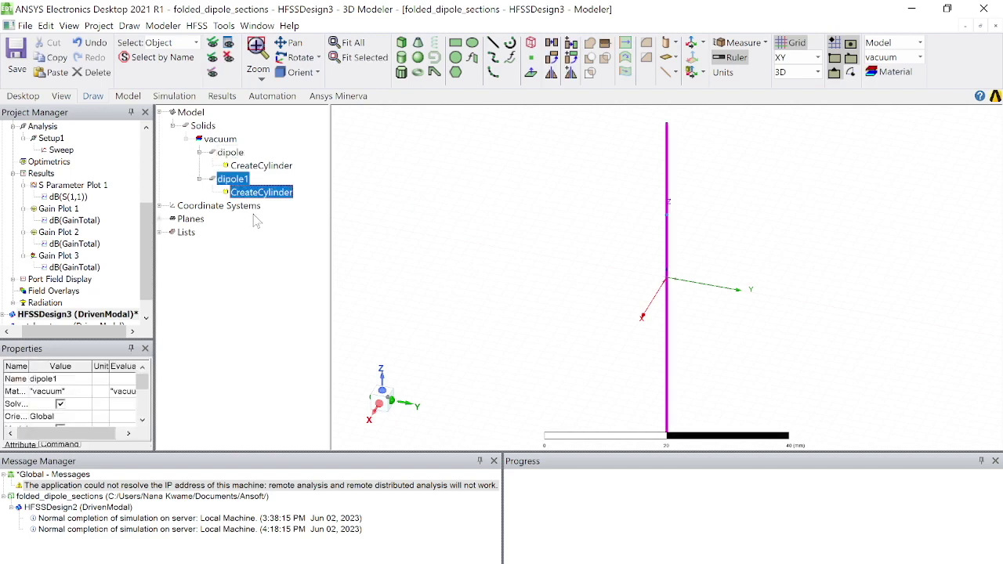
pyautogui.click(71, 379)
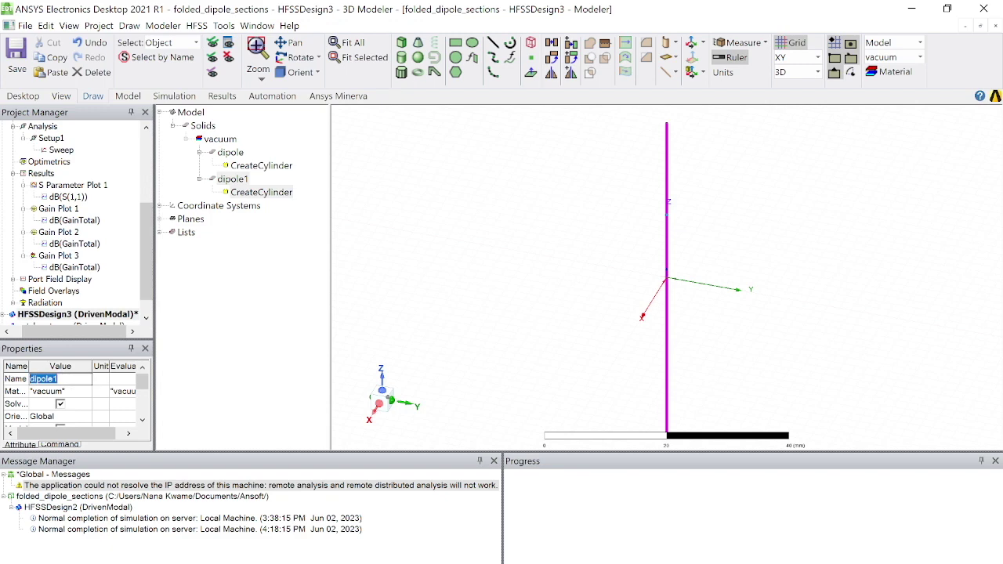
pyautogui.write('other_half')
pyautogui.press('Return')
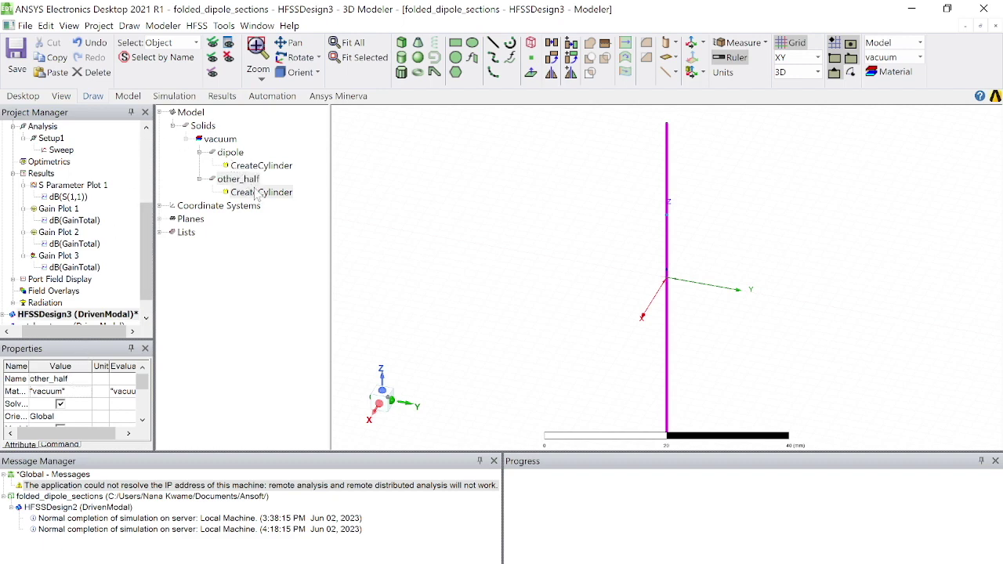
# - Offset the other_half cylinder along Y by setting its center position to 0,10,-60/2 mm
pyautogui.click(261, 194)
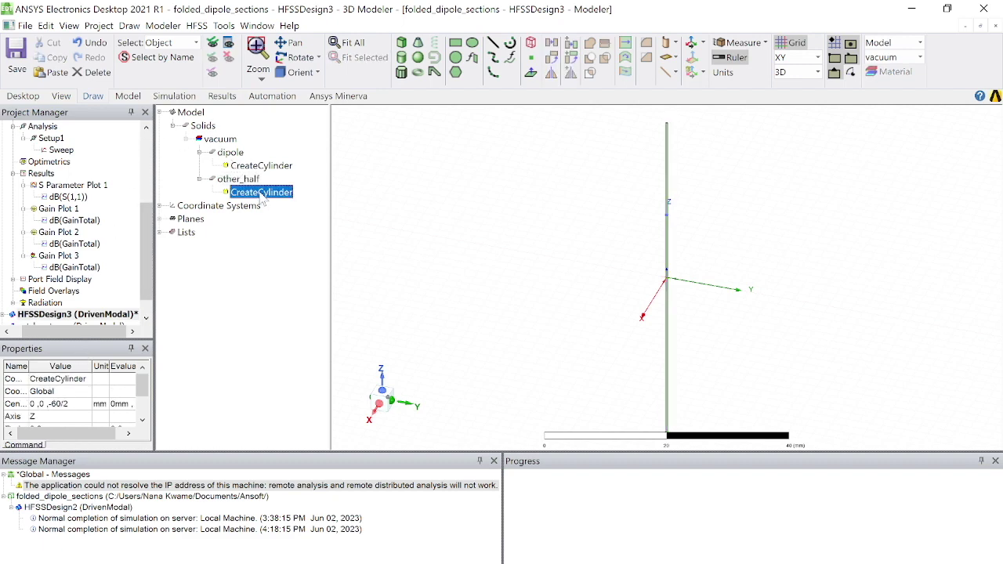
pyautogui.doubleClick(261, 193)
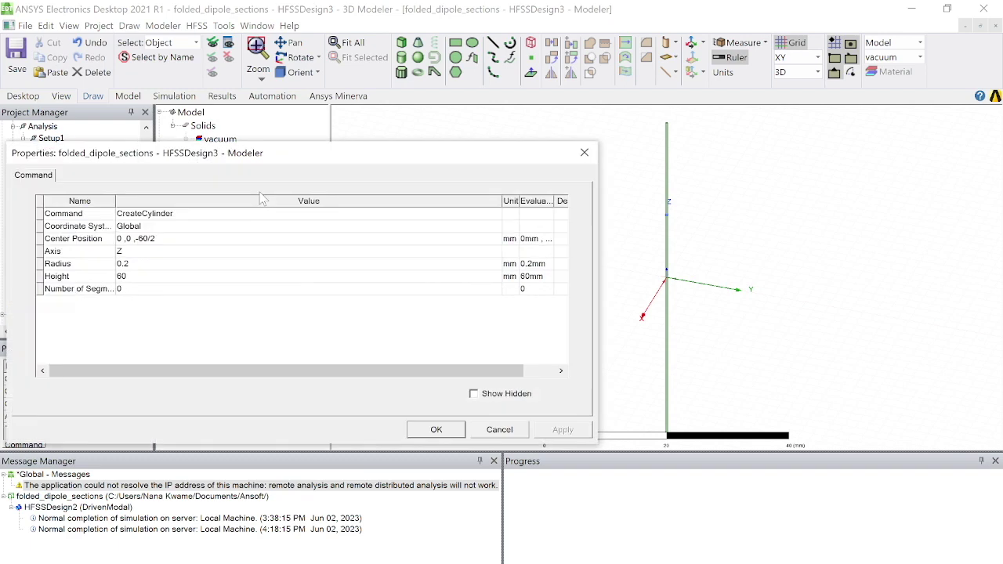
pyautogui.click(133, 240)
pyautogui.press('BackSpace')
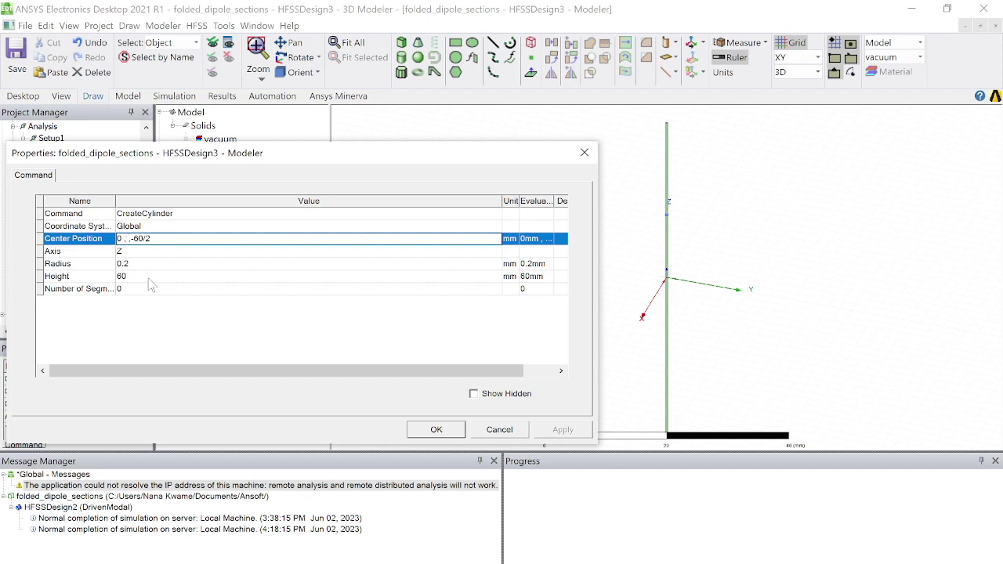
pyautogui.write('10')
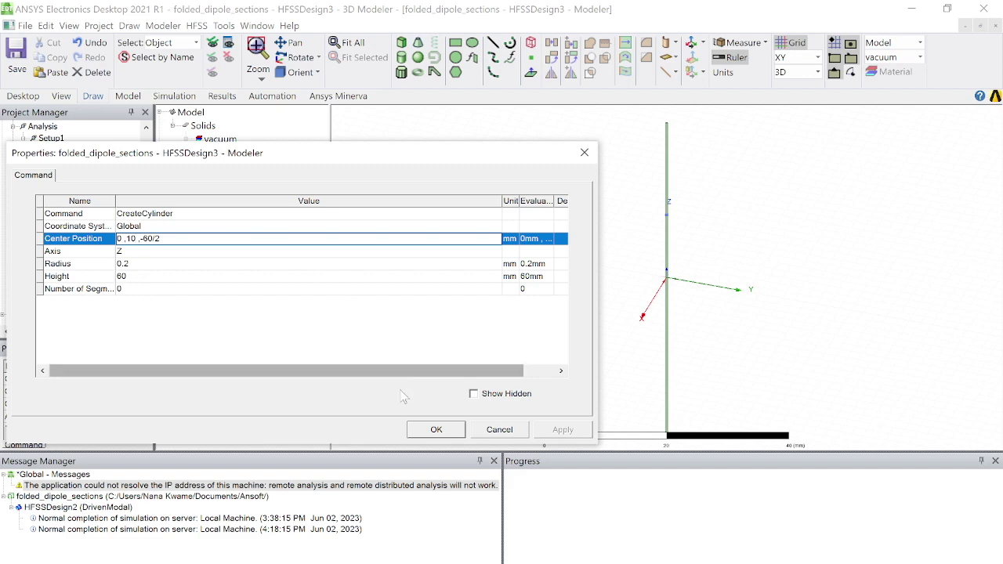
pyautogui.click(437, 429)
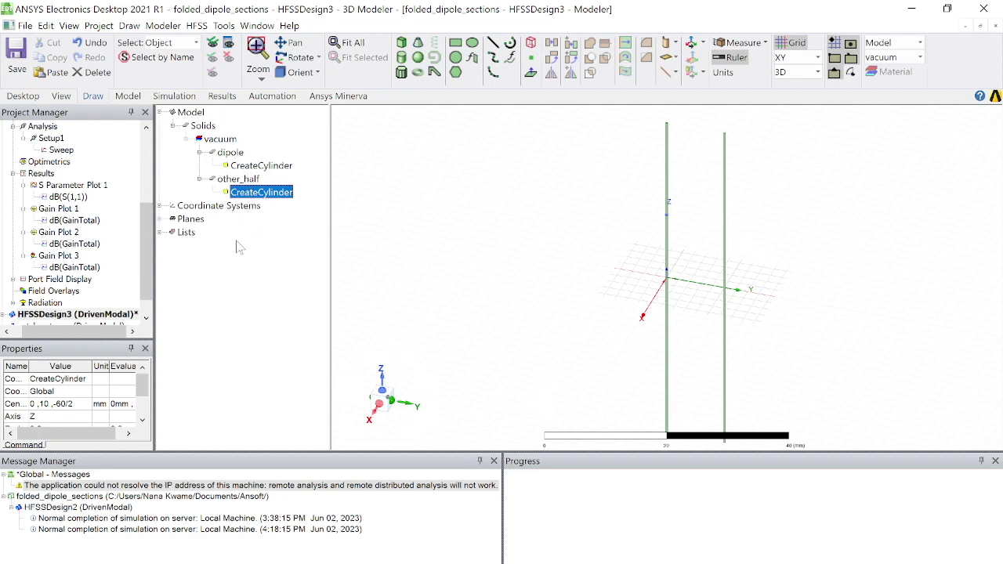
# - Paste another copy of the dipole cylinder and rename it as gap
pyautogui.click(231, 153)
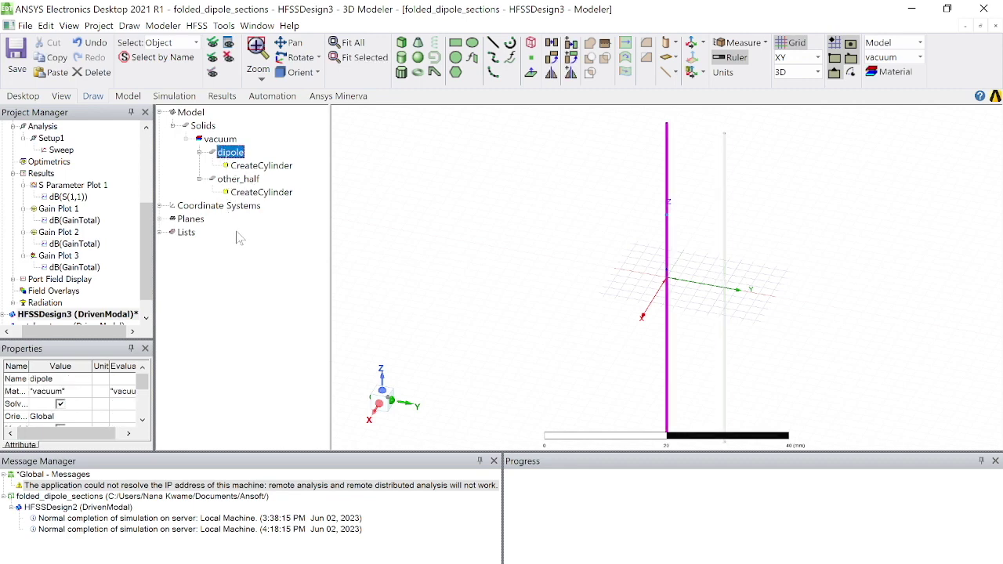
pyautogui.hotkey('ctrl', 'v')
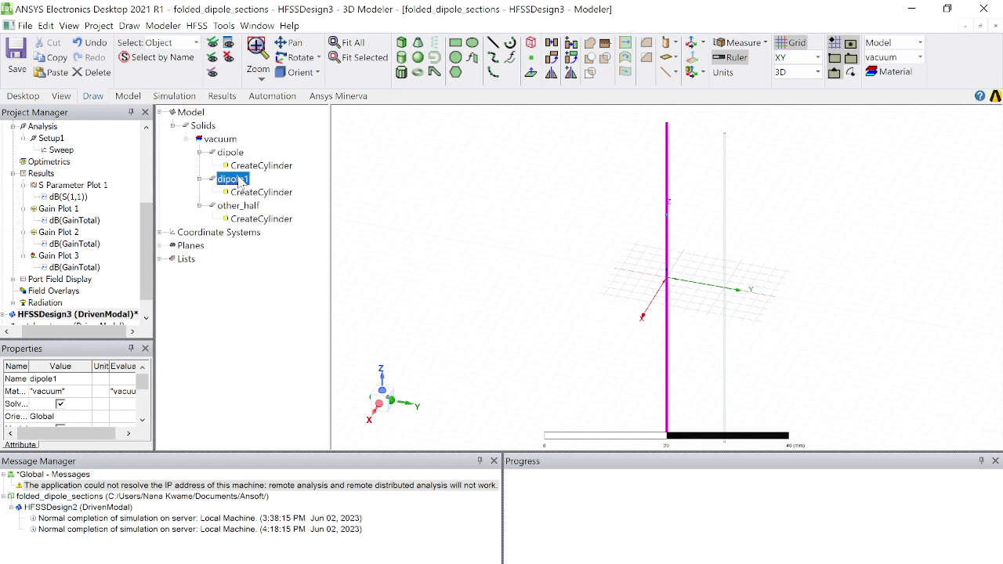
pyautogui.click(78, 379)
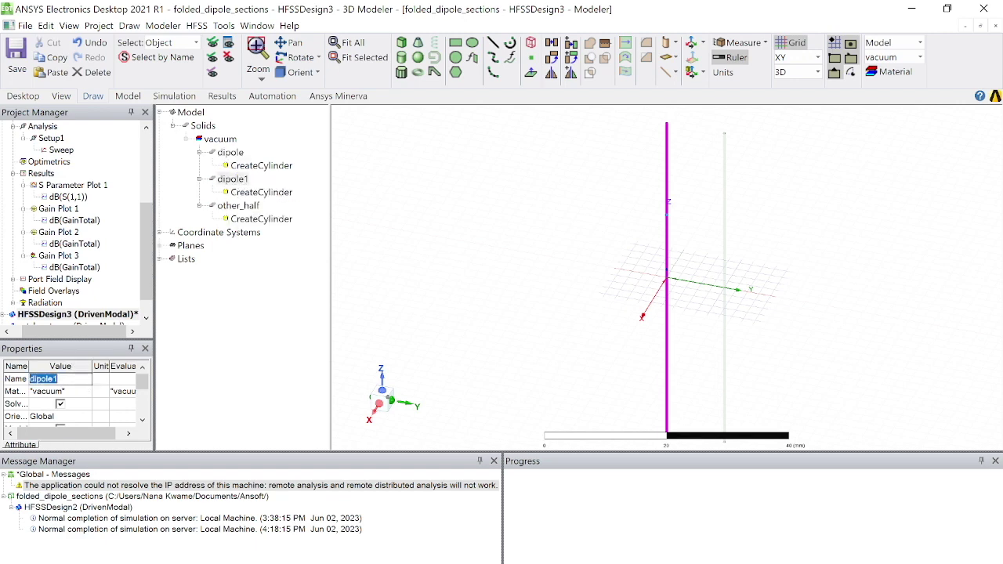
pyautogui.write('gap')
pyautogui.press('Return')
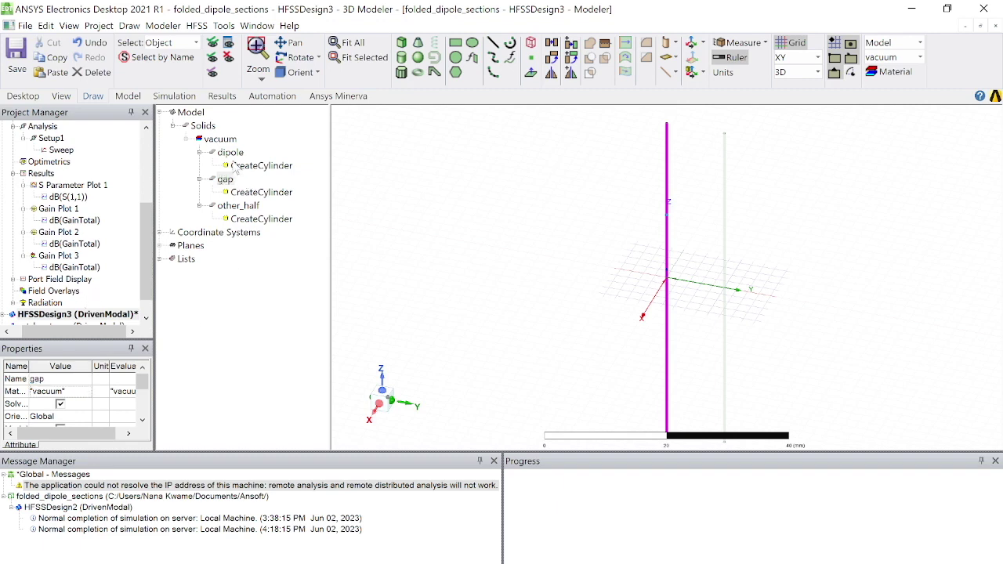
# - Set the gap cylinder's height to 0.9 mm and its center position to 0,0,-0.9/2 mm
pyautogui.click(230, 152)
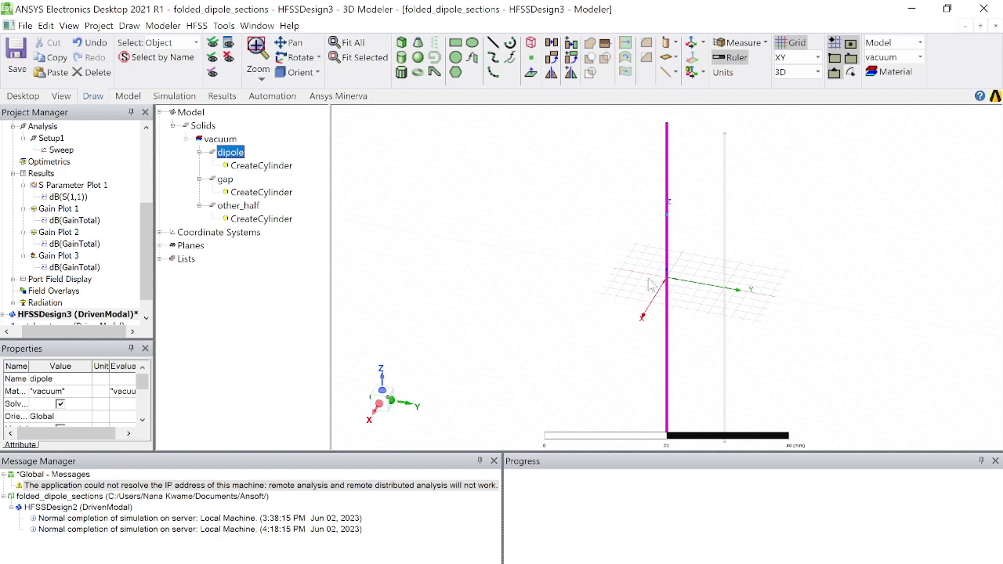
pyautogui.click(227, 181)
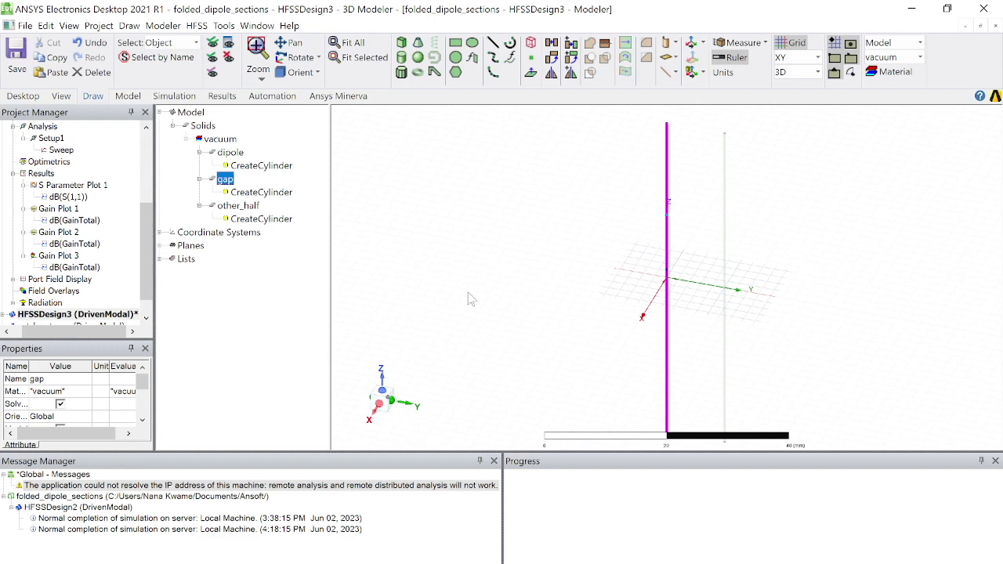
pyautogui.click(262, 192)
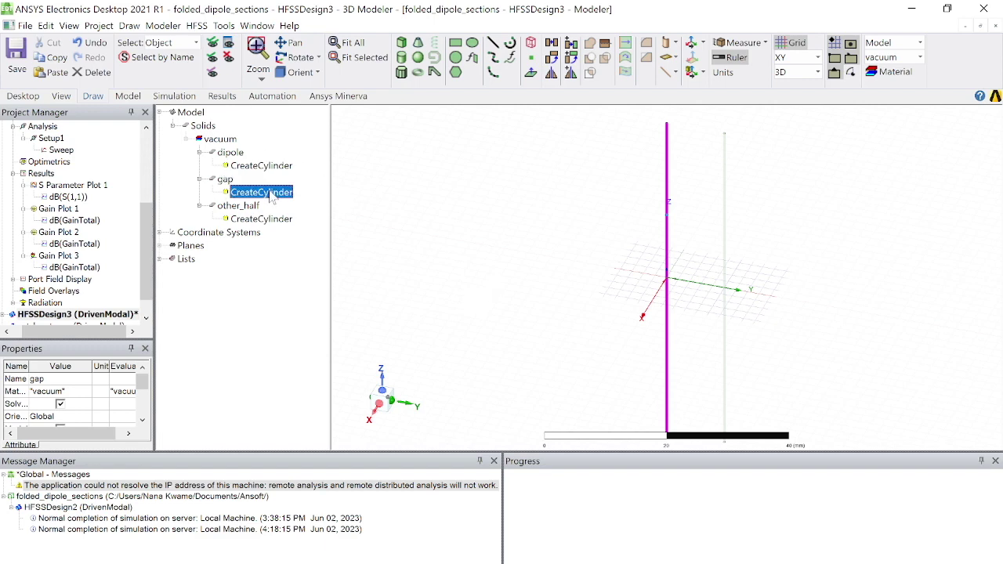
pyautogui.doubleClick(270, 195)
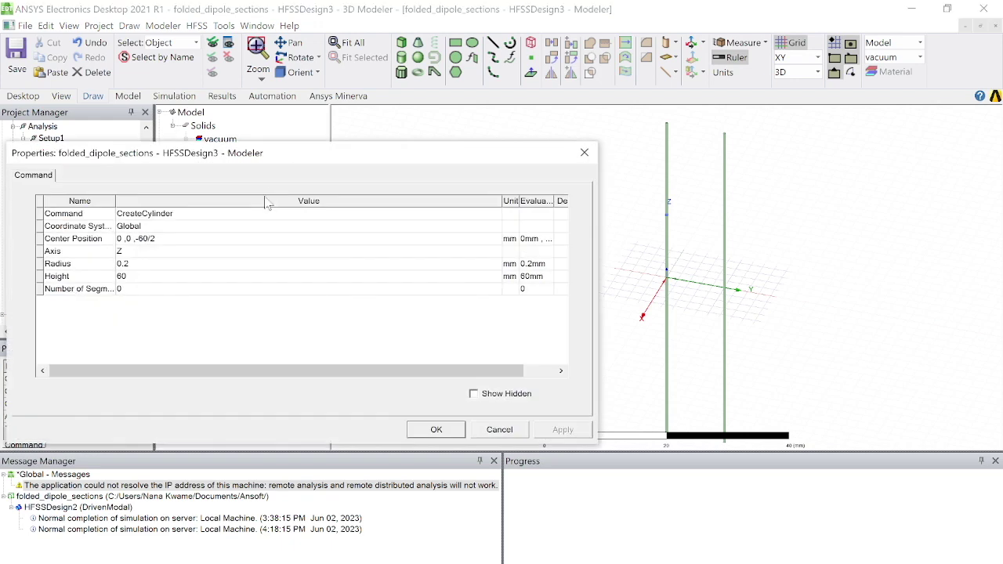
pyautogui.click(149, 277)
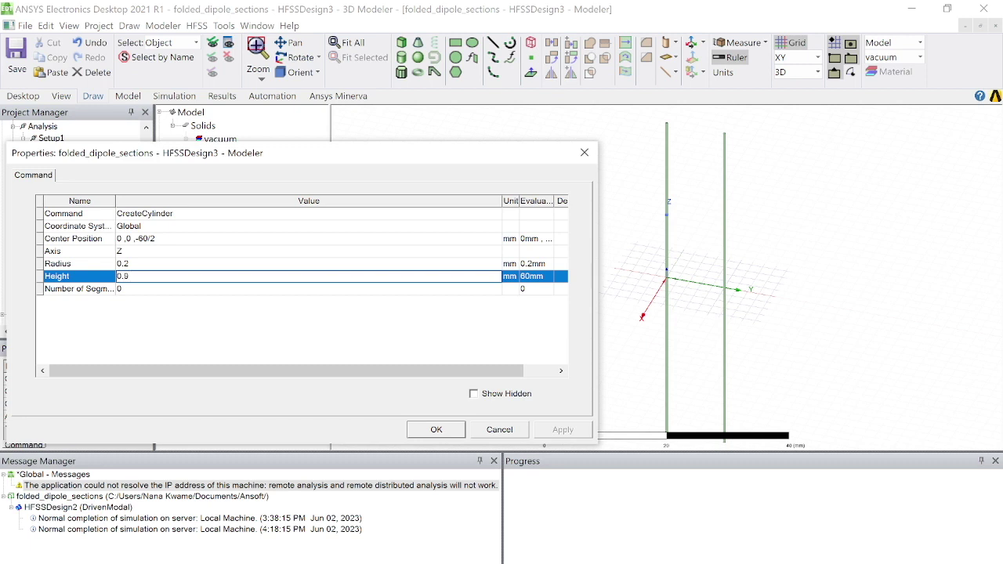
pyautogui.click(148, 241)
pyautogui.click(148, 240)
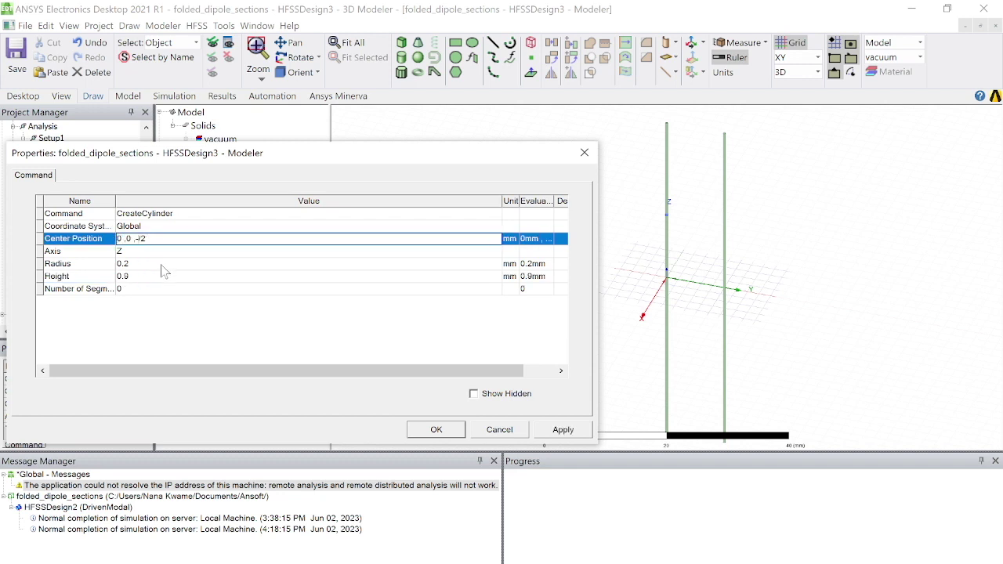
pyautogui.write('0.9')
pyautogui.click(433, 430)
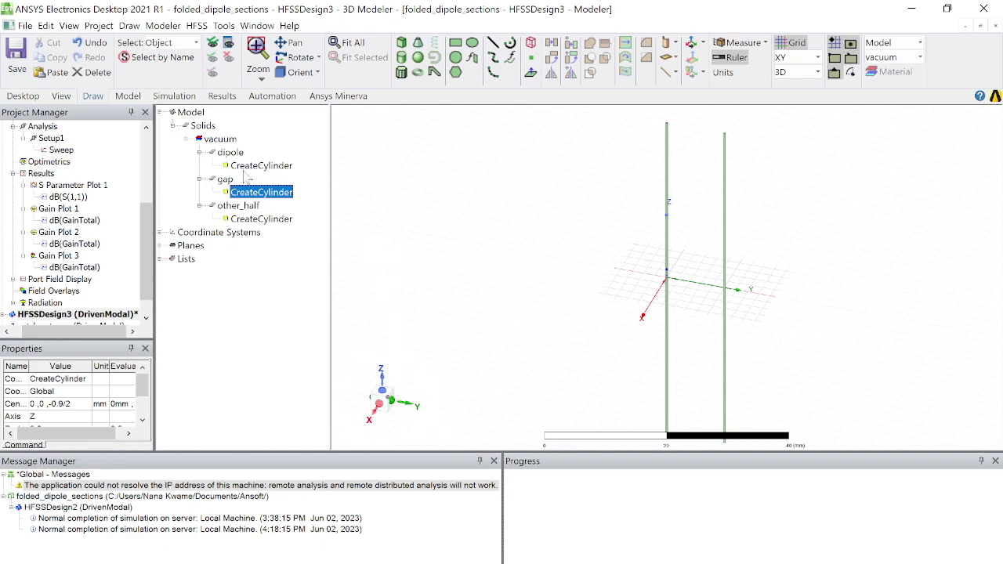
# - Subtract the gap cylinder from the dipole cylinder, without cloning the tool object
pyautogui.click(225, 179)
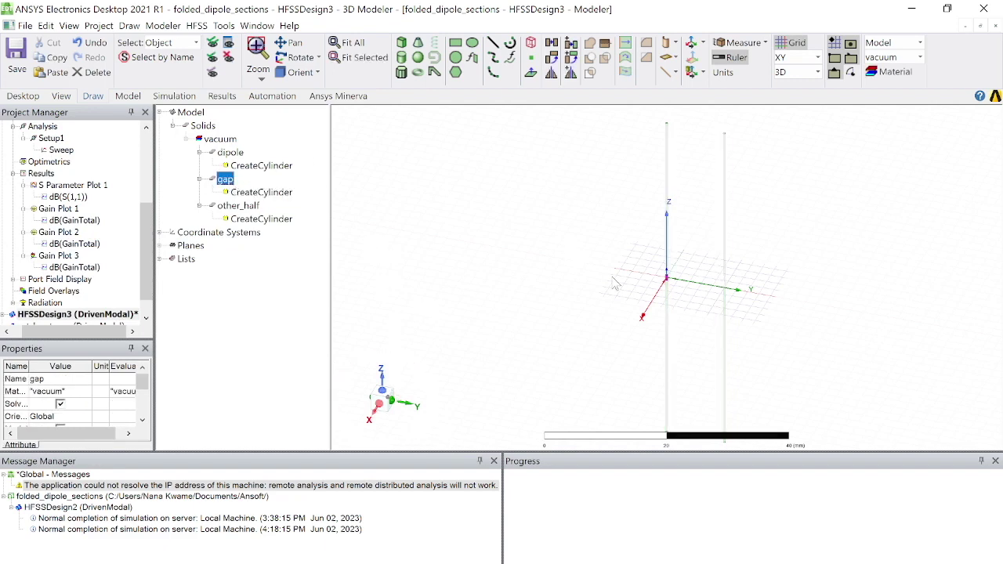
pyautogui.scroll(3, 640, 311)
pyautogui.scroll(3, 641, 311)
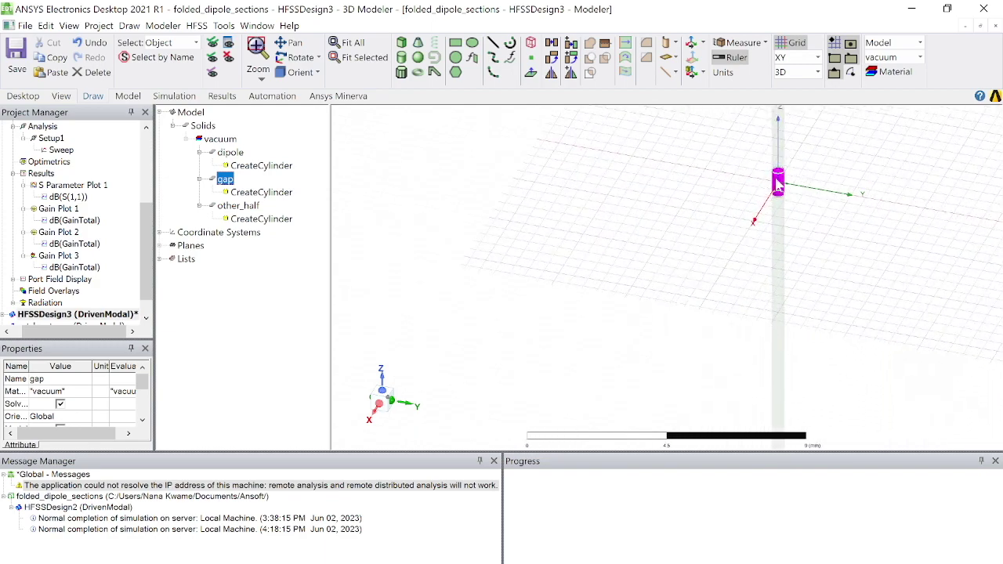
pyautogui.scroll(2, 717, 296)
pyautogui.scroll(-5, 716, 297)
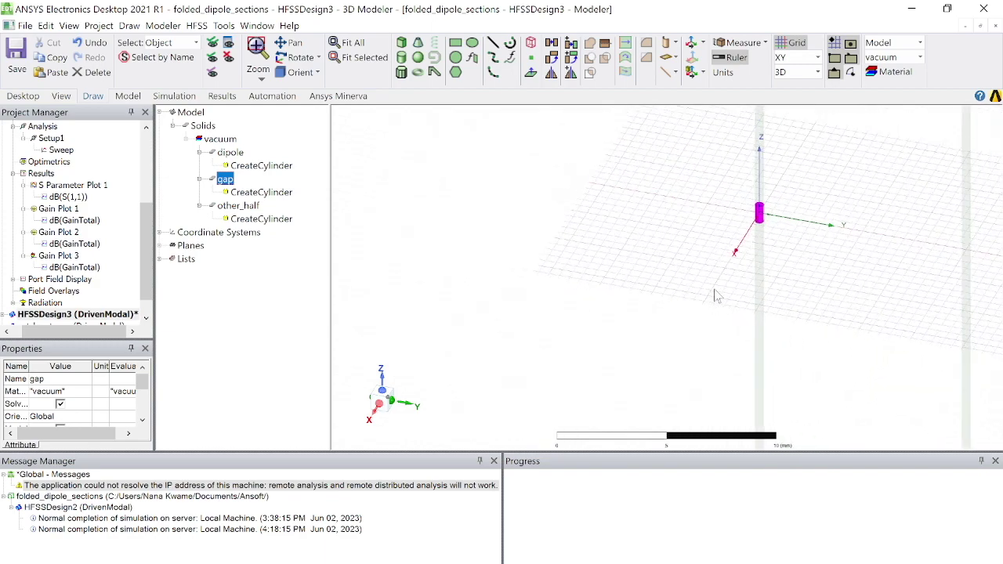
pyautogui.scroll(-4, 722, 248)
pyautogui.scroll(4, 722, 248)
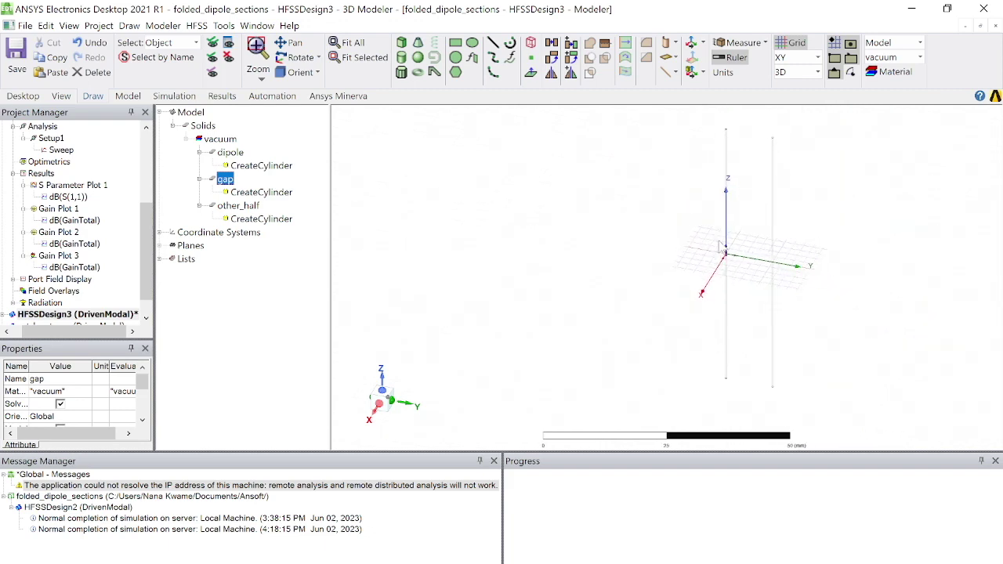
pyautogui.click(230, 152)
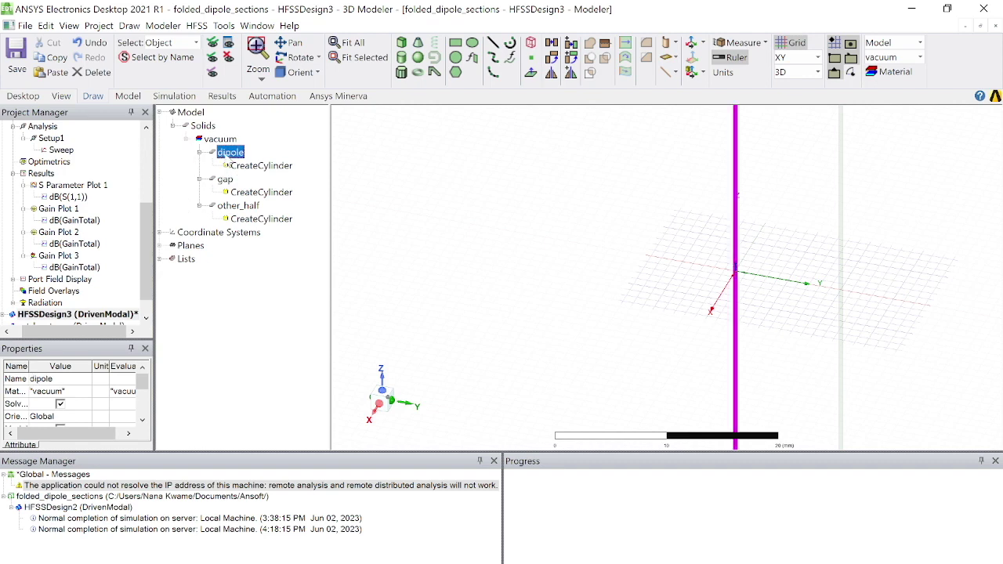
pyautogui.keyDown('ctrl'); pyautogui.click(225, 179); pyautogui.keyUp('ctrl')
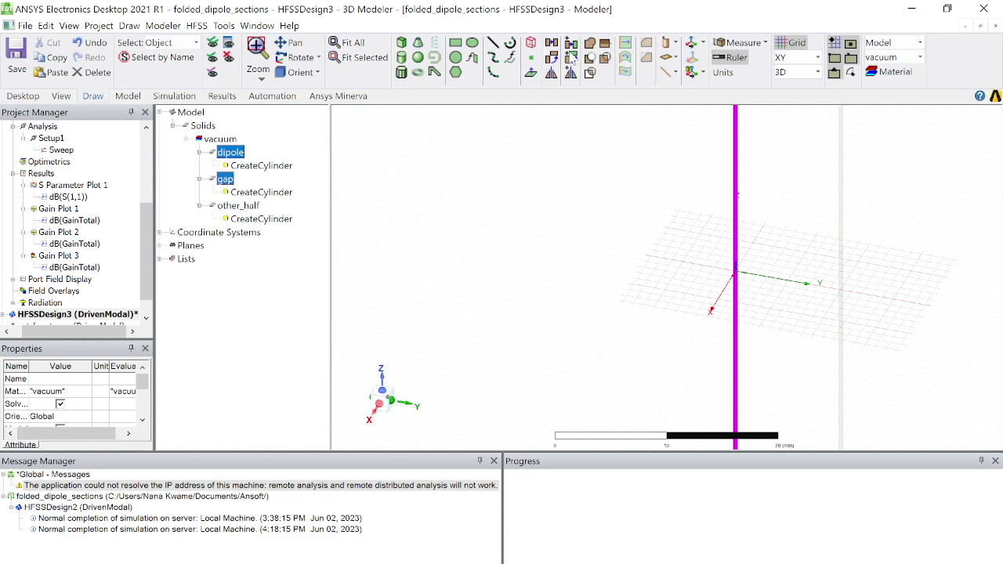
pyautogui.click(589, 57)
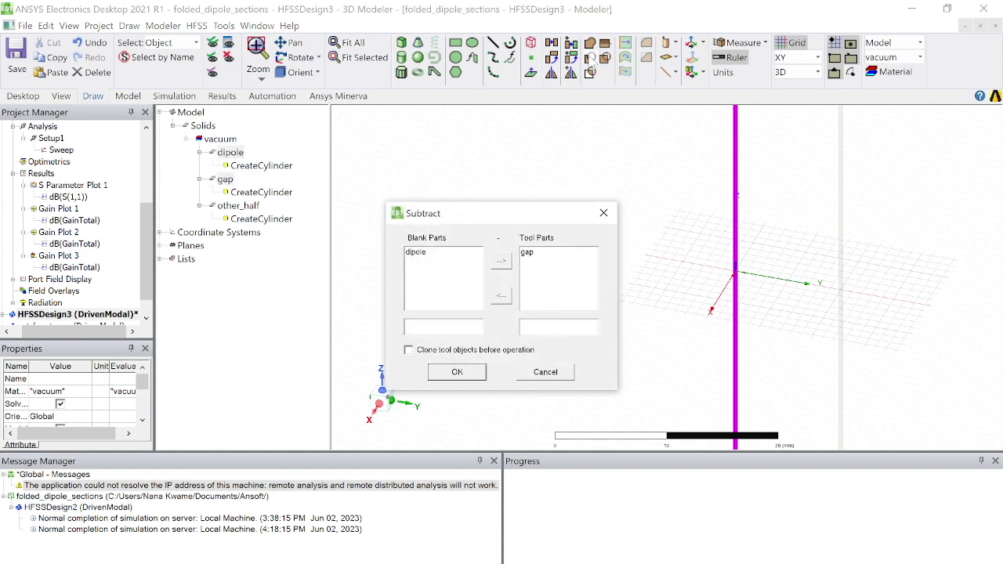
pyautogui.click(459, 373)
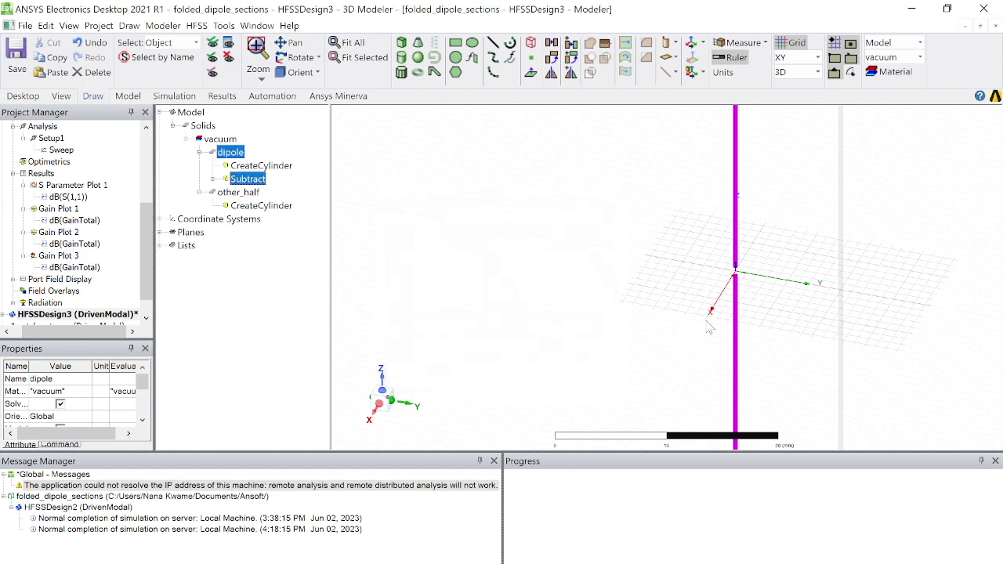
# - Examine the cut at the dipole's center and the upper end faces of both parallel cylinders
pyautogui.scroll(10, 712, 326)
pyautogui.scroll(-10, 719, 323)
pyautogui.scroll(-3, 720, 322)
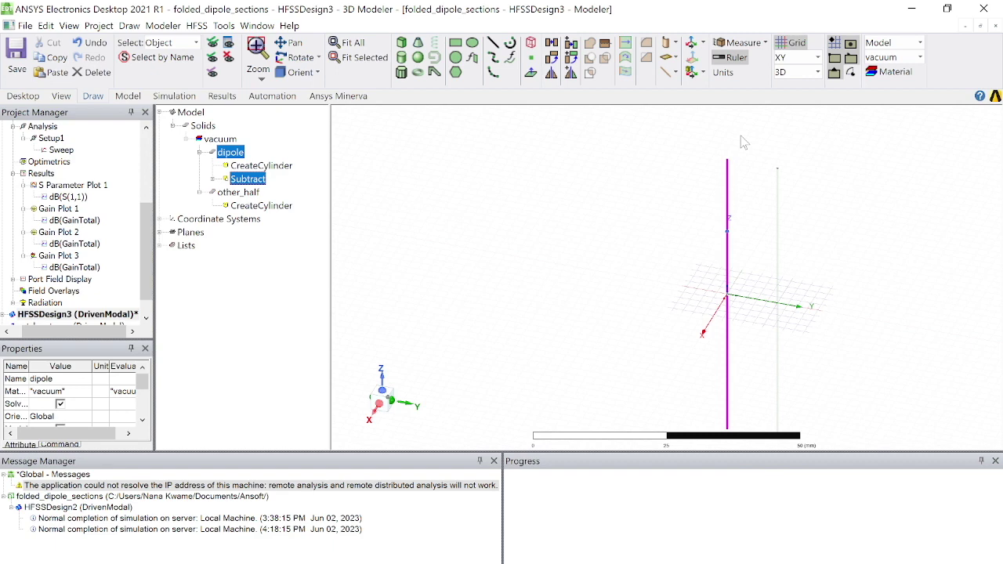
pyautogui.keyDown('alt'); pyautogui.moveTo(749, 138); pyautogui.dragTo(756, 138); pyautogui.keyUp('alt')
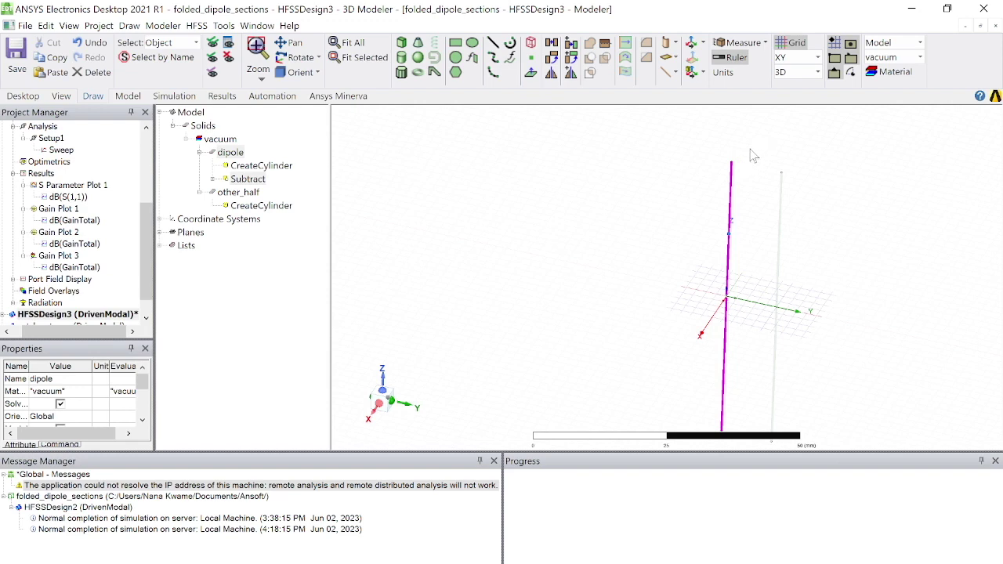
pyautogui.keyDown('alt'); pyautogui.moveTo(747, 134); pyautogui.dragTo(719, 174); pyautogui.keyUp('alt')
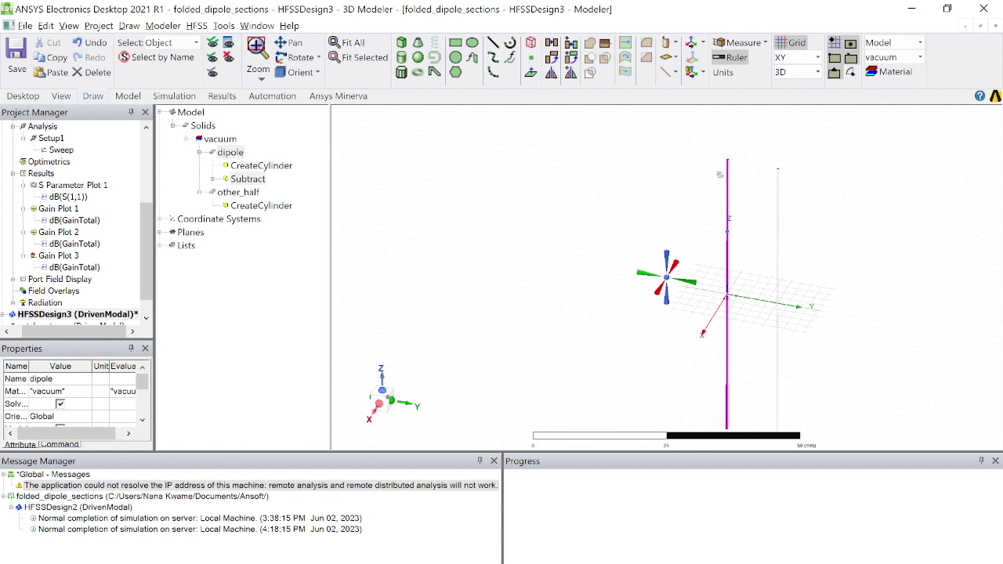
pyautogui.keyDown('alt'); pyautogui.moveTo(739, 151); pyautogui.dragTo(725, 369); pyautogui.keyUp('alt')
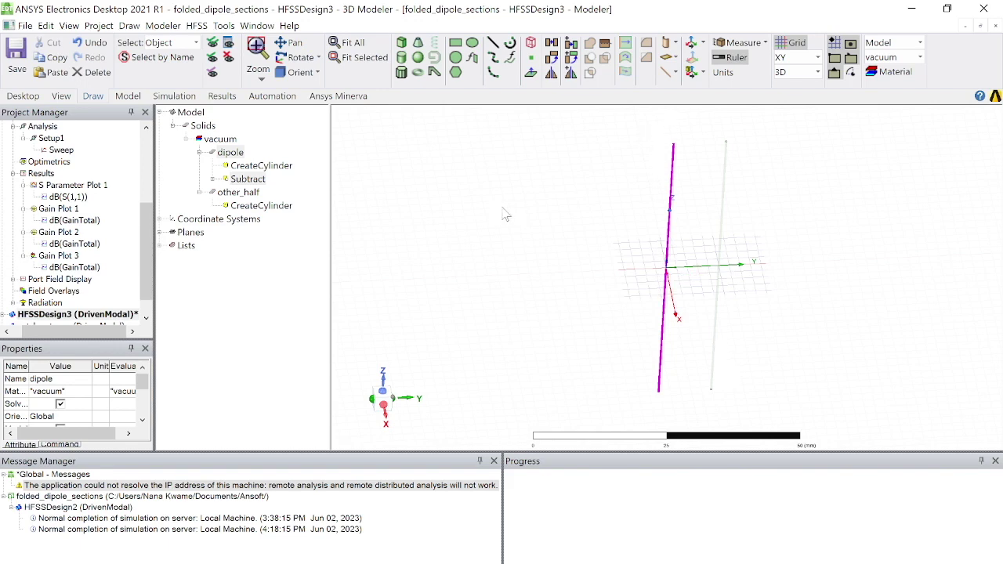
pyautogui.keyDown('alt'); pyautogui.moveTo(664, 146); pyautogui.dragTo(665, 198); pyautogui.keyUp('alt')
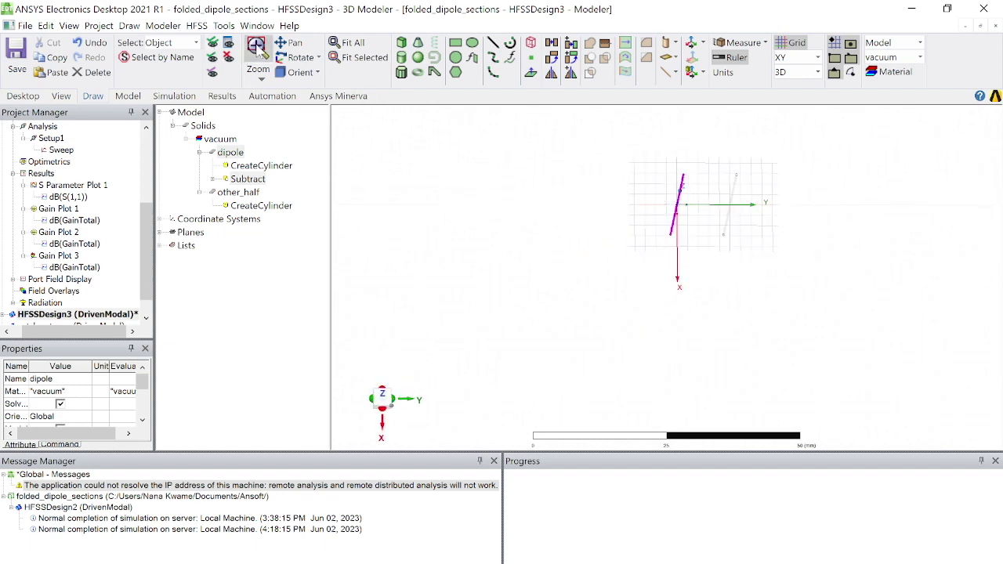
pyautogui.moveTo(633, 151); pyautogui.dragTo(776, 205)
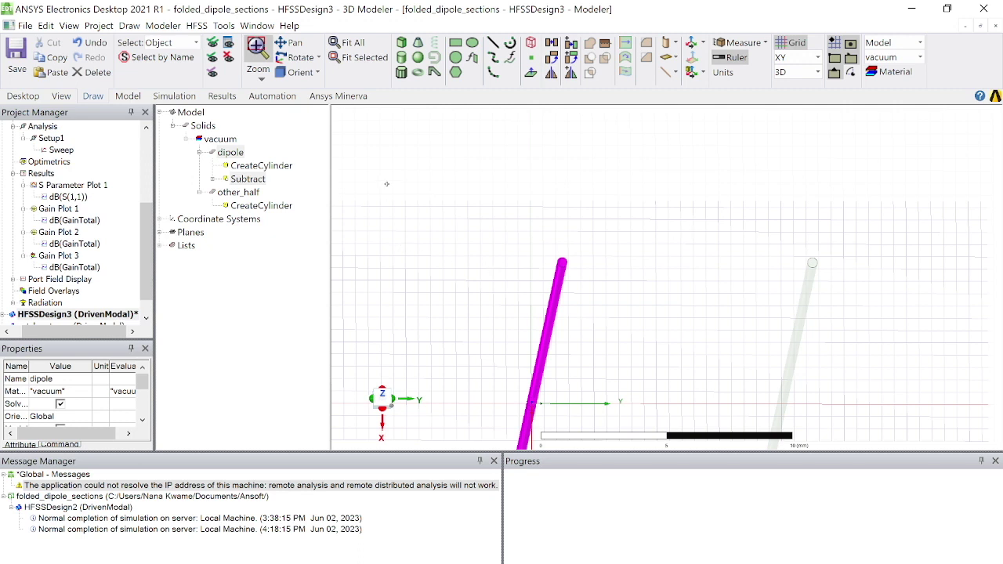
# - Try to create a section surface from the dipole on the XY plane
pyautogui.click(162, 26)
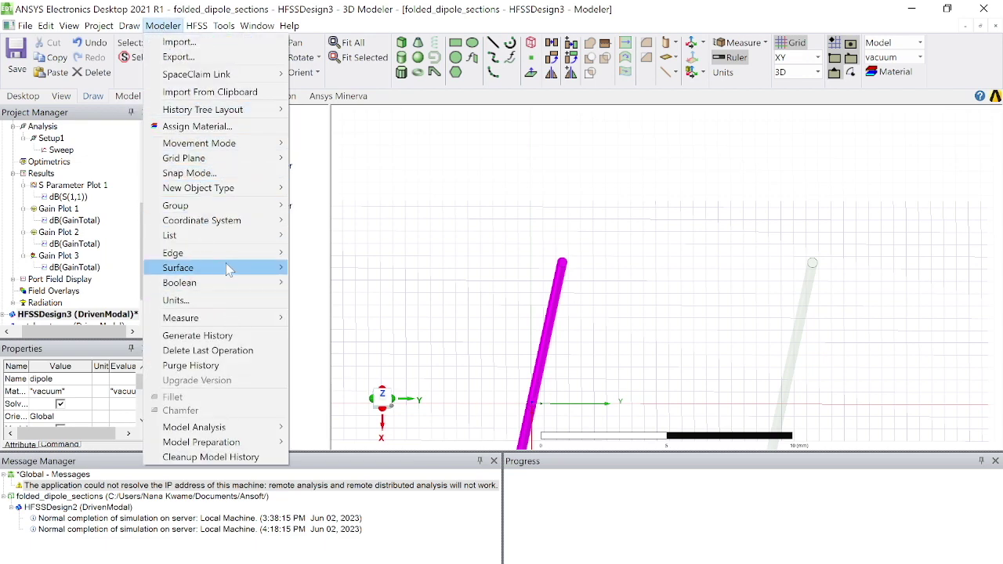
pyautogui.moveTo(284, 268)
pyautogui.click(323, 269)
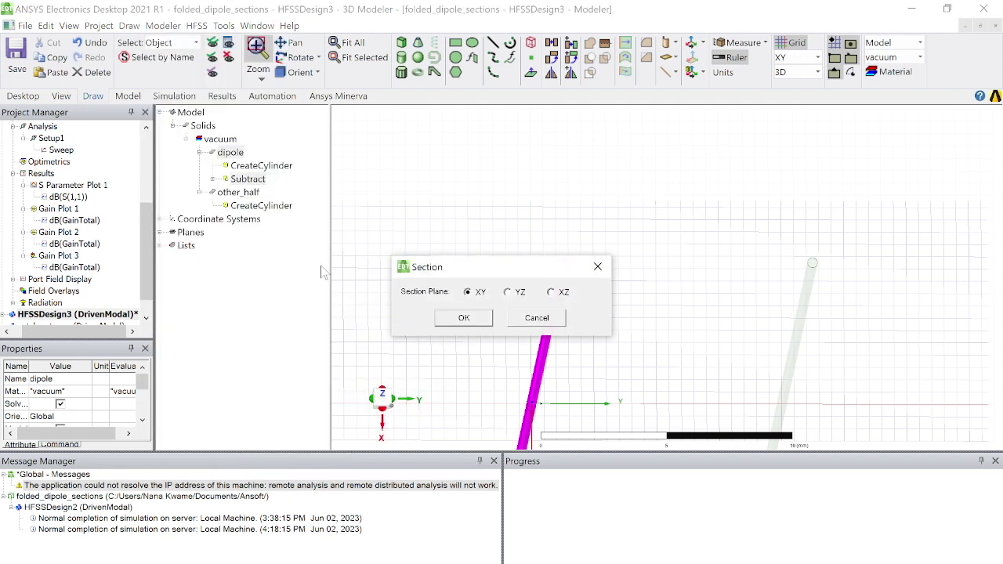
pyautogui.click(464, 319)
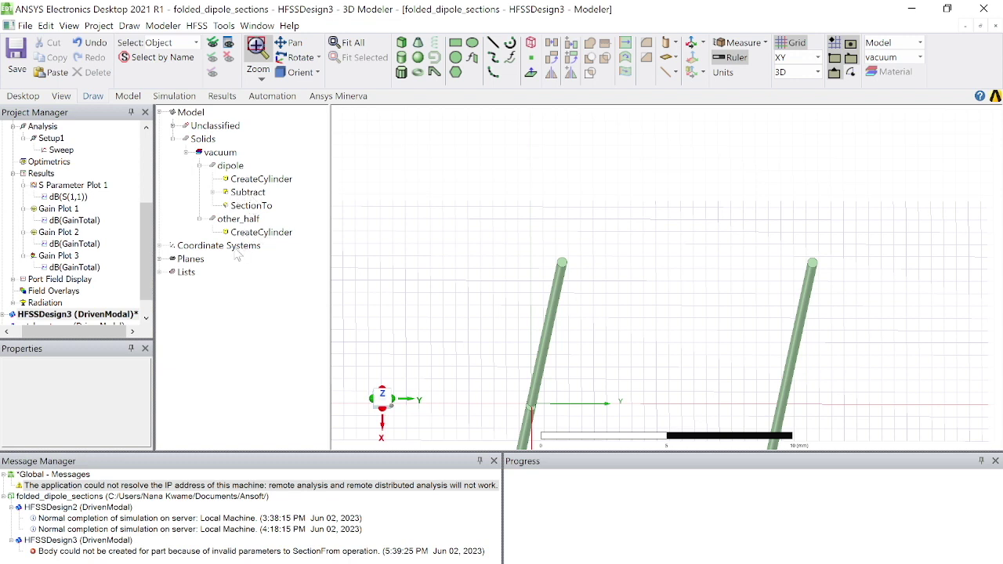
# - Rename the unclassified section object made from the dipole as bend1
pyautogui.click(173, 126)
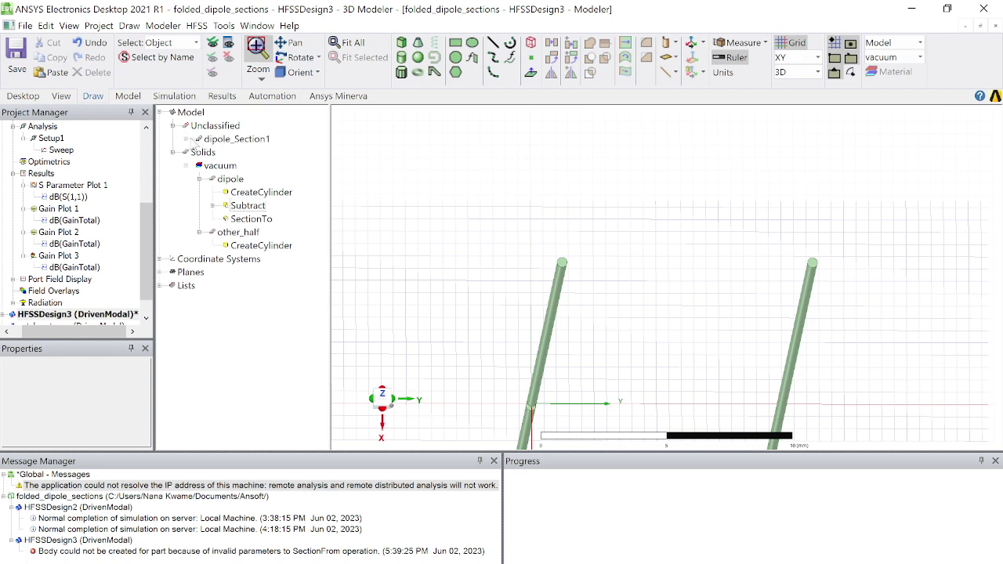
pyautogui.click(187, 140)
pyautogui.click(252, 142)
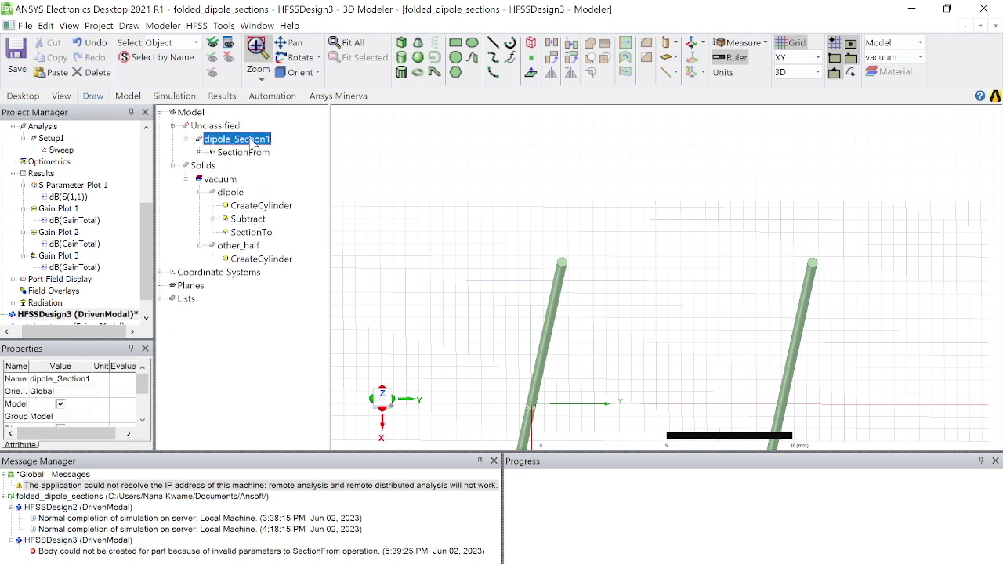
pyautogui.click(88, 379)
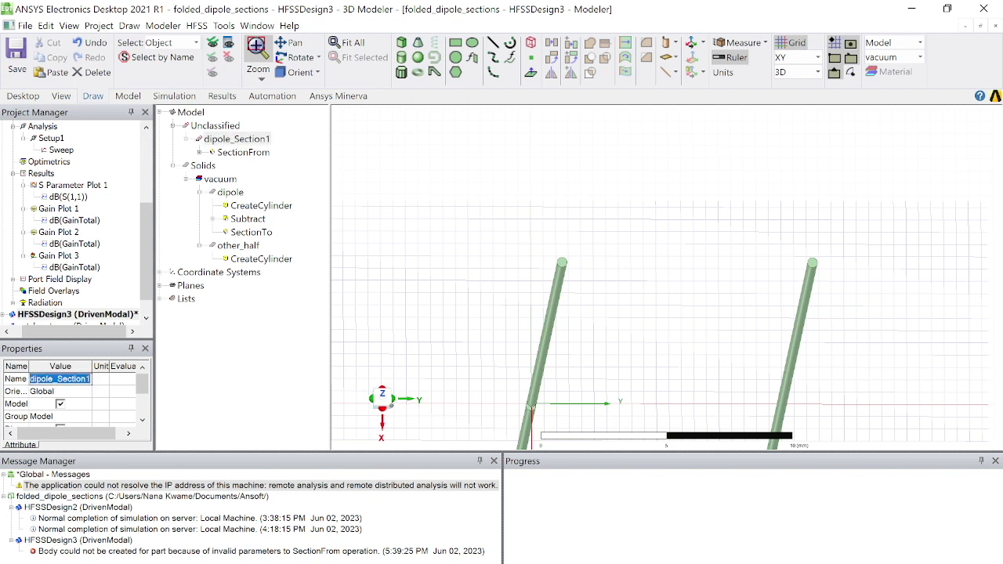
pyautogui.write('bend')
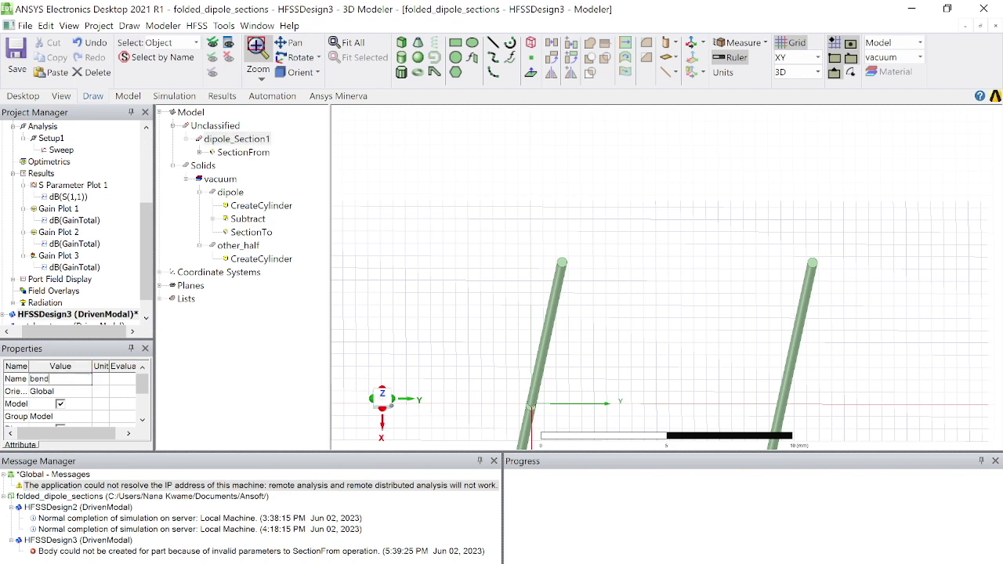
pyautogui.write('1')
pyautogui.press('Return')
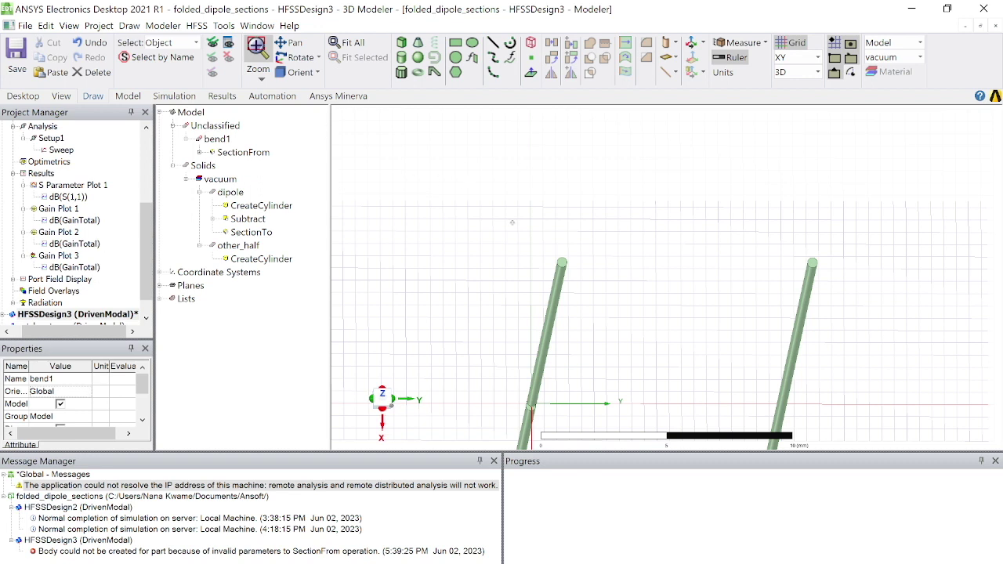
# - Undo the bend1 rename and the XY section of the dipole
pyautogui.click(801, 59)
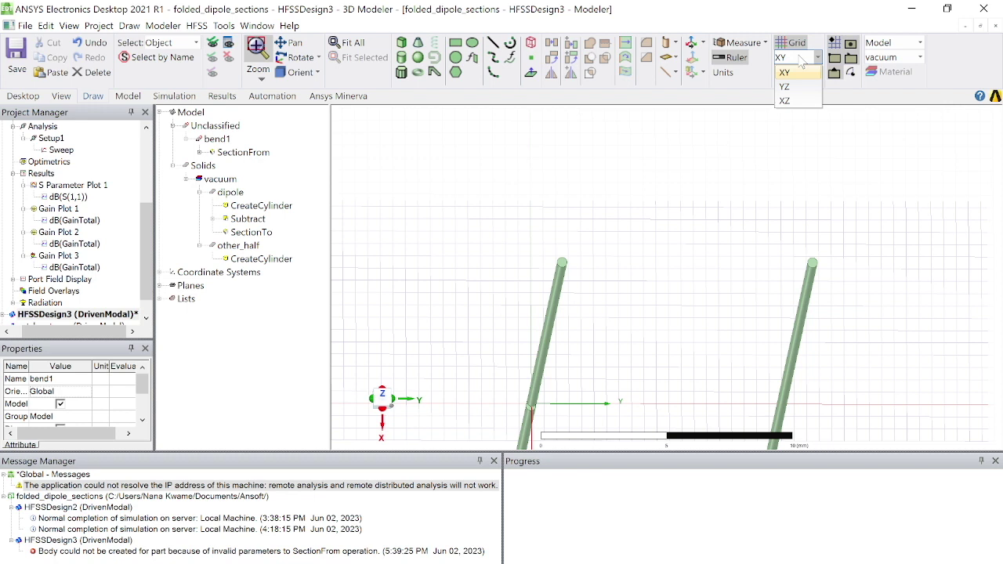
pyautogui.click(213, 145)
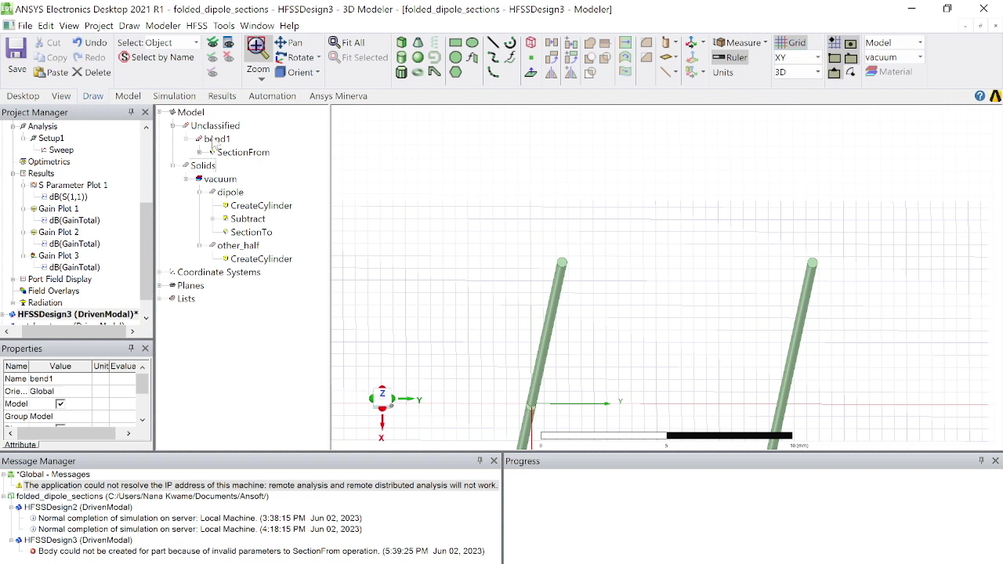
pyautogui.click(219, 140)
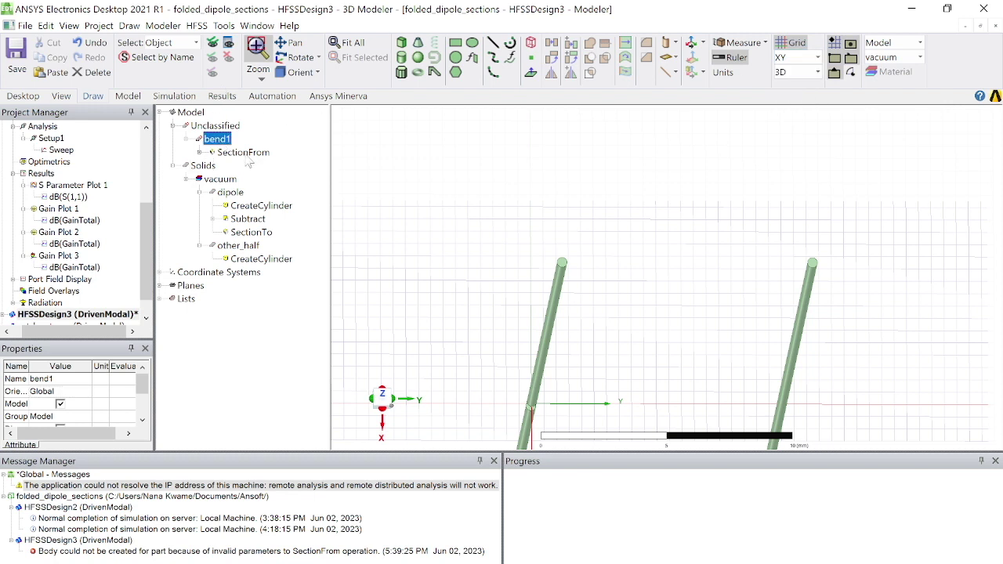
pyautogui.click(244, 154)
pyautogui.click(210, 127)
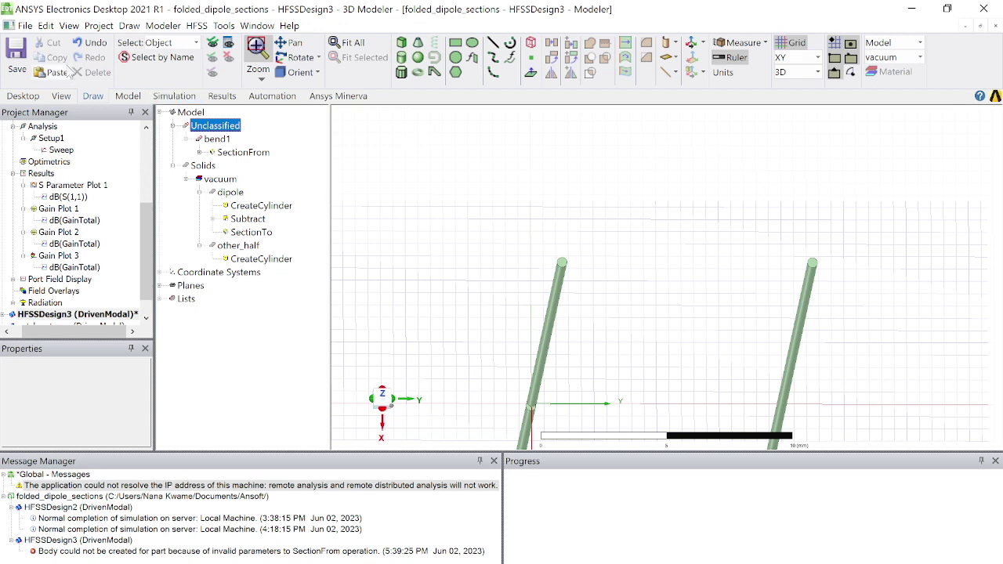
pyautogui.click(85, 47)
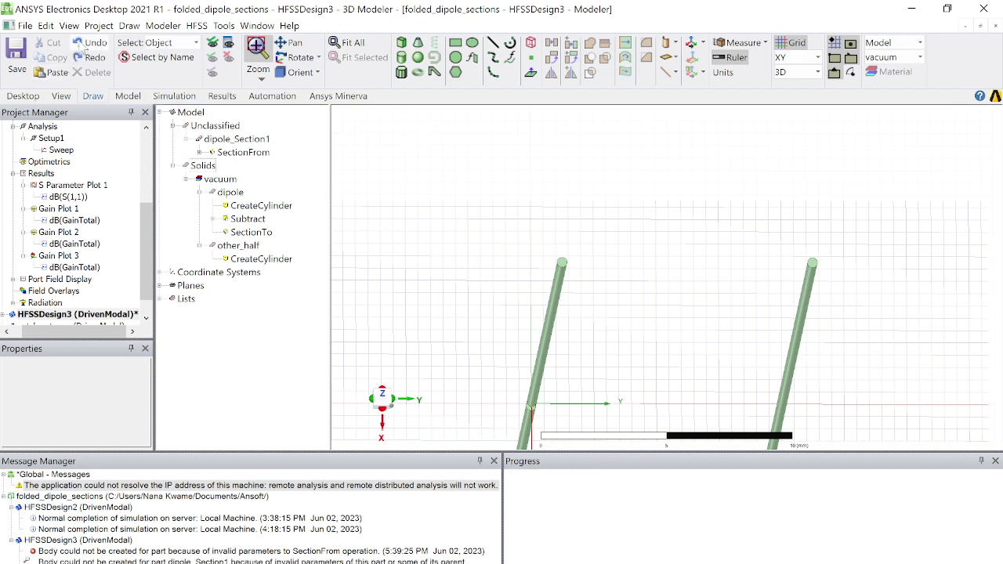
pyautogui.click(84, 47)
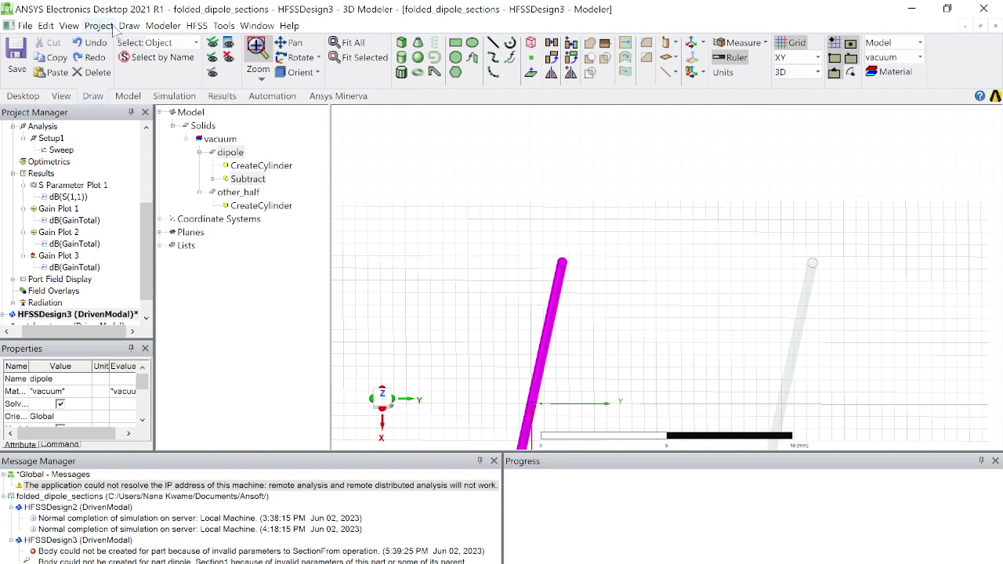
# - Create an offset relative coordinate system at the center of the dipole cylinder's upper end face
pyautogui.click(161, 26)
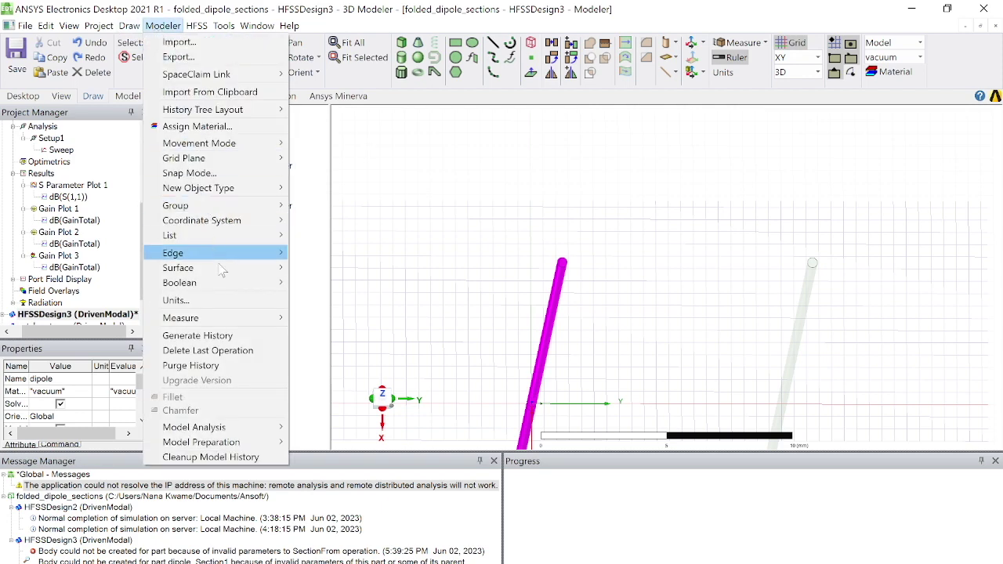
pyautogui.moveTo(274, 225)
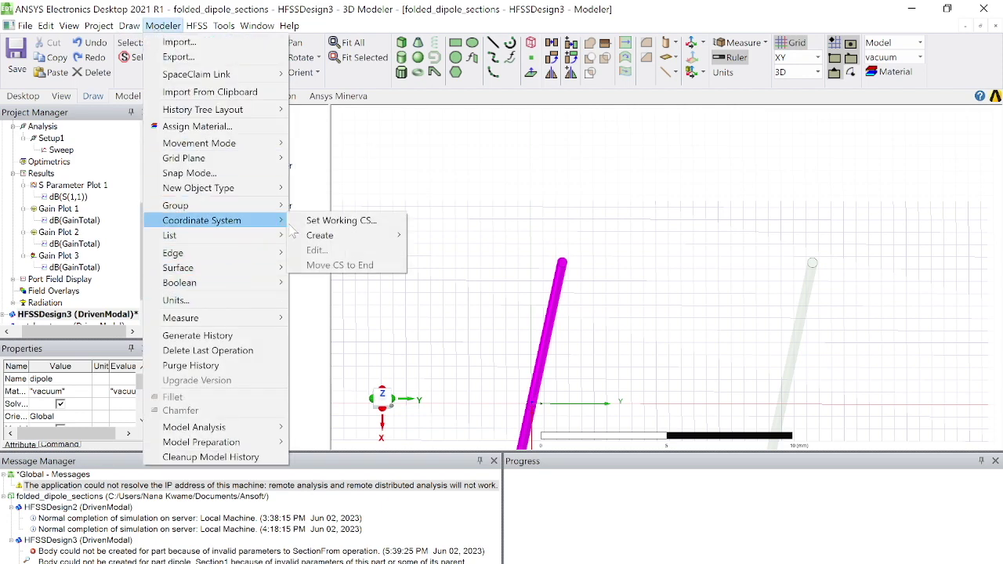
pyautogui.moveTo(360, 236)
pyautogui.moveTo(470, 236)
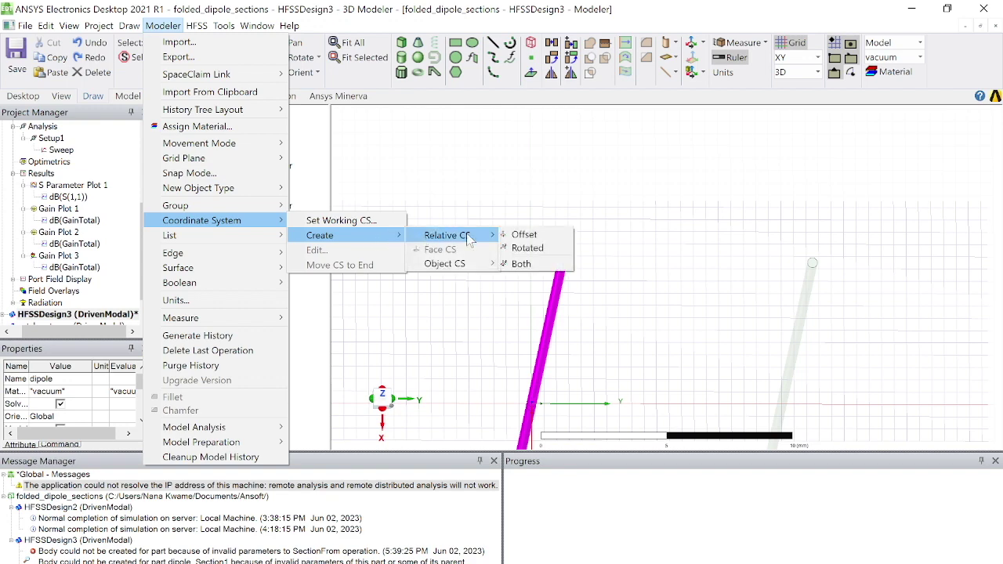
pyautogui.click(518, 236)
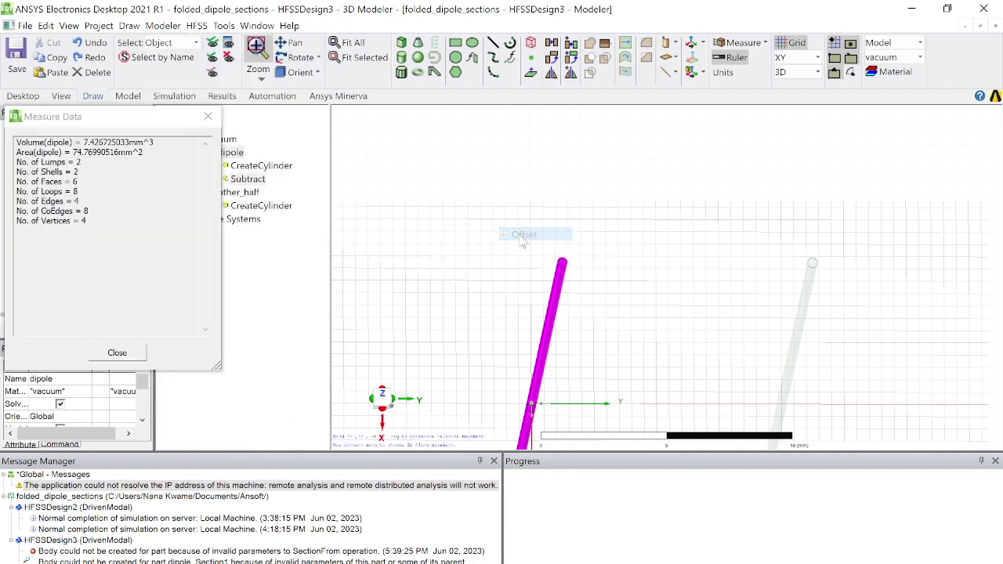
pyautogui.click(562, 263)
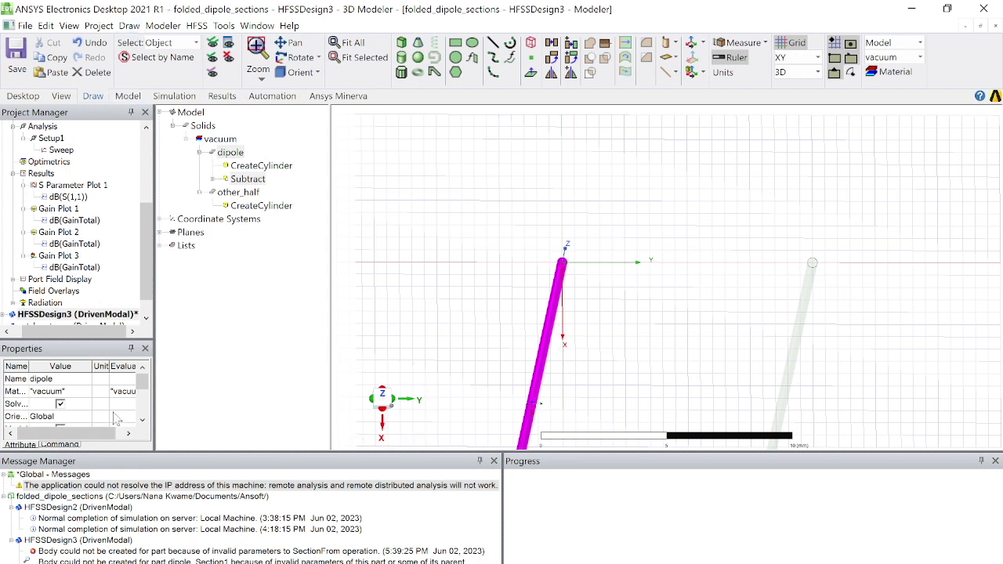
# - Create a section surface from the dipole on the XY plane of the new coordinate system
pyautogui.click(165, 26)
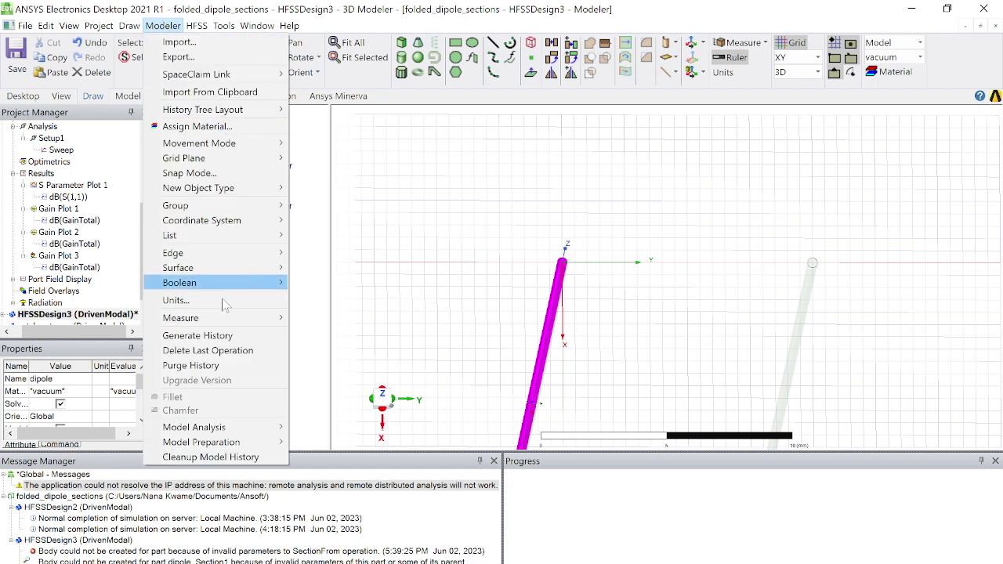
pyautogui.moveTo(237, 274)
pyautogui.click(316, 269)
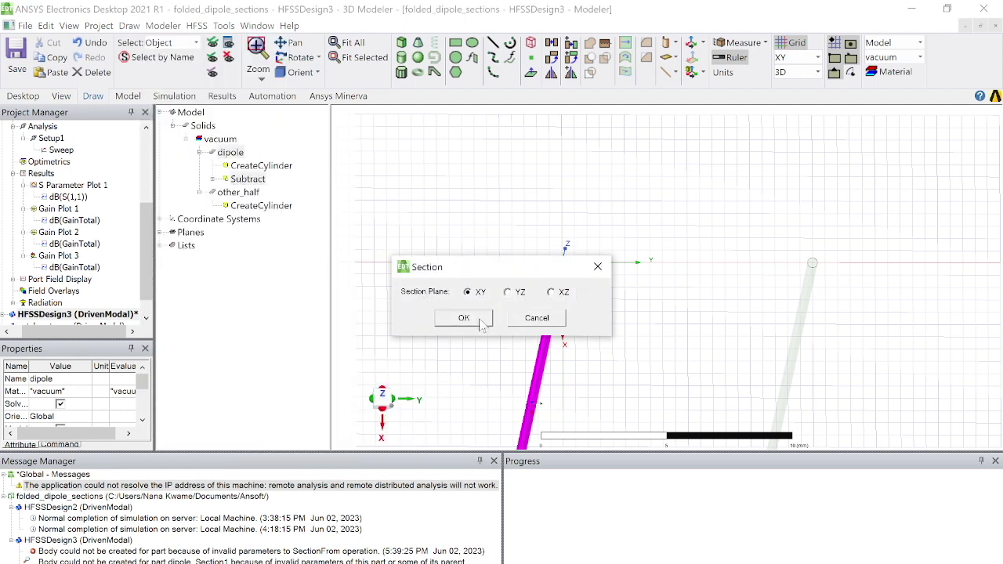
pyautogui.click(464, 319)
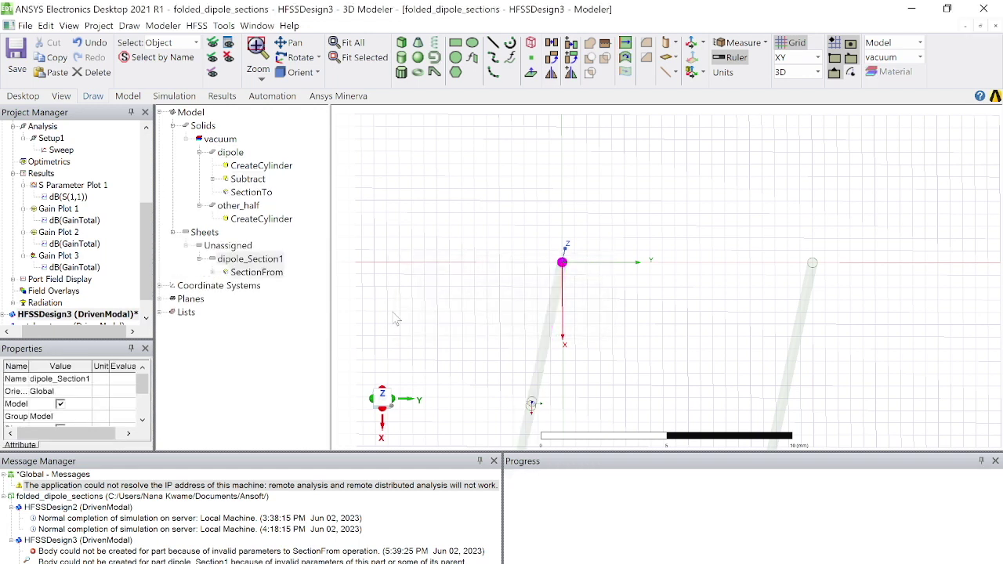
# - Rename the section sheet at the dipole's end as bend1
pyautogui.click(265, 260)
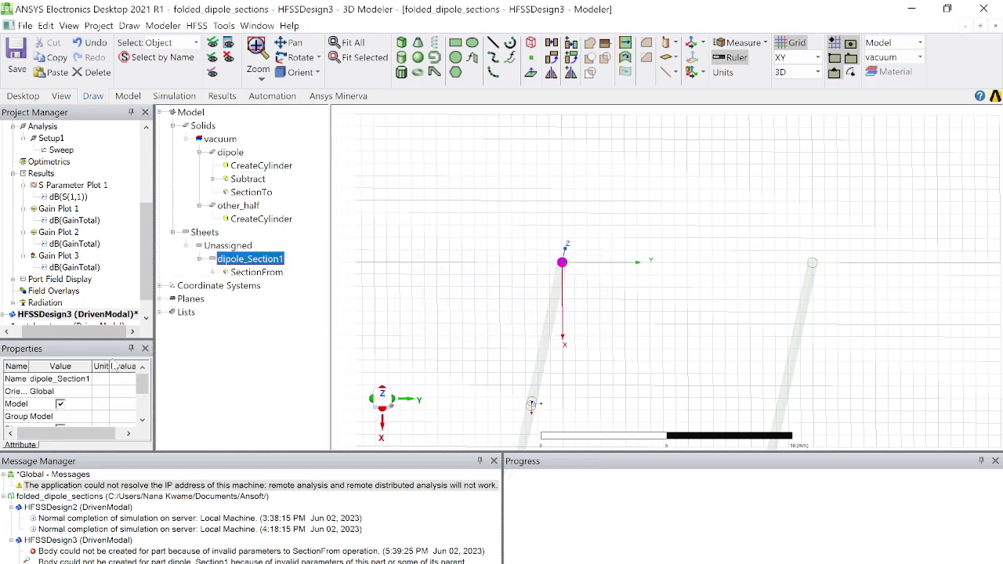
pyautogui.click(62, 380)
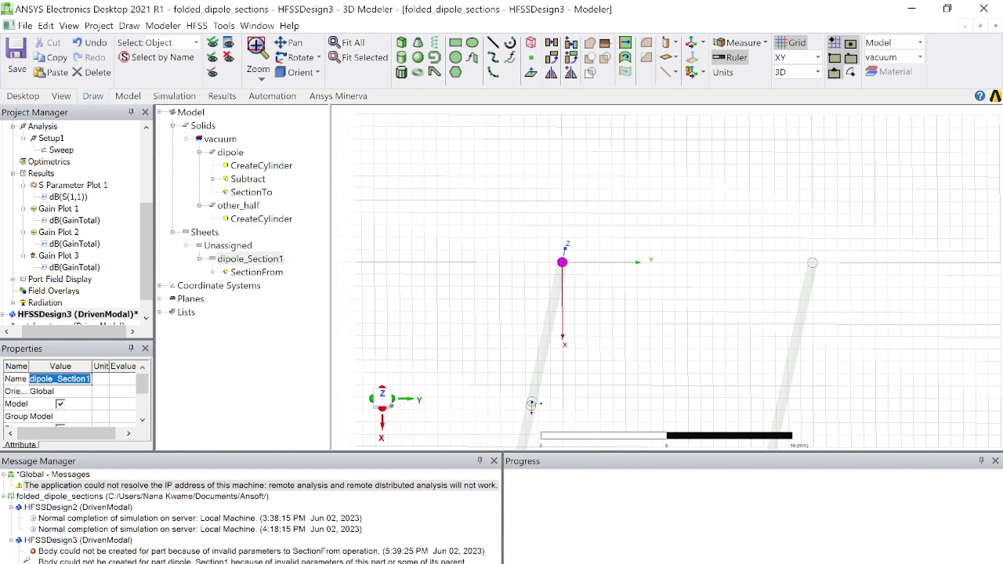
pyautogui.write('bend1')
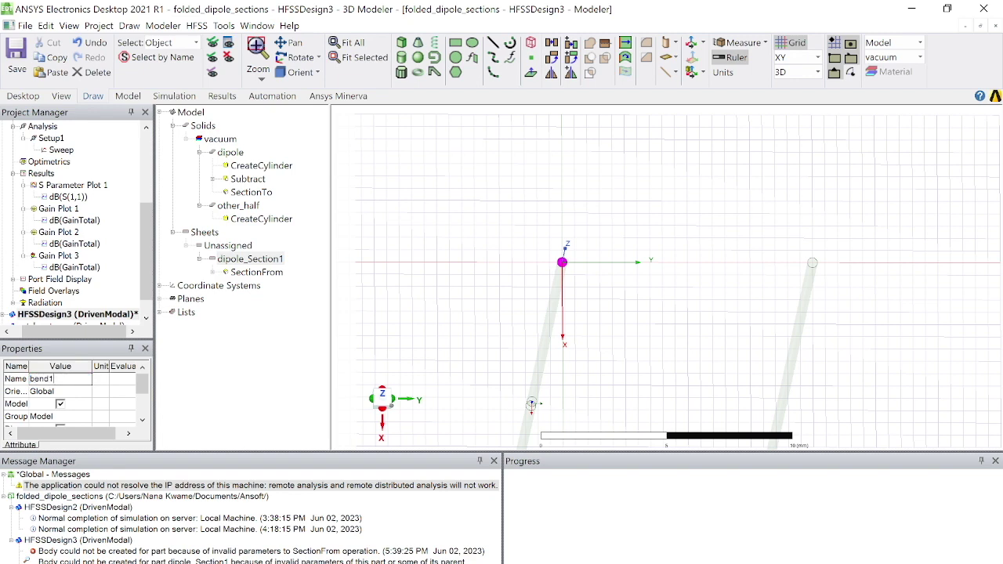
pyautogui.press('Return')
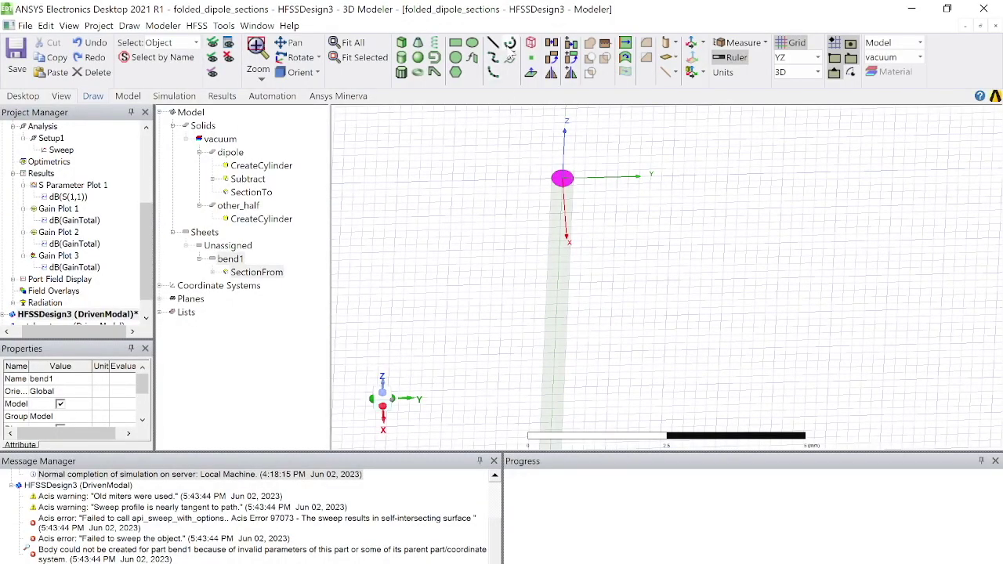
# - Draw a quarter arc of about 1.2 mm radius in the YZ plane, starting at the center of bend1 and curving toward the other cylinder
pyautogui.click(509, 55)
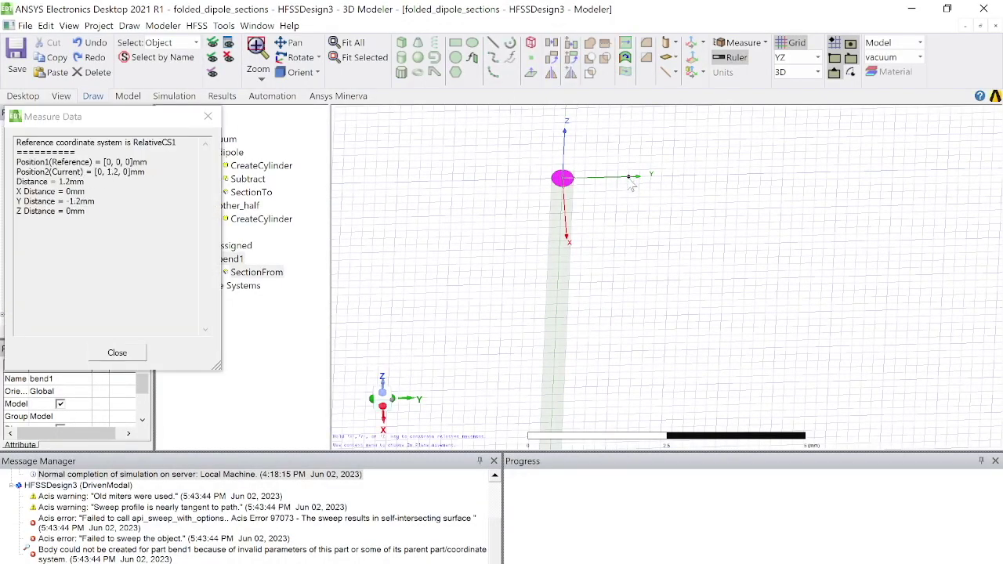
pyautogui.click(565, 180)
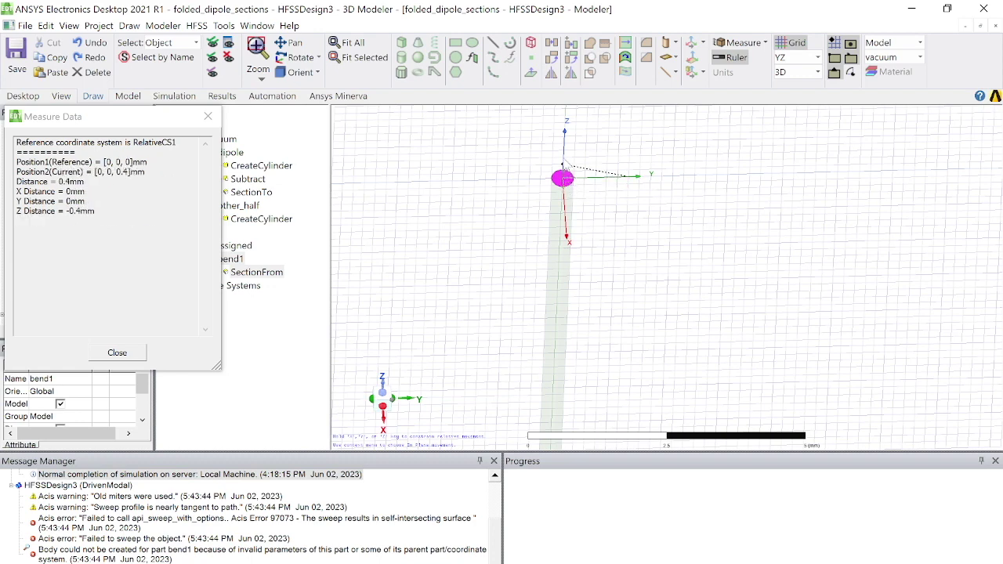
pyautogui.click(637, 138)
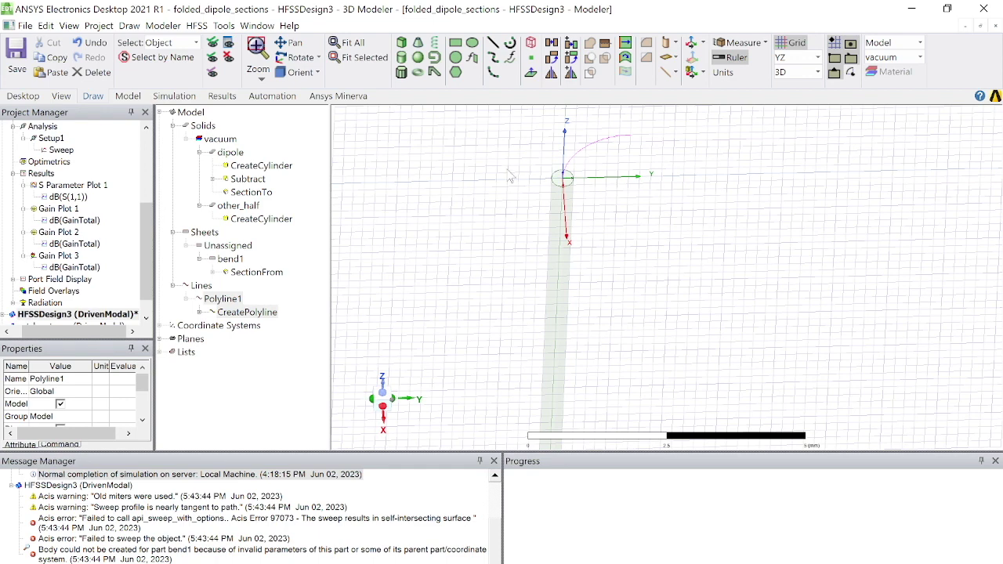
# - Sweep bend1 along the Polyline1 arc with 0 deg twist, 0 deg draft angle and Round draft type
pyautogui.click(153, 58)
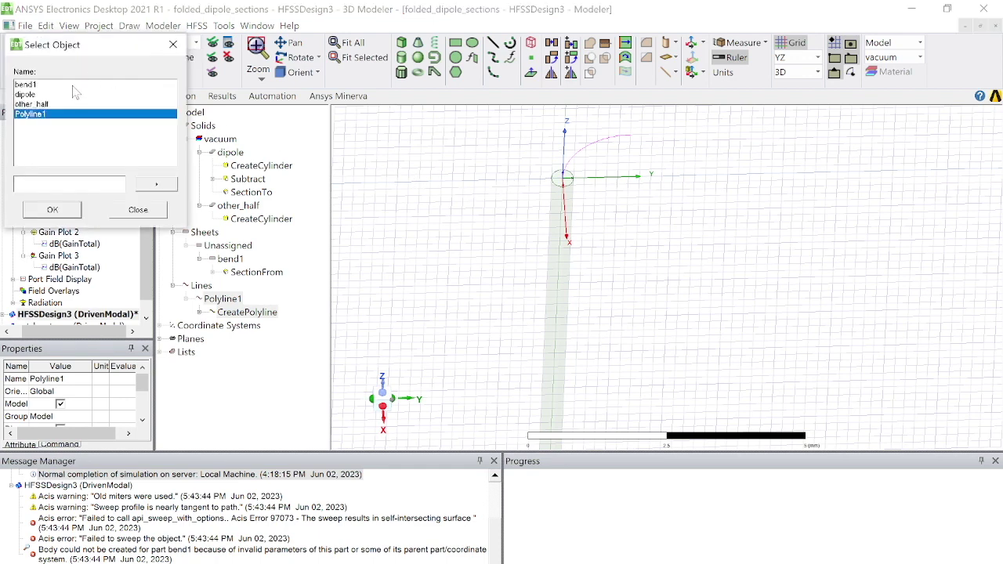
pyautogui.click(26, 83)
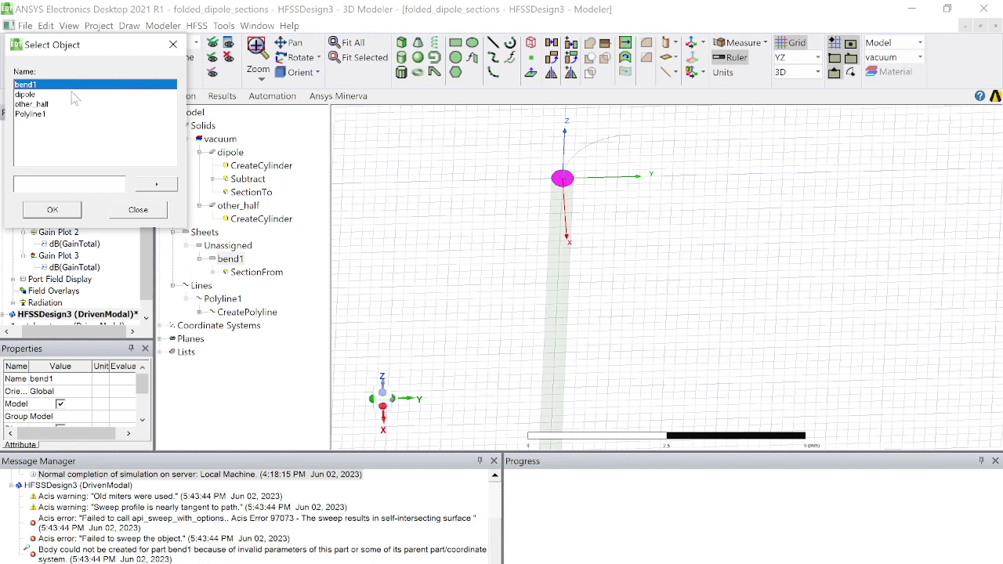
pyautogui.click(31, 114)
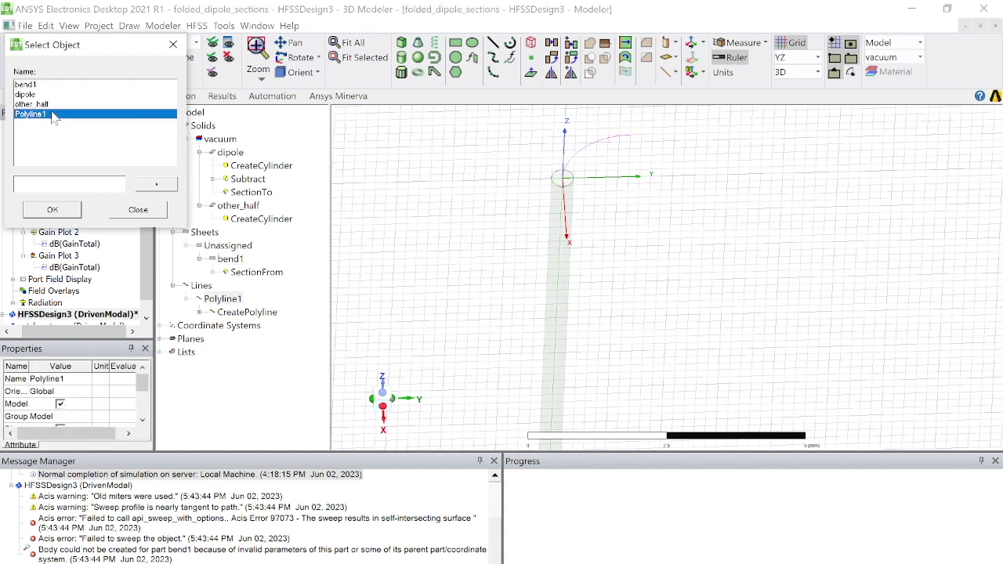
pyautogui.keyDown('ctrl'); pyautogui.click(54, 117); pyautogui.keyUp('ctrl')
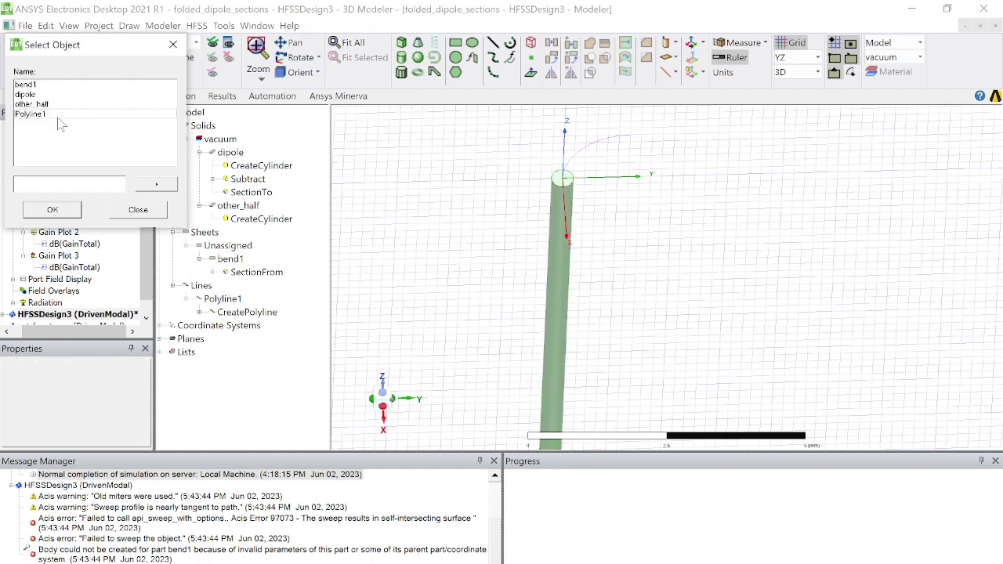
pyautogui.click(60, 116)
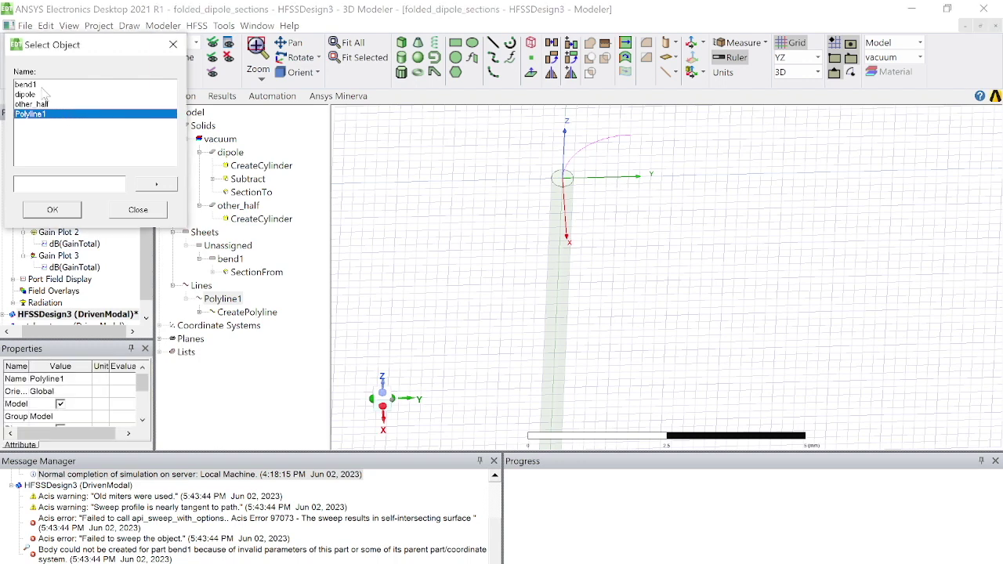
pyautogui.keyDown('ctrl'); pyautogui.click(43, 85); pyautogui.keyUp('ctrl')
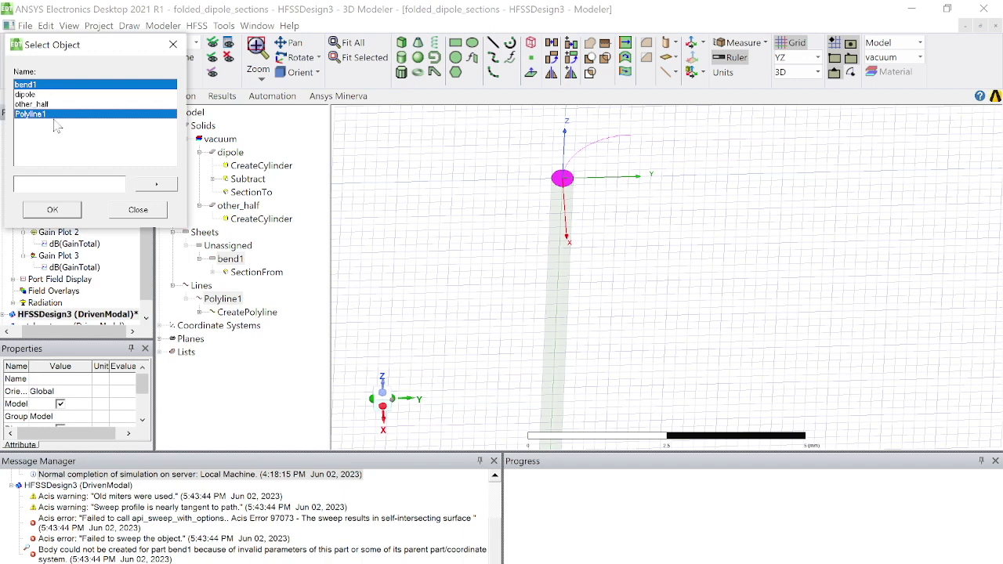
pyautogui.click(69, 211)
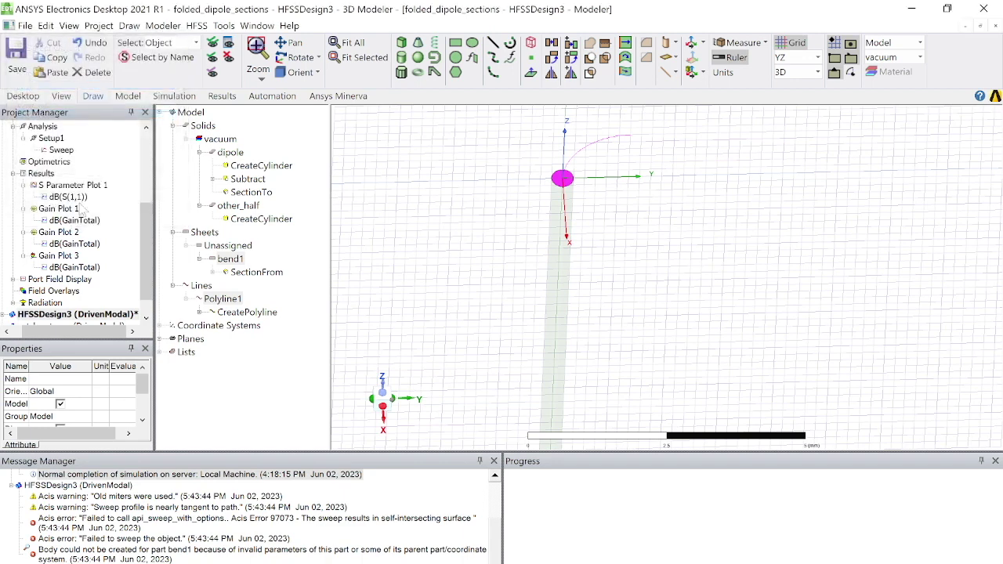
pyautogui.click(129, 25)
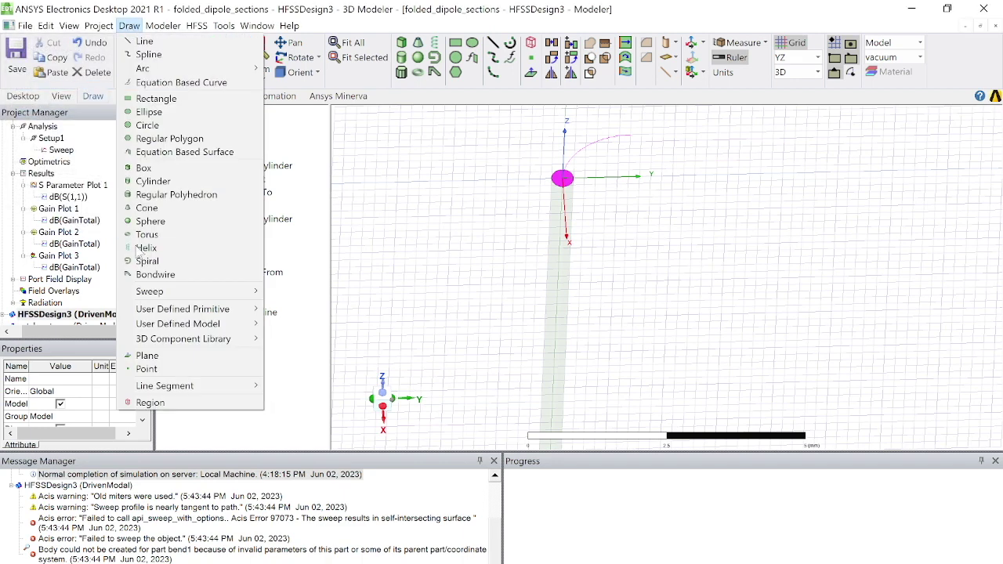
pyautogui.moveTo(217, 293)
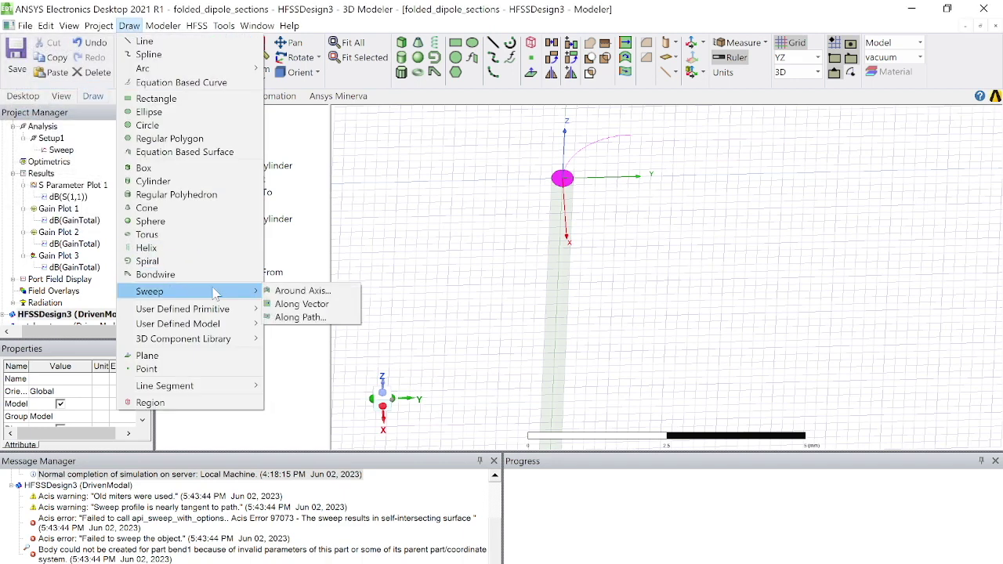
pyautogui.click(298, 318)
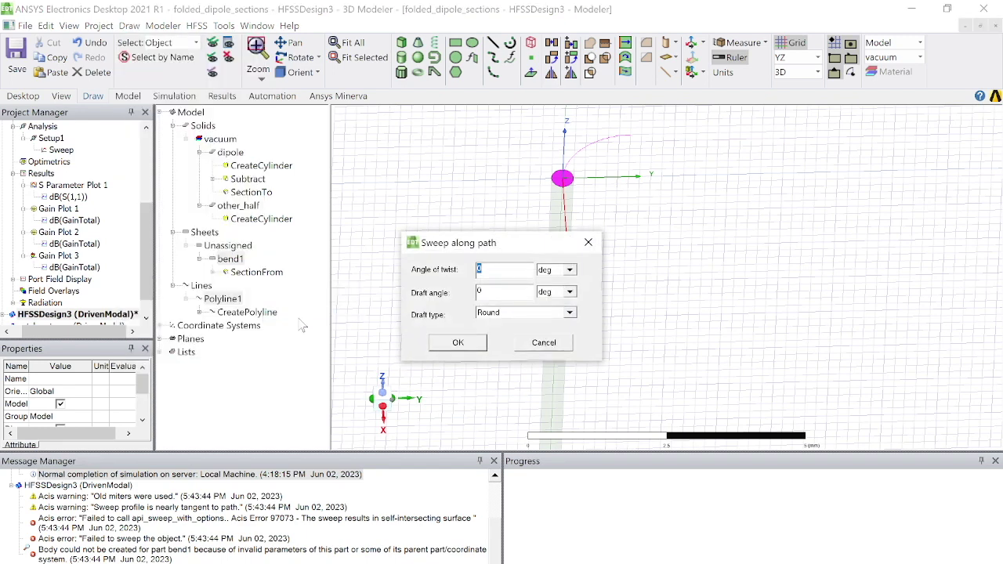
pyautogui.click(455, 345)
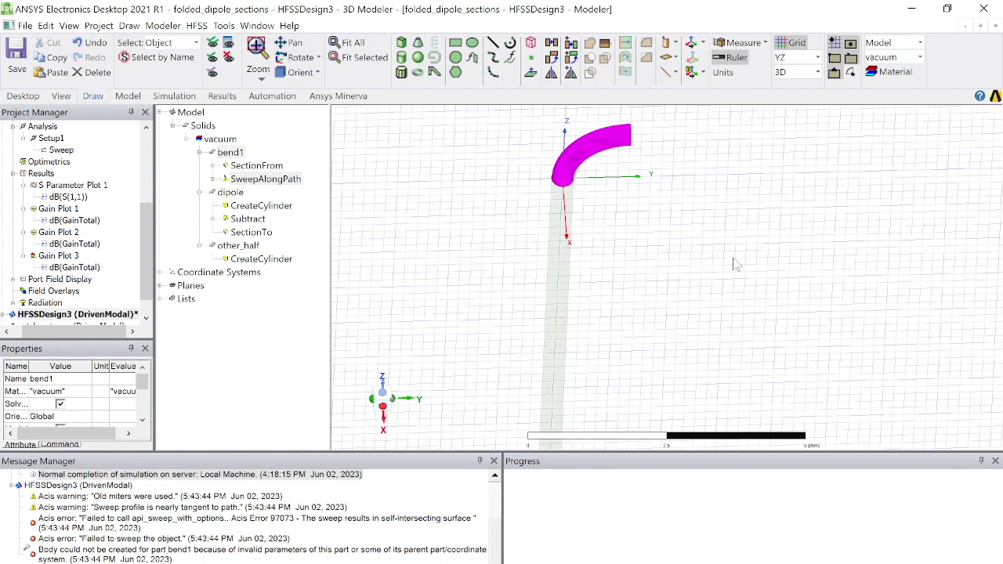
# - Create an offset relative coordinate system at the center of the other_half cylinder's upper end face, 10 mm along Y
pyautogui.keyDown('alt'); pyautogui.moveTo(802, 228); pyautogui.dragTo(546, 277); pyautogui.keyUp('alt')
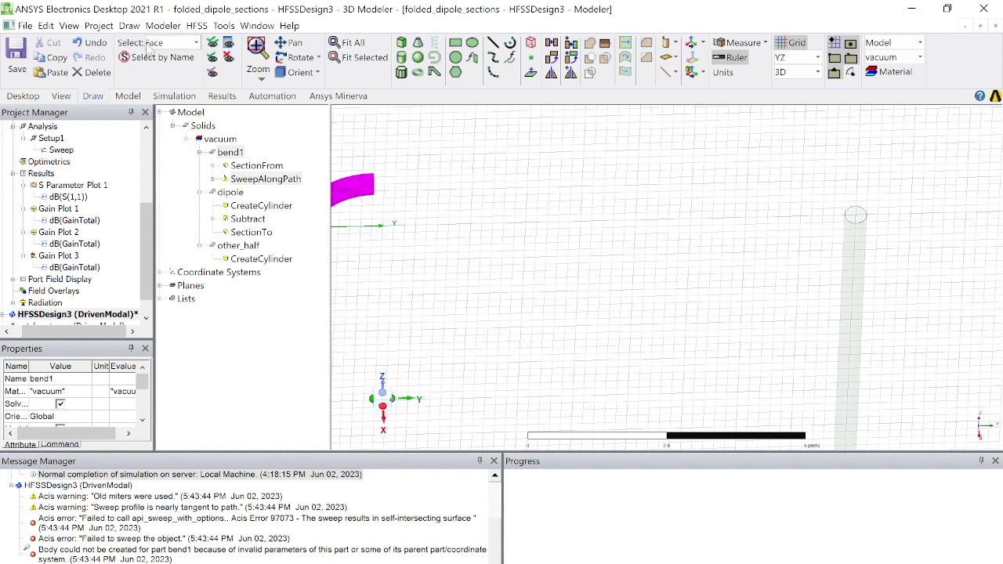
pyautogui.click(856, 213)
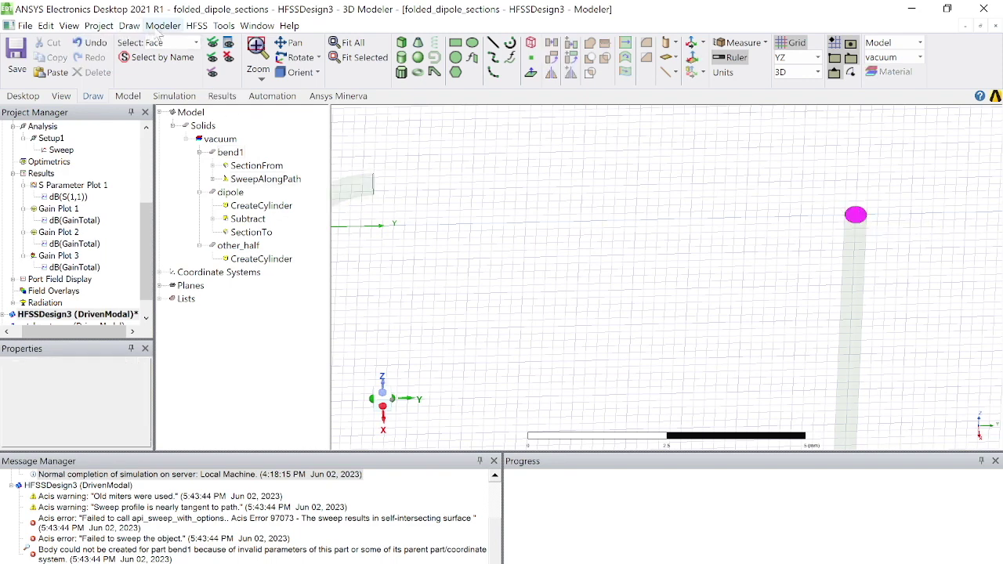
pyautogui.click(162, 25)
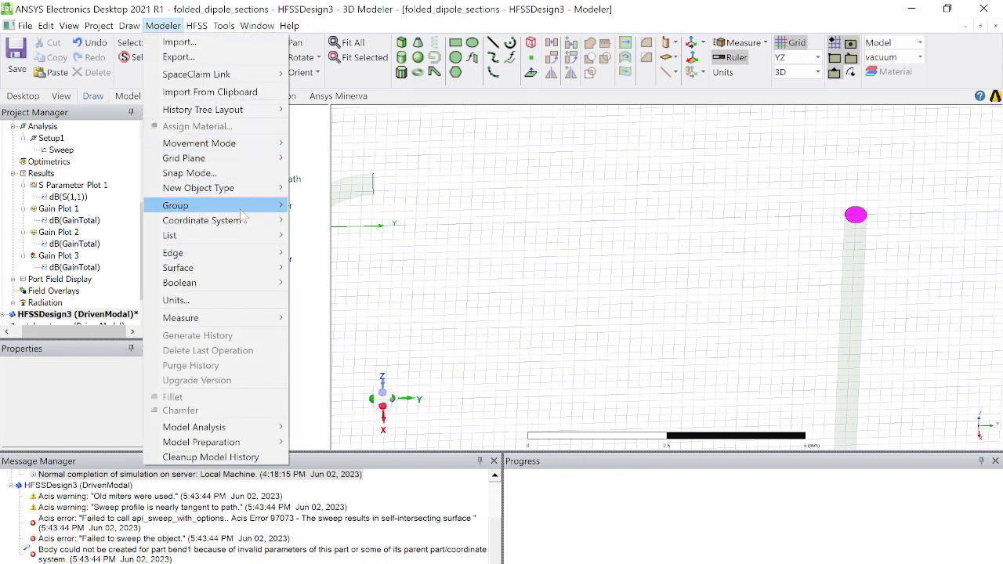
pyautogui.moveTo(270, 220)
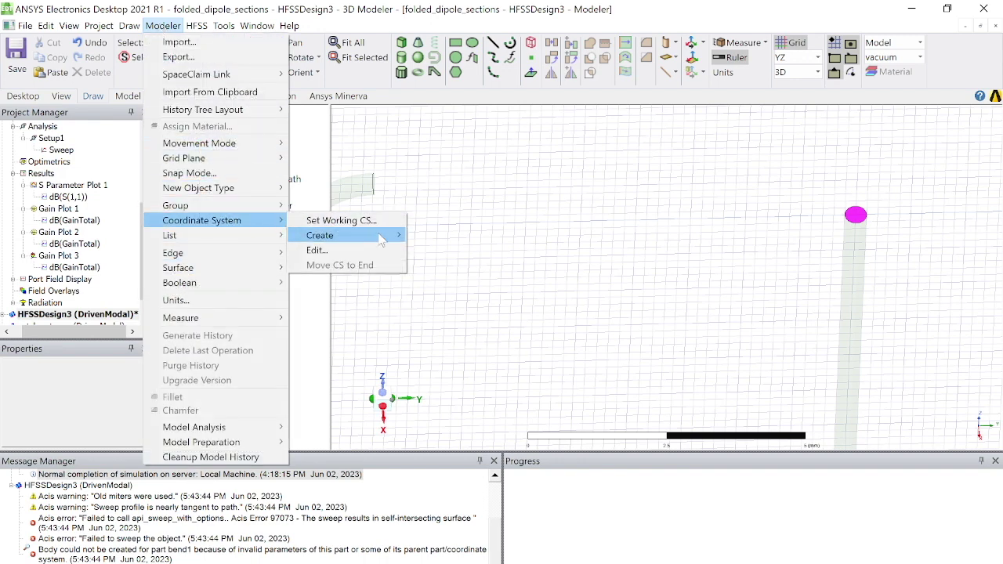
pyautogui.moveTo(390, 236)
pyautogui.moveTo(470, 243)
pyautogui.click(518, 235)
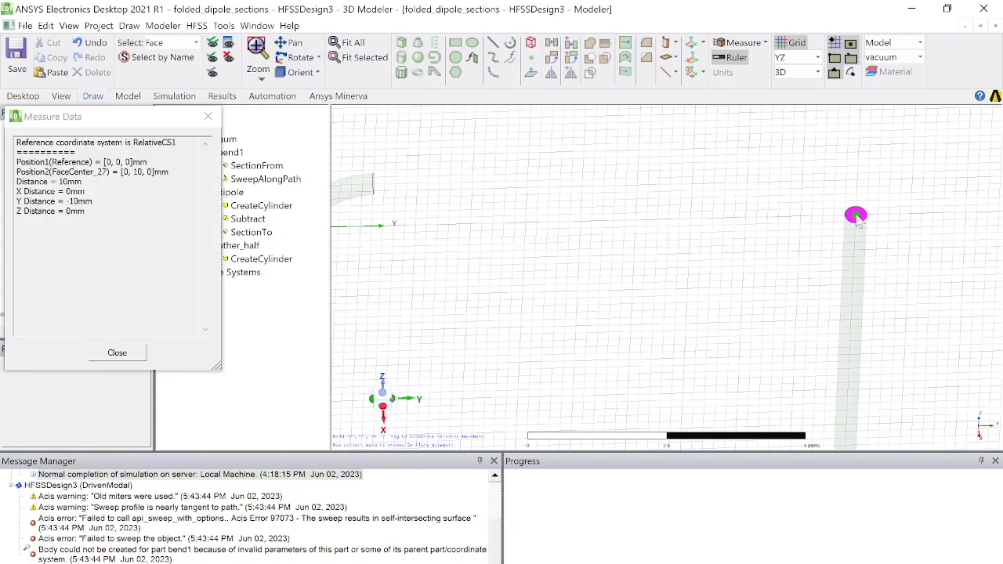
pyautogui.click(858, 221)
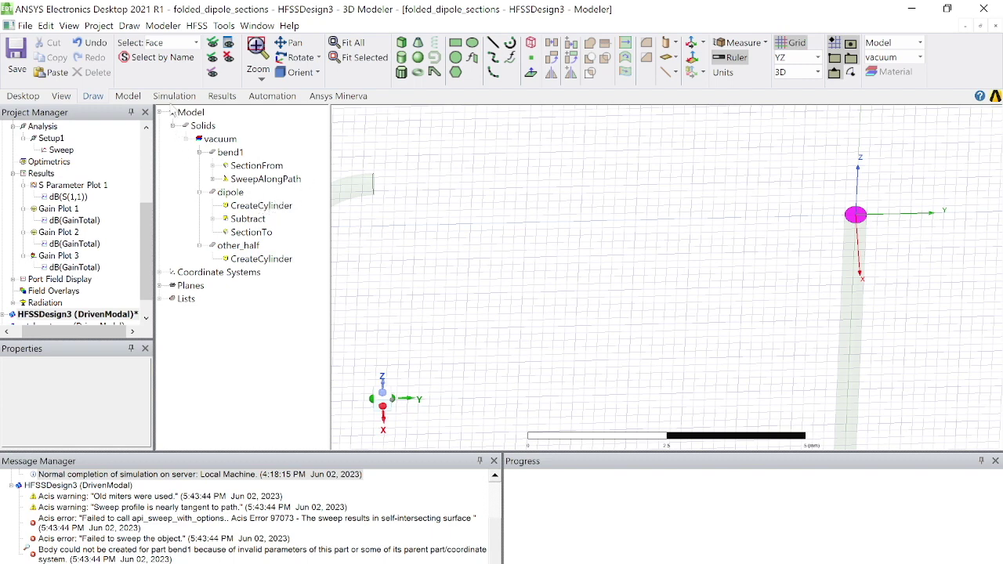
# - Switch to object selection and create a section sheet of the other_half cylinder on the XY plane
pyautogui.click(177, 45)
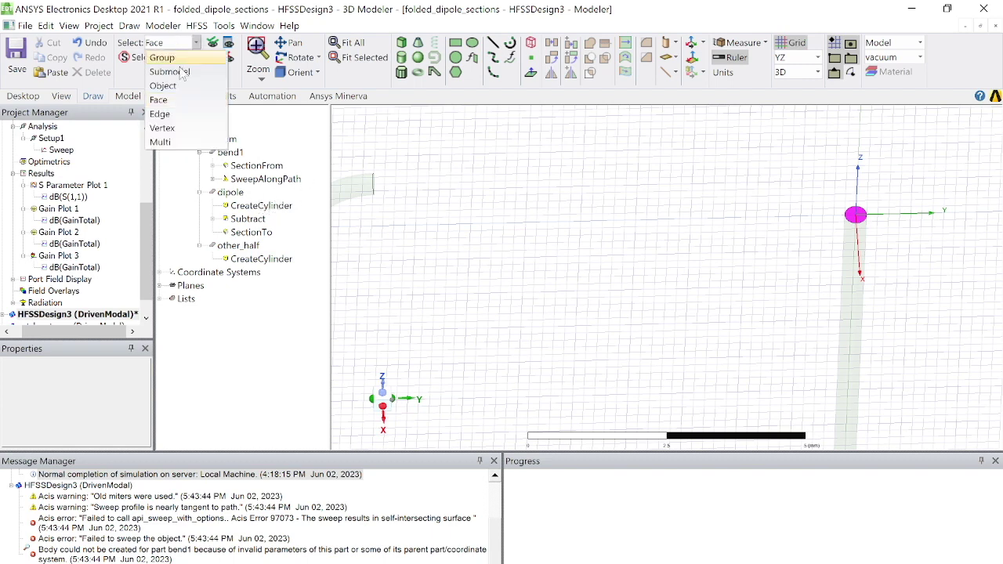
pyautogui.click(163, 85)
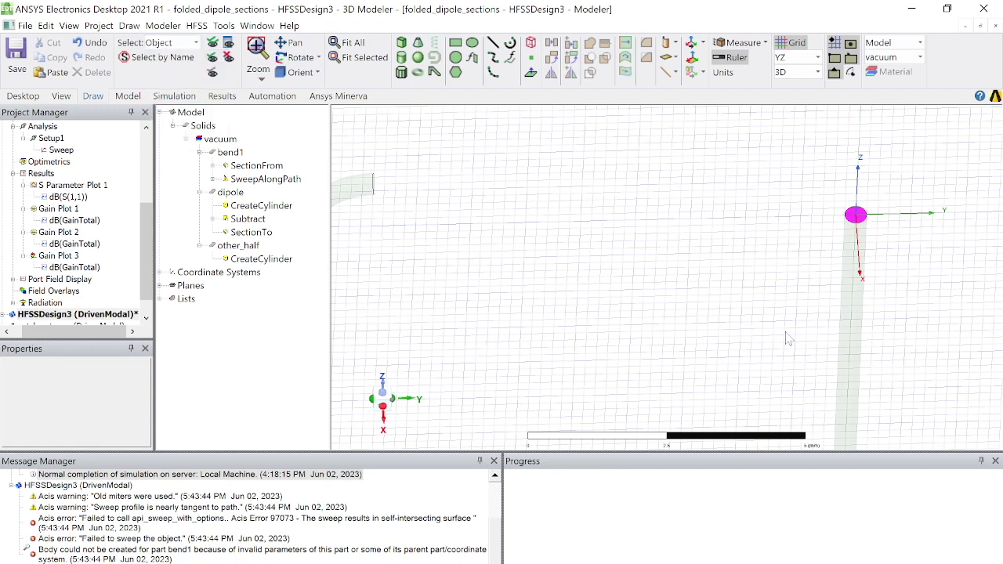
pyautogui.click(851, 342)
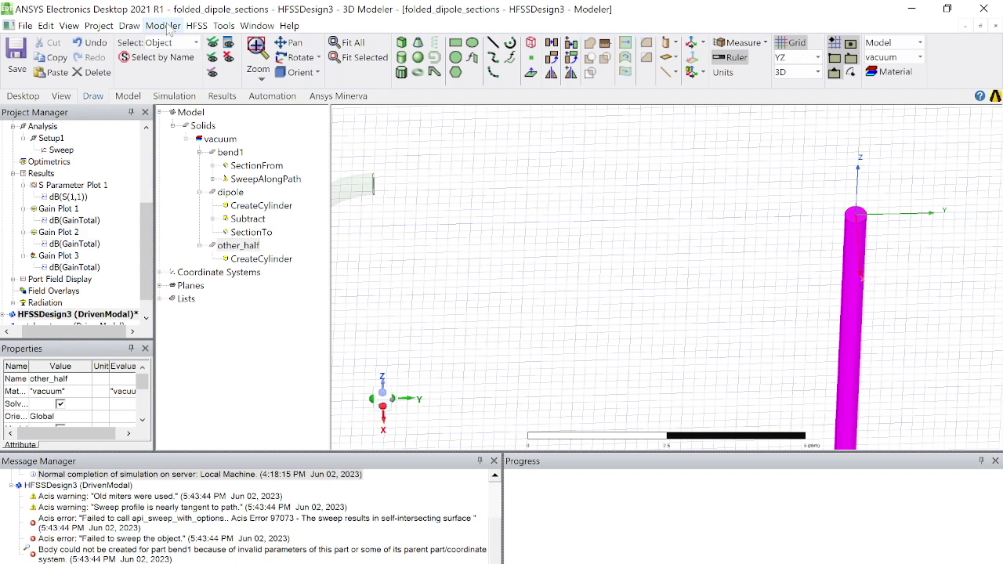
pyautogui.click(166, 27)
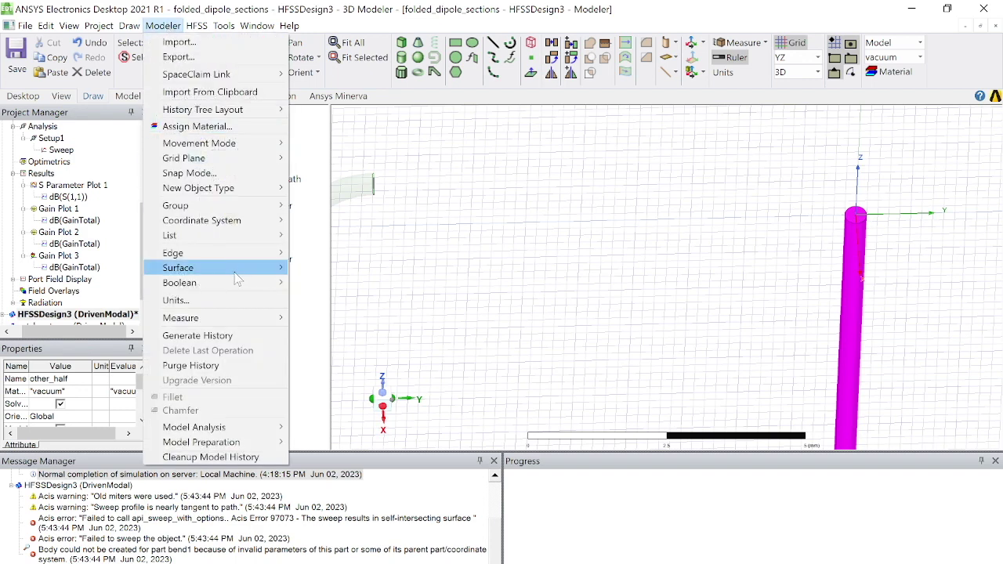
pyautogui.moveTo(251, 270)
pyautogui.click(304, 267)
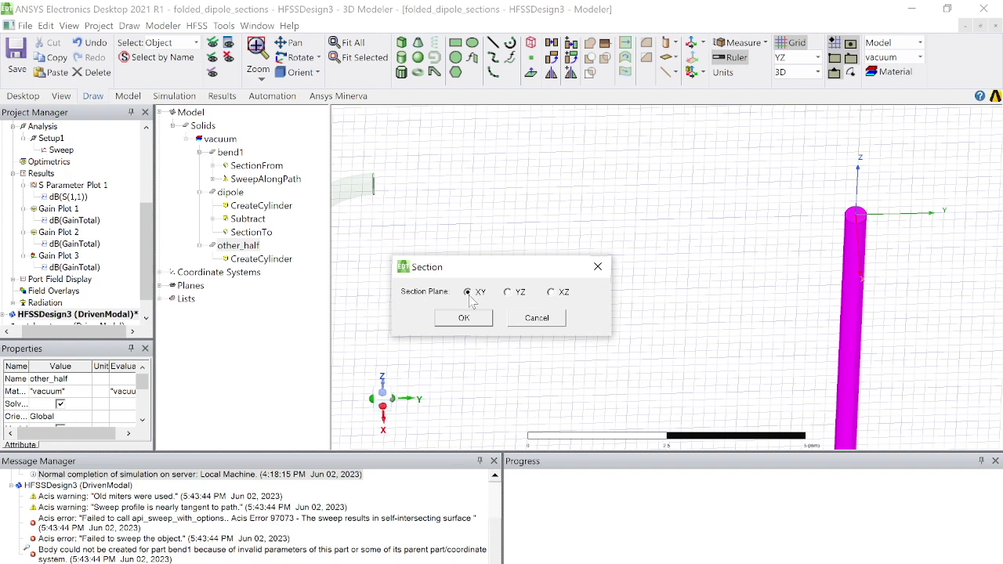
pyautogui.click(464, 318)
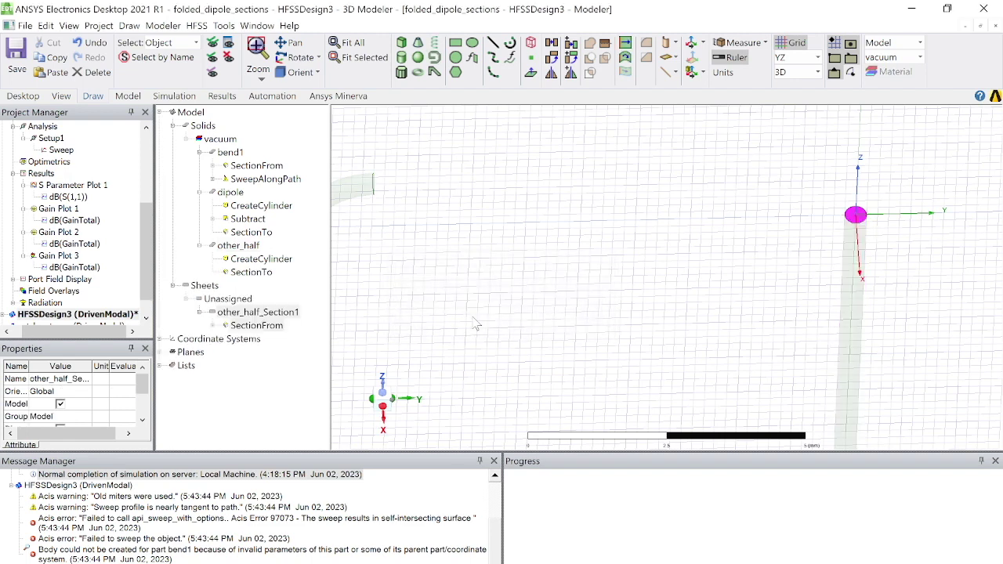
# - Rename the section sheet at the end of other_half as bend2
pyautogui.click(279, 314)
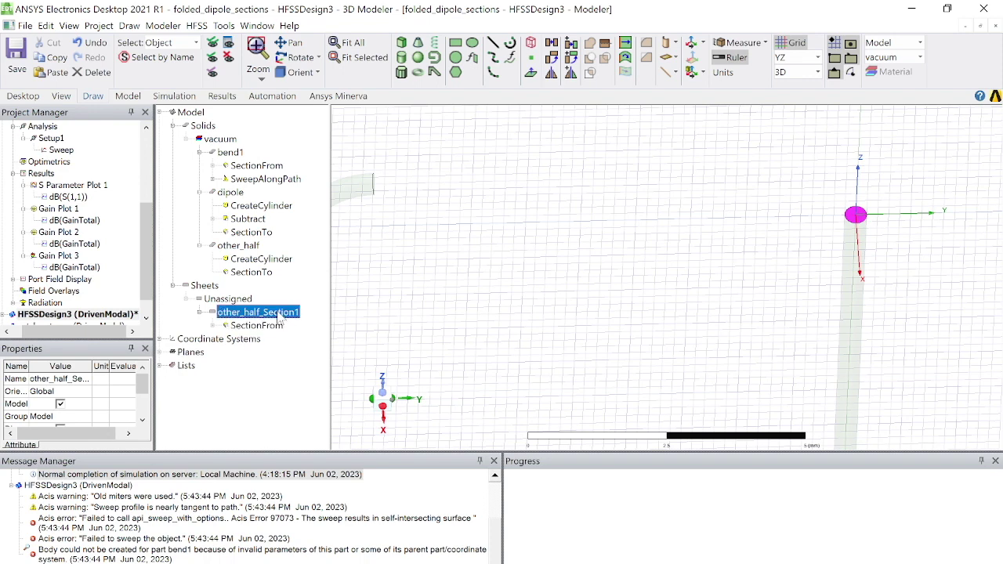
pyautogui.click(86, 379)
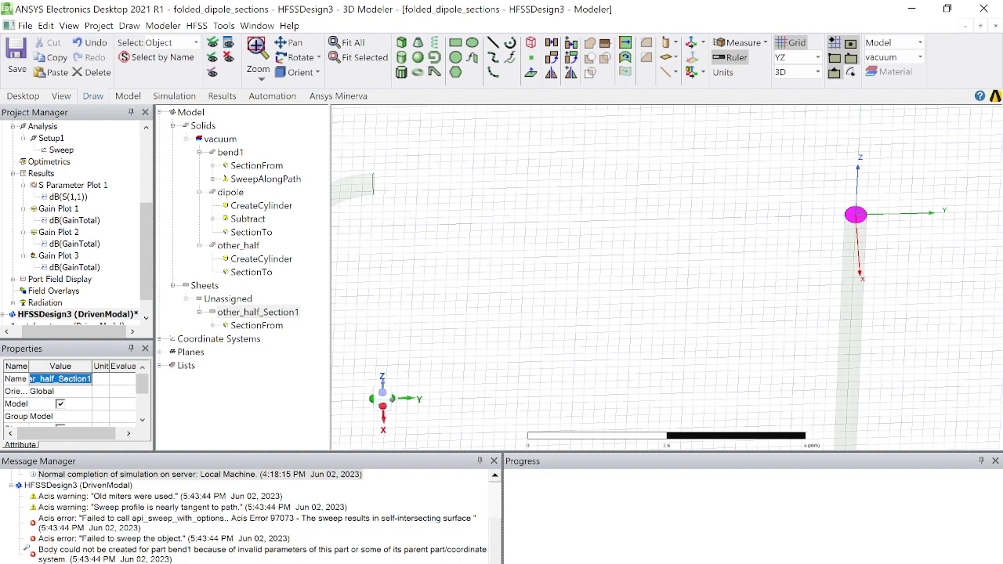
pyautogui.write('b')
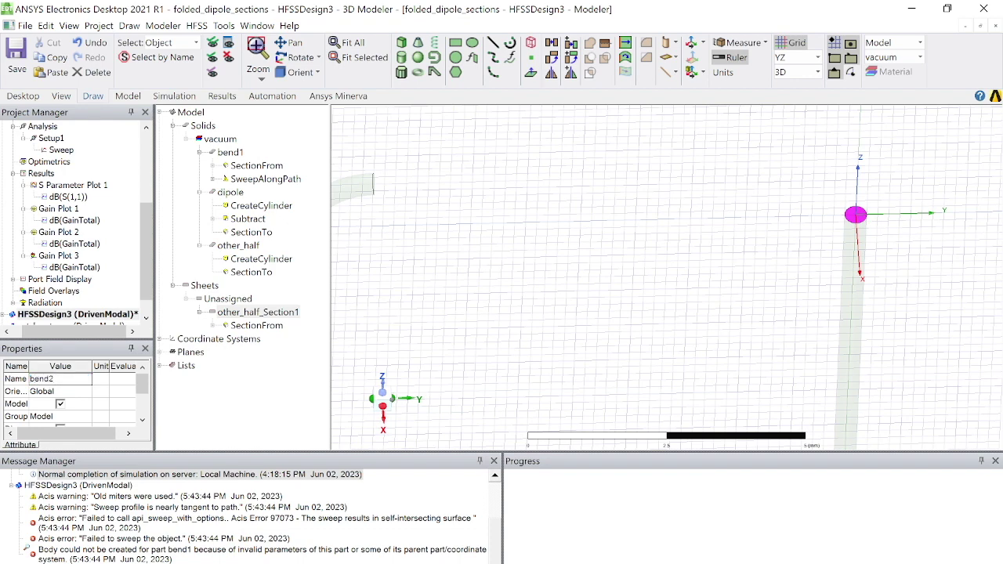
pyautogui.write('end2')
pyautogui.press('Return')
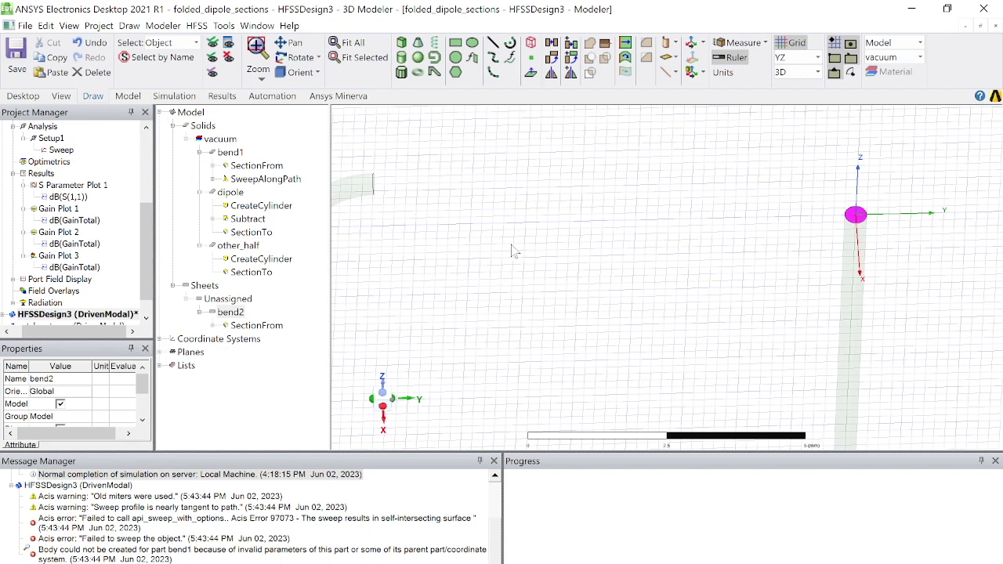
# - Draw a quarter arc of about 1.2 mm radius in the YZ plane, starting at the center of bend2 and curving toward bend1
pyautogui.click(663, 180)
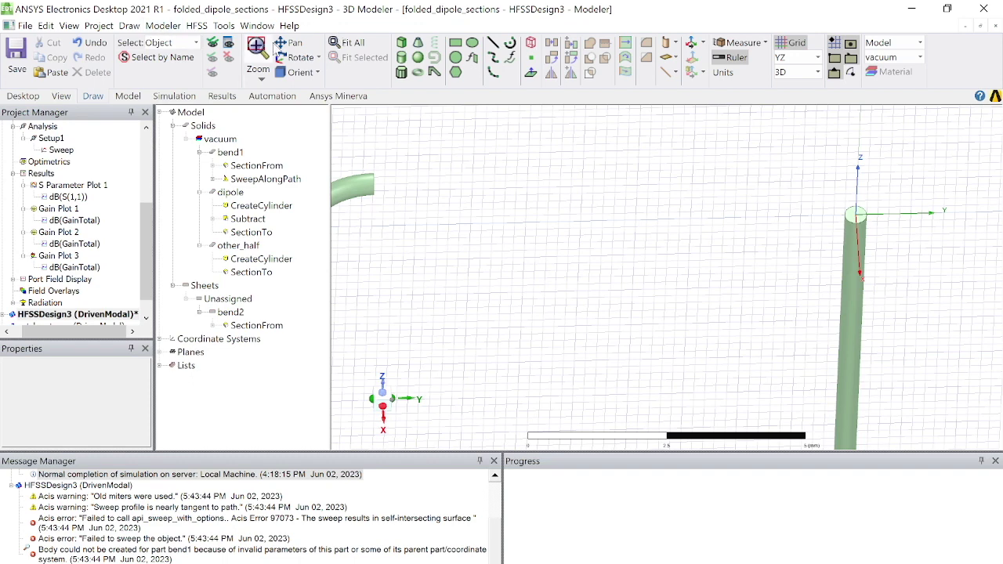
pyautogui.click(734, 42)
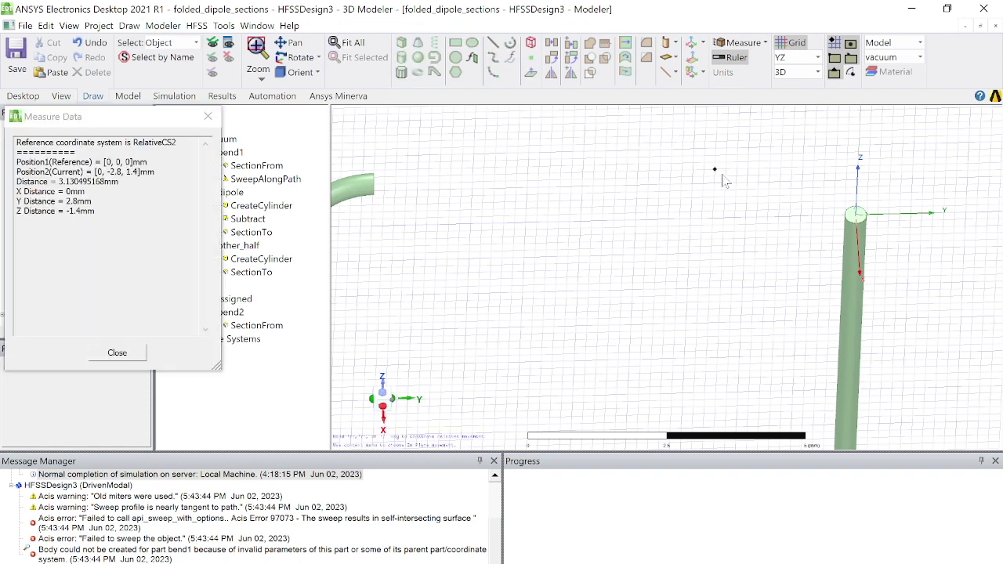
pyautogui.click(790, 217)
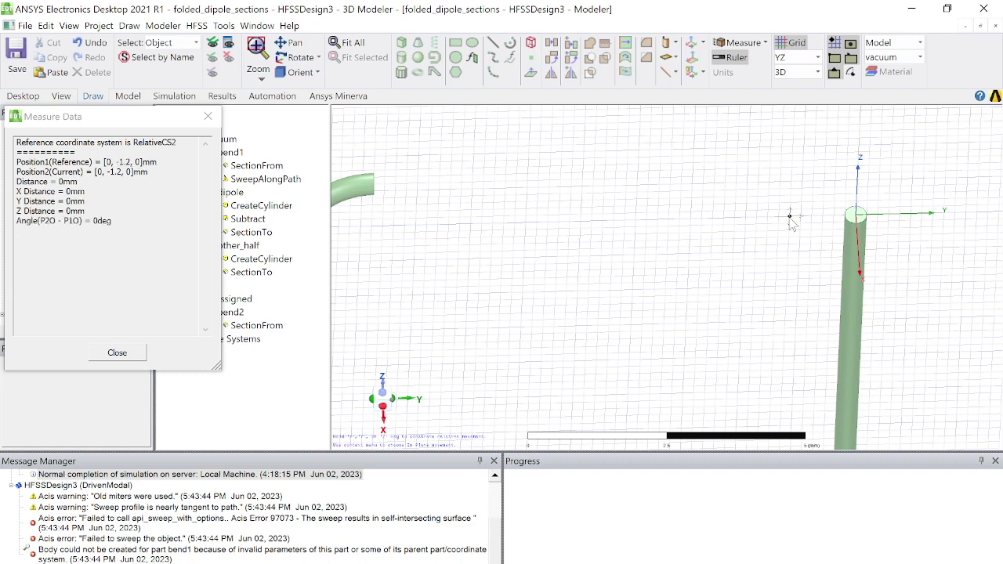
pyautogui.click(856, 214)
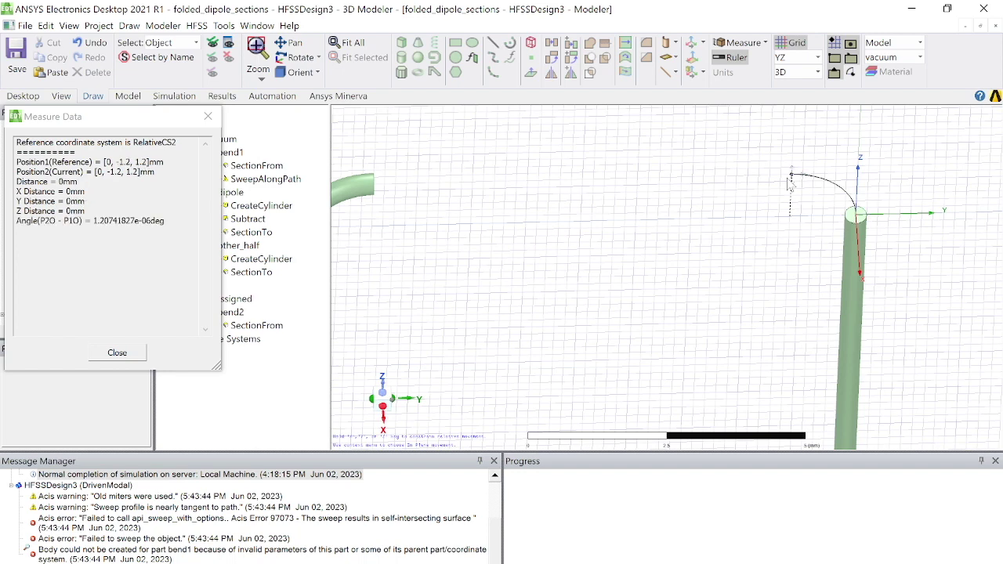
pyautogui.doubleClick(790, 183)
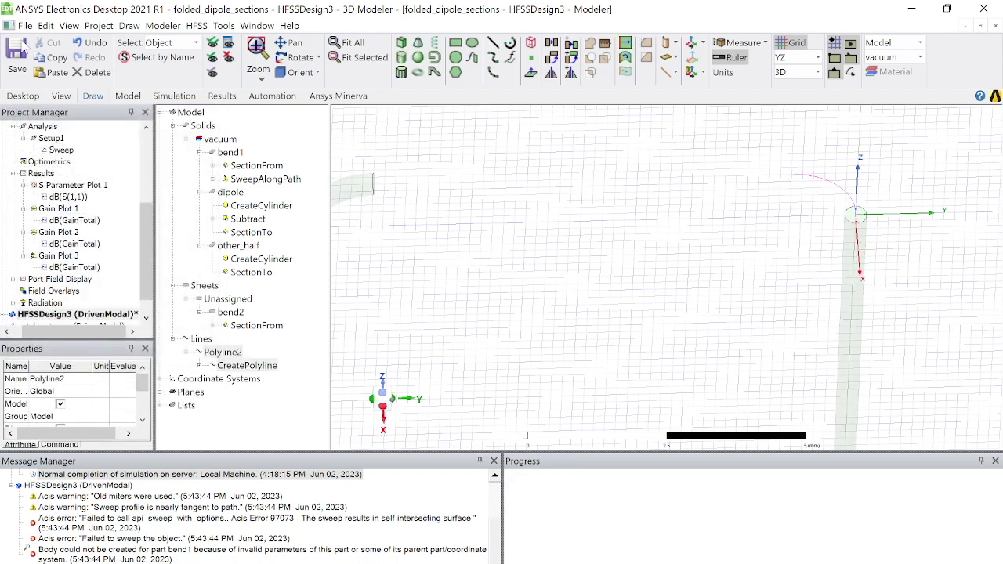
# - Sweep bend2 along the Polyline2 arc with 0 deg twist, 0 deg draft angle and Round draft type
pyautogui.click(156, 59)
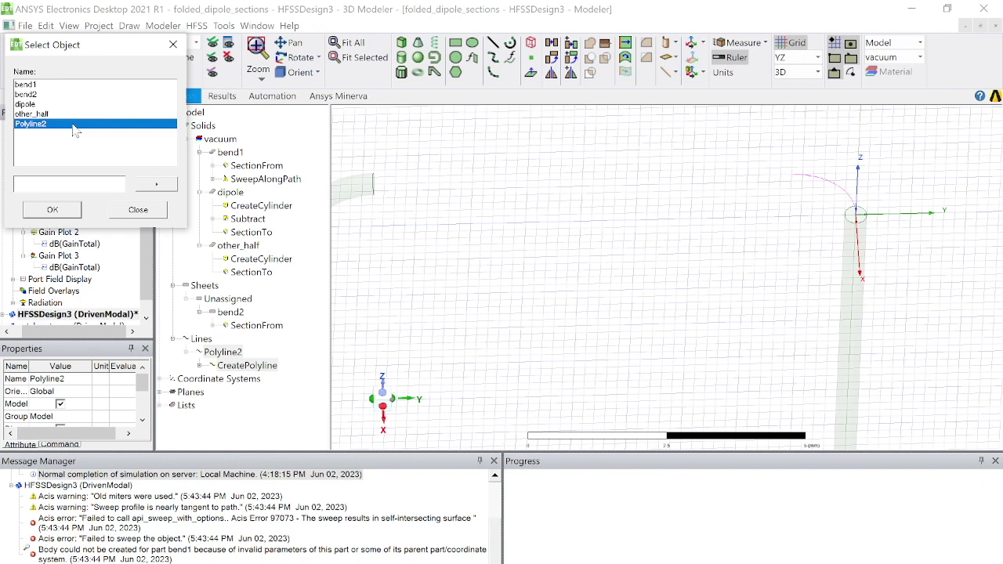
pyautogui.keyDown('ctrl'); pyautogui.click(31, 94); pyautogui.keyUp('ctrl')
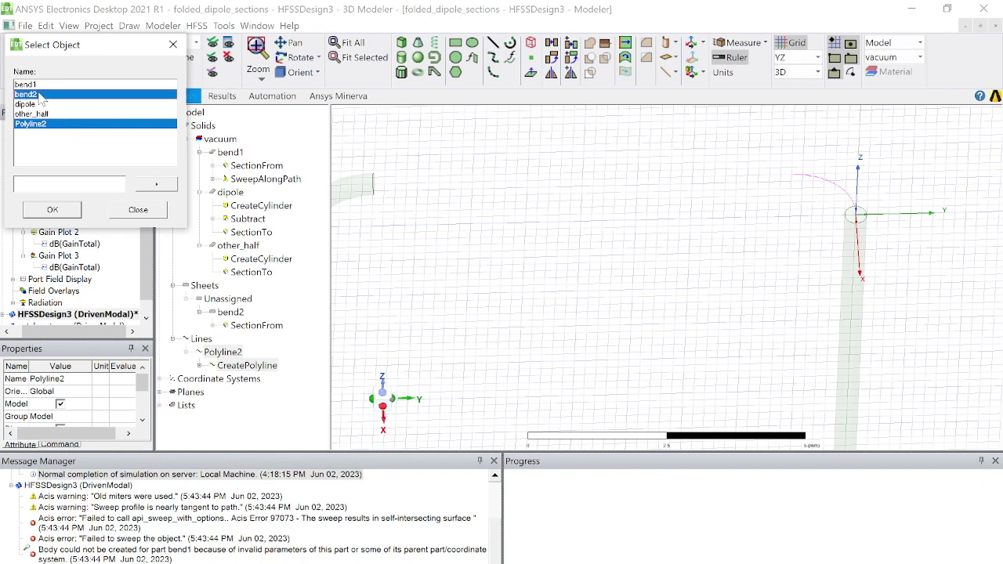
pyautogui.click(52, 210)
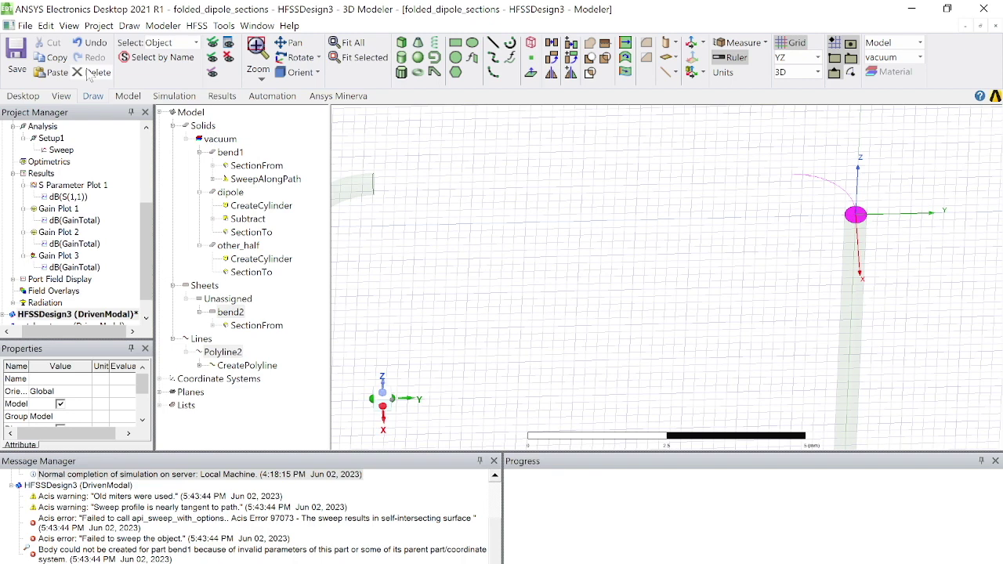
pyautogui.click(127, 26)
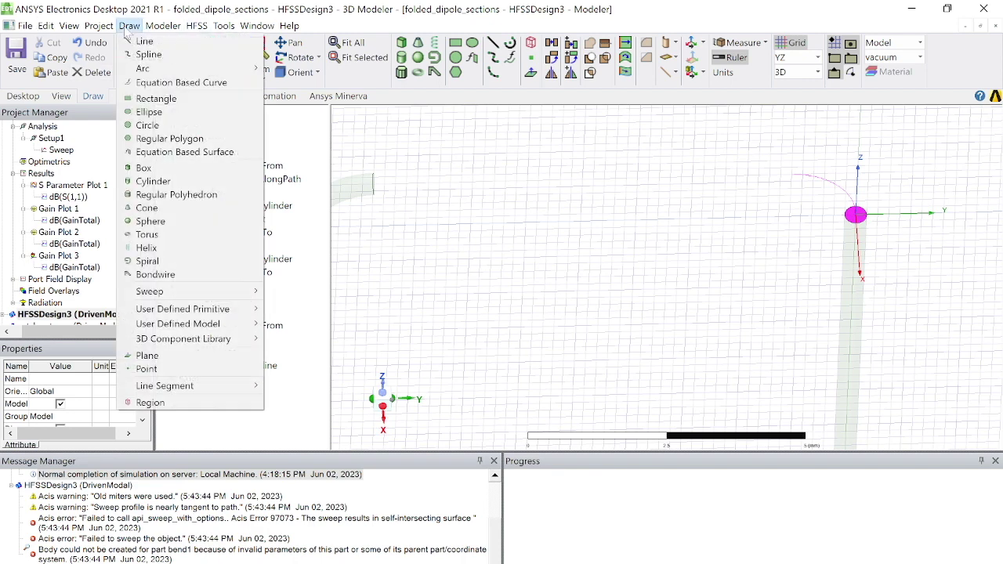
pyautogui.moveTo(173, 388)
pyautogui.moveTo(196, 296)
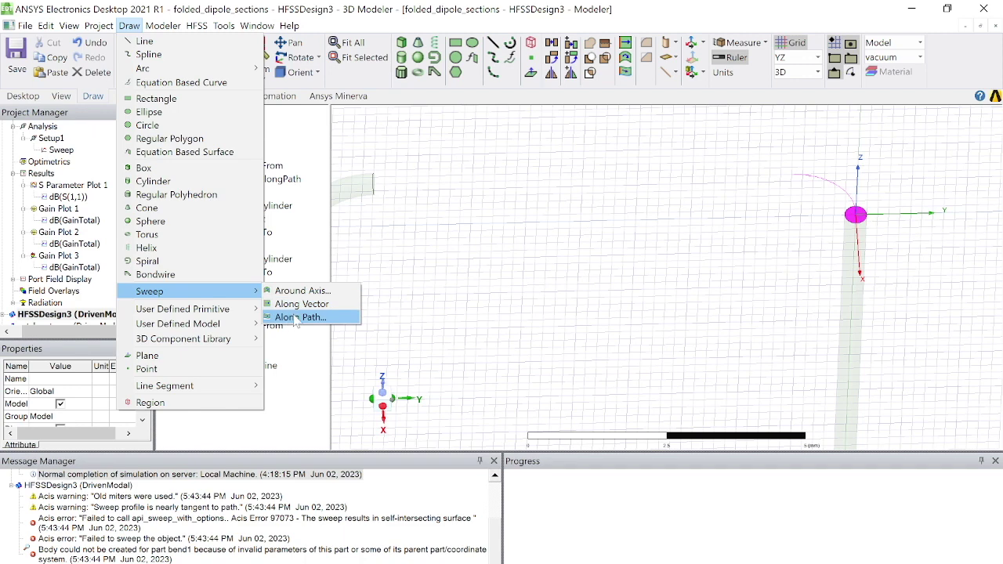
pyautogui.click(298, 317)
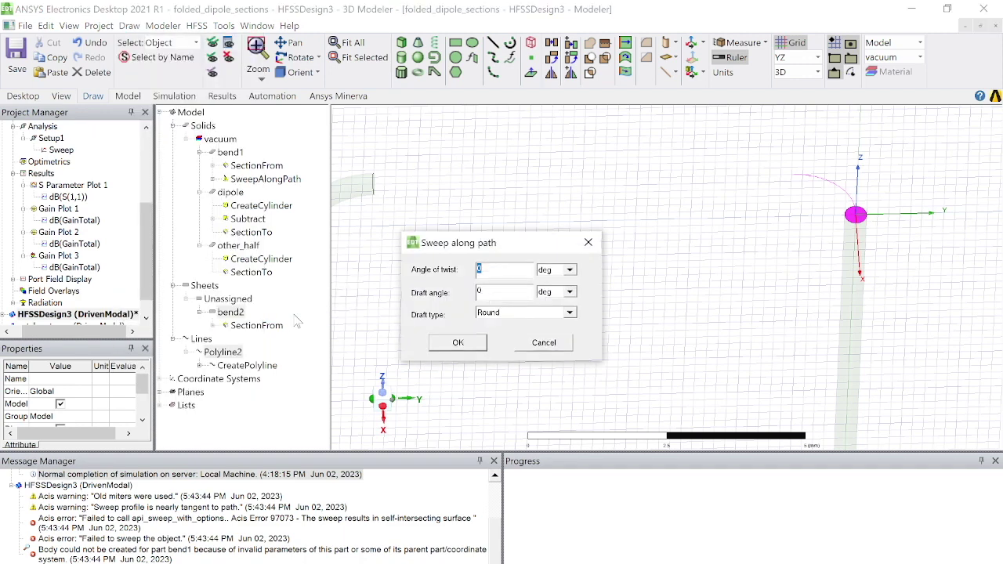
pyautogui.click(457, 344)
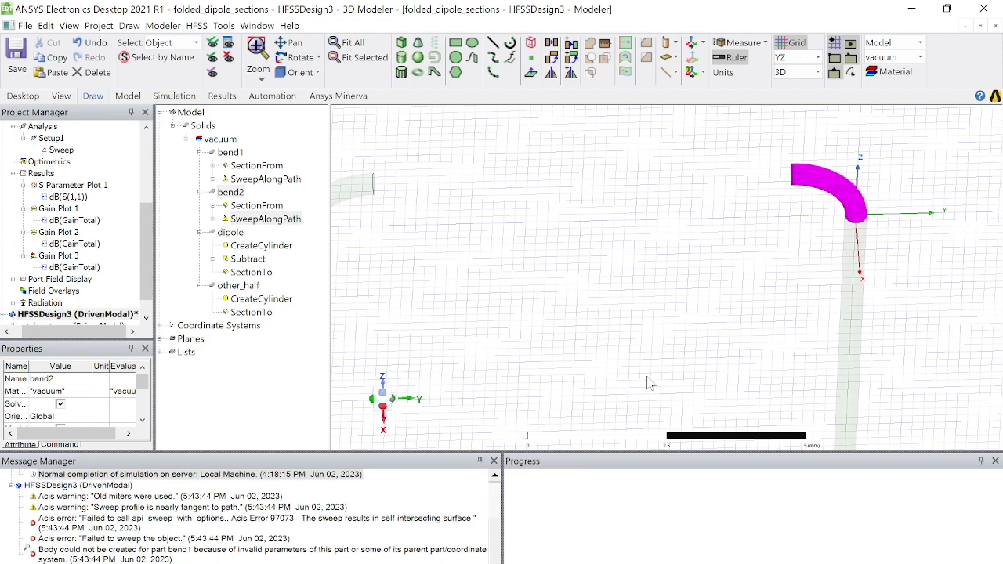
pyautogui.click(619, 299)
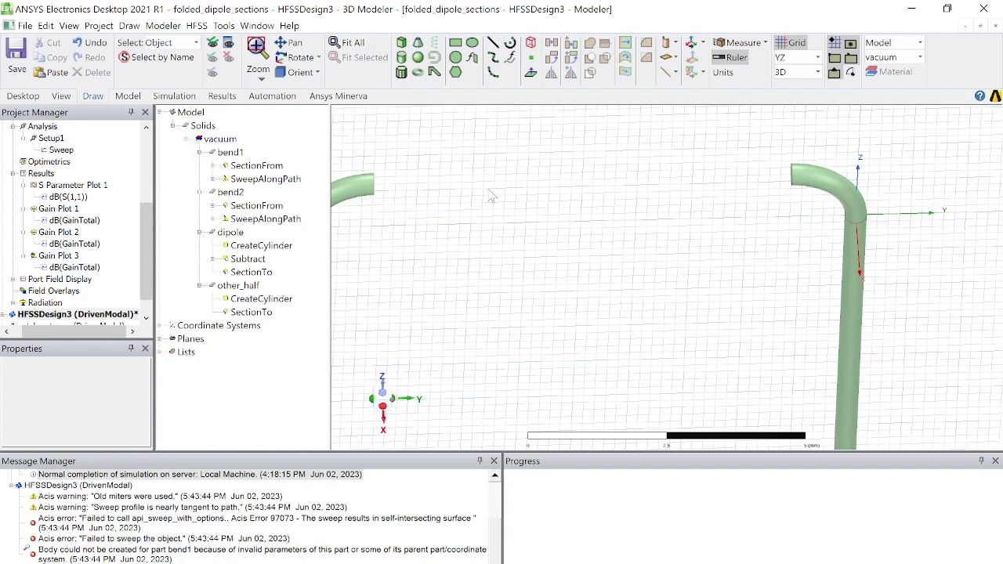
pyautogui.keyDown('alt'); pyautogui.moveTo(513, 174); pyautogui.dragTo(528, 201); pyautogui.keyUp('alt')
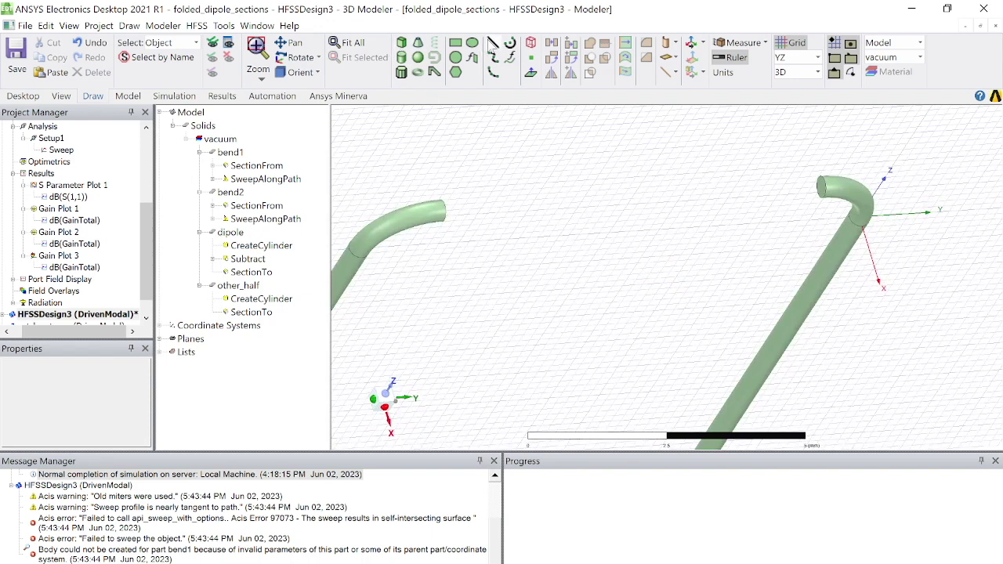
pyautogui.click(732, 43)
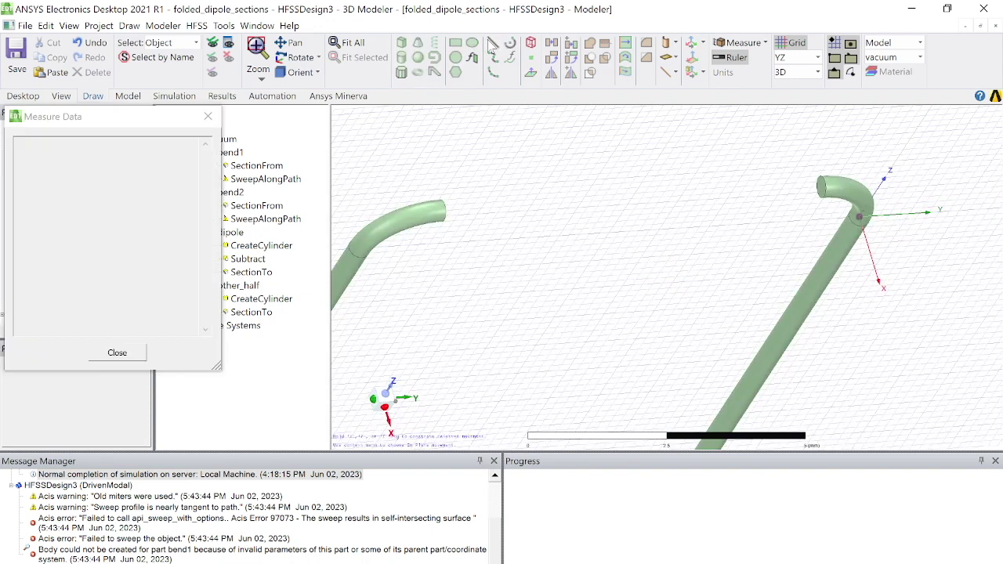
pyautogui.click(821, 191)
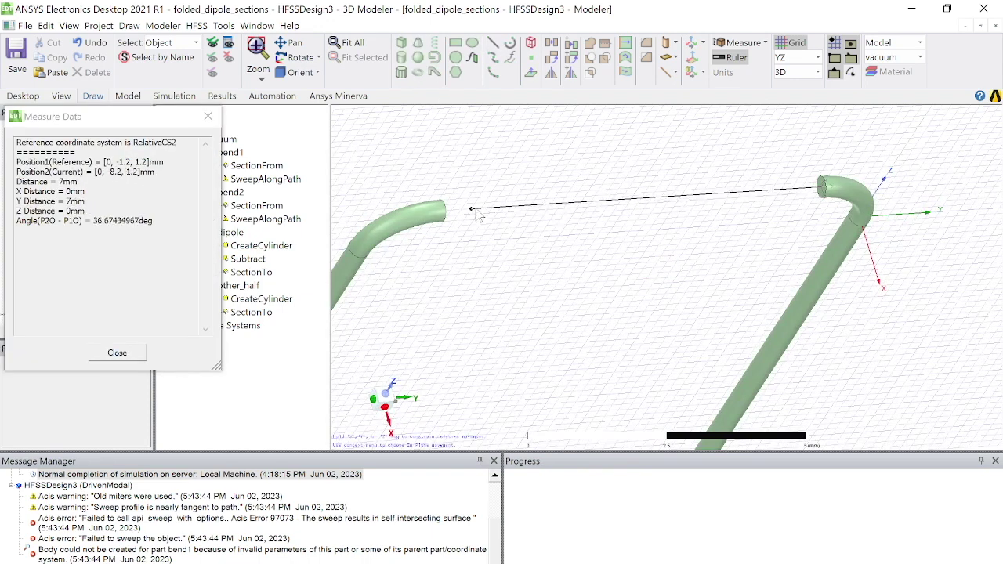
pyautogui.keyDown('alt'); pyautogui.moveTo(479, 216); pyautogui.dragTo(454, 231); pyautogui.keyUp('alt')
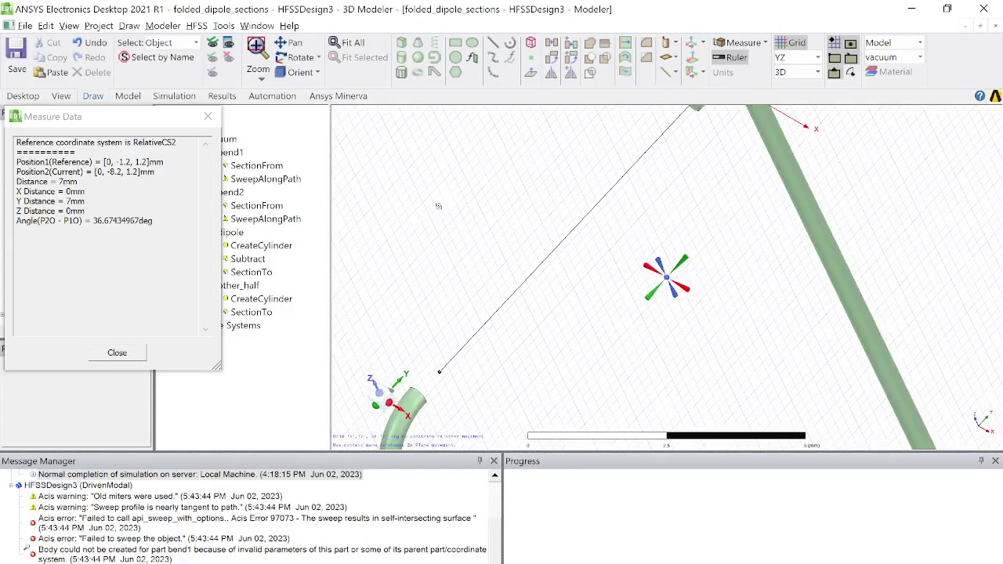
pyautogui.scroll(2, 463, 239)
pyautogui.scroll(-4, 488, 261)
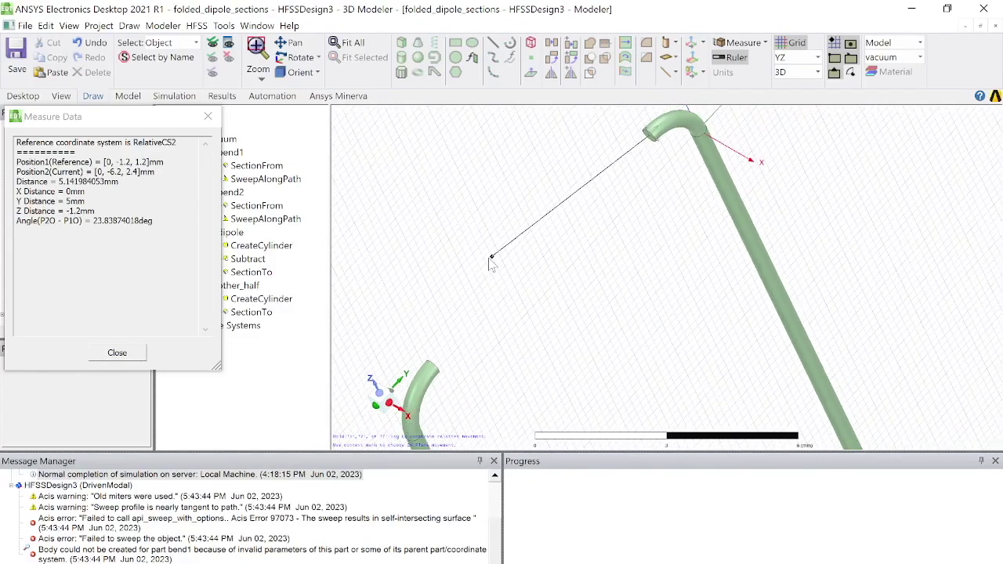
pyautogui.scroll(-2, 491, 266)
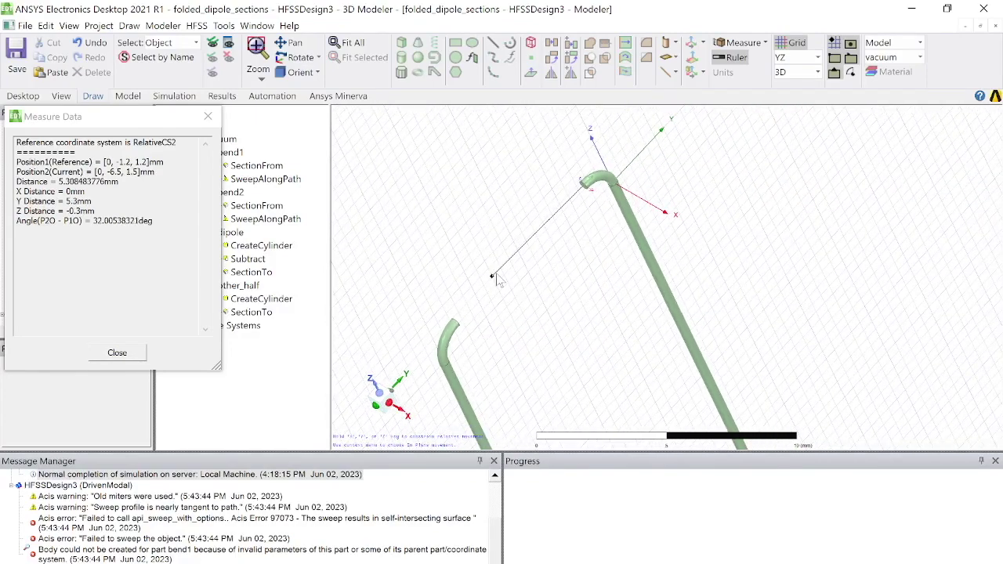
pyautogui.click(492, 276)
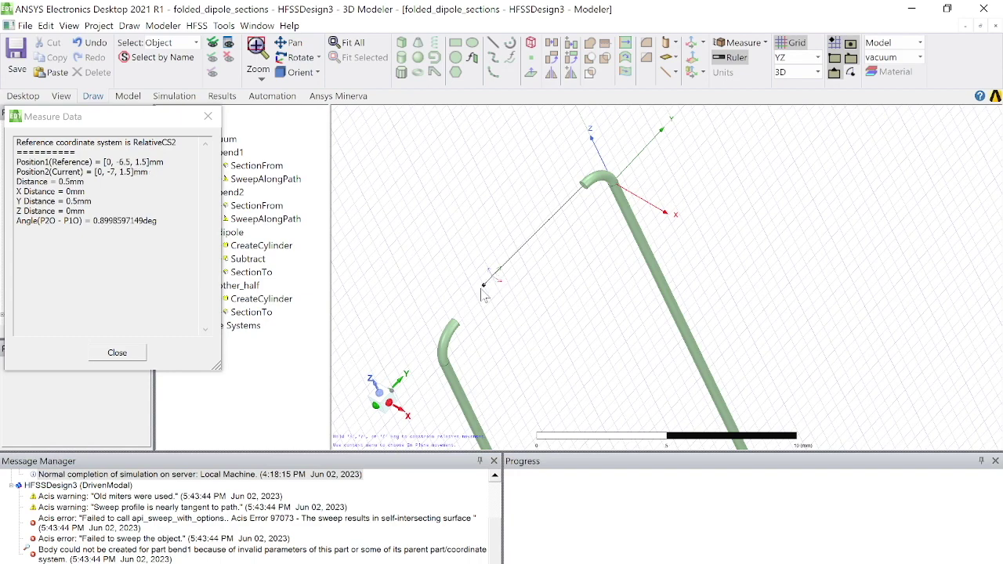
pyautogui.keyDown('alt'); pyautogui.moveTo(474, 295); pyautogui.dragTo(408, 354); pyautogui.keyUp('alt')
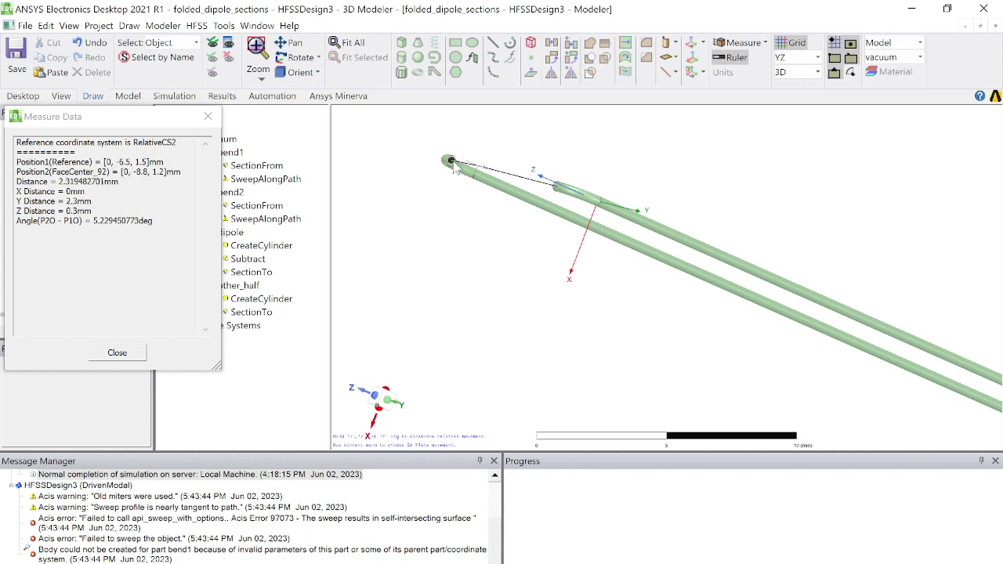
pyautogui.press('Escape')
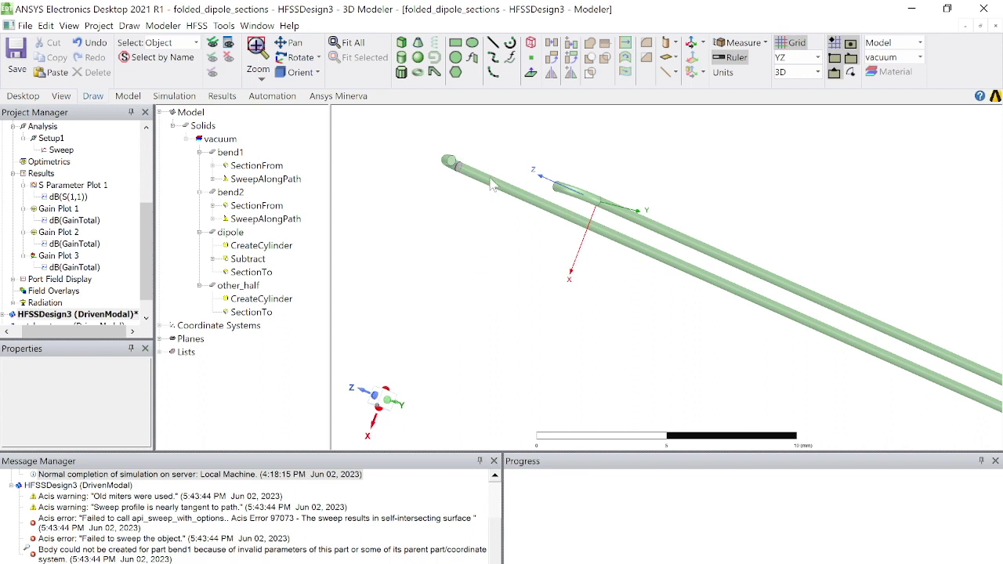
# - Draw a straight line joining the centers of the open end faces of bend1 and bend2
pyautogui.scroll(3, 444, 149)
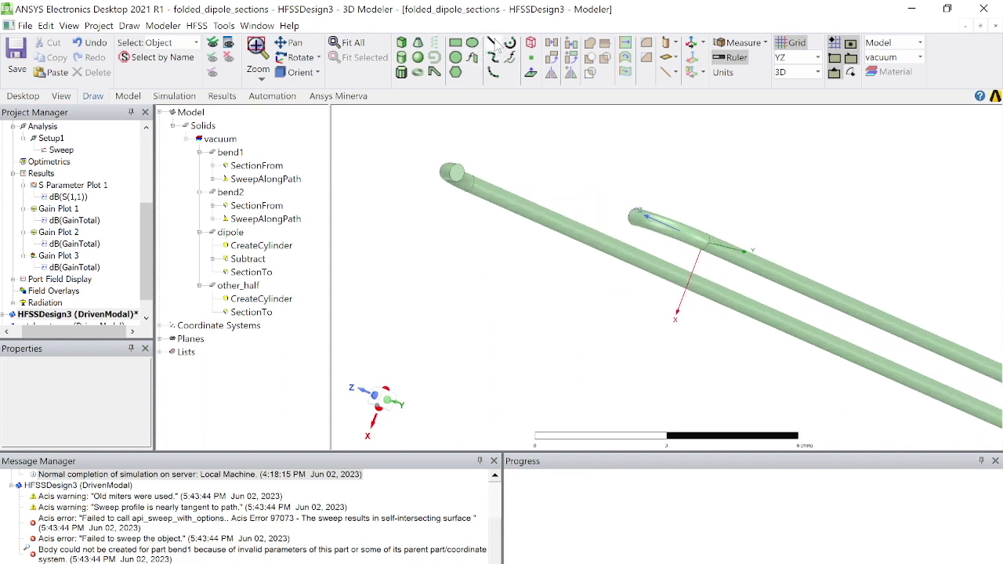
pyautogui.click(496, 40)
pyautogui.click(456, 172)
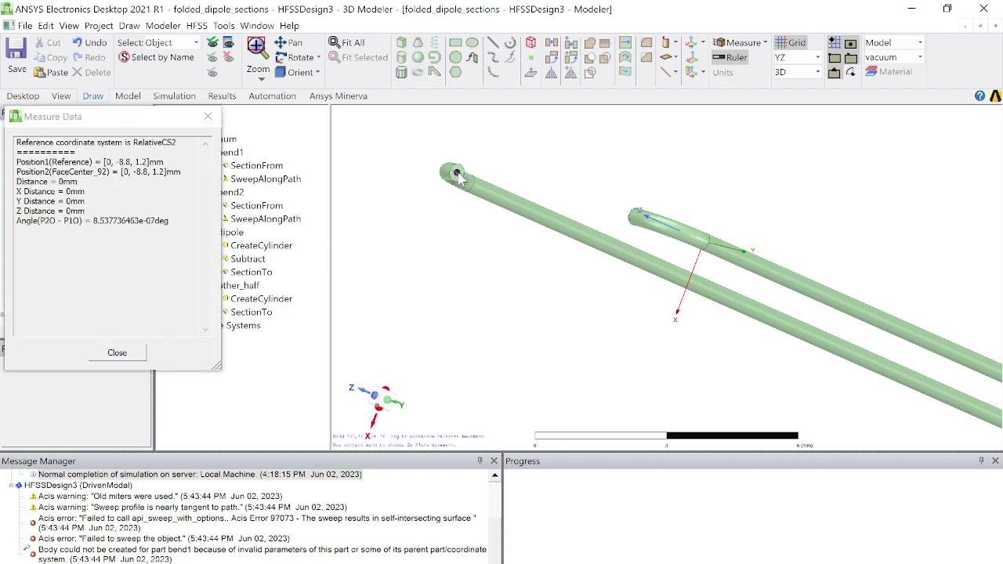
pyautogui.keyDown('alt'); pyautogui.moveTo(605, 221); pyautogui.dragTo(684, 186); pyautogui.keyUp('alt')
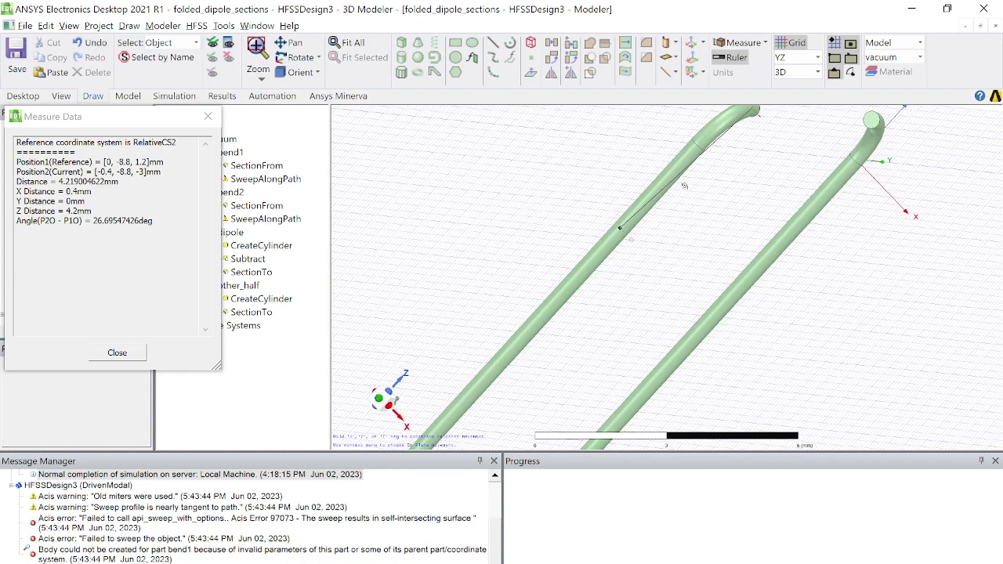
pyautogui.doubleClick(871, 124)
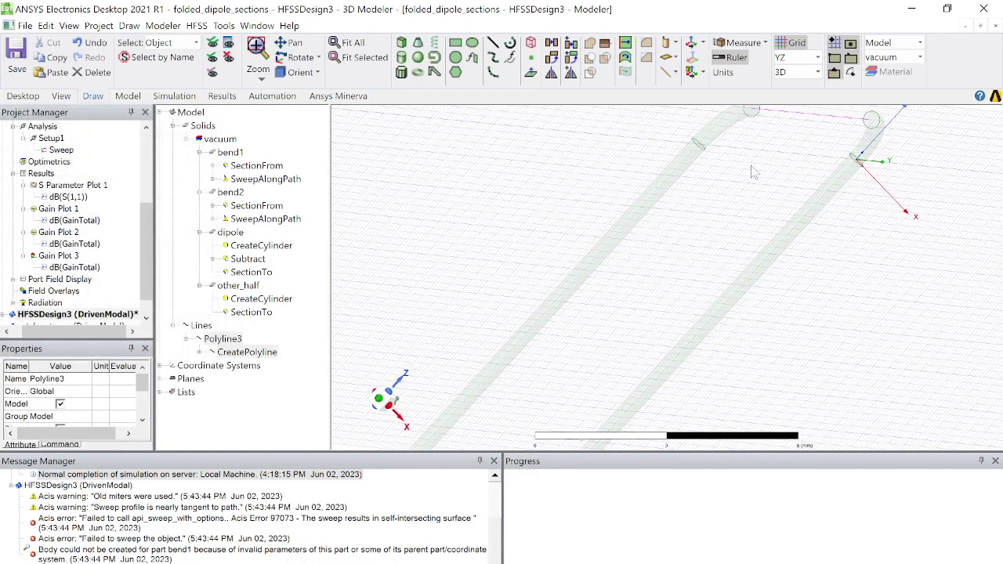
# - Give the Polyline3 connecting line a Circle cross section with 0.4 mm diameter and height 8
pyautogui.doubleClick(247, 352)
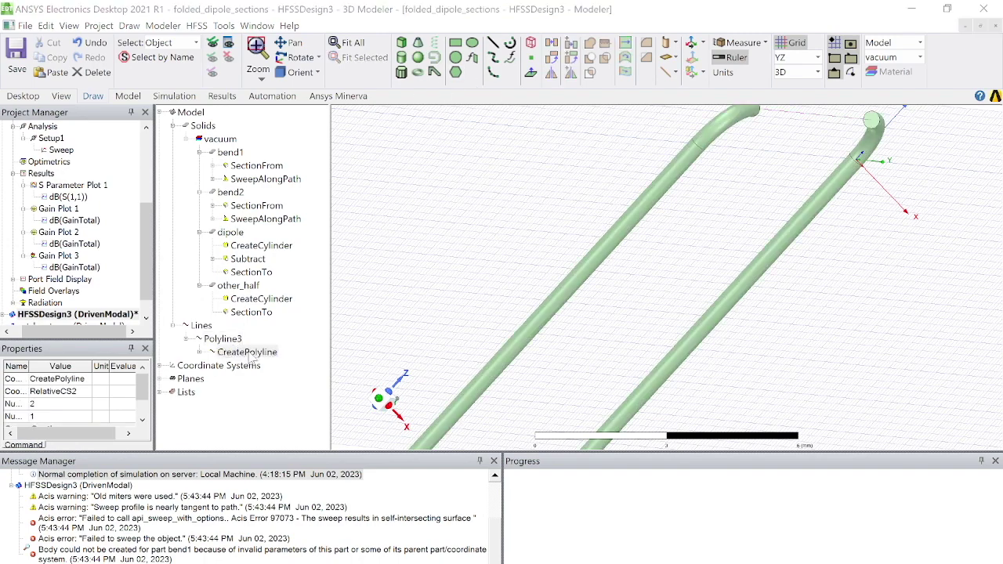
pyautogui.click(141, 277)
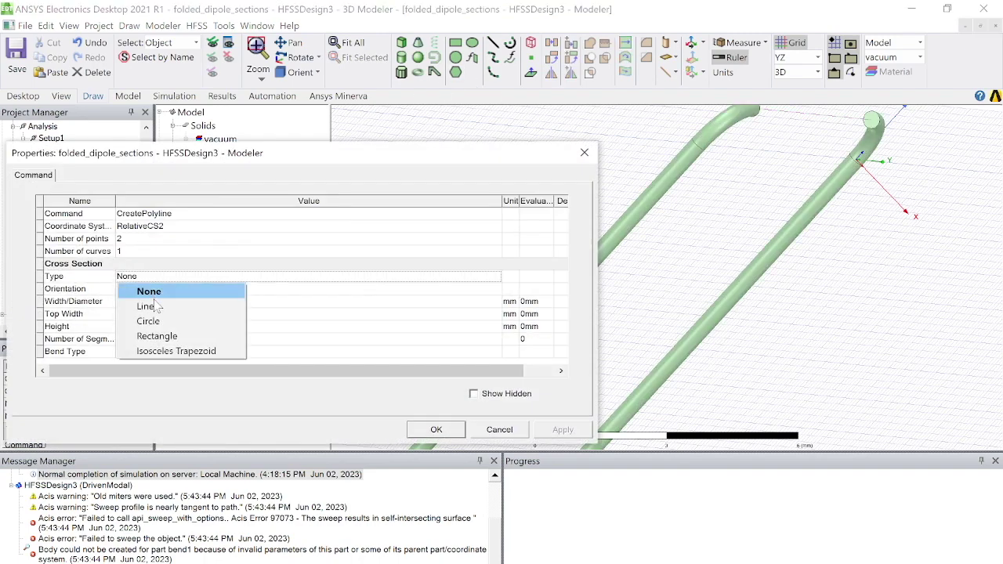
pyautogui.click(161, 323)
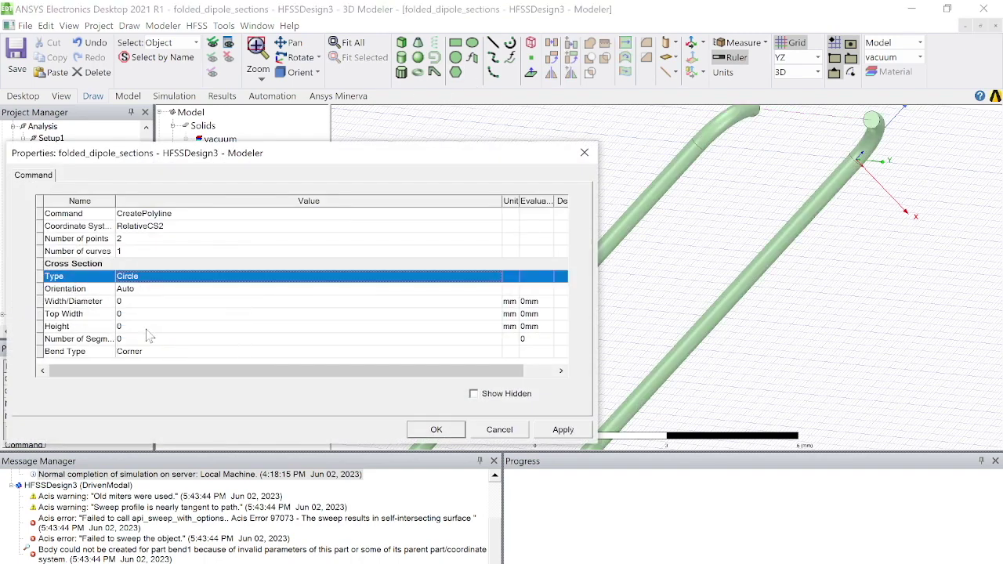
pyautogui.click(137, 303)
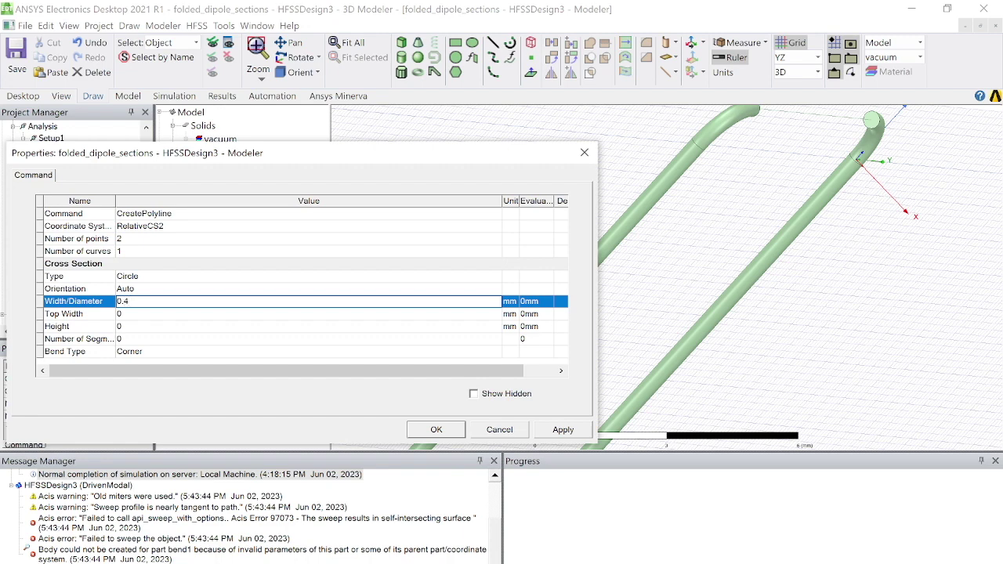
pyautogui.click(143, 327)
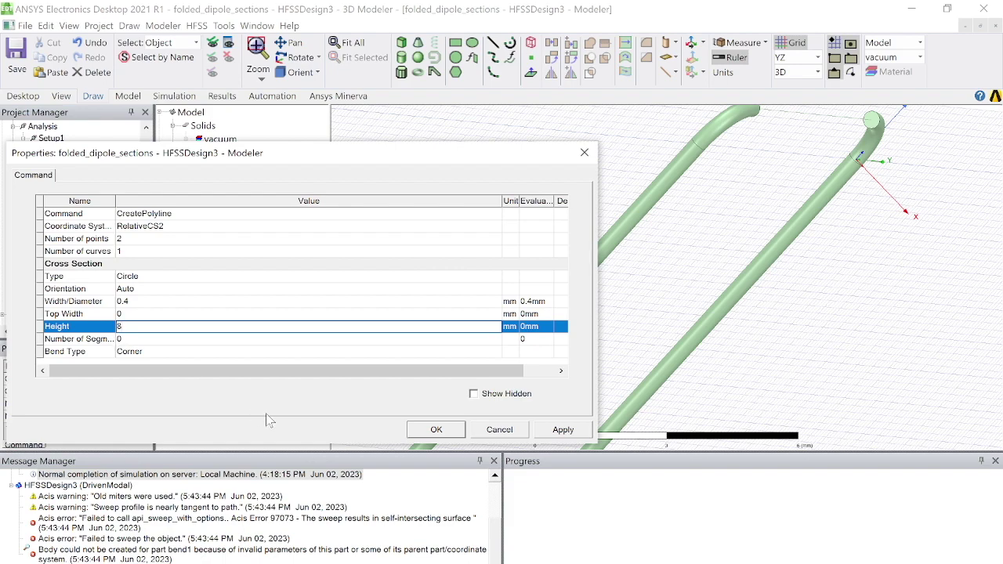
pyautogui.click(451, 430)
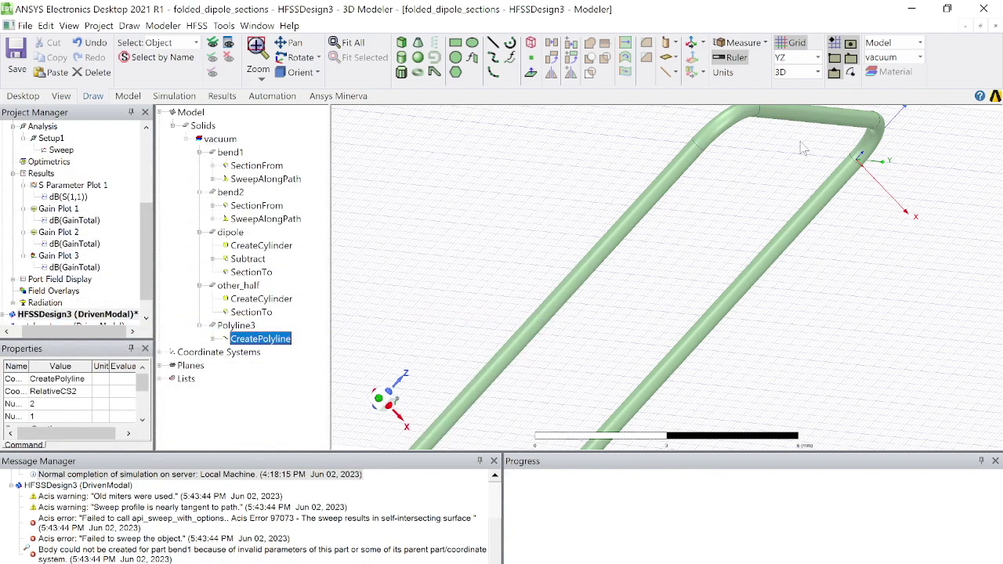
# - Create an offset relative coordinate system at the center of the dipole cylinder's open end face, opposite the finished bends
pyautogui.scroll(-2, 801, 147)
pyautogui.keyDown('alt'); pyautogui.moveTo(801, 147); pyautogui.dragTo(970, 426); pyautogui.keyUp('alt')
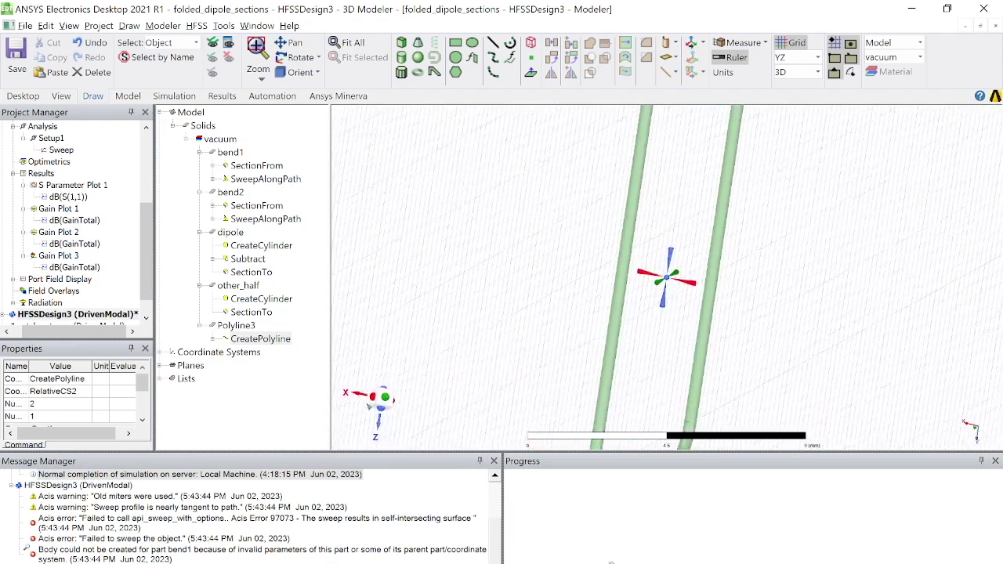
pyautogui.moveTo(675, 248)
pyautogui.keyDown('alt'); pyautogui.mouseDown()
pyautogui.moveTo(672, 227)
pyautogui.moveTo(674, 259)
pyautogui.mouseUp(); pyautogui.keyUp('alt')
pyautogui.scroll(-3, 674, 259)
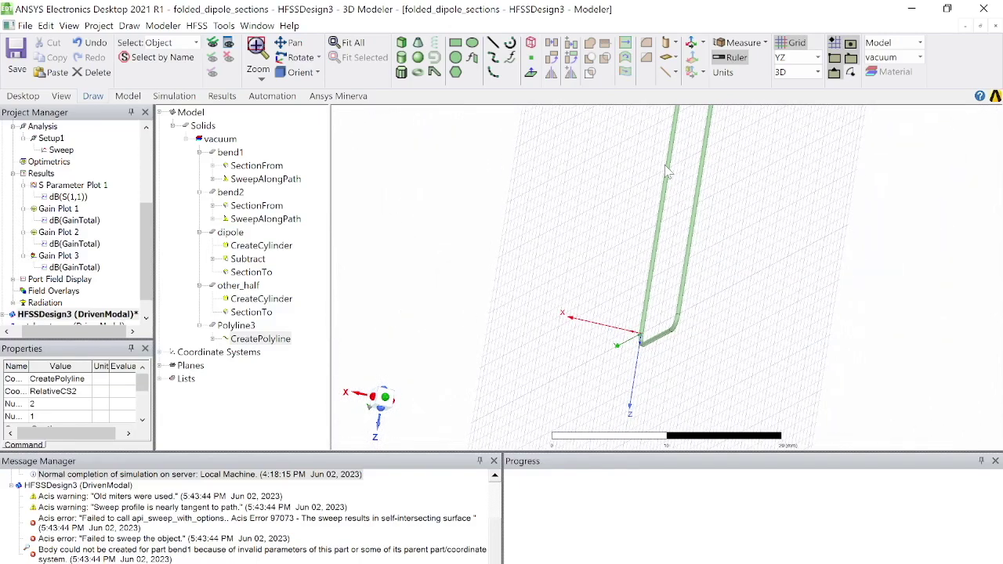
pyautogui.keyDown('alt'); pyautogui.moveTo(674, 169); pyautogui.dragTo(518, 345); pyautogui.keyUp('alt')
pyautogui.keyDown('shift'); pyautogui.moveTo(603, 130); pyautogui.dragTo(564, 266); pyautogui.keyUp('shift')
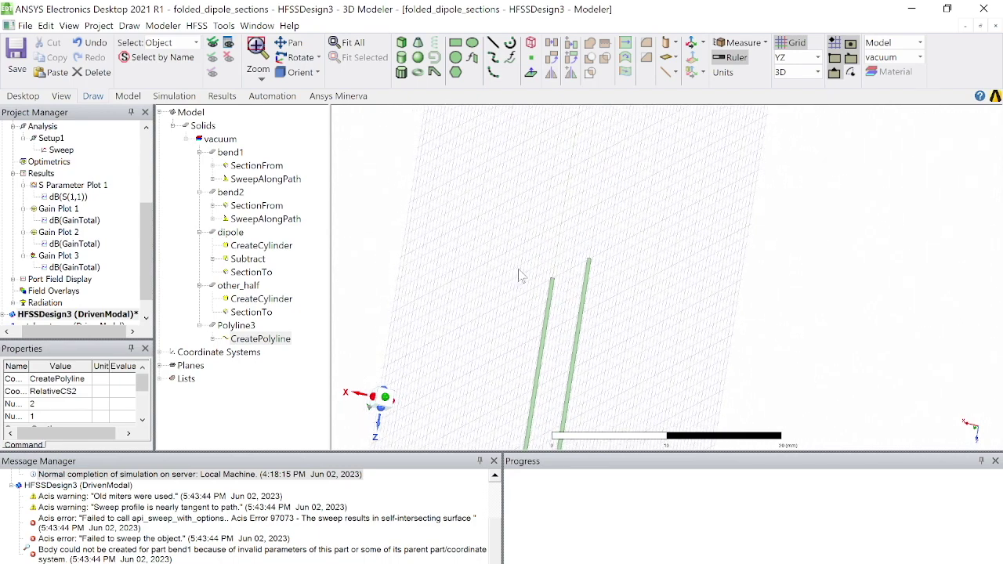
pyautogui.click(256, 44)
pyautogui.moveTo(528, 238); pyautogui.dragTo(617, 318)
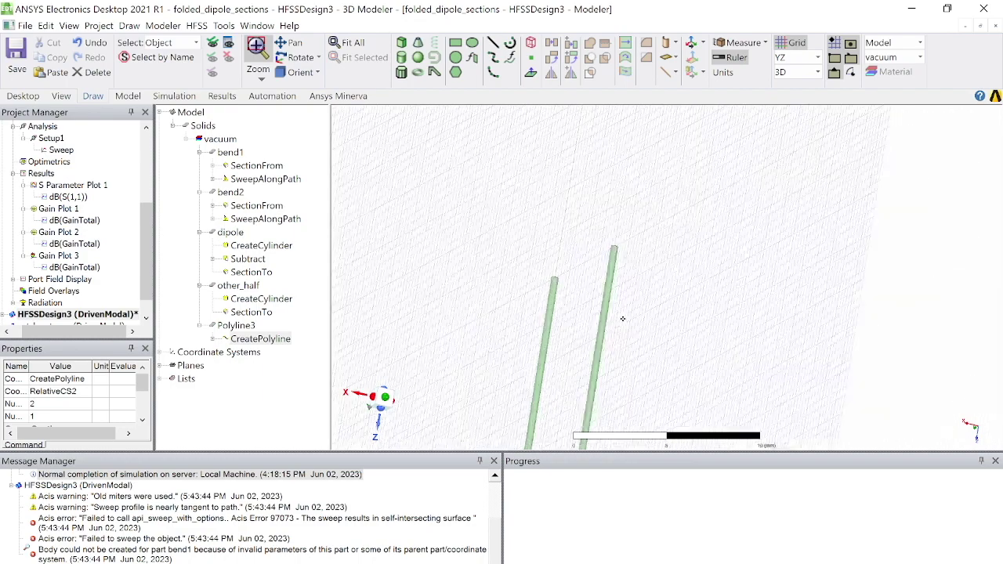
pyautogui.keyDown('alt'); pyautogui.moveTo(605, 251); pyautogui.dragTo(602, 295); pyautogui.keyUp('alt')
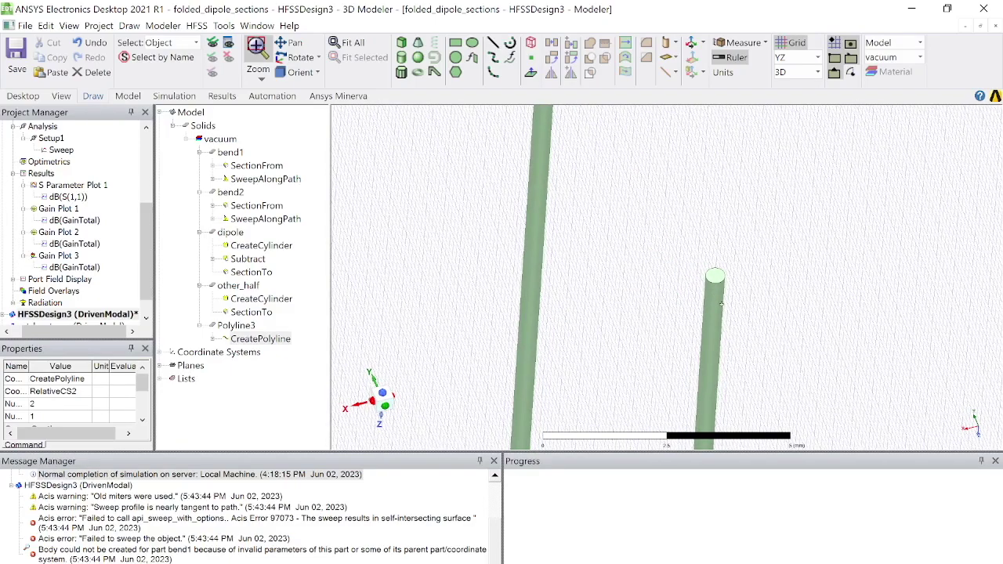
pyautogui.press('f')
pyautogui.click(718, 279)
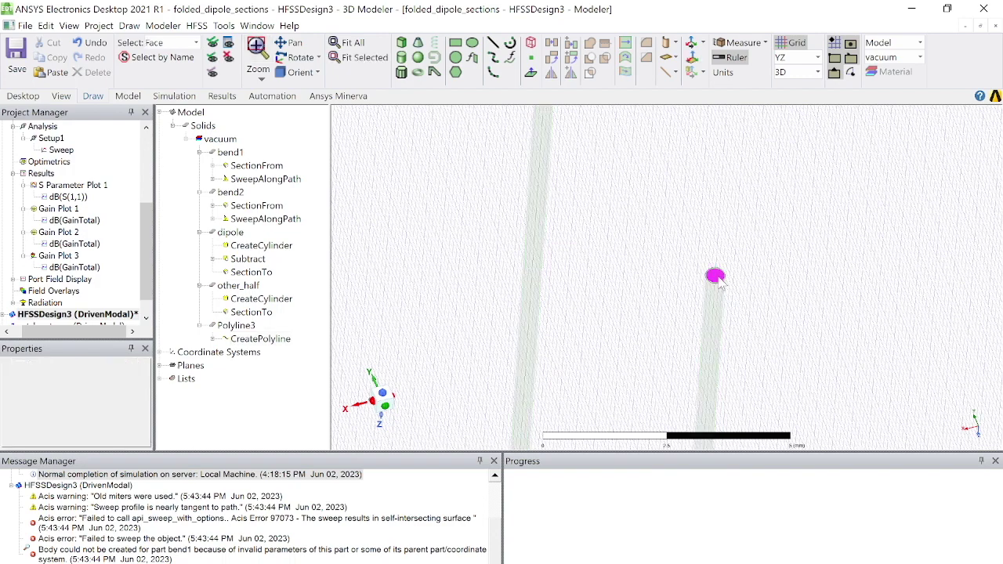
pyautogui.click(165, 27)
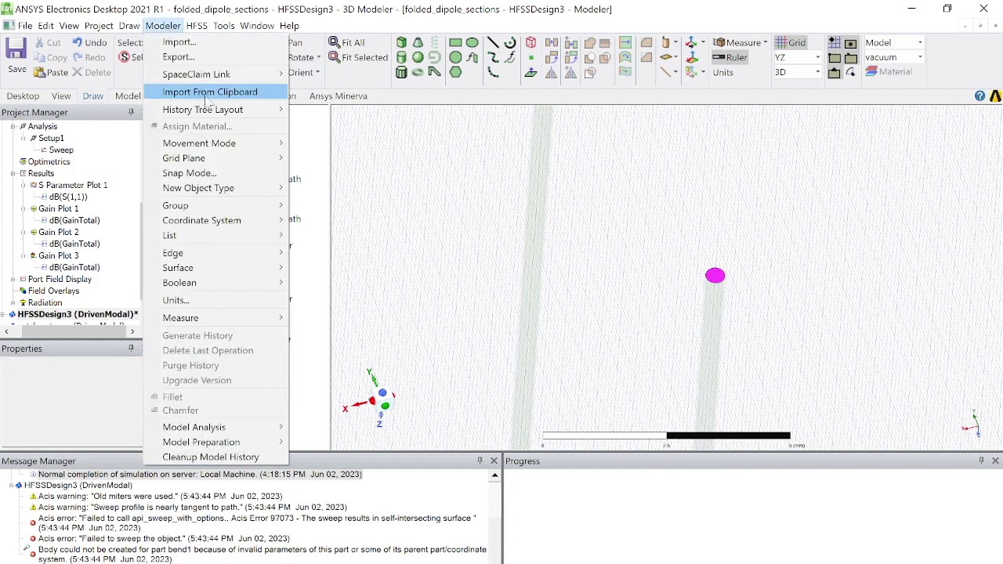
pyautogui.moveTo(264, 221)
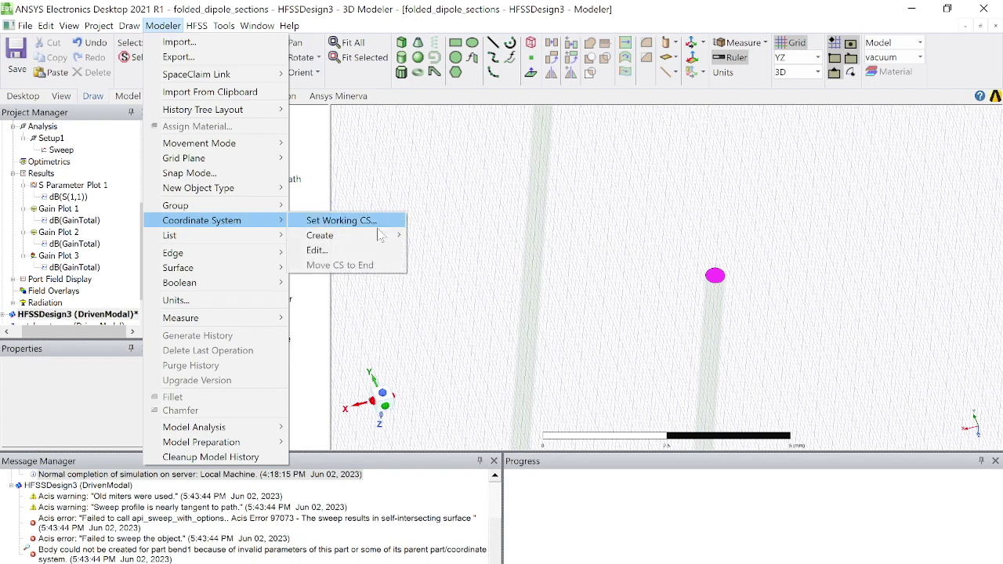
pyautogui.moveTo(392, 233)
pyautogui.click(521, 235)
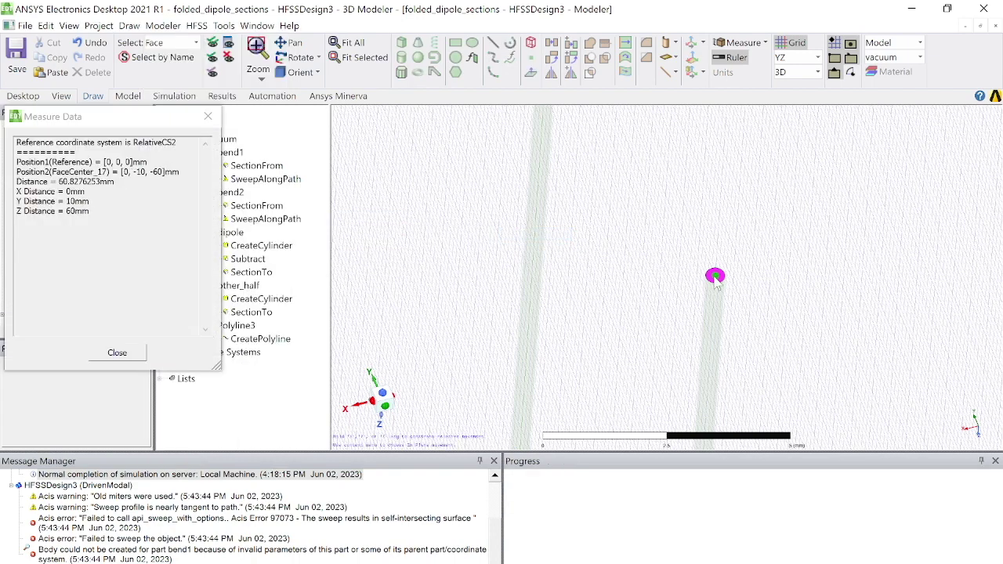
pyautogui.click(715, 277)
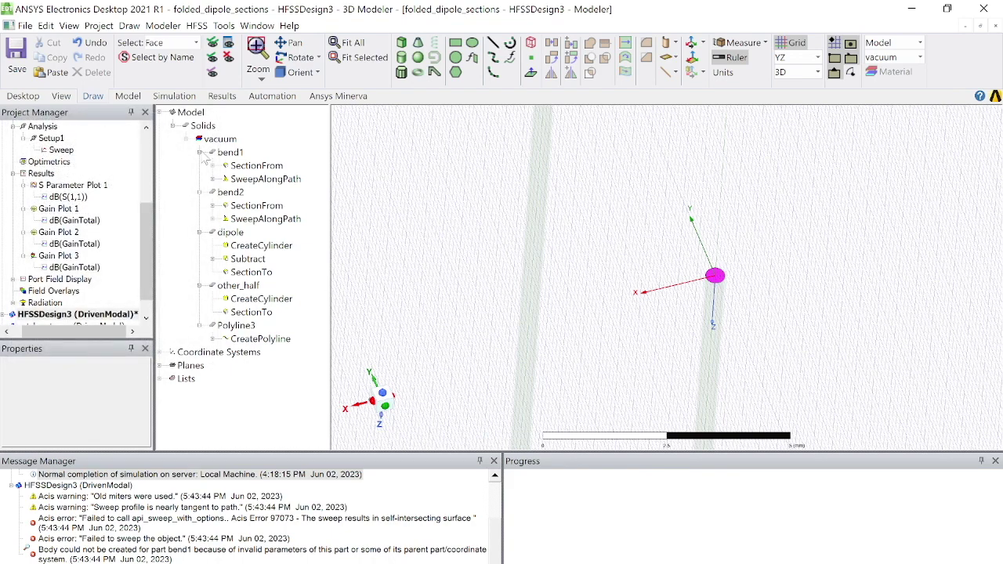
# - Switch to object selection and create a section sheet of the dipole cylinder on the XY plane
pyautogui.press('o')
pyautogui.click(721, 302)
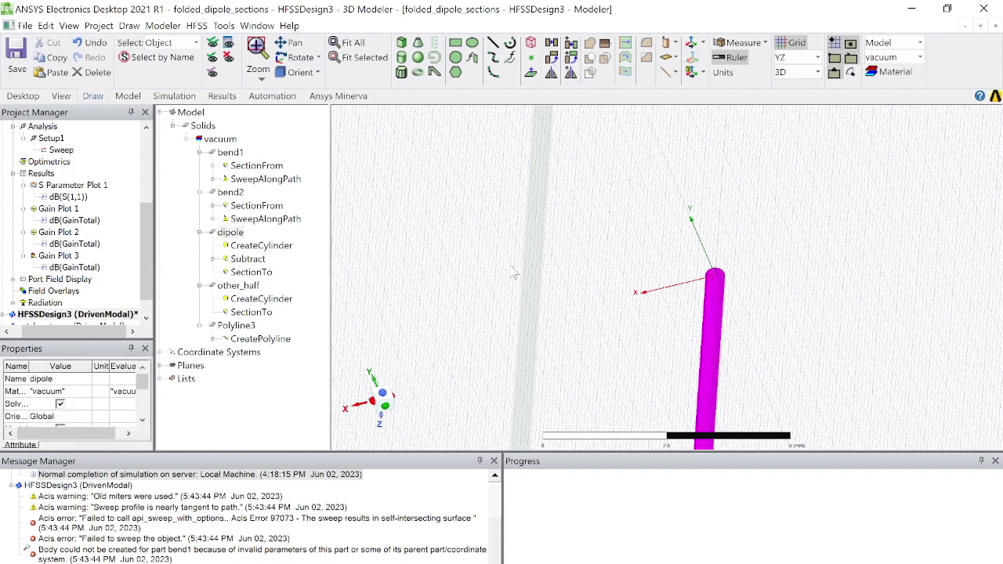
pyautogui.click(163, 25)
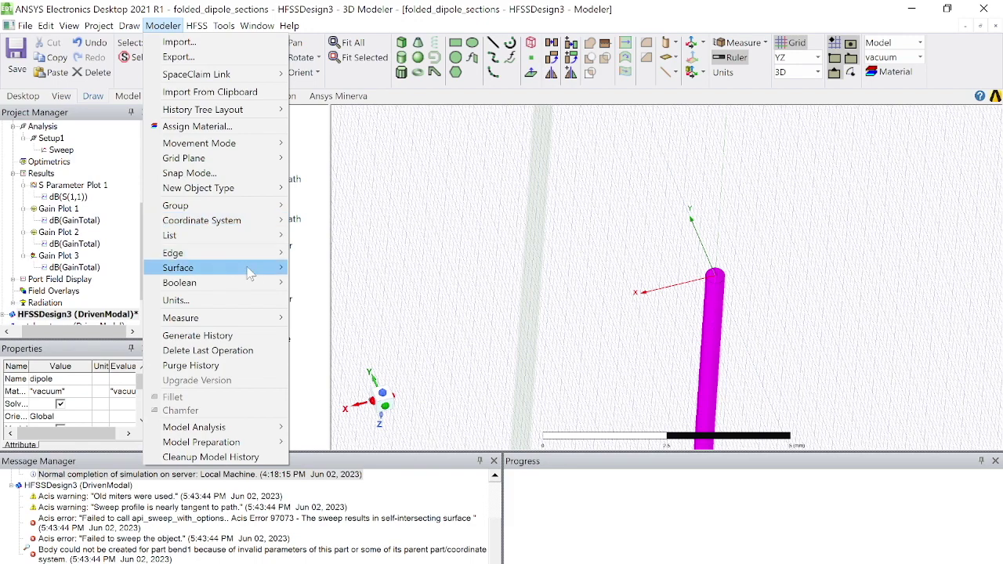
pyautogui.moveTo(245, 268)
pyautogui.click(333, 269)
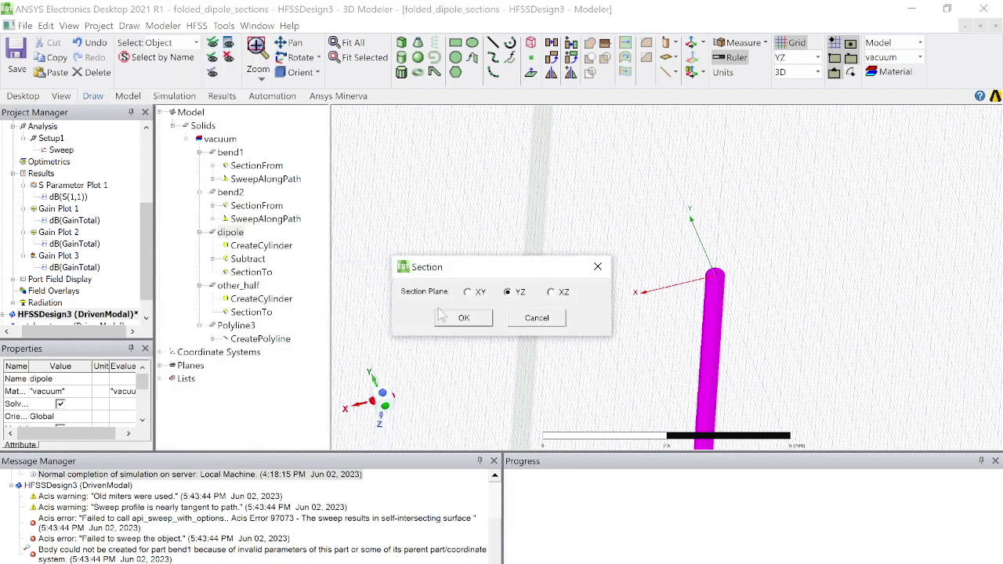
pyautogui.click(469, 292)
pyautogui.click(474, 320)
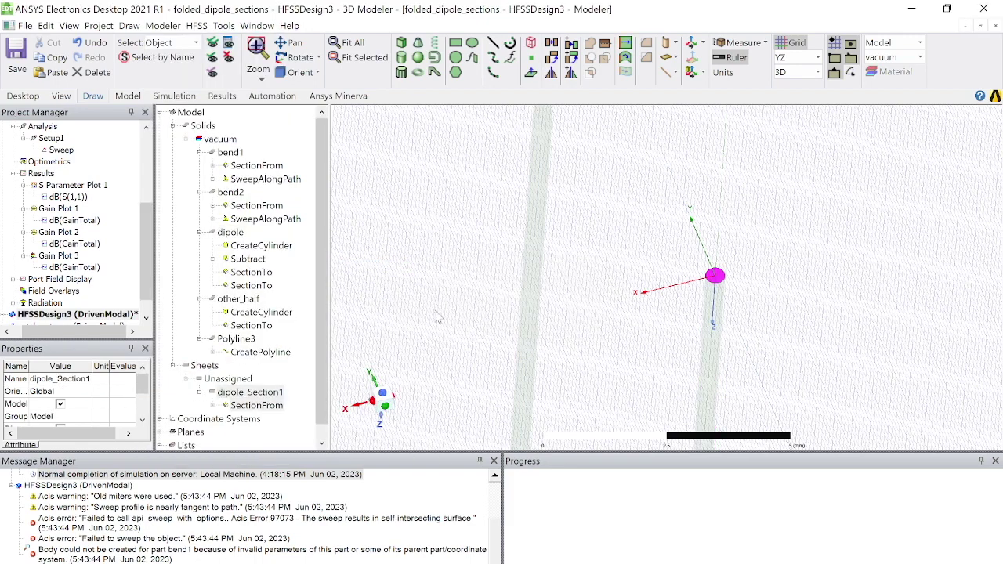
# - Rename the new dipole section sheet as bend3
pyautogui.click(86, 379)
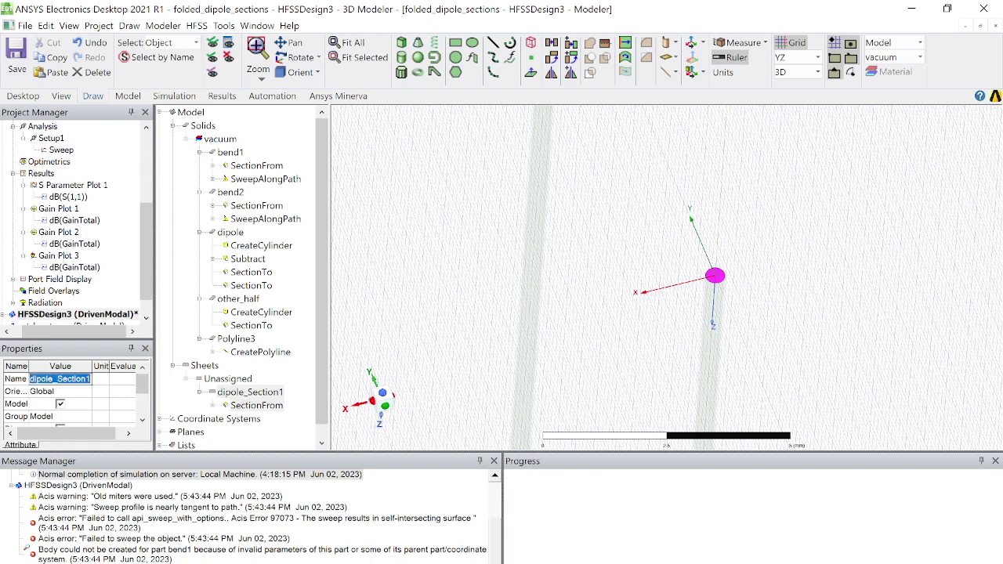
pyautogui.write('be')
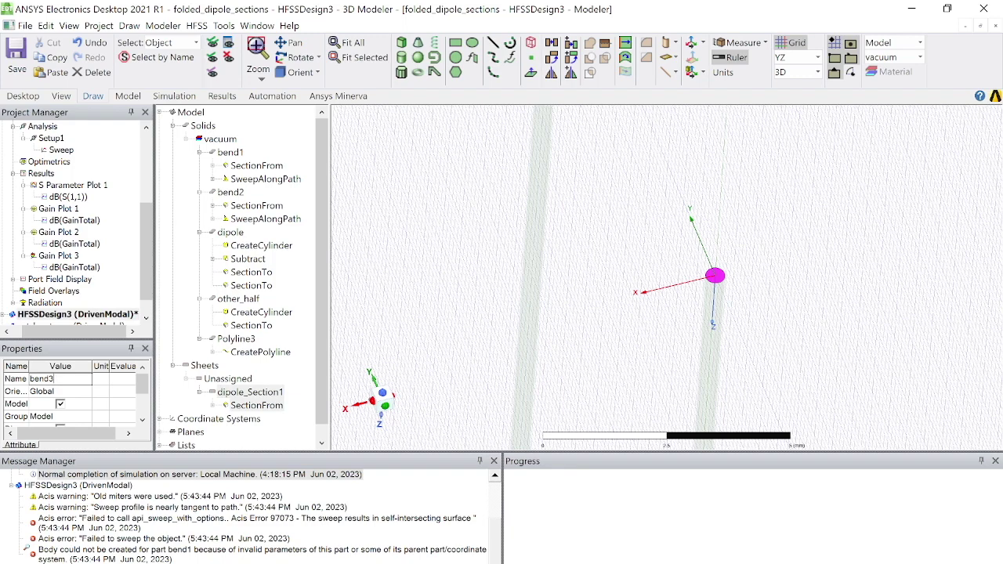
pyautogui.write('nd3')
pyautogui.press('Return')
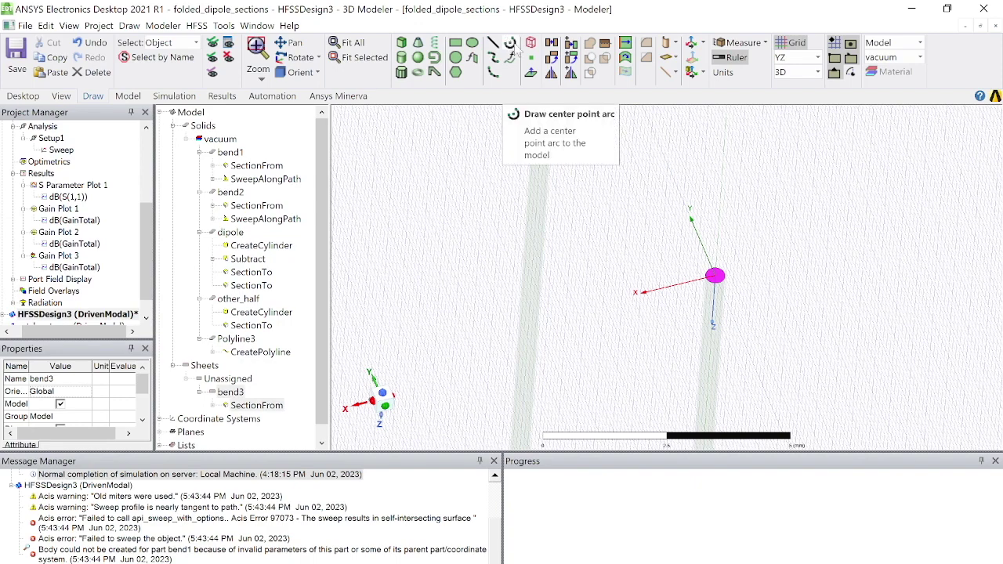
# - Draw a quarter center-point arc of about 1.4 mm radius in the YZ plane, starting at the center of bend3 and curving toward other_half
pyautogui.click(737, 43)
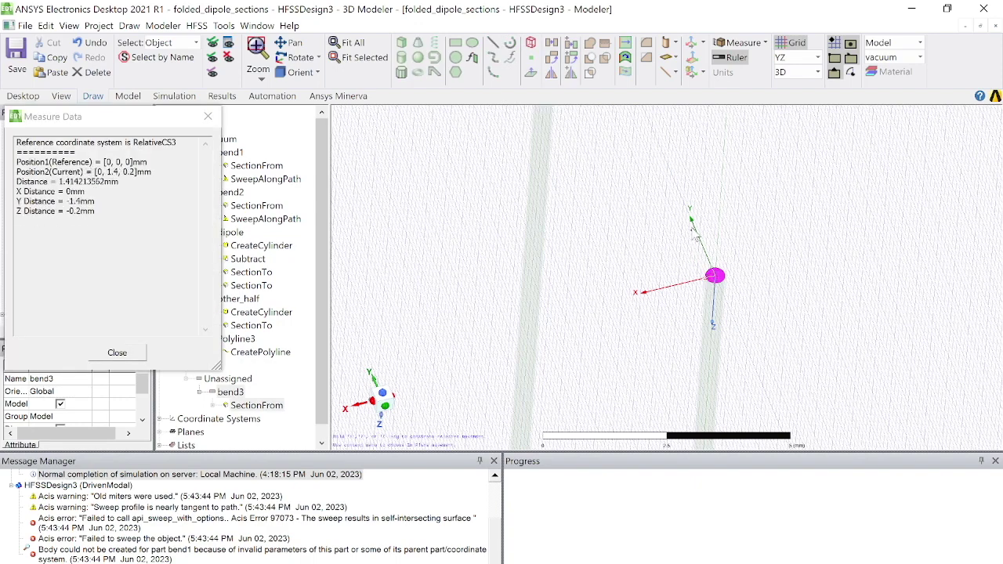
pyautogui.click(691, 227)
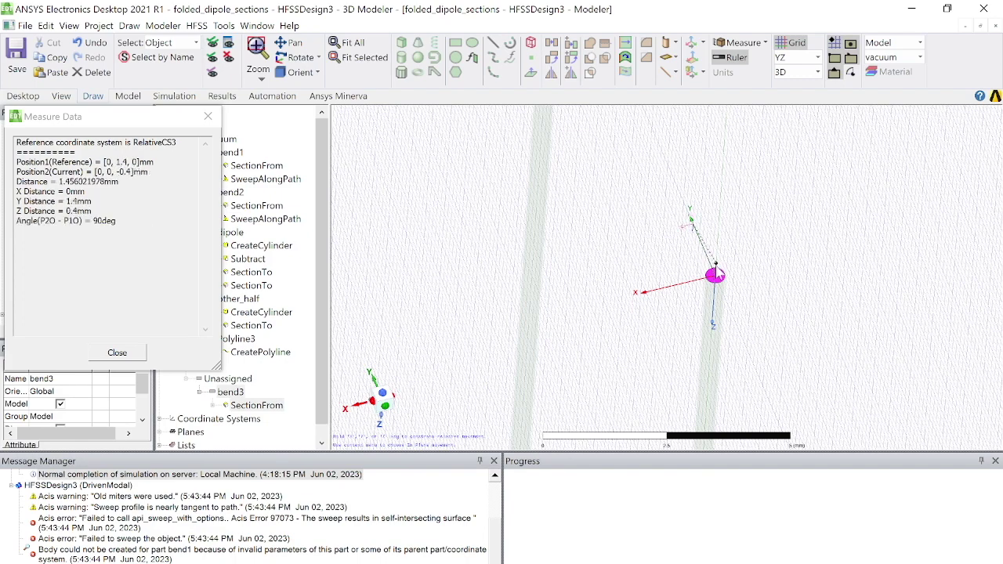
pyautogui.click(715, 276)
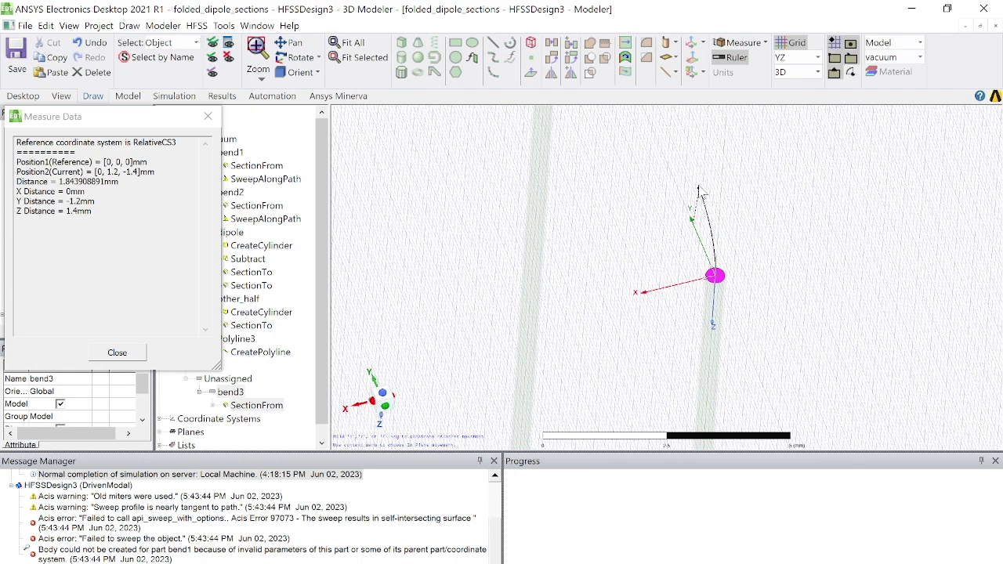
pyautogui.doubleClick(699, 189)
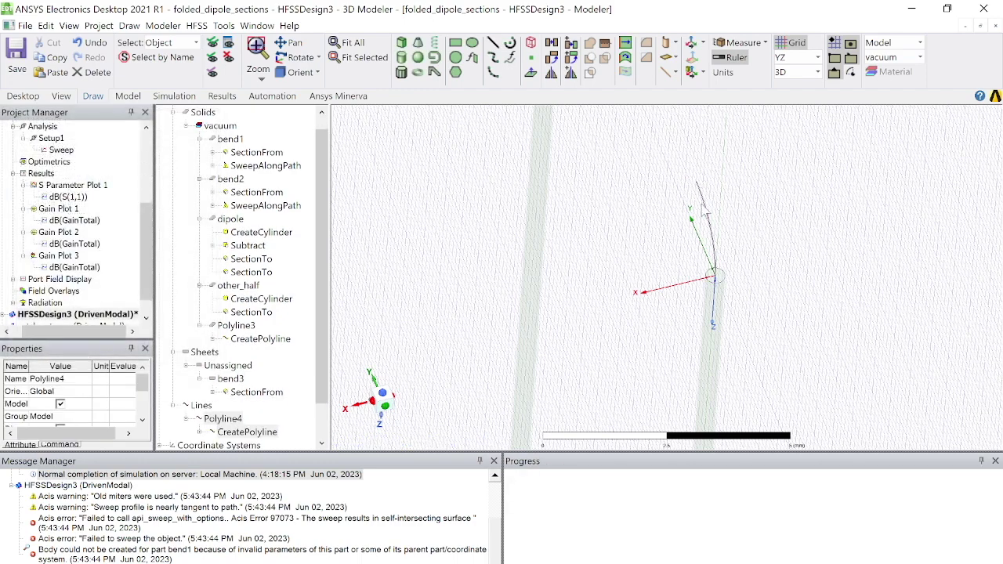
# - Sweep the bend3 sheet along the Polyline4 arc with 0 deg twist, 0 deg draft angle and Round draft type
pyautogui.click(150, 60)
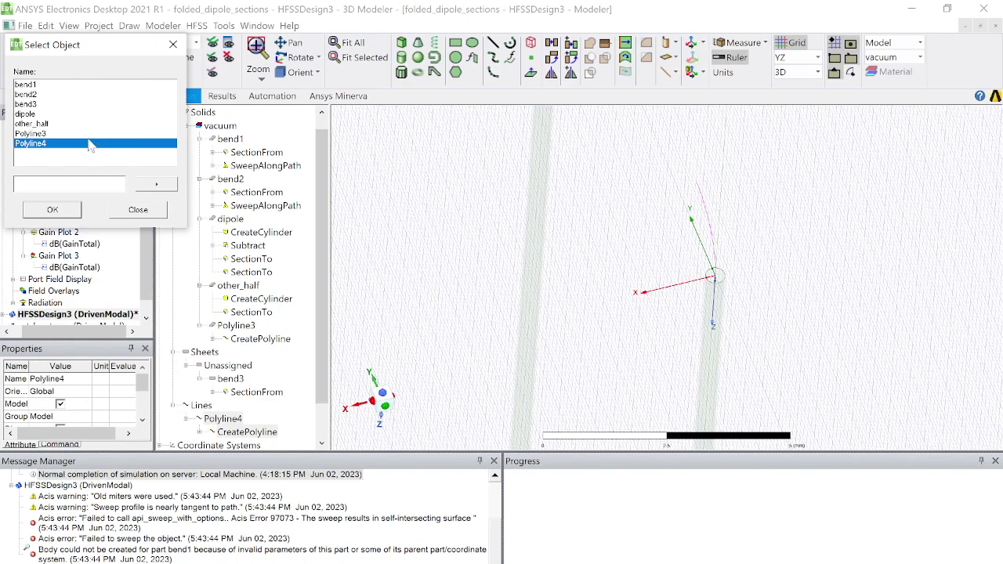
pyautogui.keyDown('ctrl'); pyautogui.click(38, 104); pyautogui.keyUp('ctrl')
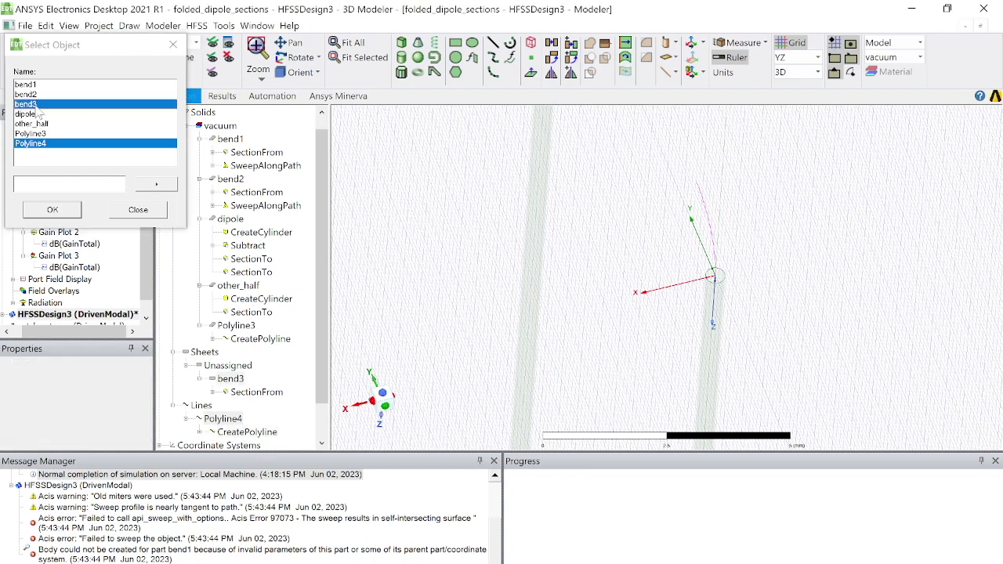
pyautogui.click(69, 212)
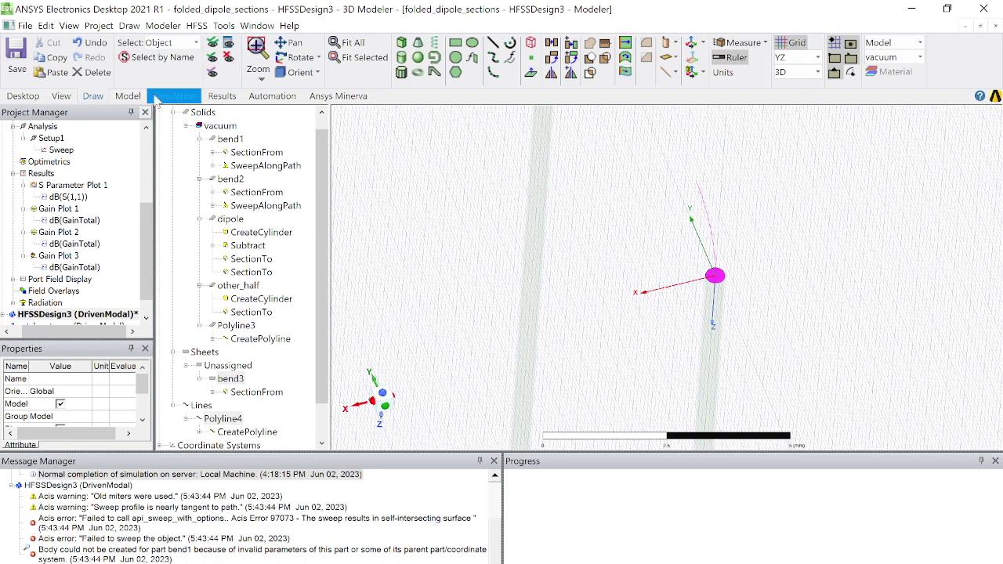
pyautogui.click(163, 26)
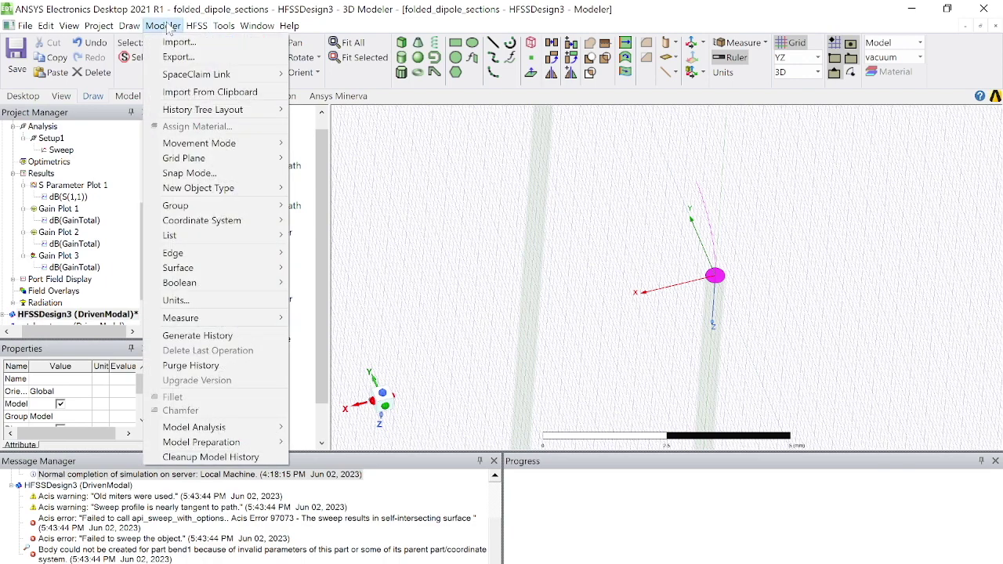
pyautogui.moveTo(130, 26)
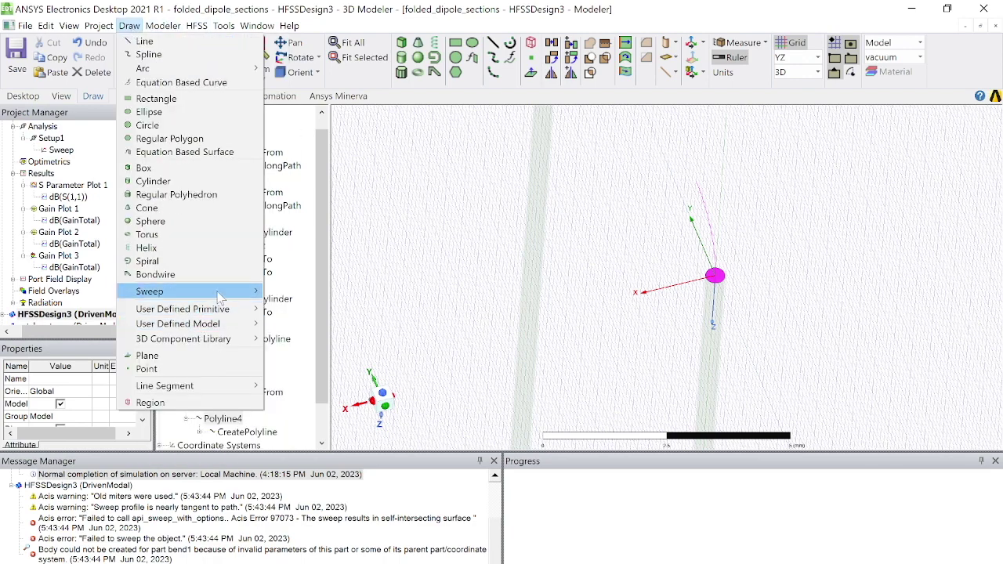
pyautogui.moveTo(227, 291)
pyautogui.click(300, 318)
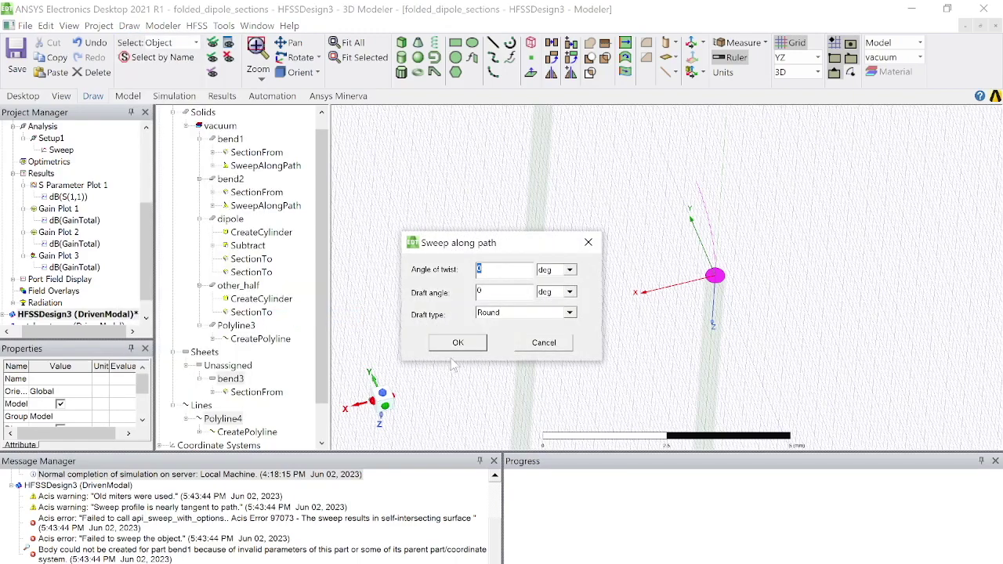
pyautogui.click(458, 343)
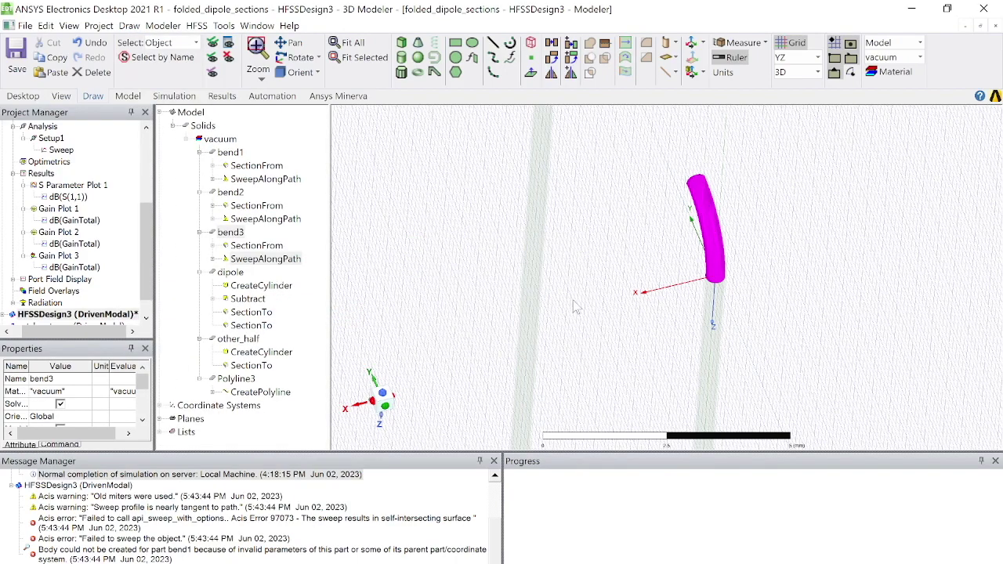
pyautogui.scroll(-1, 509, 245)
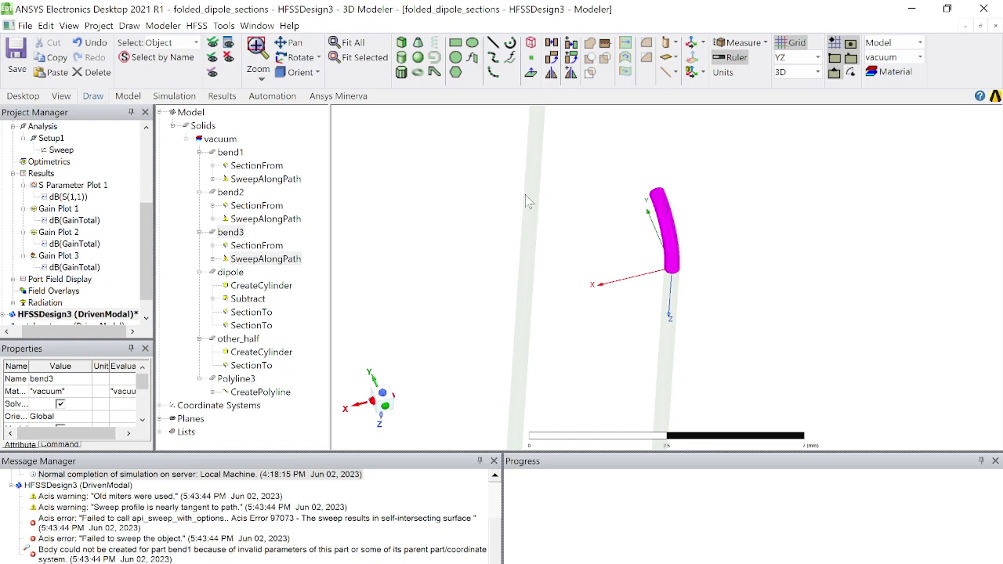
pyautogui.click(400, 167)
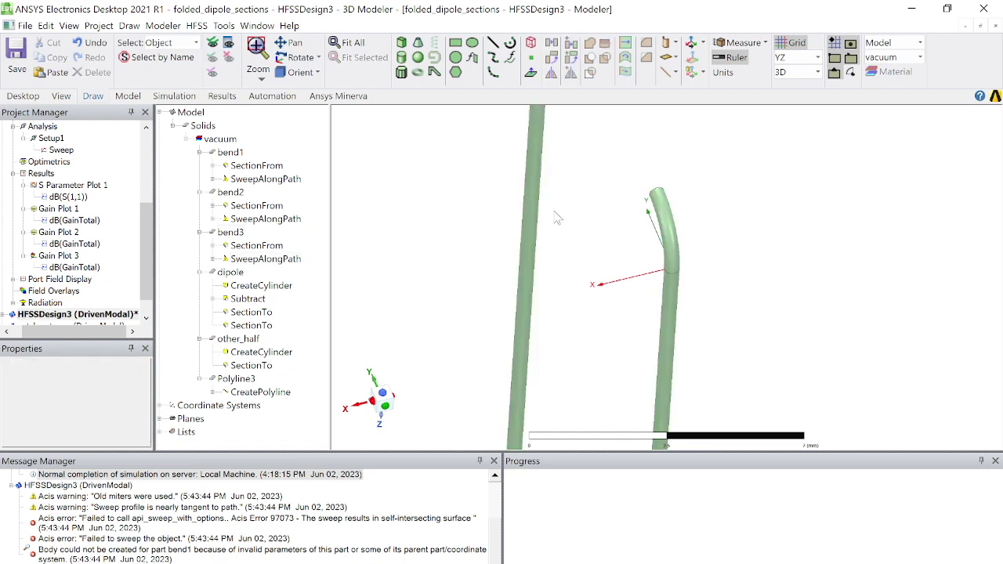
# - Create an offset relative coordinate system at the center of other_half's open end face, on the same side as bend3
pyautogui.scroll(-1, 566, 202)
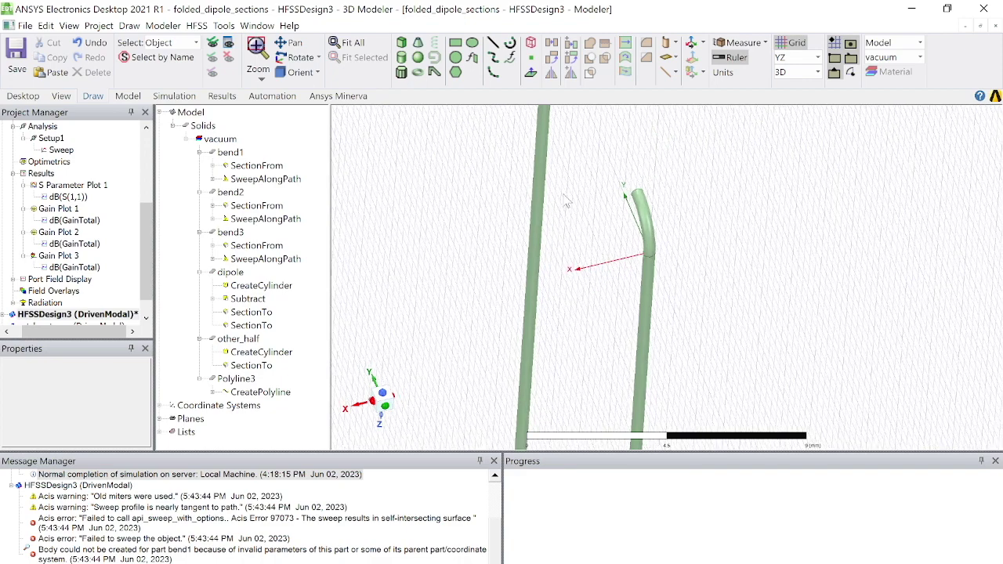
pyautogui.keyDown('shift'); pyautogui.moveTo(516, 149); pyautogui.dragTo(528, 328); pyautogui.keyUp('shift')
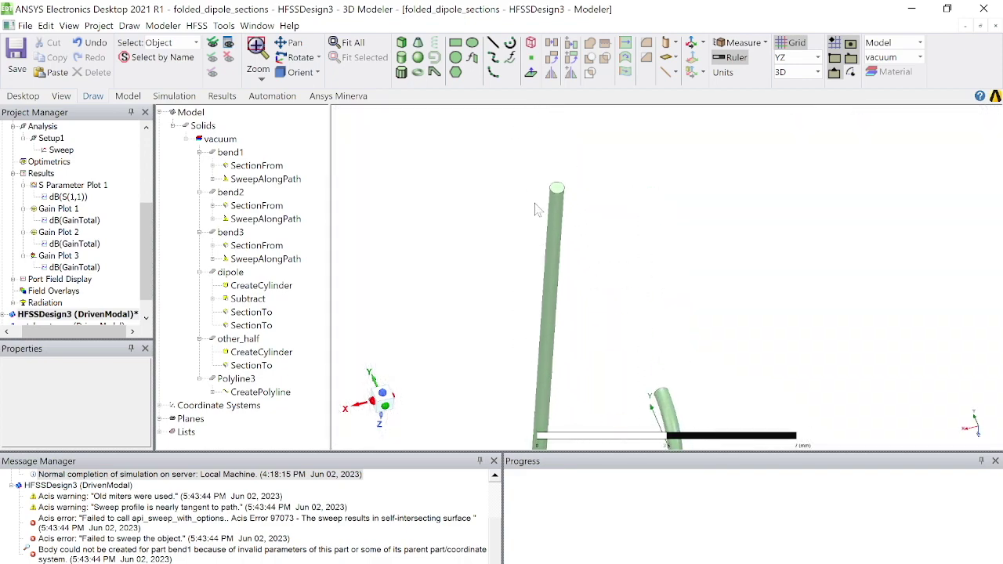
pyautogui.press('f')
pyautogui.click(558, 190)
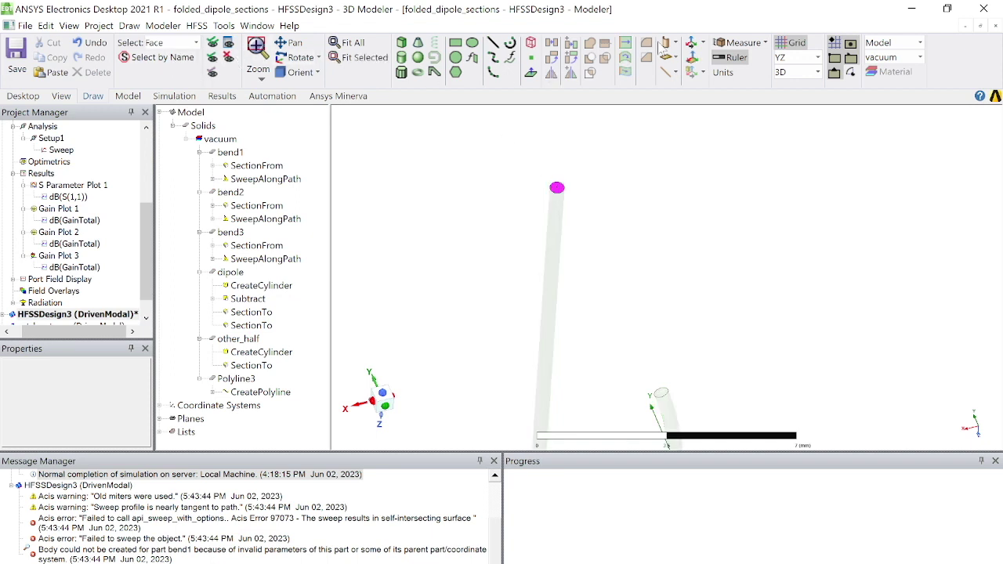
pyautogui.click(703, 44)
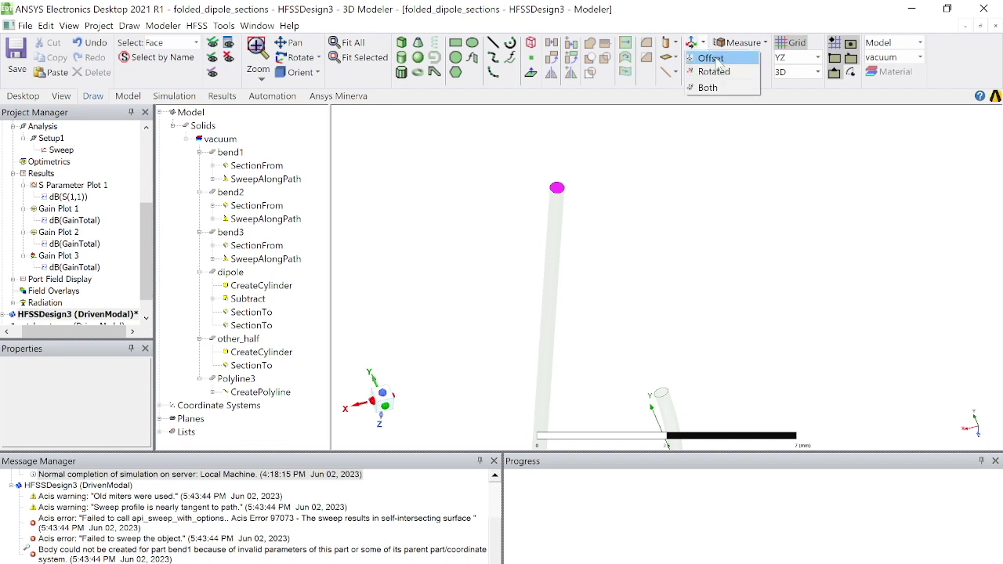
pyautogui.click(711, 58)
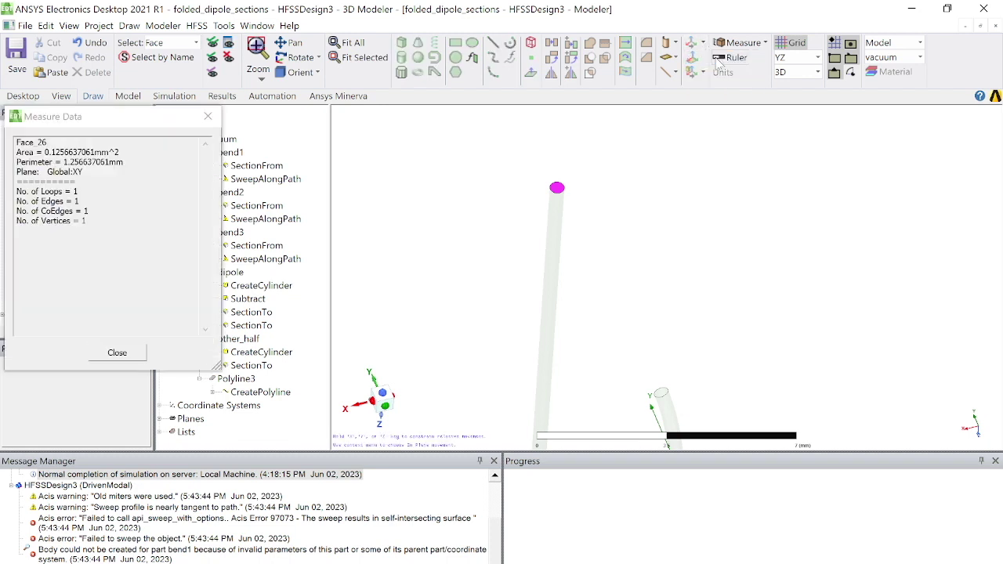
pyautogui.click(556, 188)
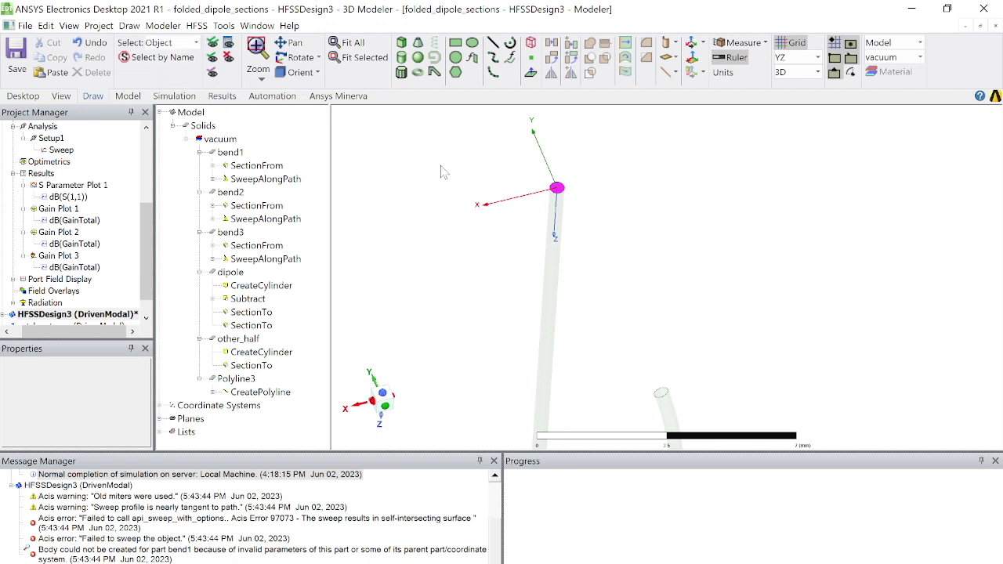
# - Create a section sheet of the other_half cylinder on the XY plane
pyautogui.click(552, 264)
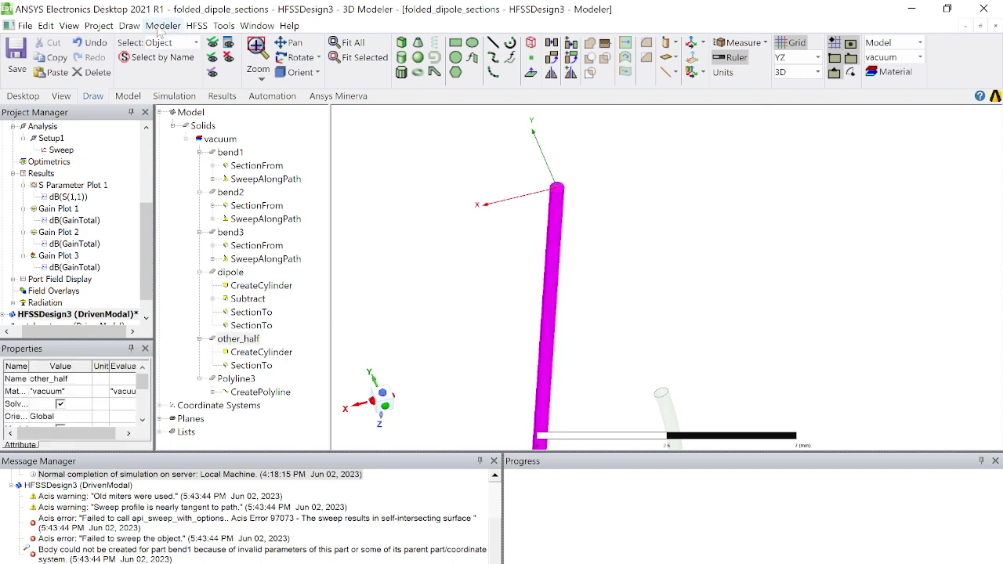
pyautogui.click(162, 26)
pyautogui.moveTo(266, 276)
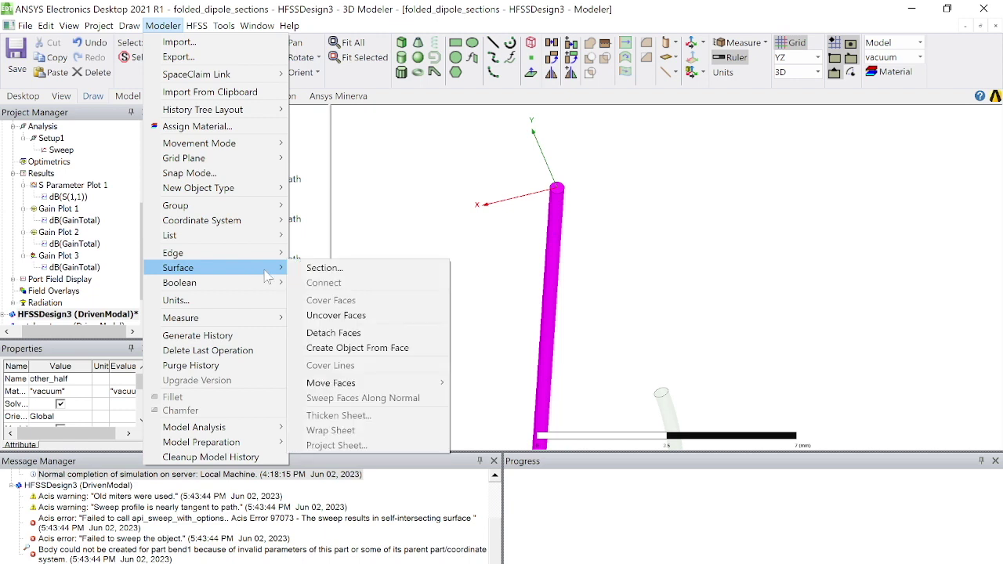
pyautogui.click(325, 268)
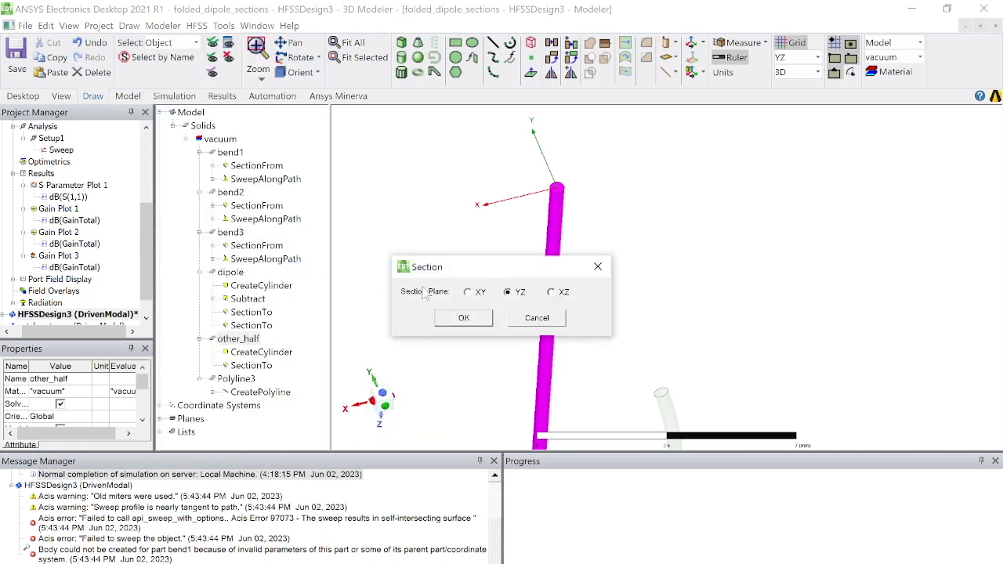
pyautogui.click(468, 291)
pyautogui.click(476, 318)
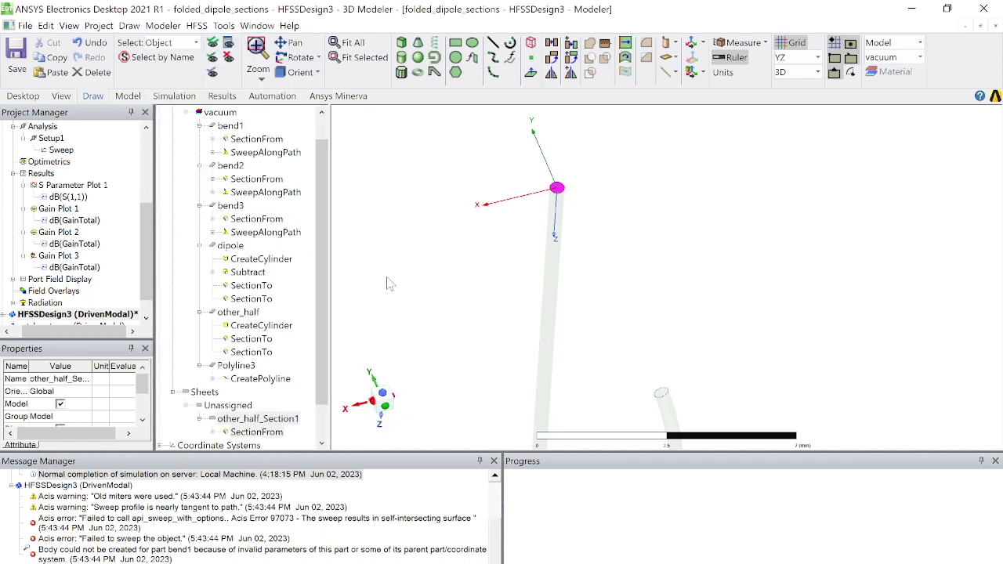
# - Rename the new other_half section sheet as bend4
pyautogui.click(85, 379)
pyautogui.write('bend4')
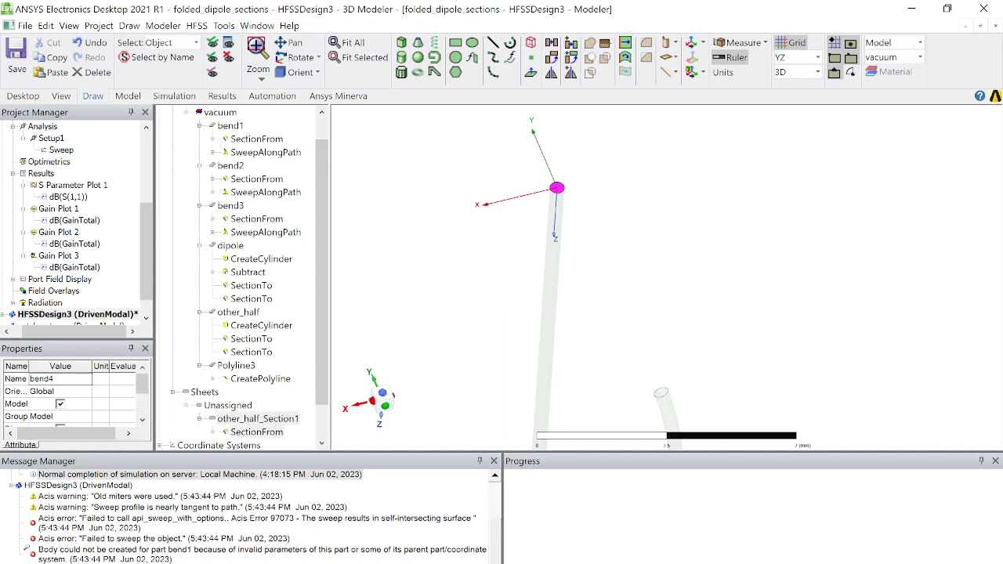
pyautogui.press('Return')
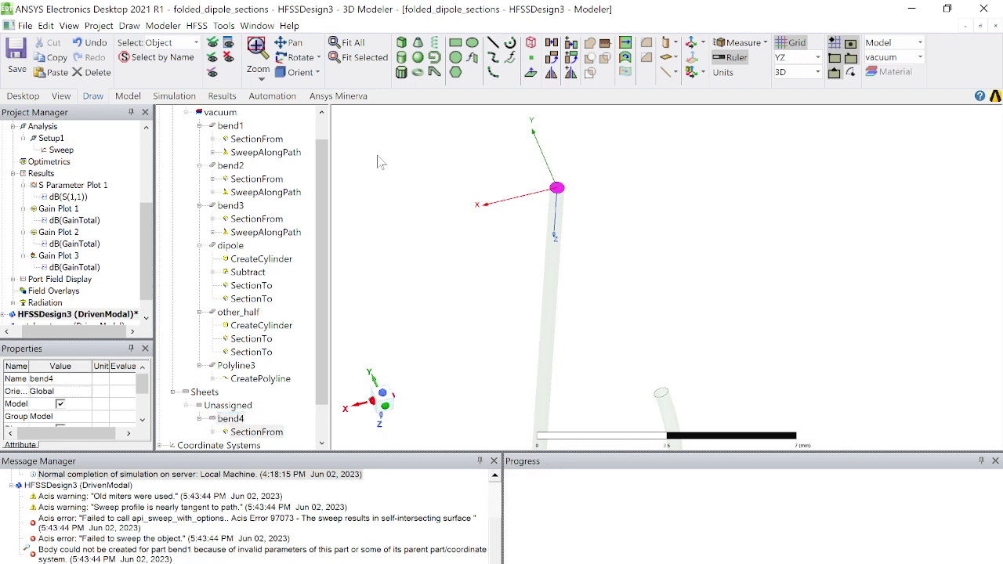
# - Draw an arc in the YZ plane starting at the center of bend4 and curving toward the dipole cylinder
pyautogui.click(511, 45)
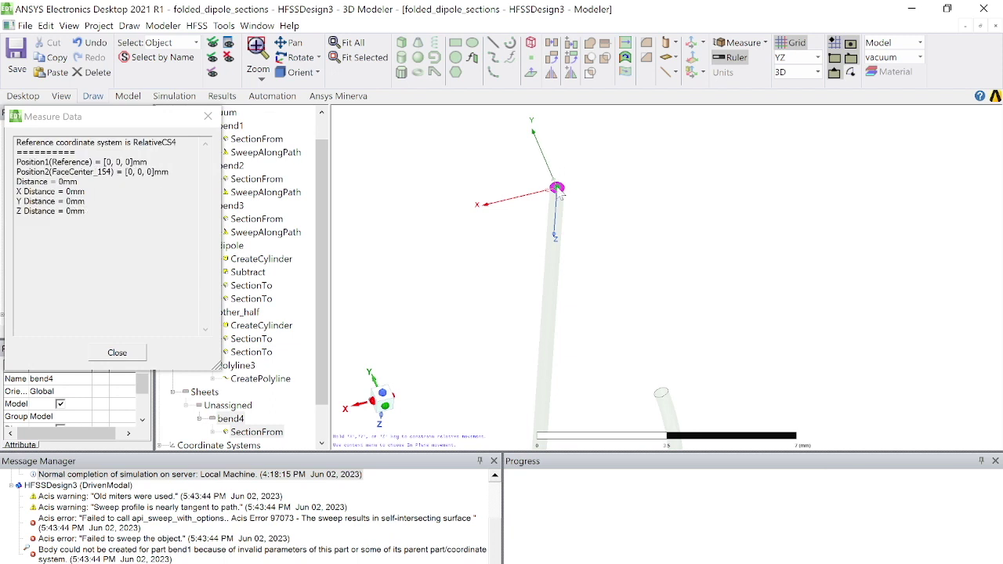
pyautogui.click(592, 258)
pyautogui.click(585, 257)
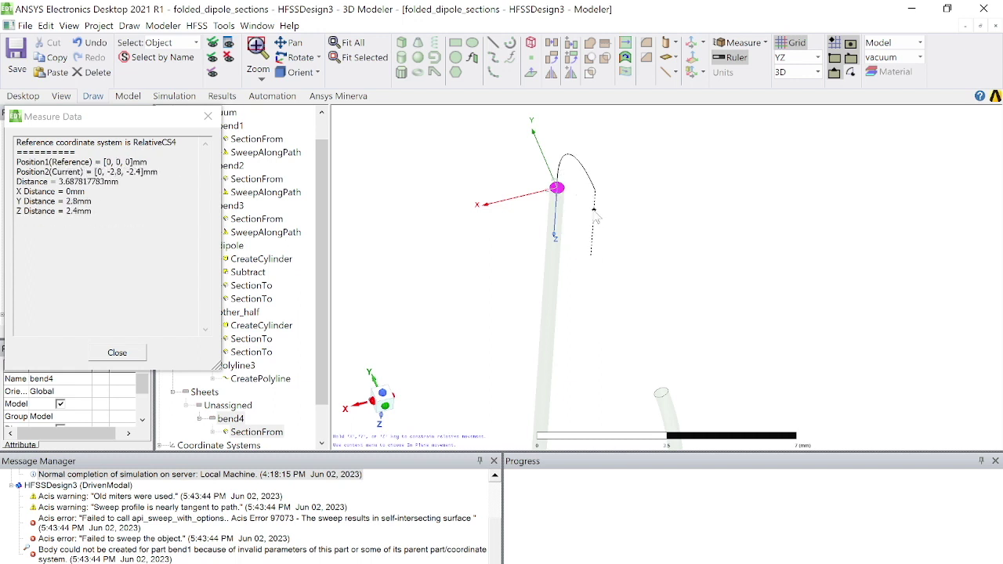
pyautogui.press('Return')
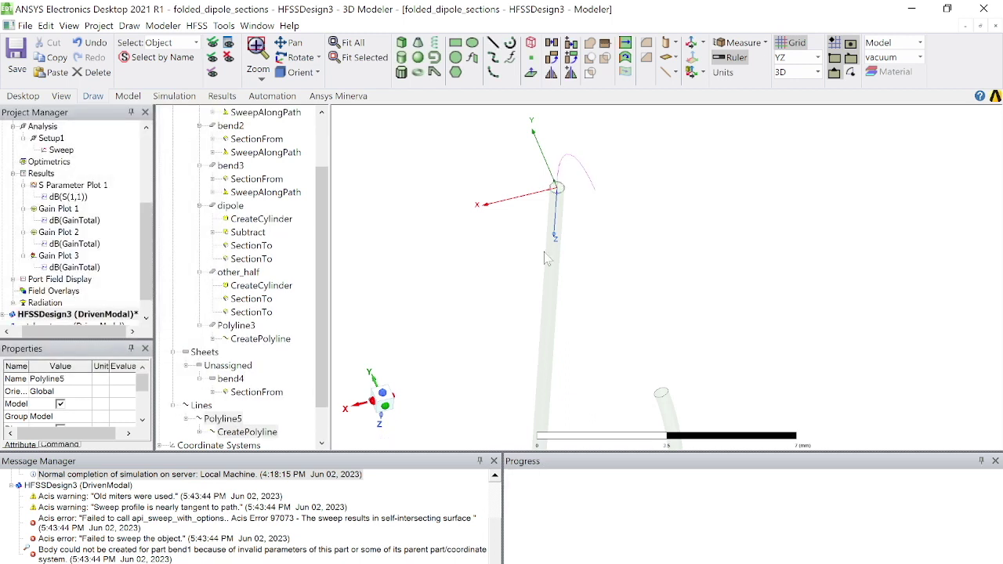
# - Sweep the bend4 sheet along the Polyline5 arc with 0 deg twist, 0 deg draft angle and Round draft type
pyautogui.click(163, 60)
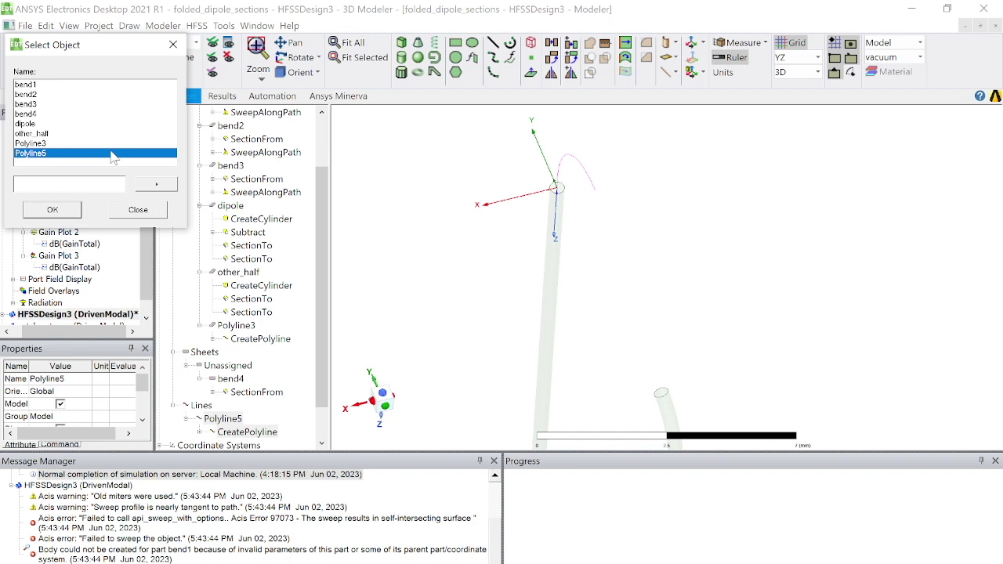
pyautogui.keyDown('ctrl'); pyautogui.click(47, 115); pyautogui.keyUp('ctrl')
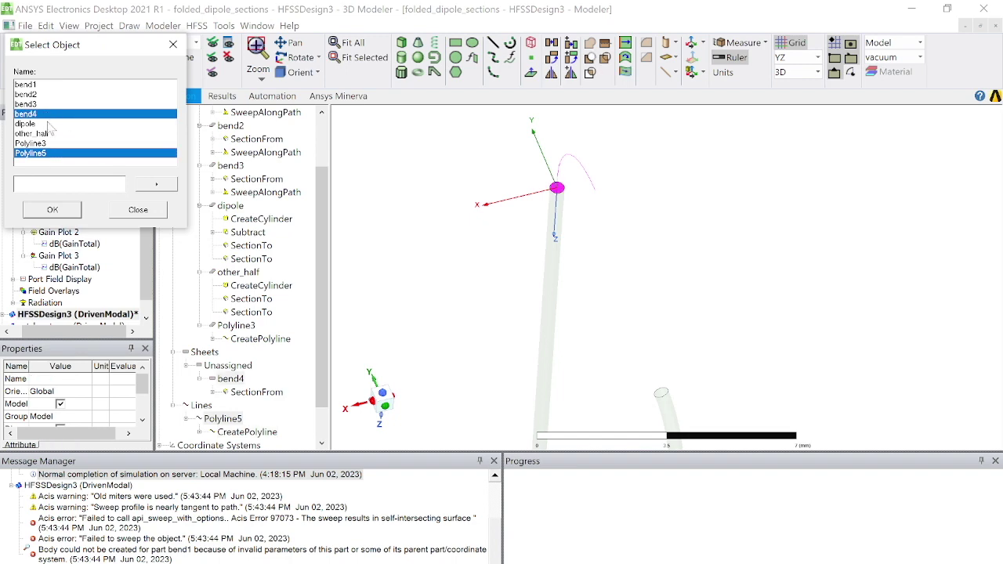
pyautogui.click(54, 209)
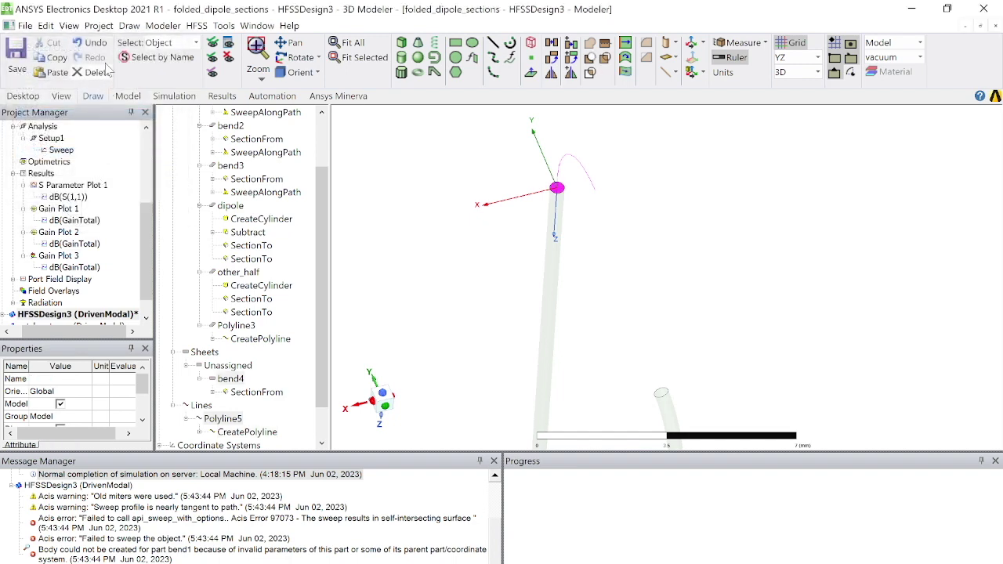
pyautogui.click(129, 25)
pyautogui.moveTo(202, 294)
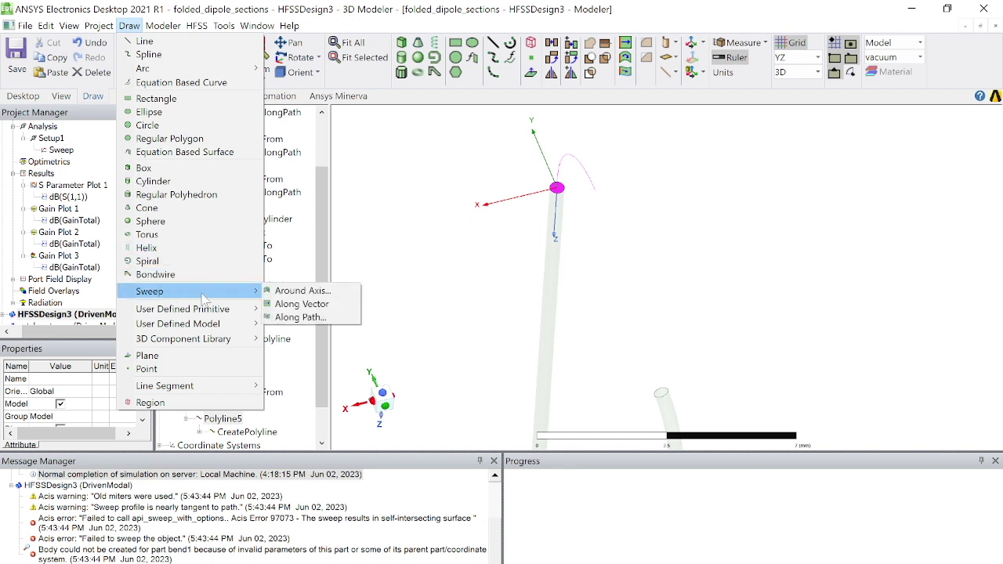
pyautogui.click(299, 318)
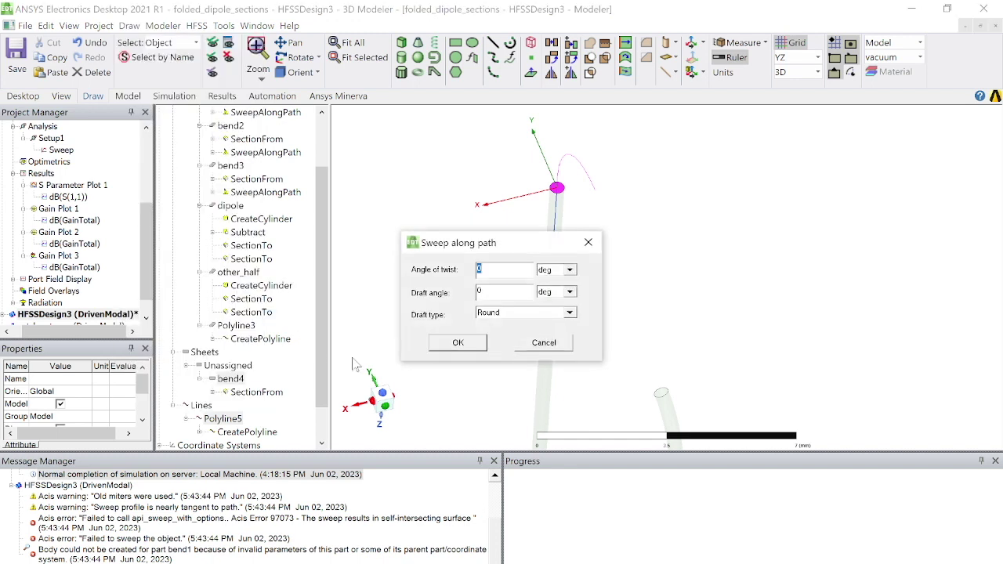
pyautogui.click(454, 343)
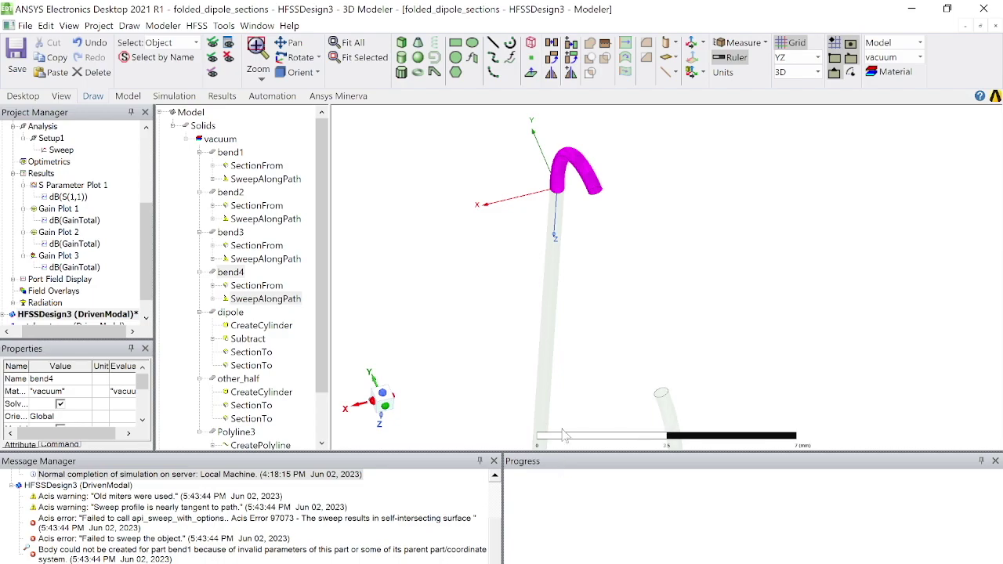
# - Compare bend4 with bend3 from the side, and undo the bend4 sweep and its arc path
pyautogui.keyDown('alt'); pyautogui.moveTo(606, 367); pyautogui.dragTo(659, 335); pyautogui.keyUp('alt')
pyautogui.scroll(-5, 659, 334)
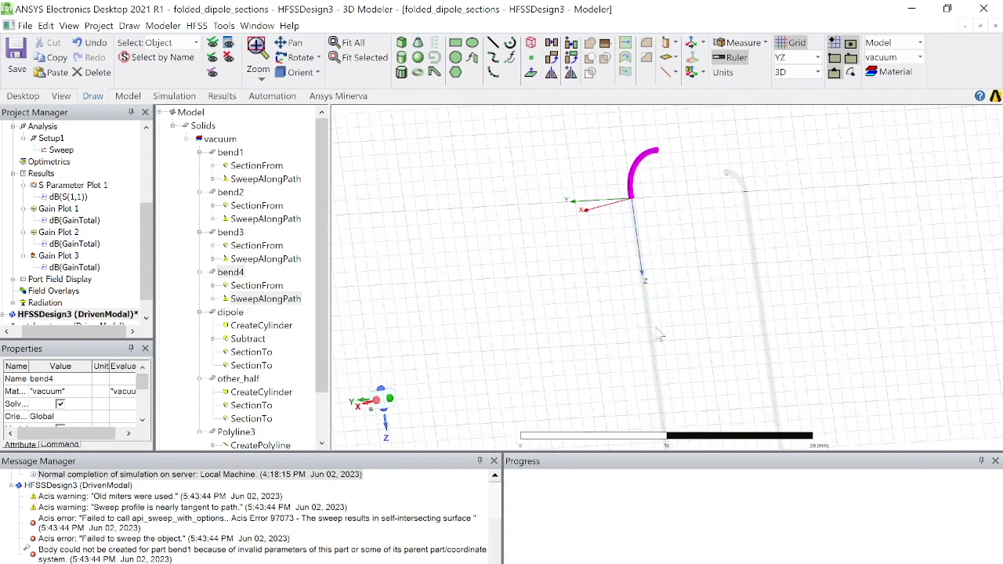
pyautogui.click(671, 289)
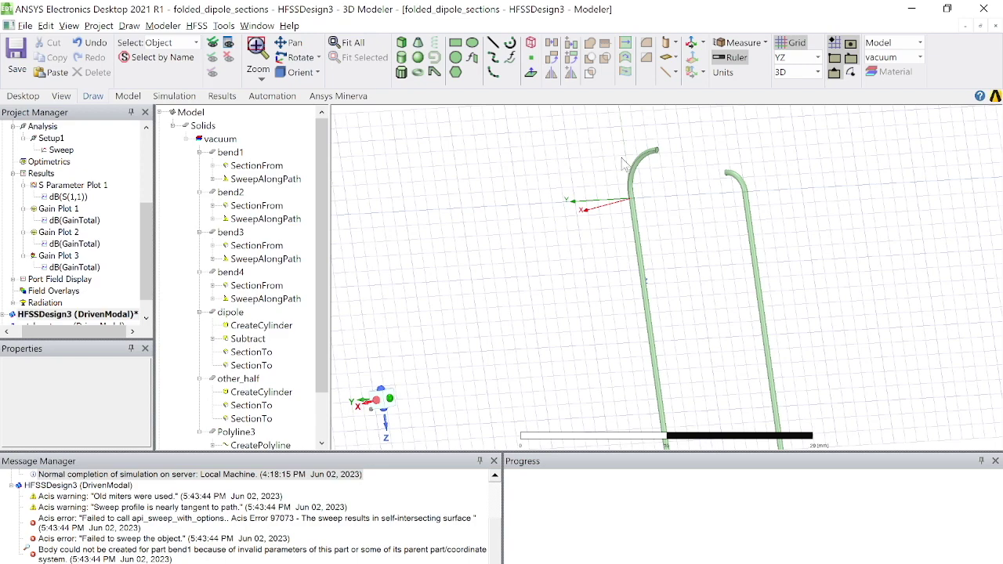
pyautogui.keyDown('alt'); pyautogui.moveTo(621, 158); pyautogui.dragTo(680, 151); pyautogui.keyUp('alt')
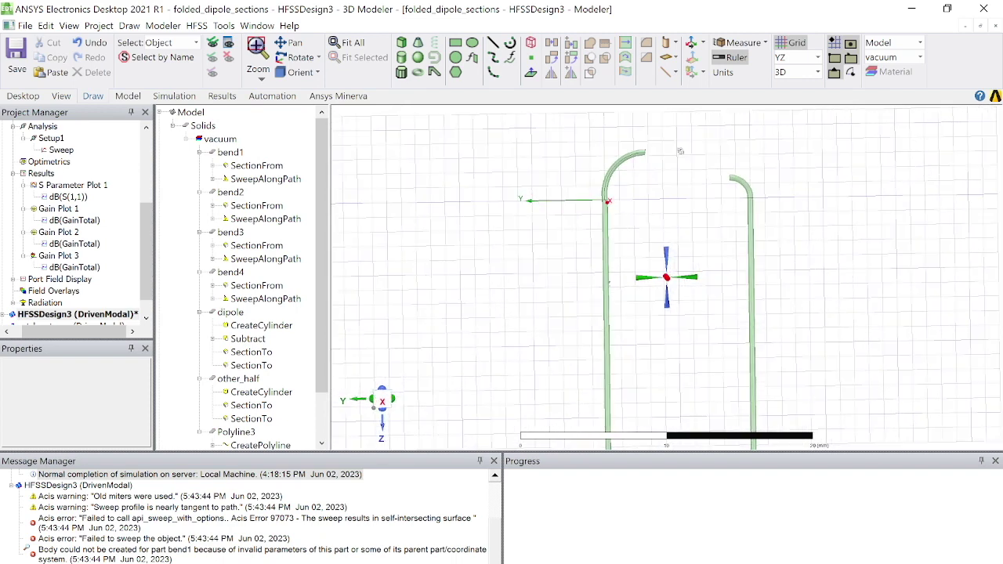
pyautogui.click(91, 43)
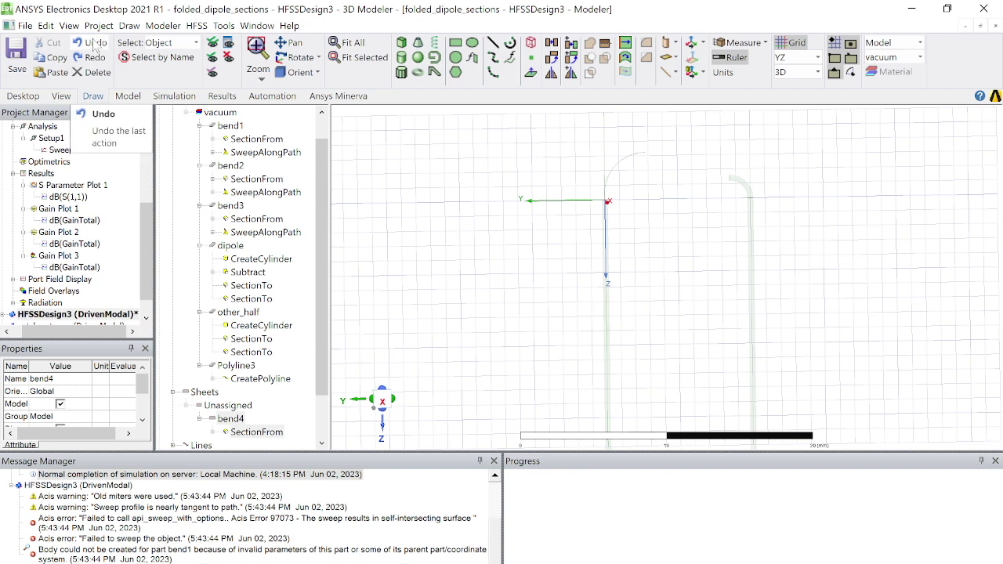
pyautogui.click(94, 44)
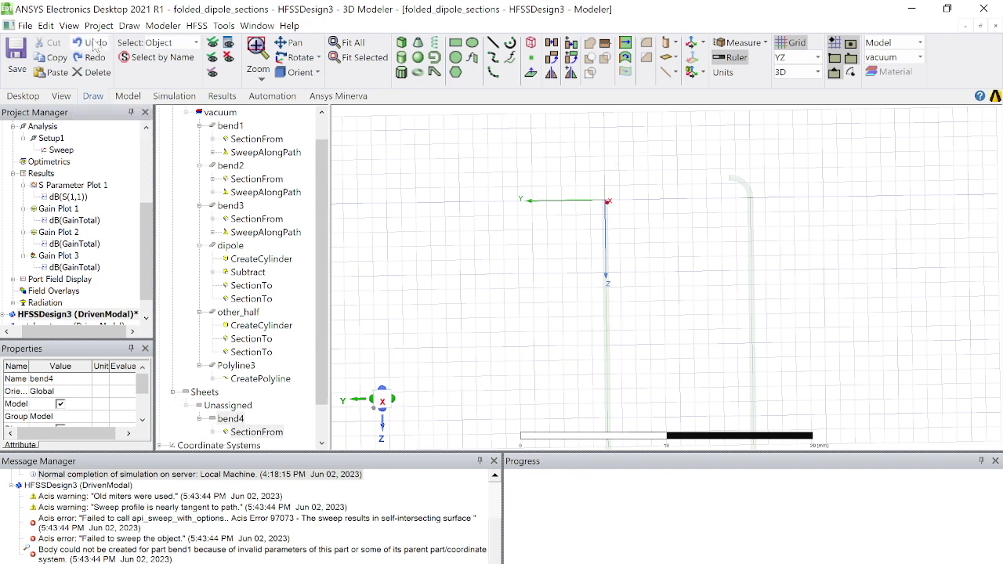
# - Begin a center-point arc in the YZ plane at the bend4 end of other_half, placing its center at 0, -3, 0 mm
pyautogui.click(627, 198)
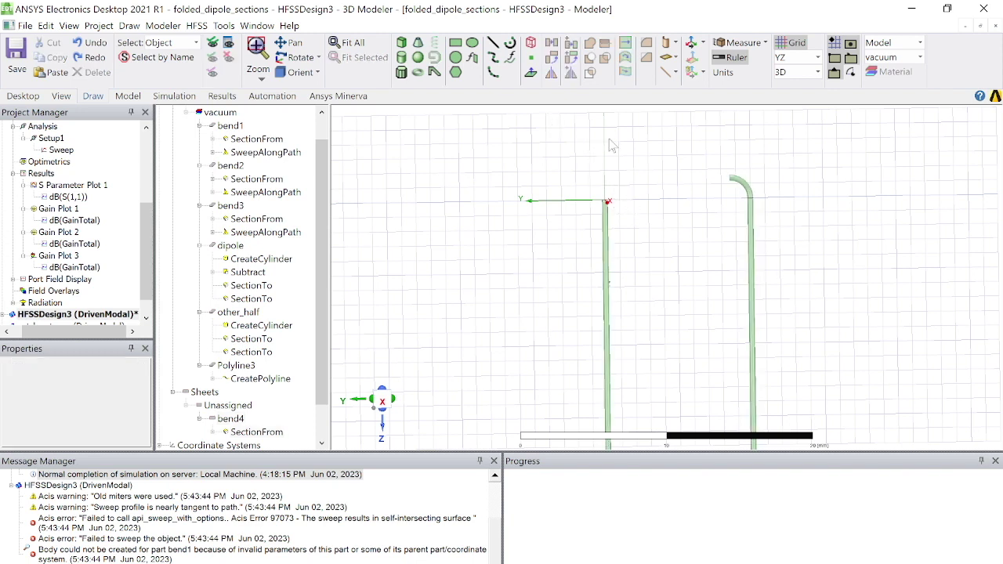
pyautogui.keyDown('alt'); pyautogui.moveTo(640, 279); pyautogui.dragTo(666, 277); pyautogui.keyUp('alt')
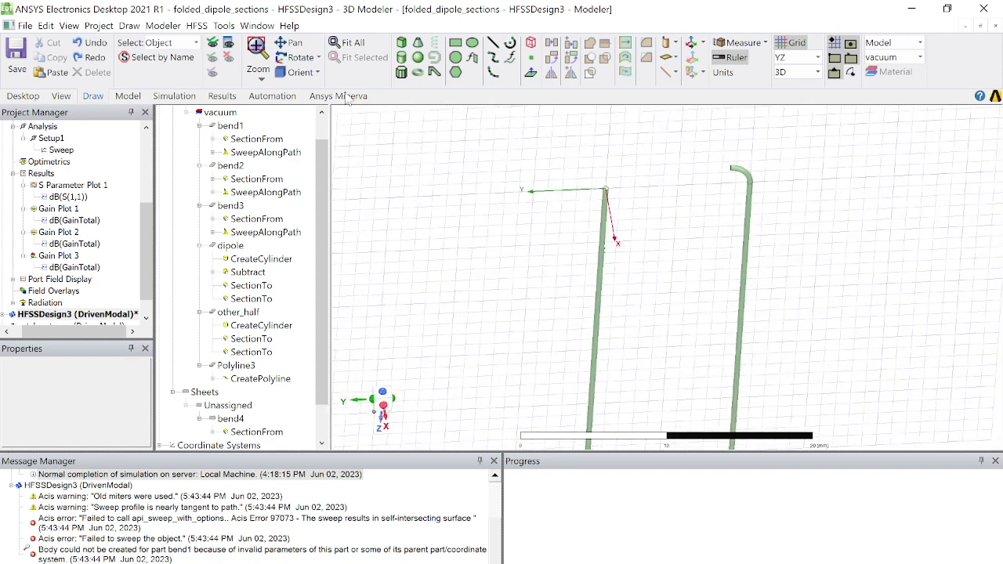
pyautogui.click(608, 193)
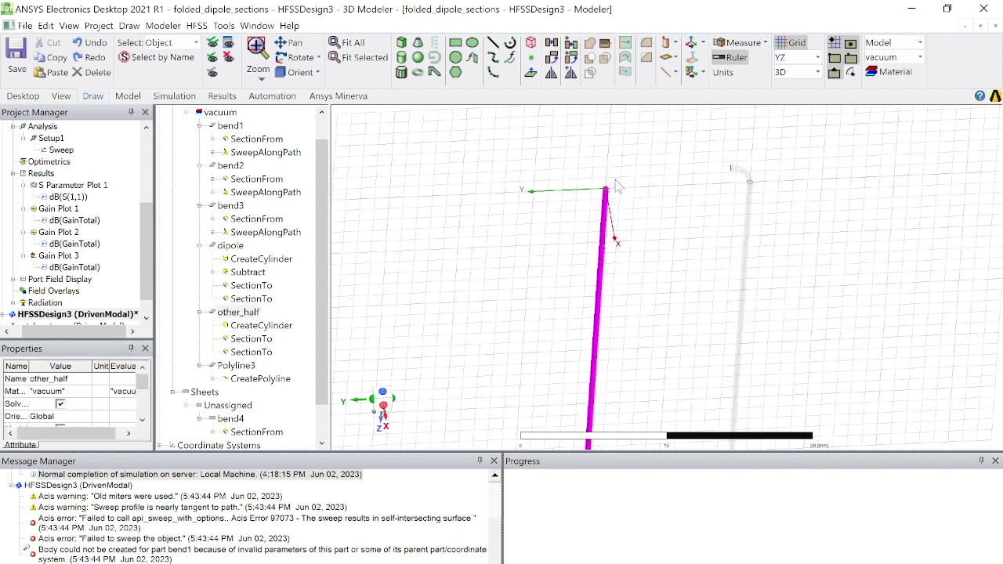
pyautogui.click(616, 182)
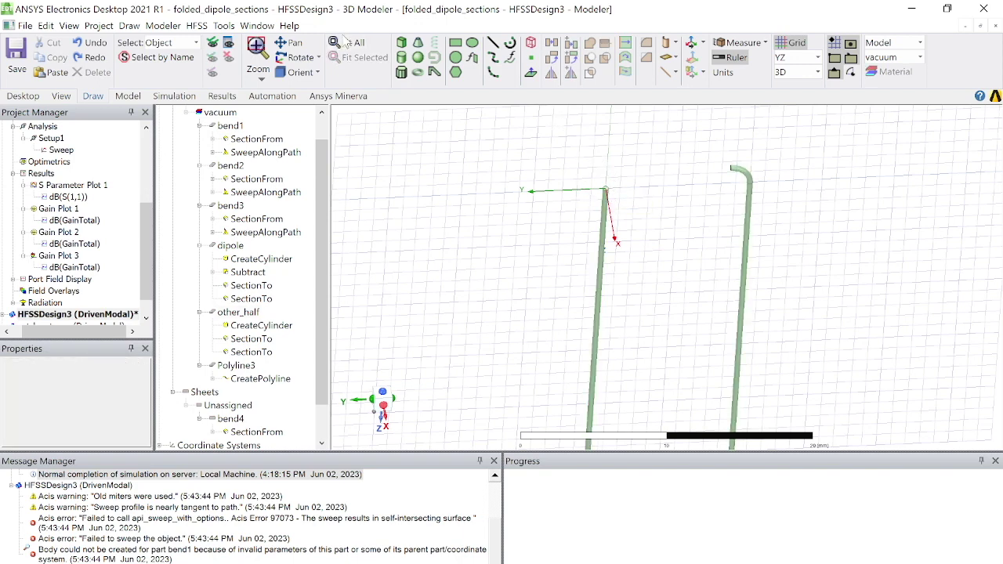
pyautogui.click(510, 52)
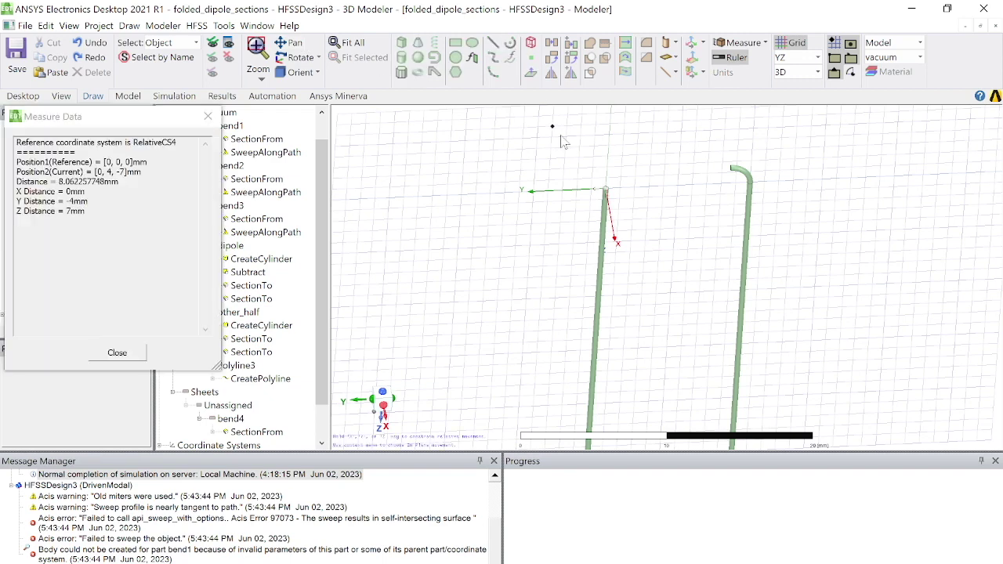
pyautogui.click(642, 188)
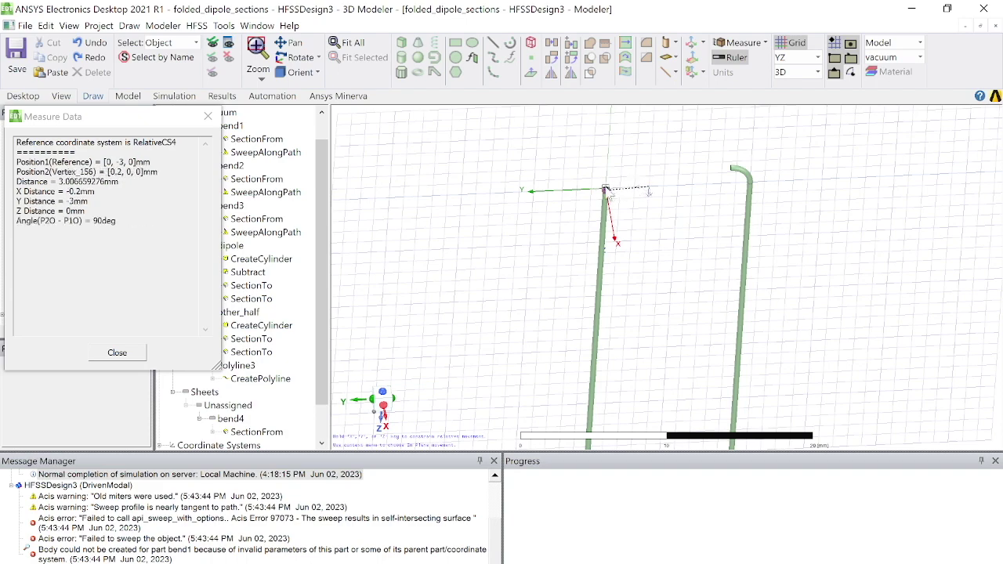
pyautogui.scroll(5, 605, 190)
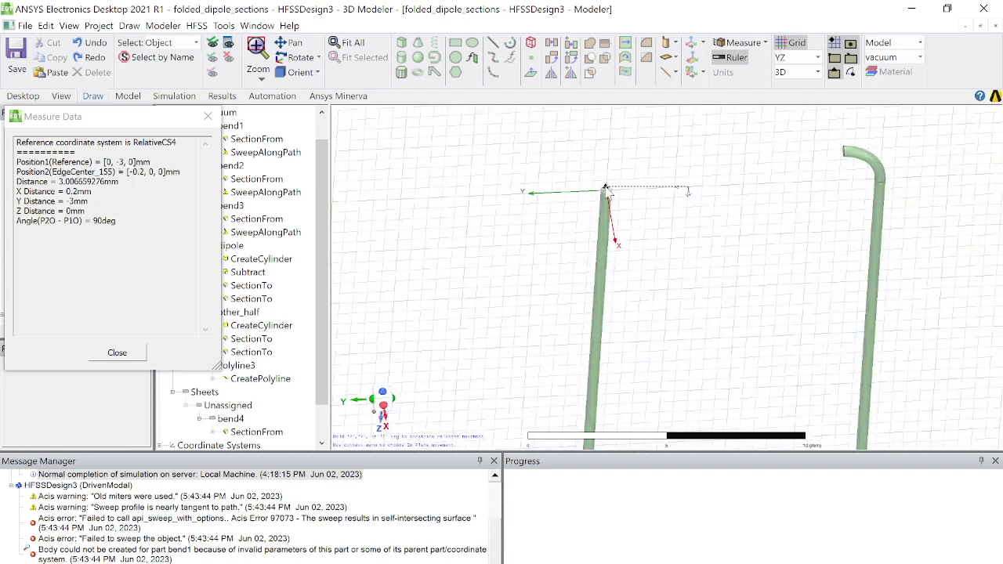
pyautogui.scroll(2, 606, 190)
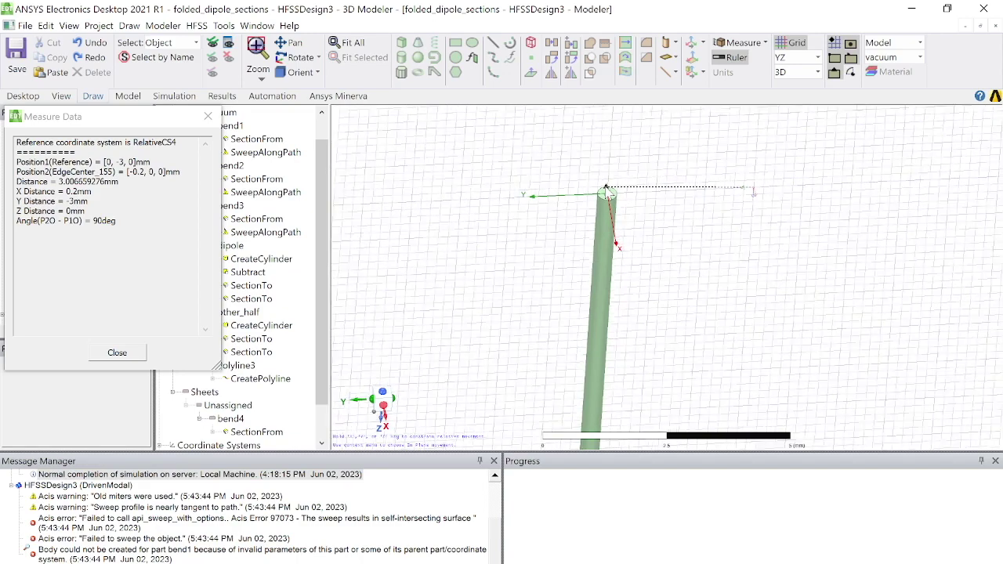
pyautogui.click(607, 194)
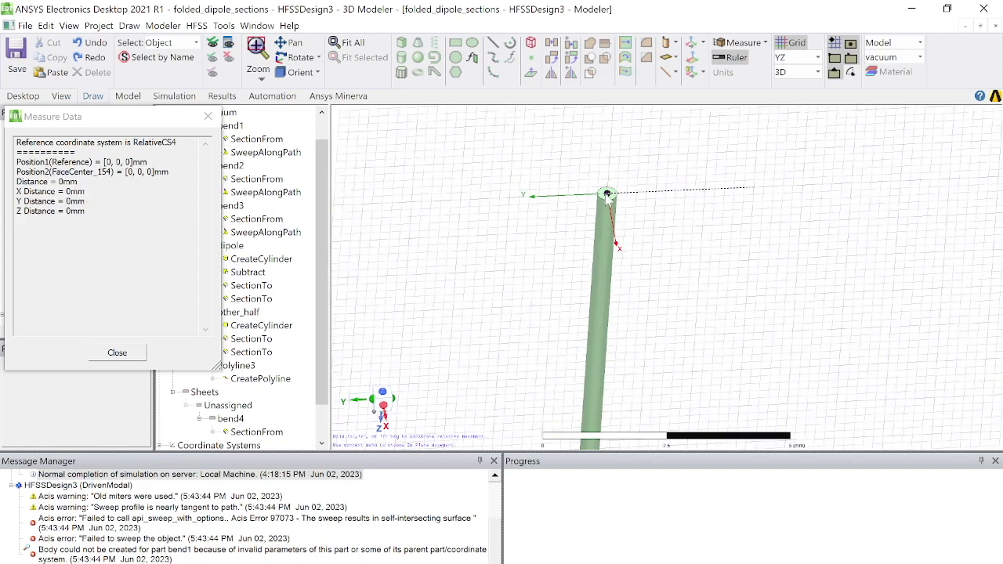
pyautogui.scroll(-3, 608, 195)
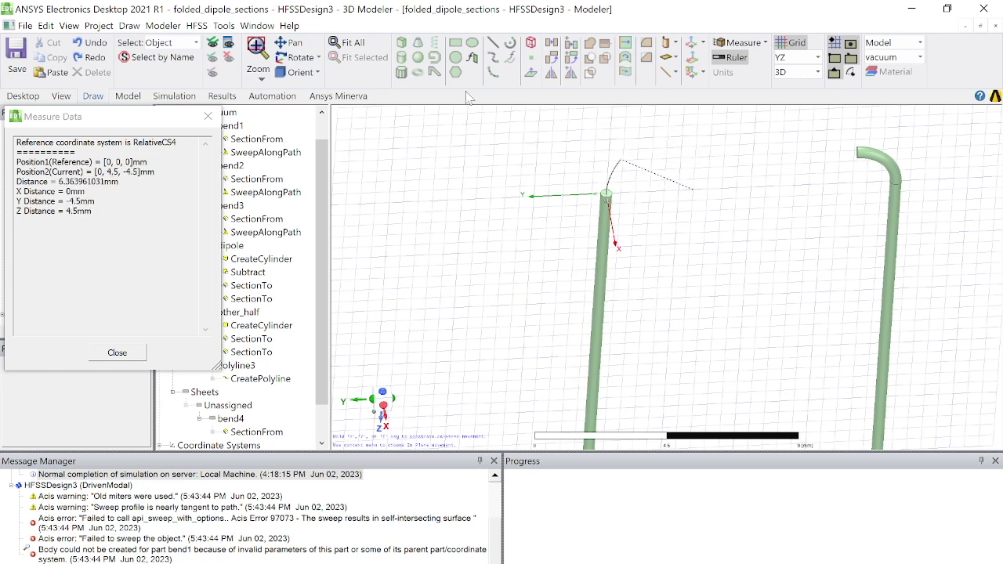
pyautogui.press('Escape')
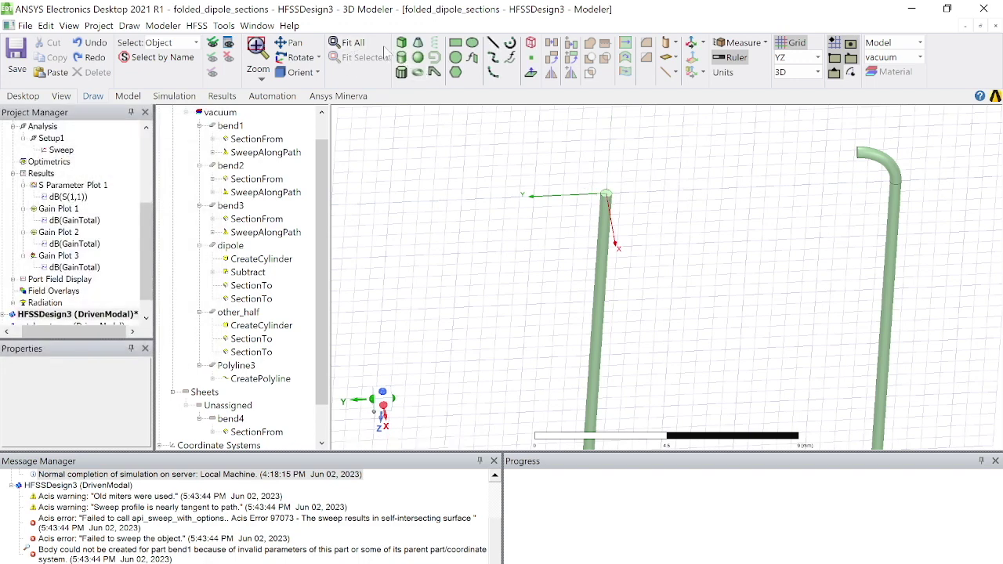
# - Draw a quarter-circle centre-point arc centred at (0, -1.5, 0) mm, from the rod's end-face centre at the origin to (0, -1.5, -1.5) mm
pyautogui.click(513, 59)
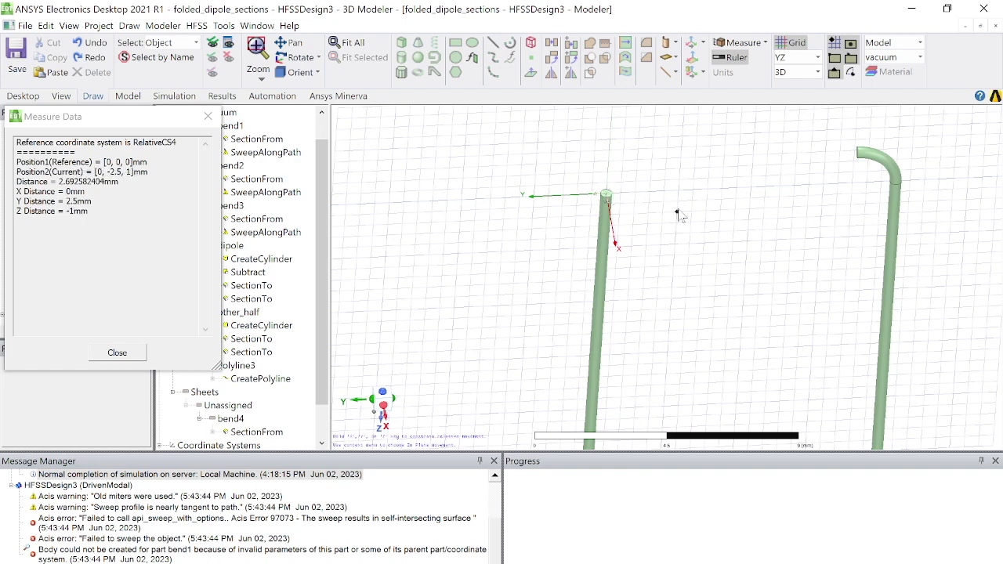
pyautogui.click(649, 196)
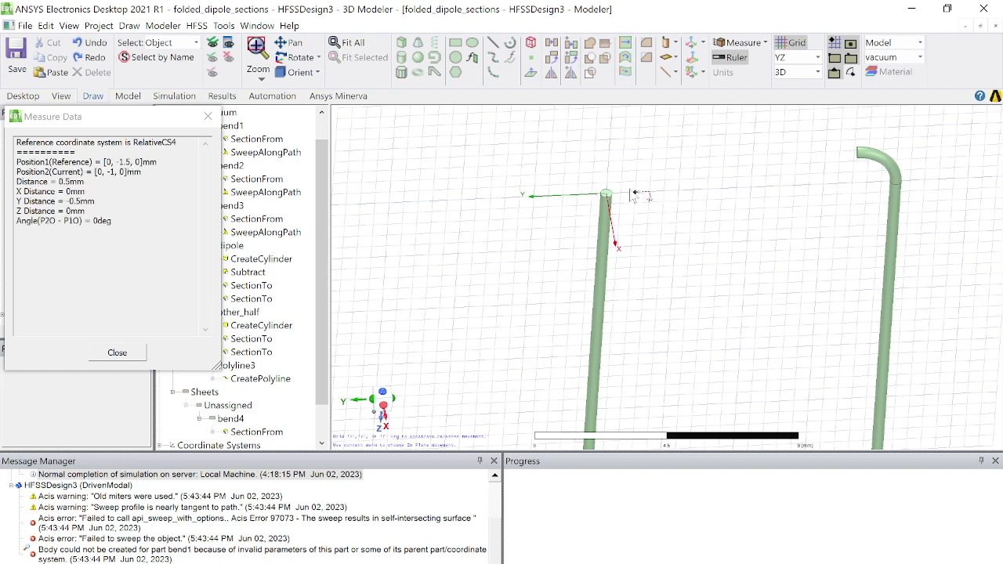
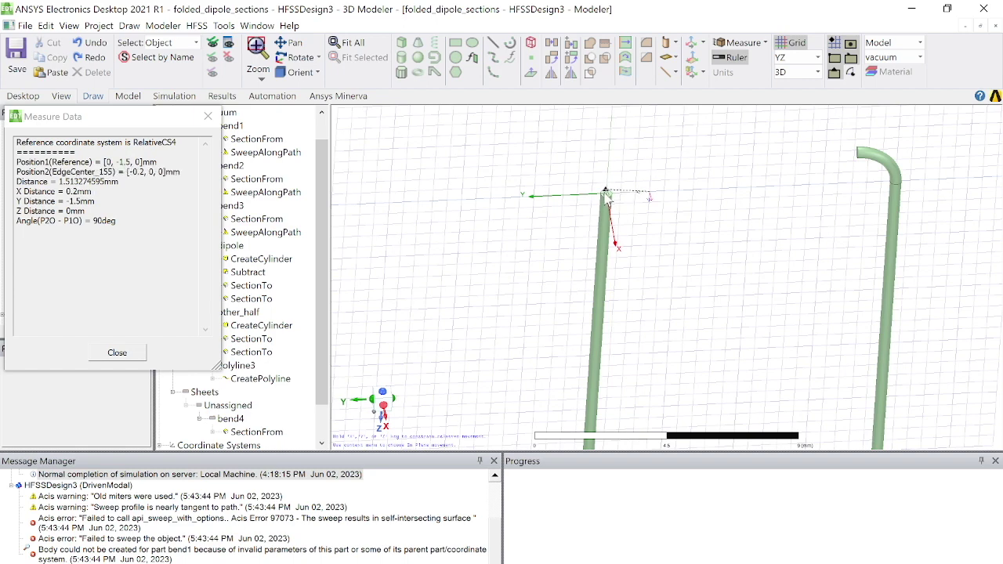
pyautogui.scroll(3, 607, 196)
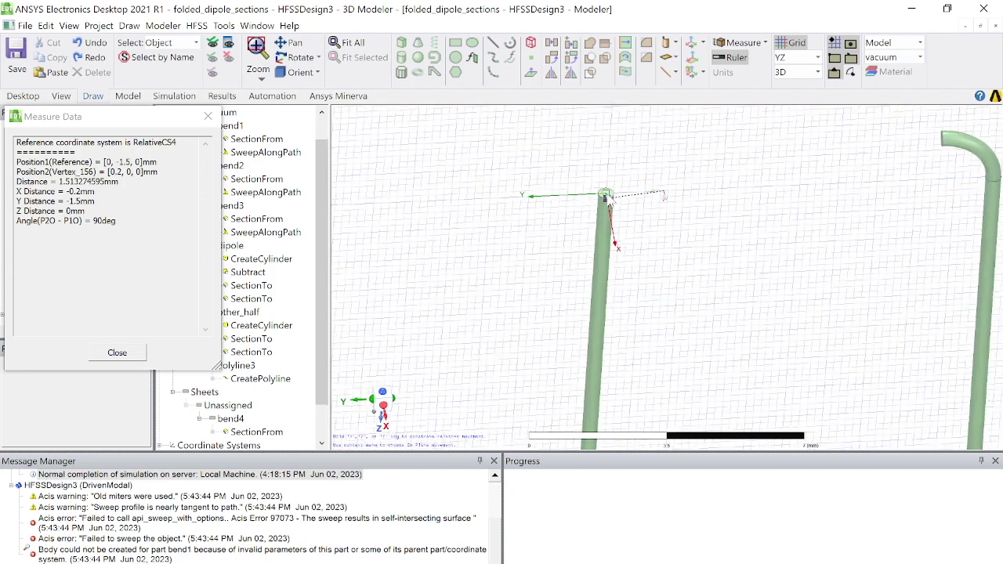
pyautogui.click(610, 197)
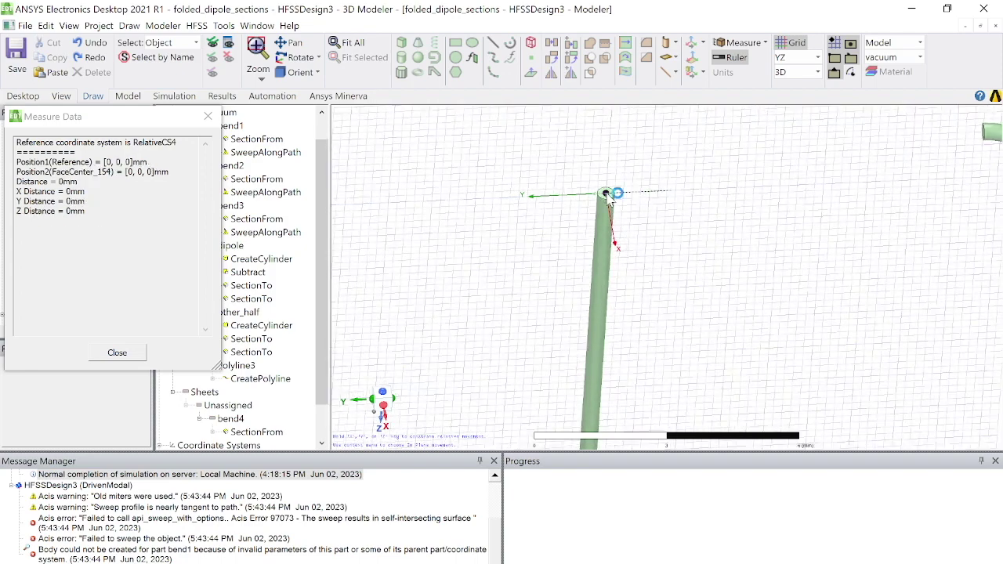
pyautogui.scroll(-3, 609, 196)
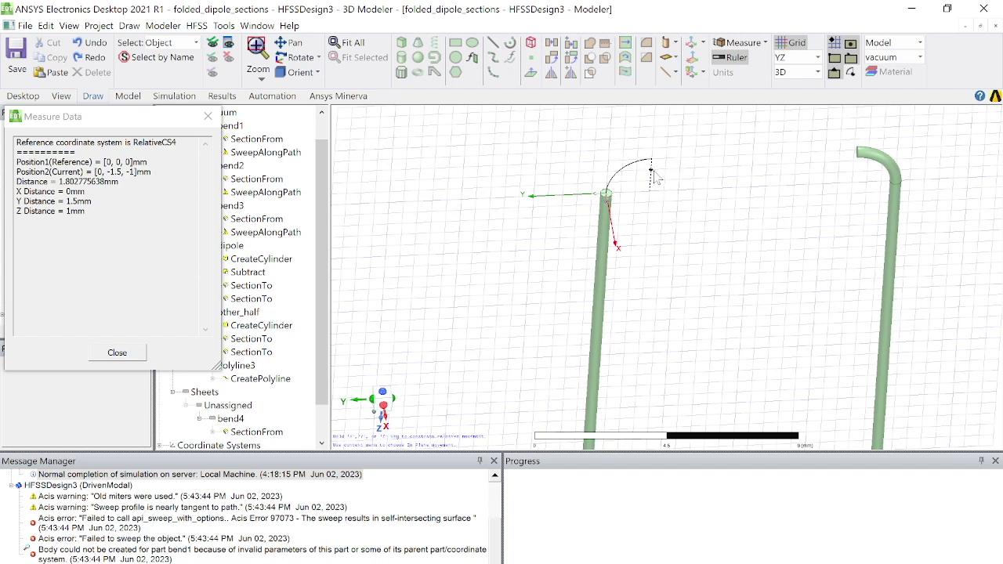
pyautogui.doubleClick(655, 178)
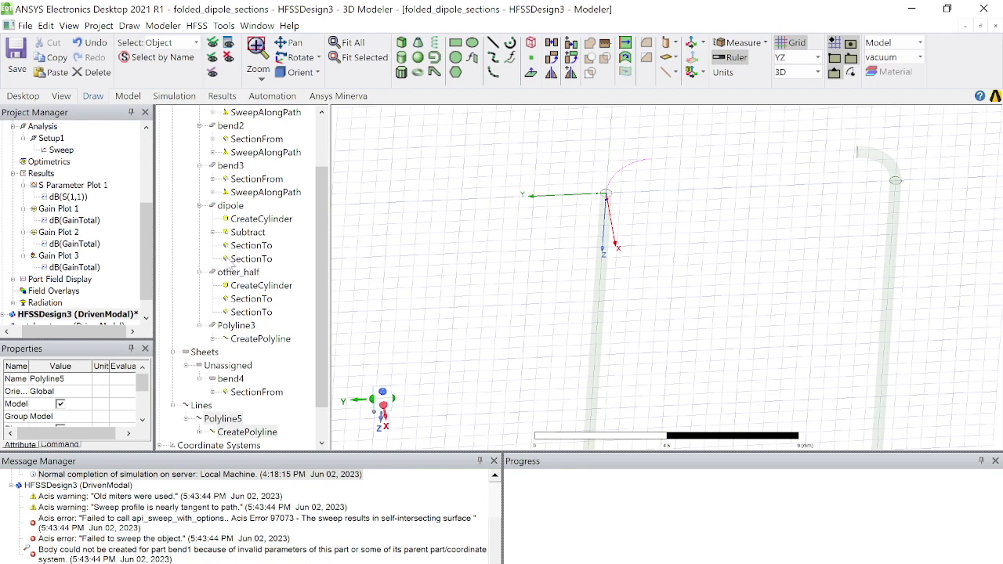
# - Sweep the bend4 circular sheet along the arc Polyline5 with 0 deg twist, 0 deg draft angle and Round draft type
pyautogui.scroll(-1, 266, 382)
pyautogui.scroll(3, 267, 382)
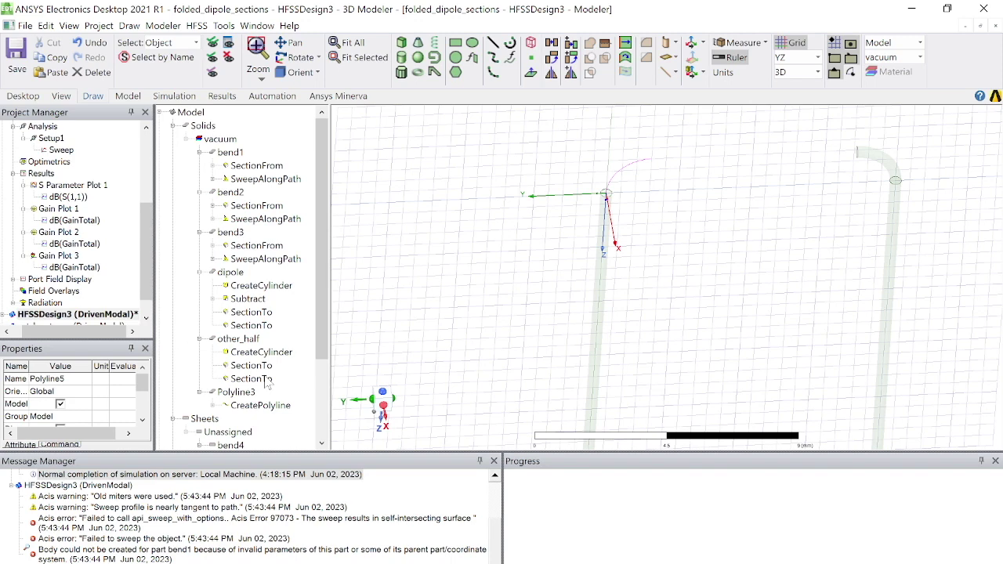
pyautogui.click(237, 393)
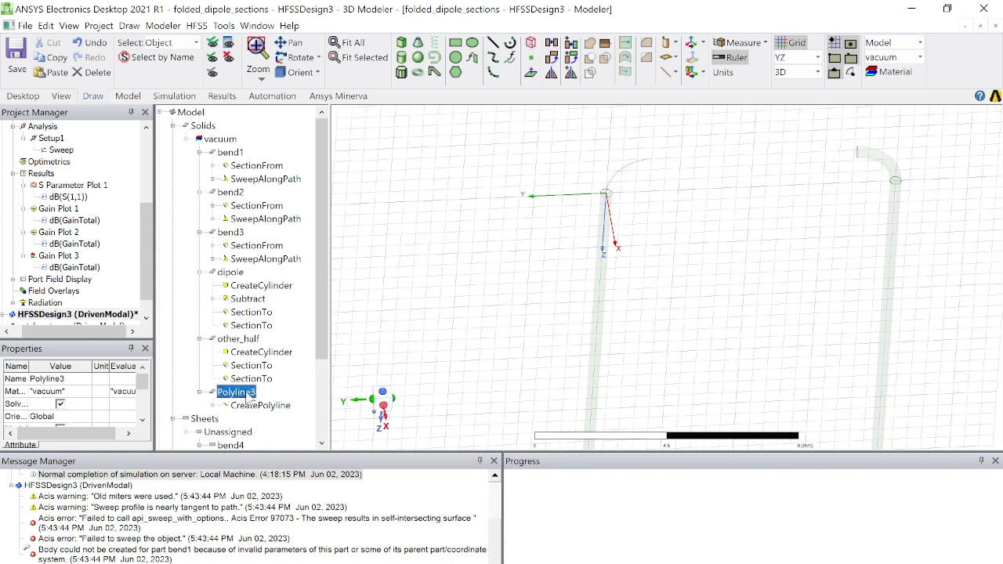
pyautogui.scroll(-3, 263, 370)
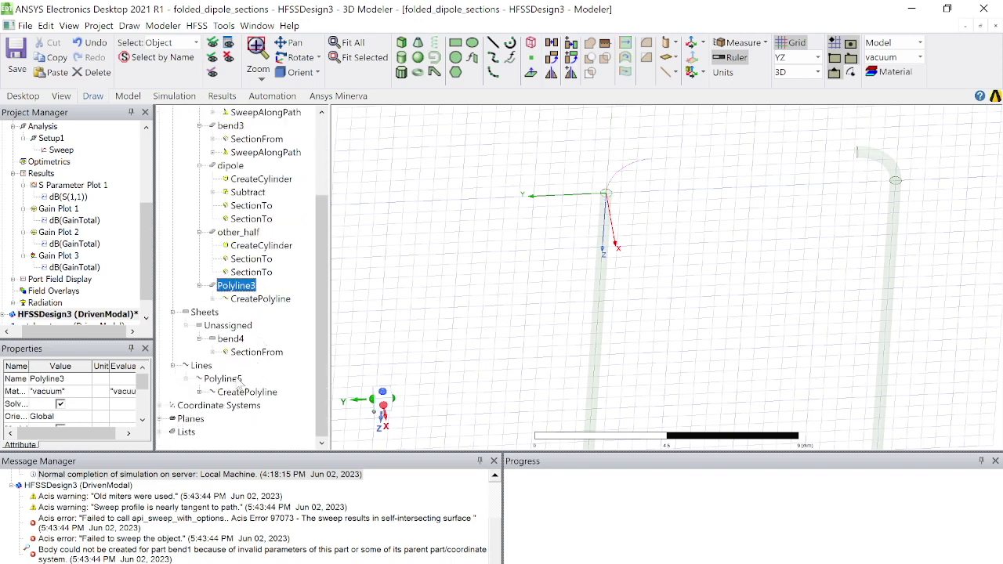
pyautogui.click(226, 379)
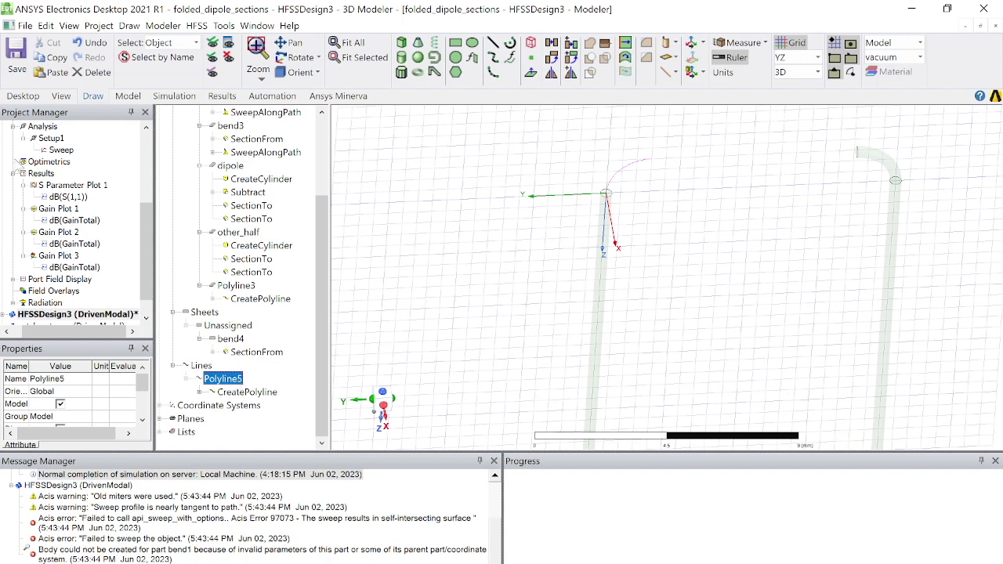
pyautogui.click(143, 60)
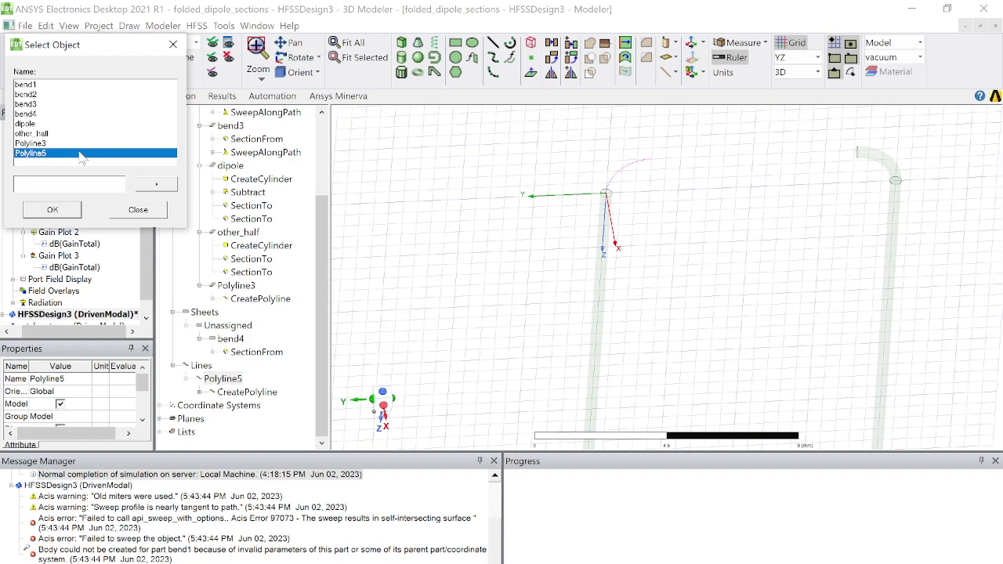
pyautogui.keyDown('ctrl'); pyautogui.click(37, 105); pyautogui.keyUp('ctrl')
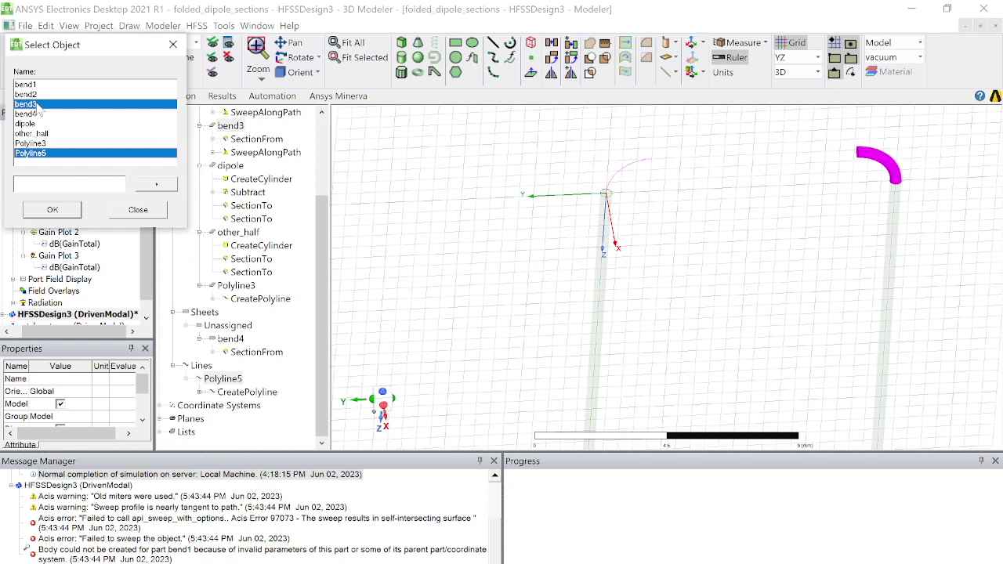
pyautogui.keyDown('ctrl'); pyautogui.click(36, 115); pyautogui.keyUp('ctrl')
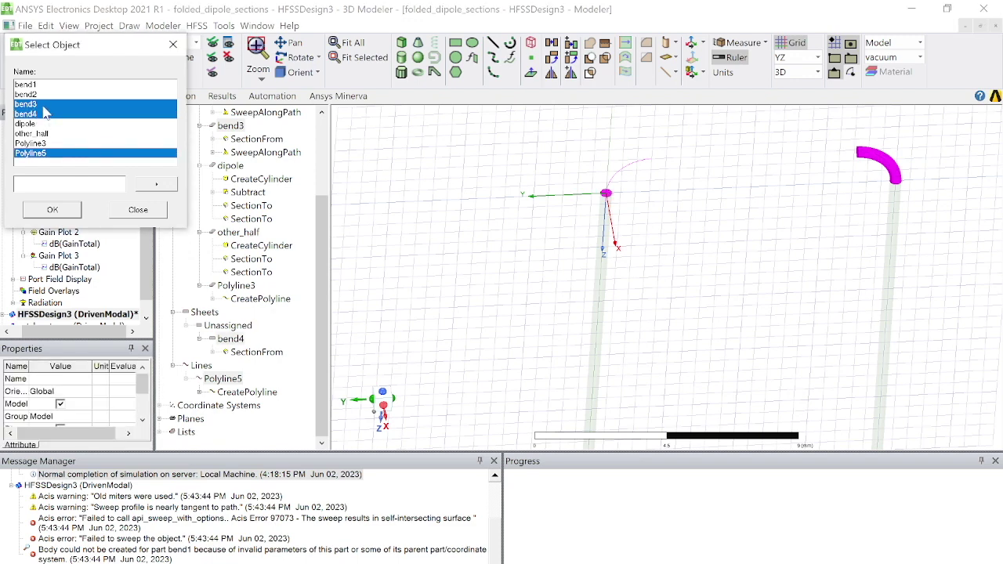
pyautogui.click(44, 105)
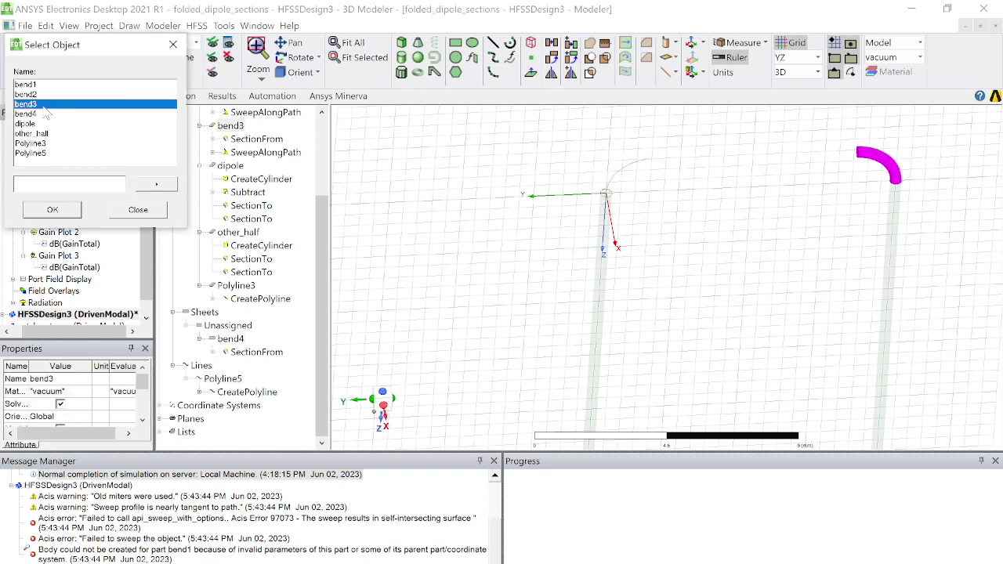
pyautogui.click(35, 154)
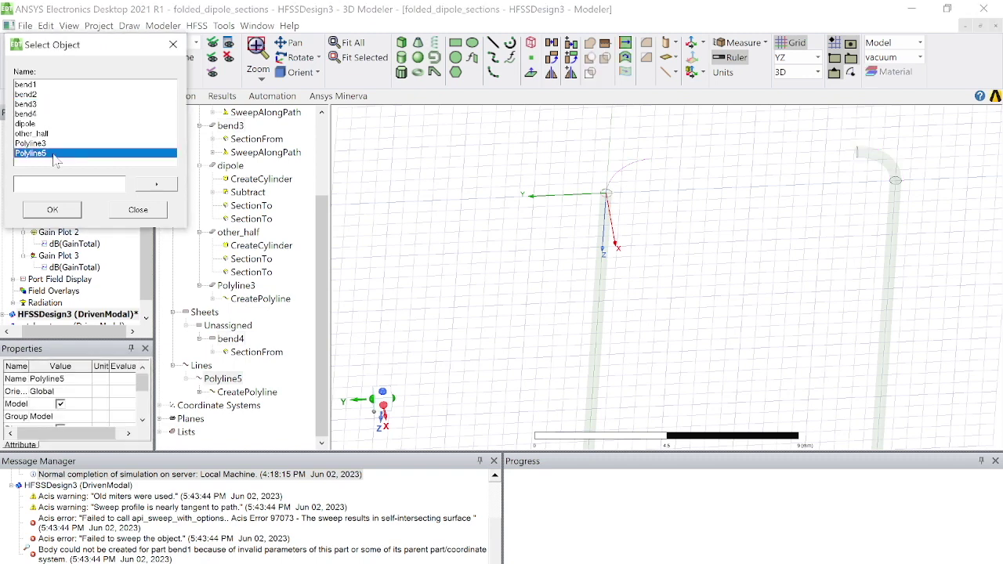
pyautogui.keyDown('ctrl'); pyautogui.click(32, 116); pyautogui.keyUp('ctrl')
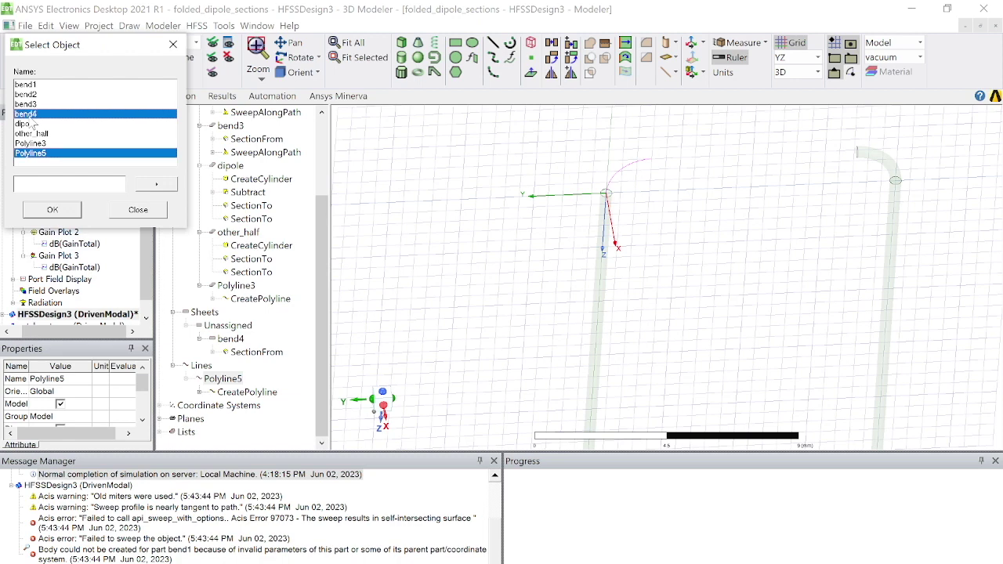
pyautogui.click(69, 215)
pyautogui.click(163, 25)
pyautogui.moveTo(130, 26)
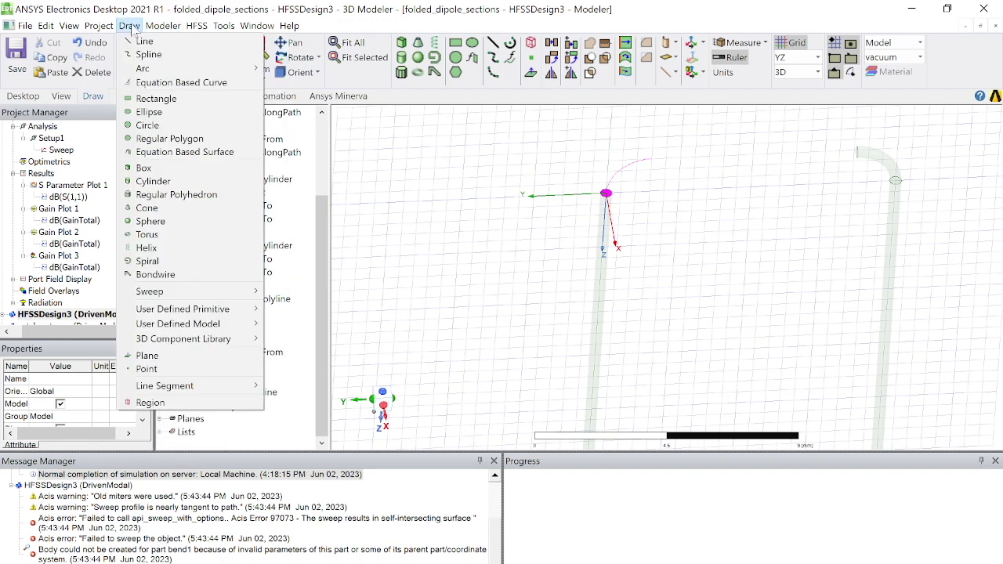
pyautogui.moveTo(207, 291)
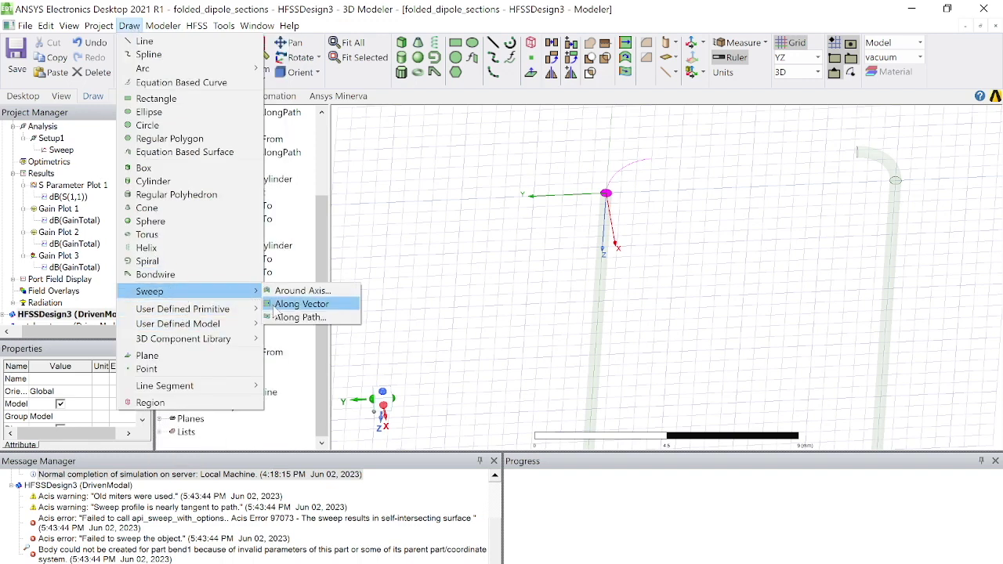
pyautogui.click(294, 317)
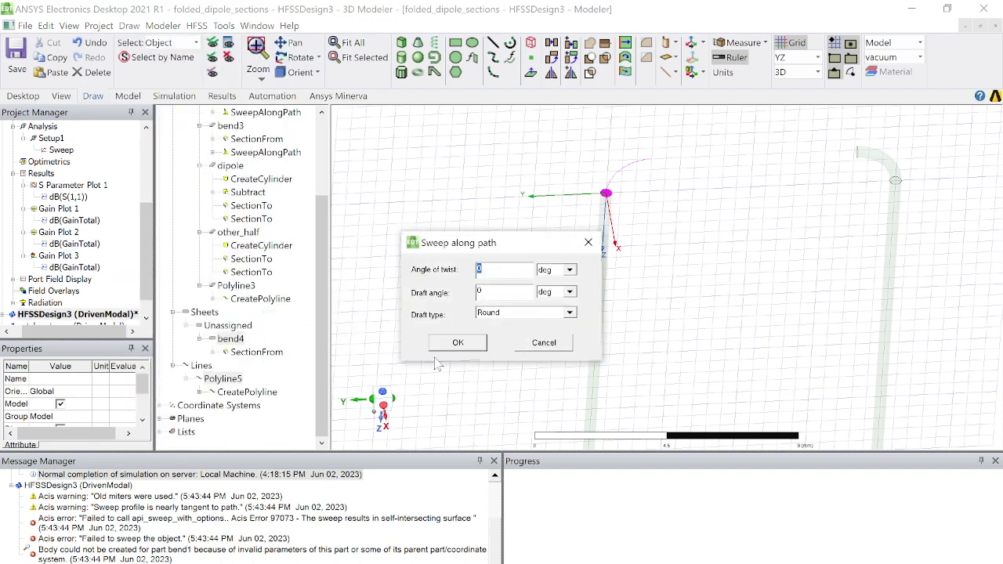
pyautogui.click(440, 344)
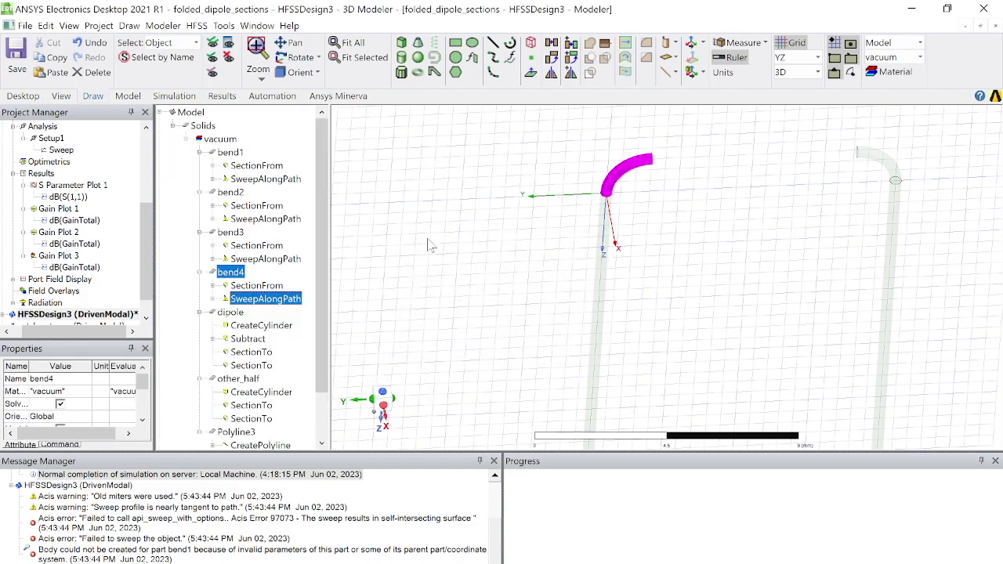
# - Draw a straight line from bend4's end-face centre at (0, -1.5, -1.5) mm to the end-face centre of the facing bend
pyautogui.scroll(-3, 655, 334)
pyautogui.scroll(-6, 655, 333)
pyautogui.scroll(-5, 648, 336)
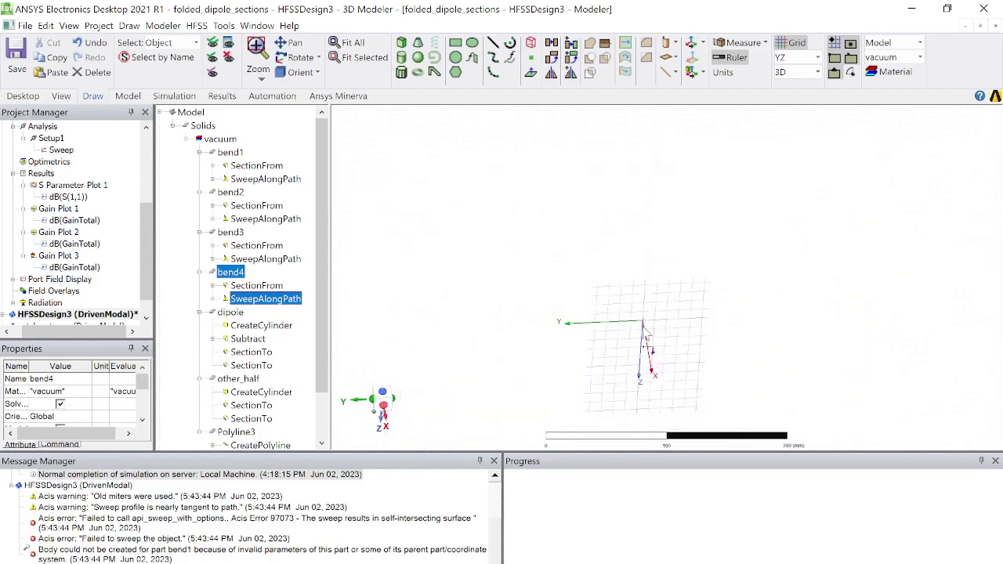
pyautogui.scroll(3, 645, 325)
pyautogui.scroll(3, 644, 325)
pyautogui.scroll(10, 643, 329)
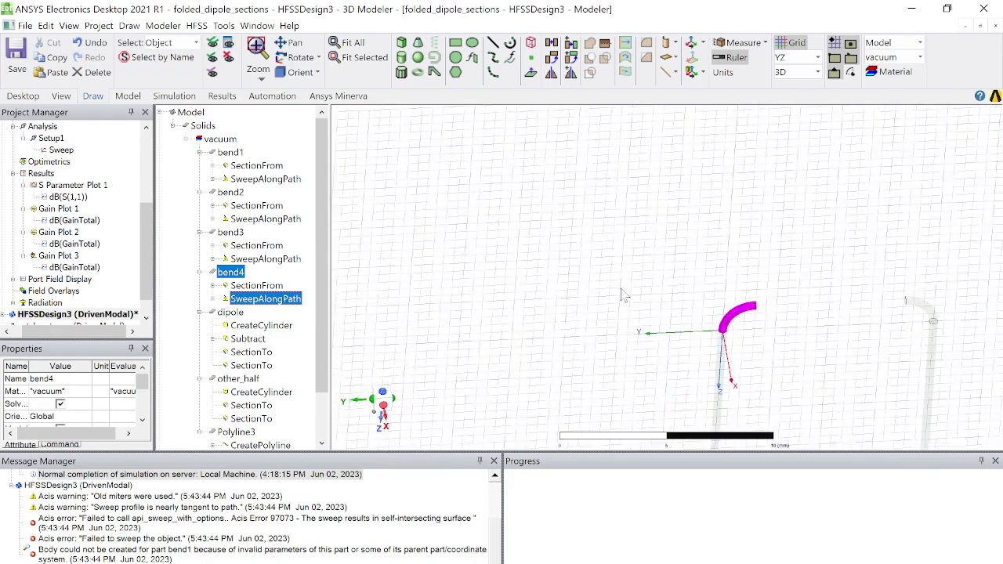
pyautogui.scroll(1, 623, 294)
pyautogui.moveTo(848, 360); pyautogui.dragTo(664, 238, button='middle')
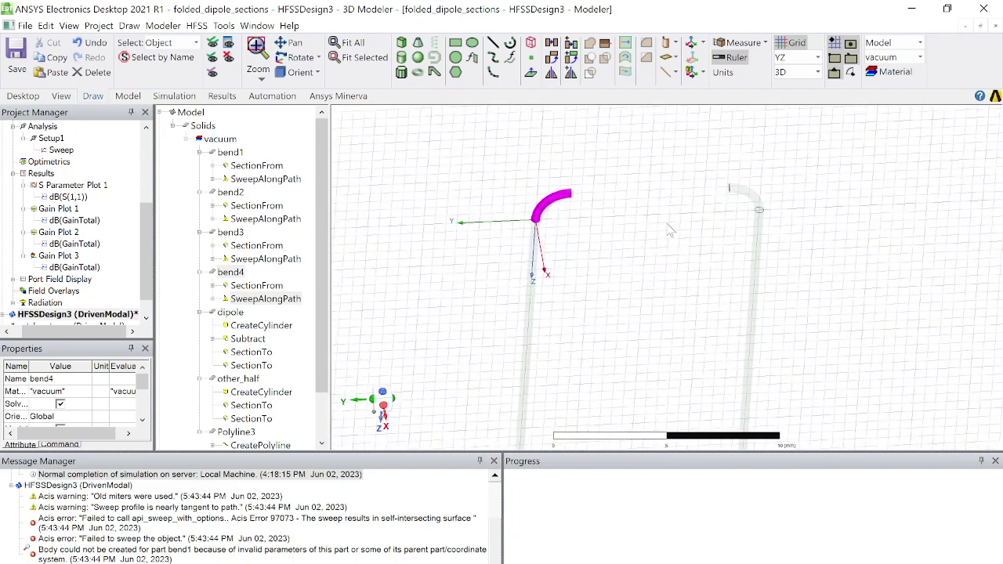
pyautogui.keyDown('alt'); pyautogui.moveTo(680, 219); pyautogui.dragTo(629, 254); pyautogui.keyUp('alt')
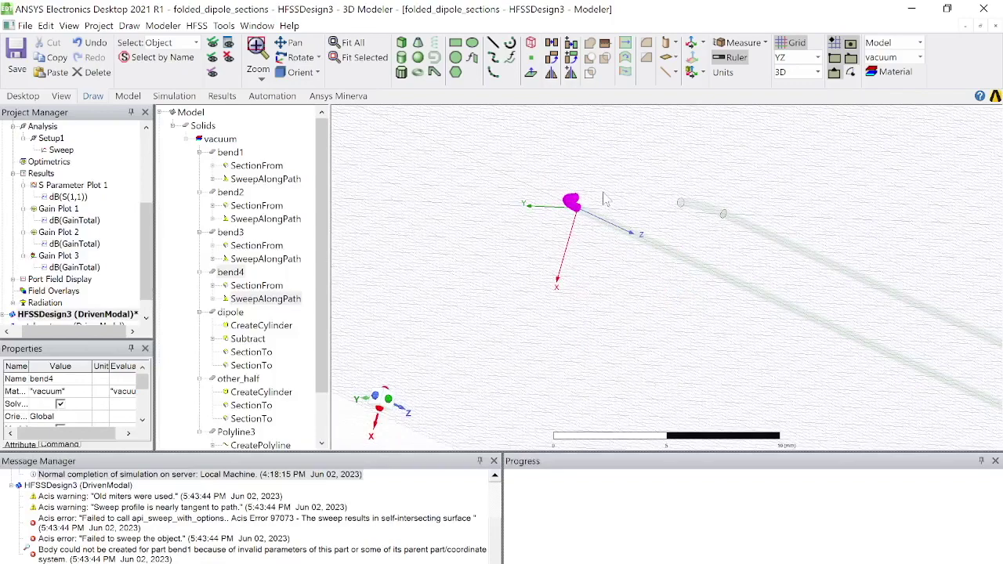
pyautogui.scroll(3, 605, 200)
pyautogui.scroll(2, 605, 200)
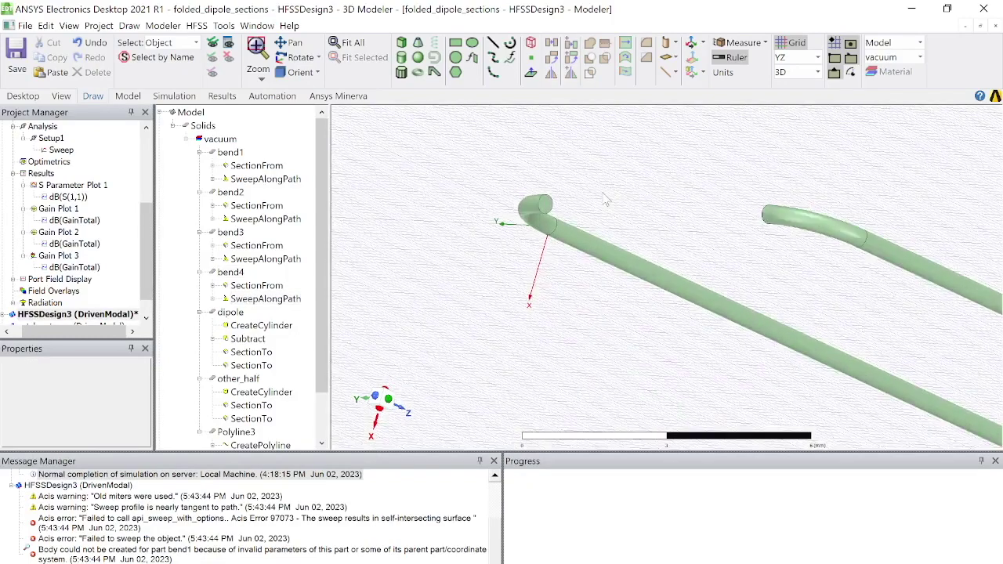
pyautogui.click(489, 45)
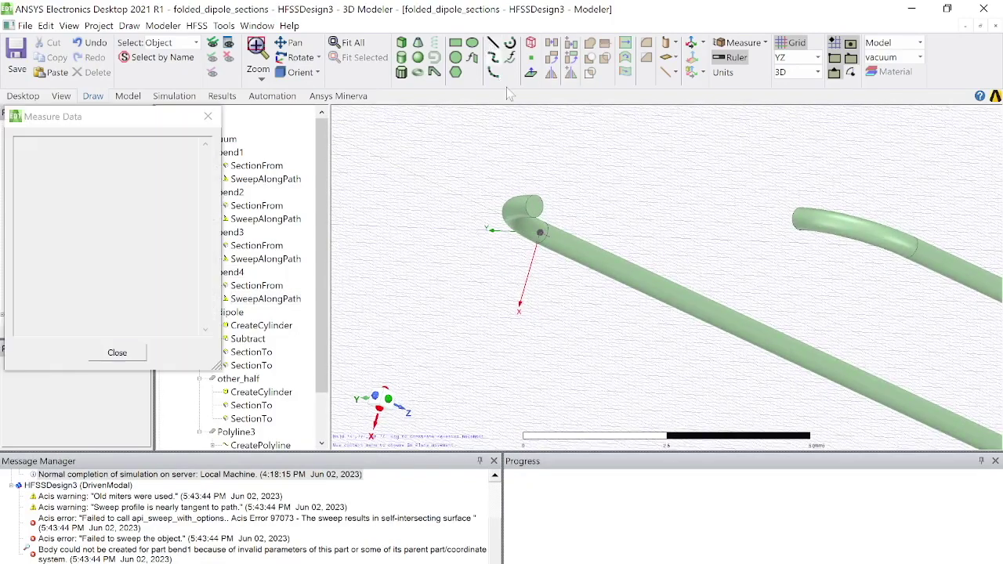
pyautogui.click(536, 209)
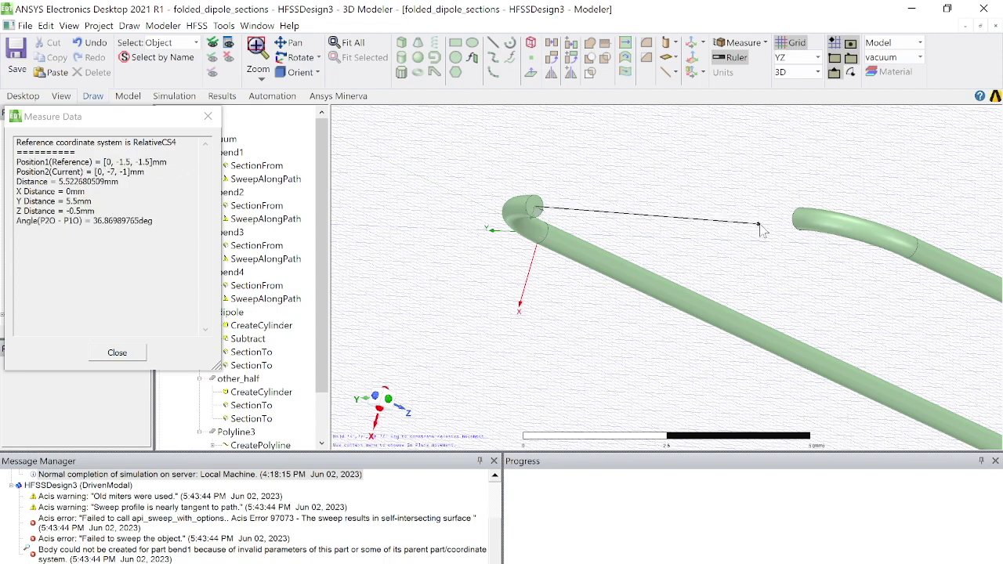
pyautogui.keyDown('alt'); pyautogui.moveTo(758, 224); pyautogui.dragTo(843, 210); pyautogui.keyUp('alt')
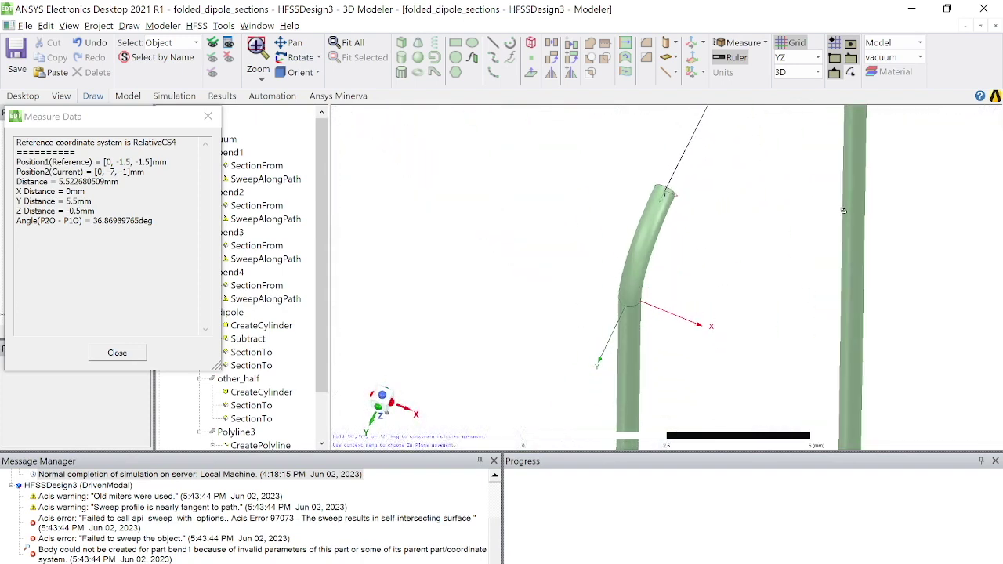
pyautogui.scroll(-4, 837, 216)
pyautogui.scroll(3, 837, 215)
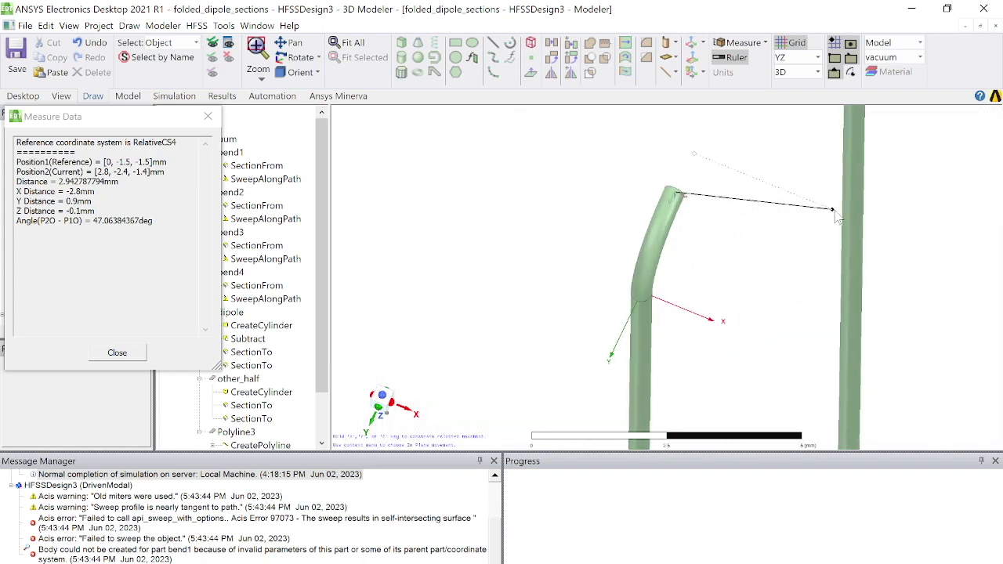
pyautogui.keyDown('shift'); pyautogui.moveTo(854, 193); pyautogui.dragTo(753, 441); pyautogui.keyUp('shift')
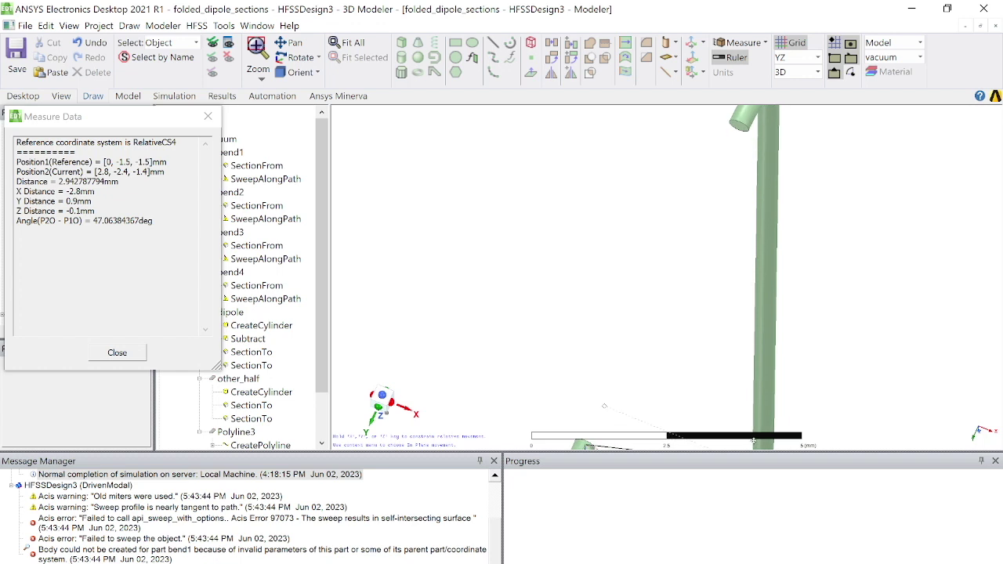
pyautogui.click(739, 128)
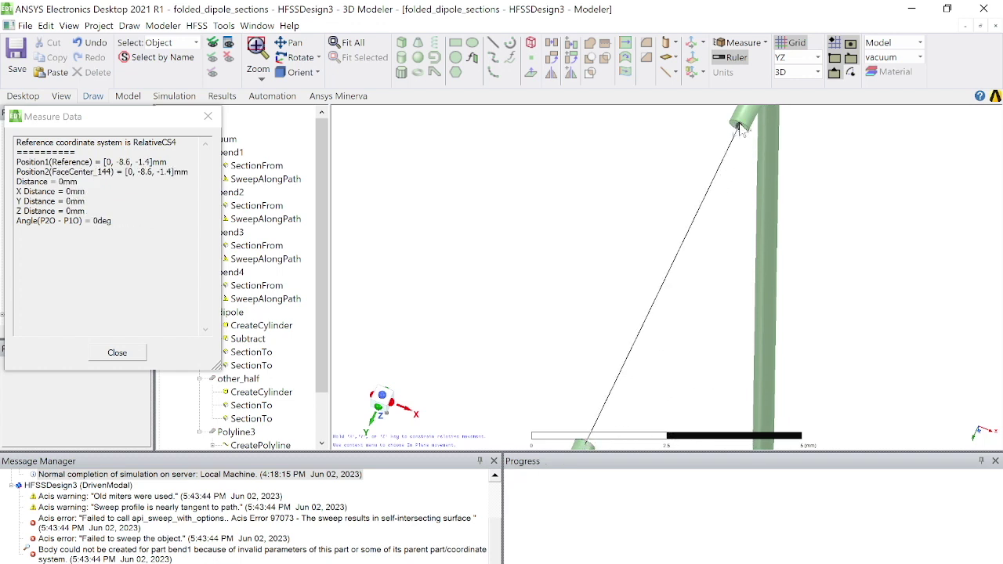
pyautogui.click(739, 128)
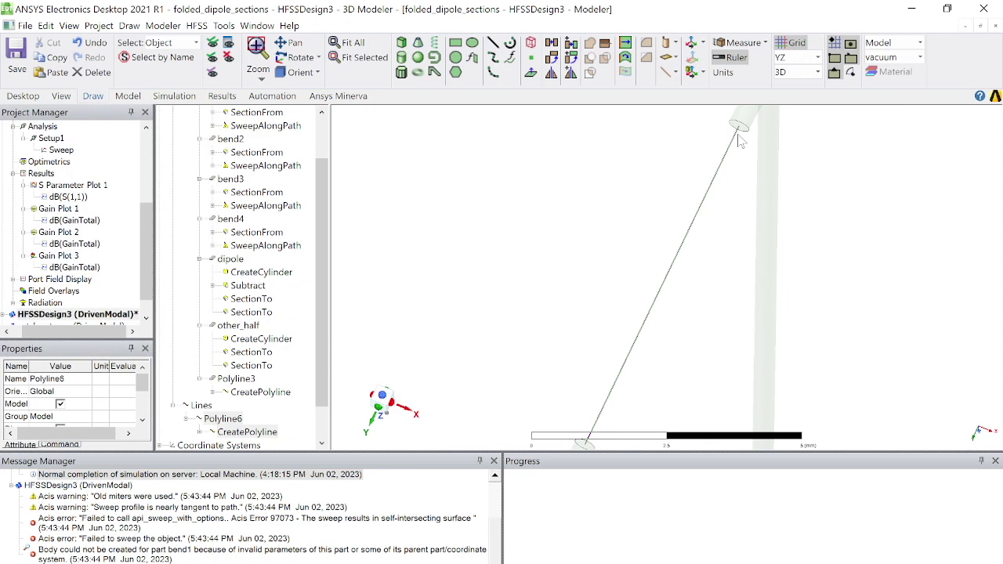
# - Give the new line Polyline6 a Circle cross section with a diameter of 0.4 mm
pyautogui.doubleClick(247, 432)
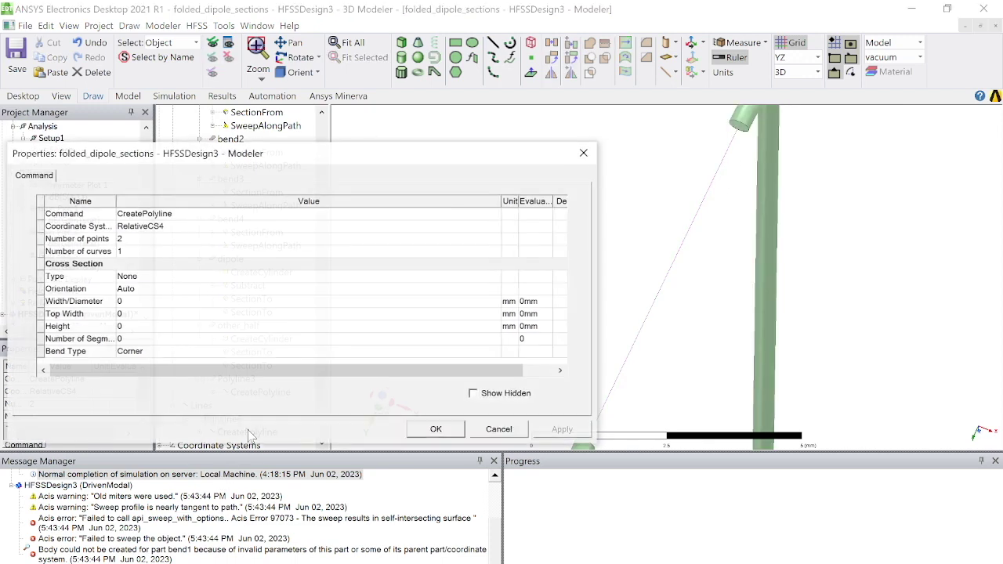
pyautogui.click(161, 275)
pyautogui.click(161, 278)
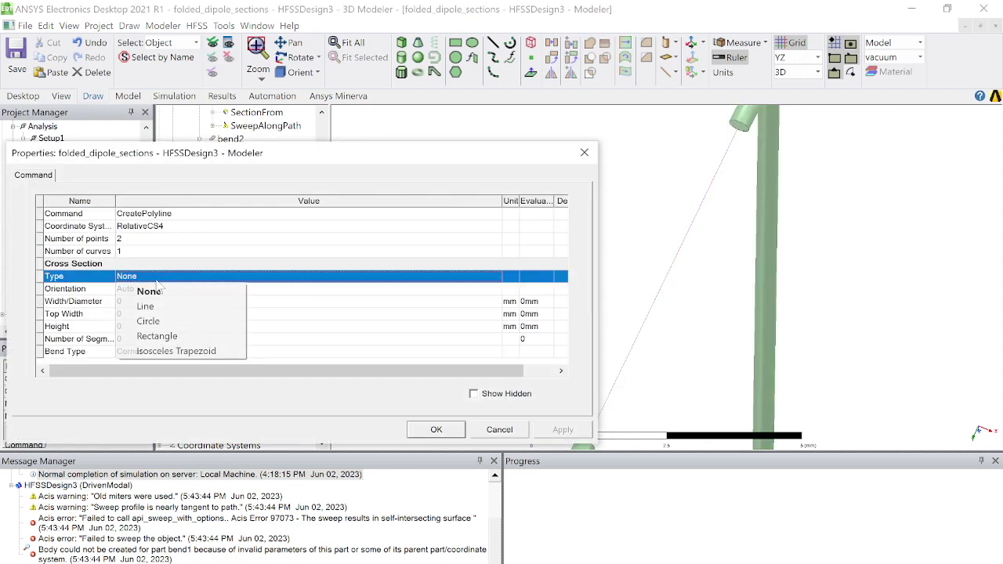
pyautogui.click(163, 322)
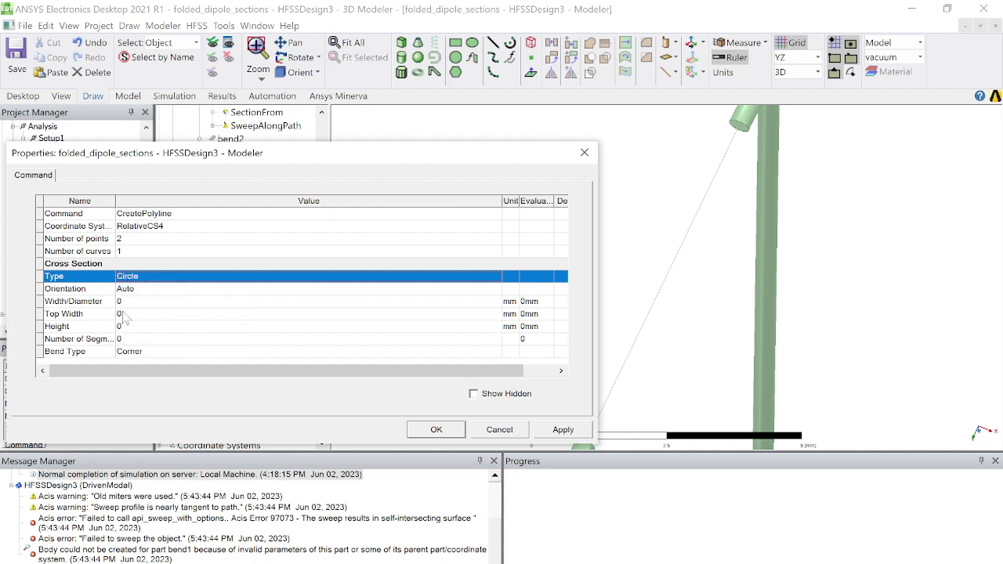
pyautogui.click(135, 303)
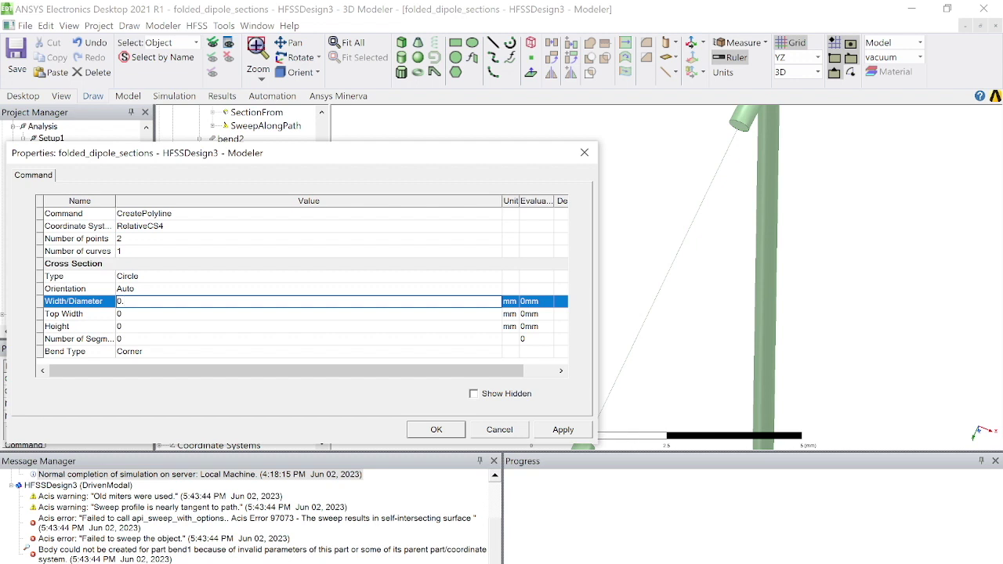
pyautogui.click(133, 326)
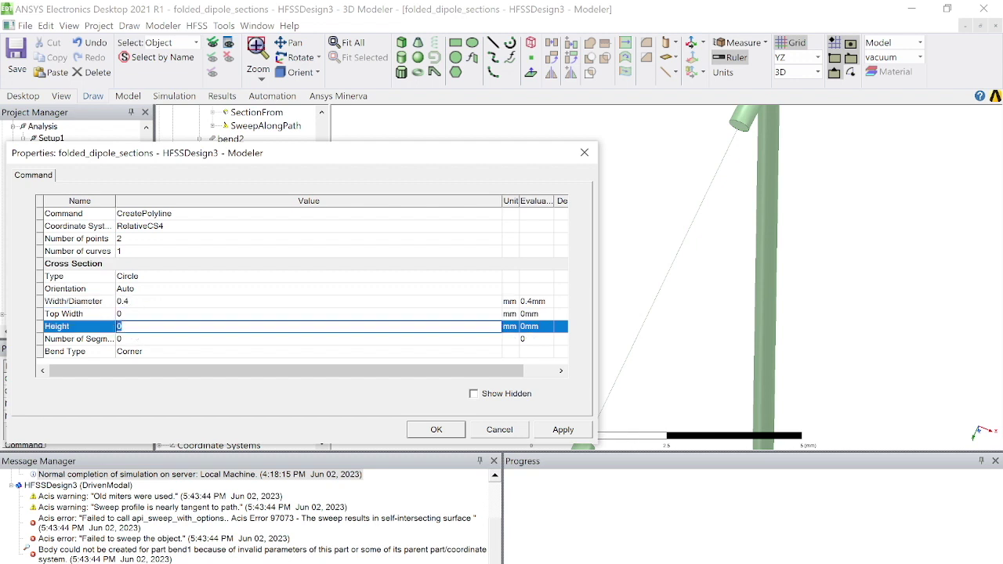
pyautogui.click(436, 430)
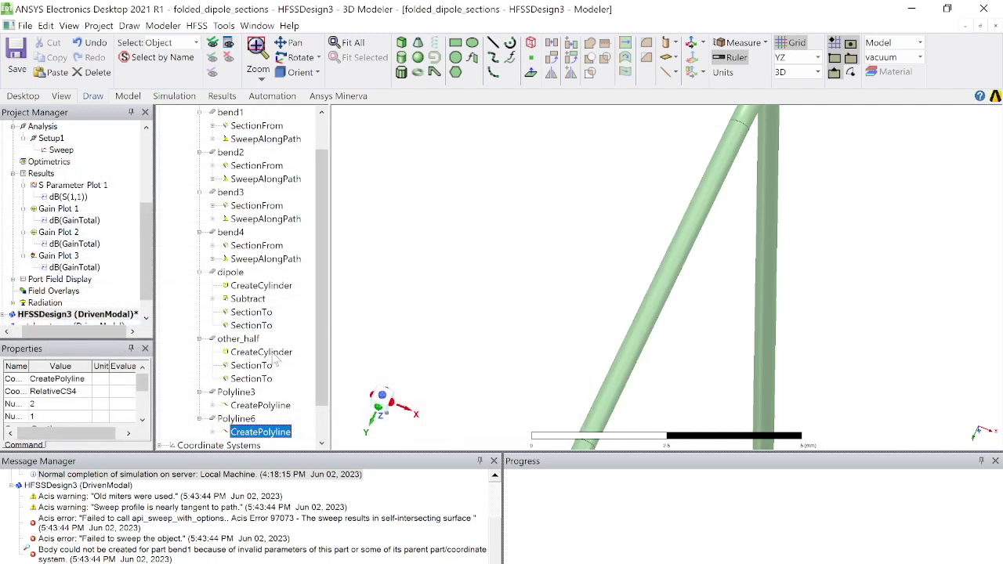
# - Unite other_half with Polyline3, Polyline6, dipole and bend1 through bend4 into one solid
pyautogui.scroll(-1, 277, 360)
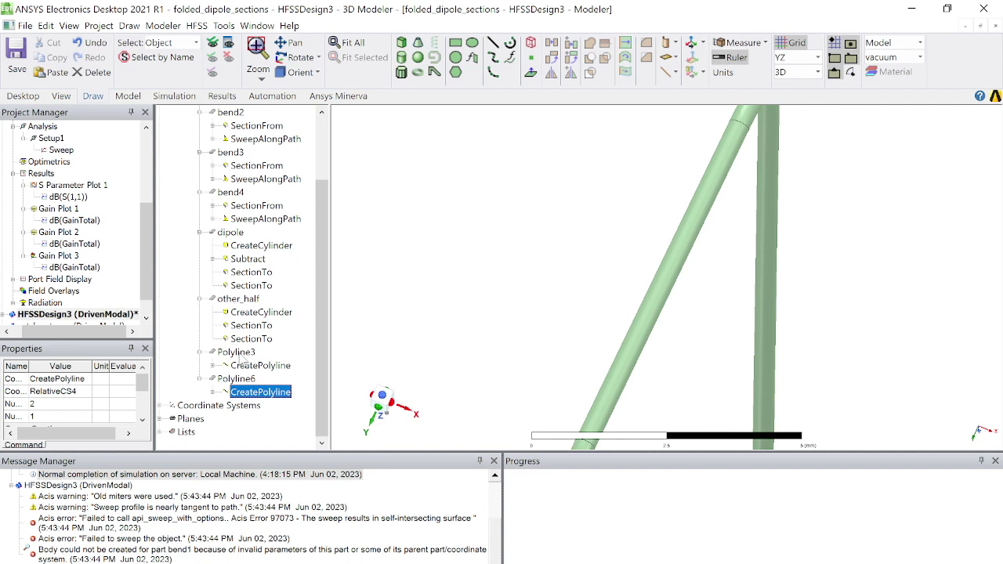
pyautogui.click(236, 353)
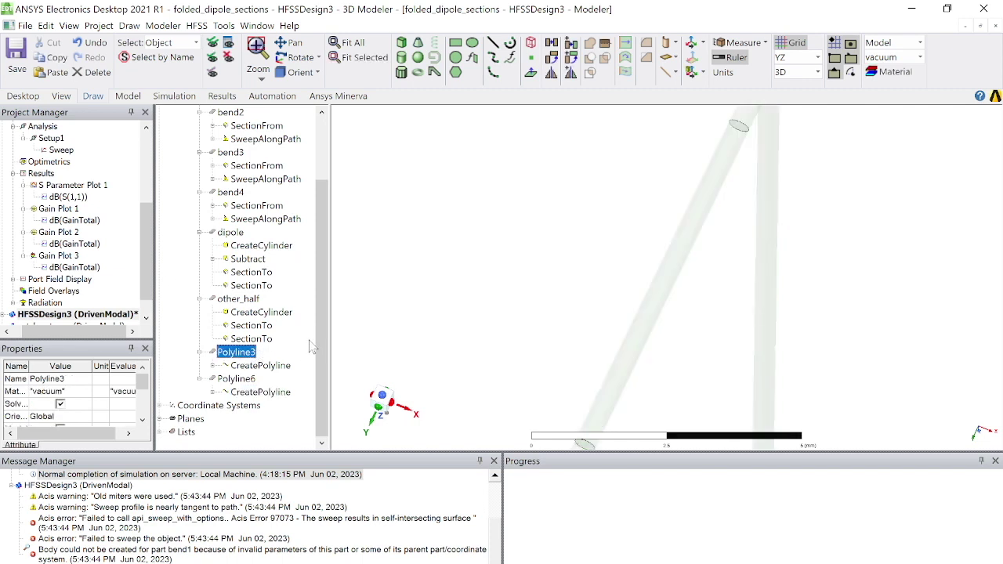
pyautogui.moveTo(324, 327); pyautogui.dragTo(328, 266)
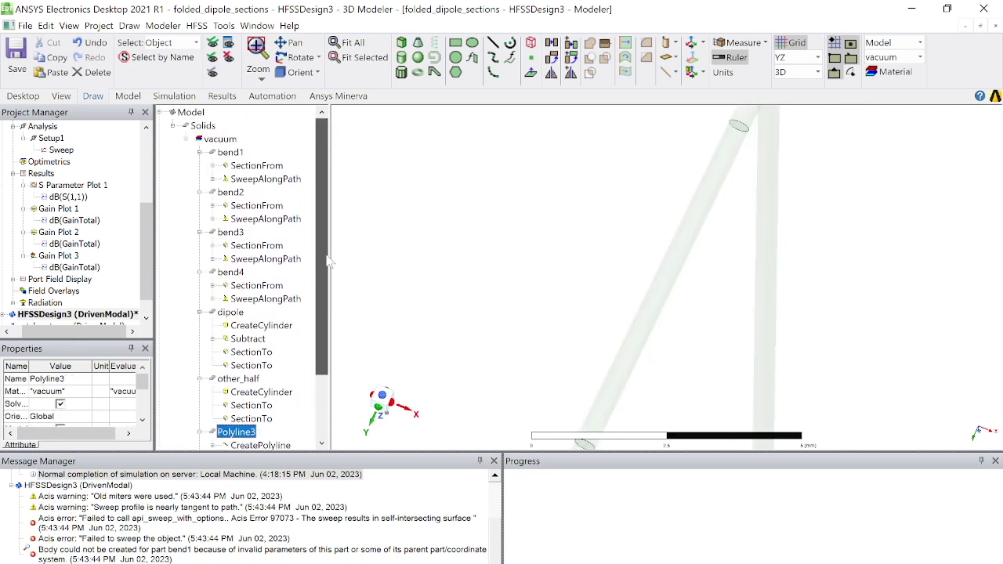
pyautogui.click(231, 313)
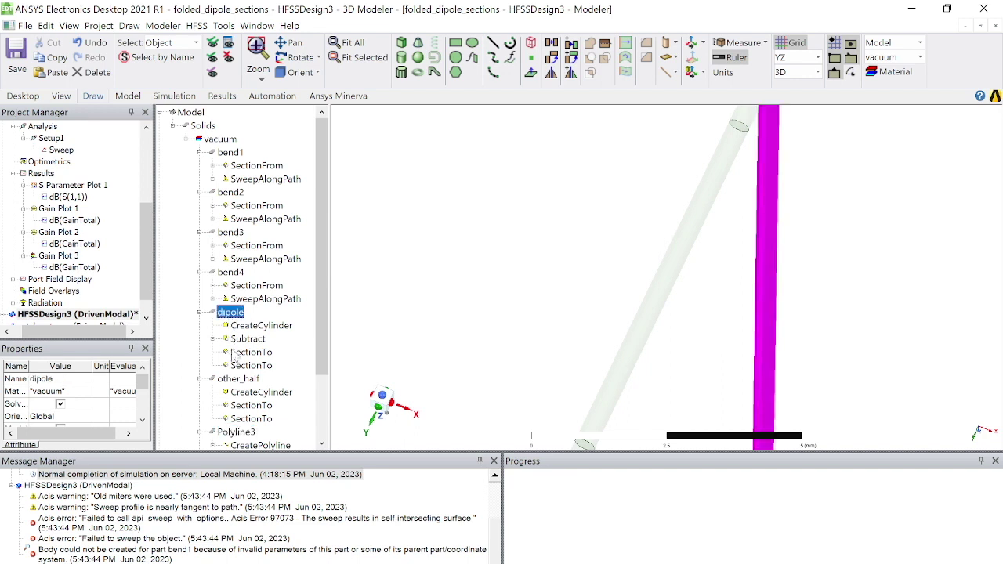
pyautogui.click(245, 379)
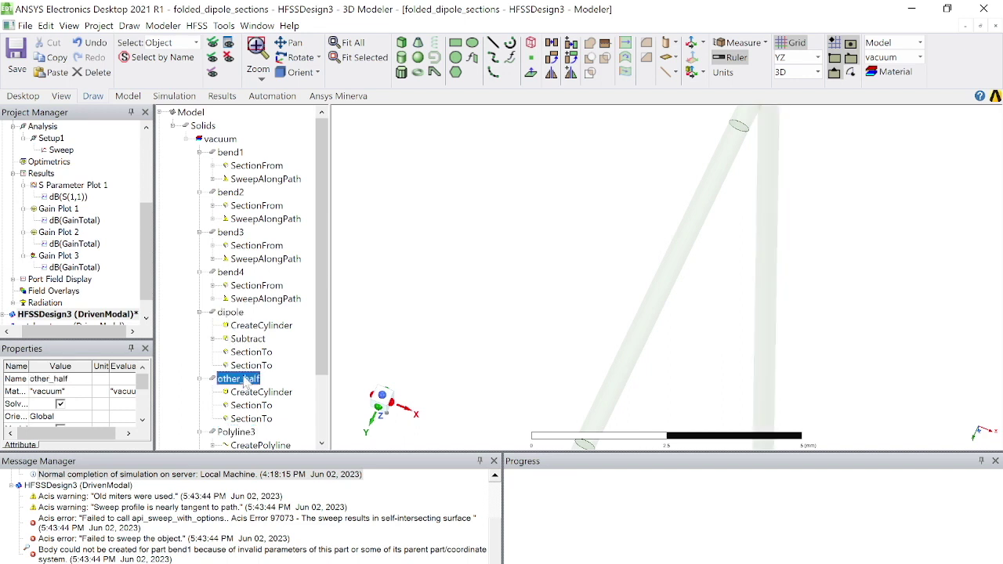
pyautogui.keyDown('ctrl'); pyautogui.click(249, 433); pyautogui.keyUp('ctrl')
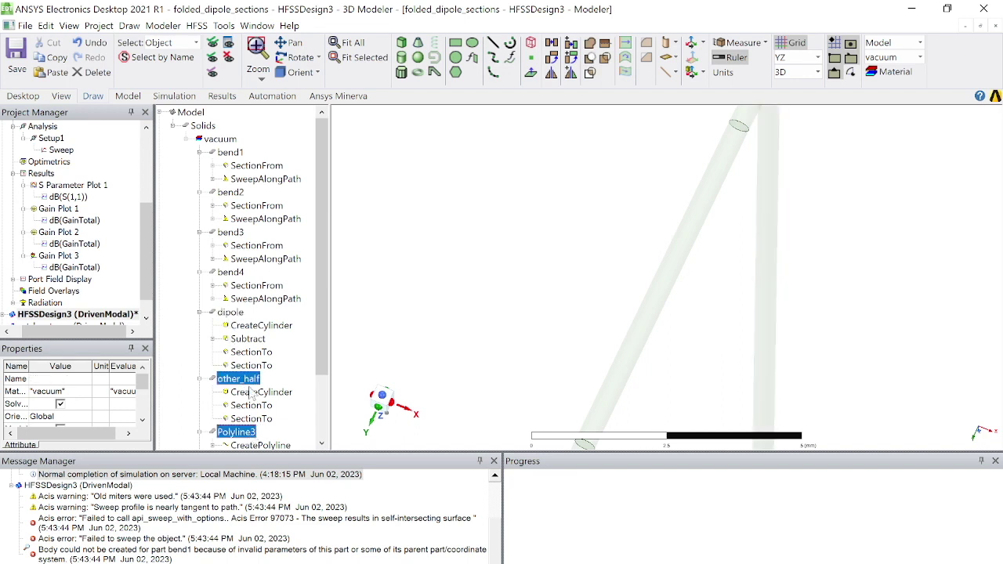
pyautogui.keyDown('ctrl'); pyautogui.click(263, 353); pyautogui.keyUp('ctrl')
pyautogui.keyDown('ctrl'); pyautogui.click(263, 365); pyautogui.keyUp('ctrl')
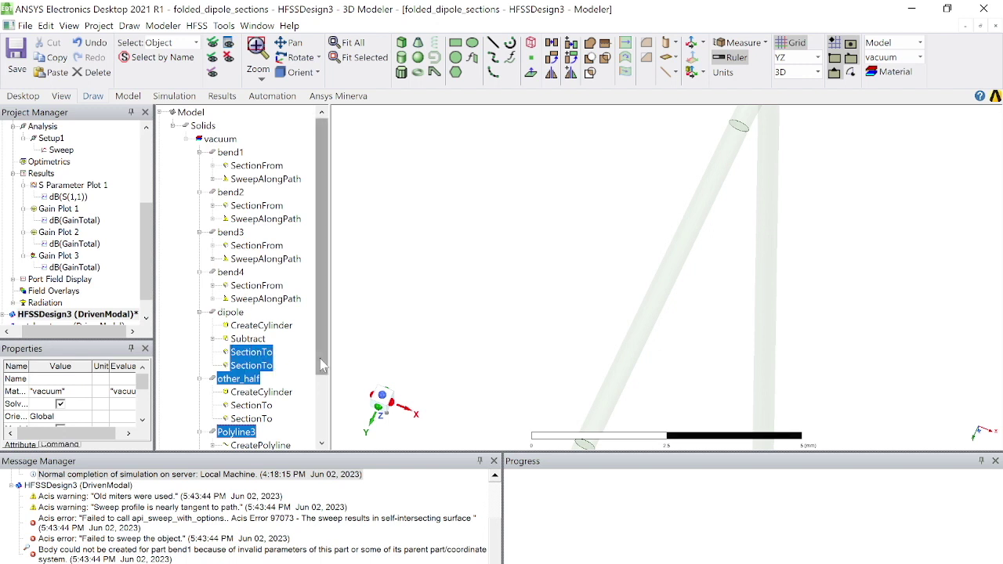
pyautogui.keyDown('ctrl'); pyautogui.click(267, 353); pyautogui.keyUp('ctrl')
pyautogui.keyDown('ctrl'); pyautogui.click(266, 365); pyautogui.keyUp('ctrl')
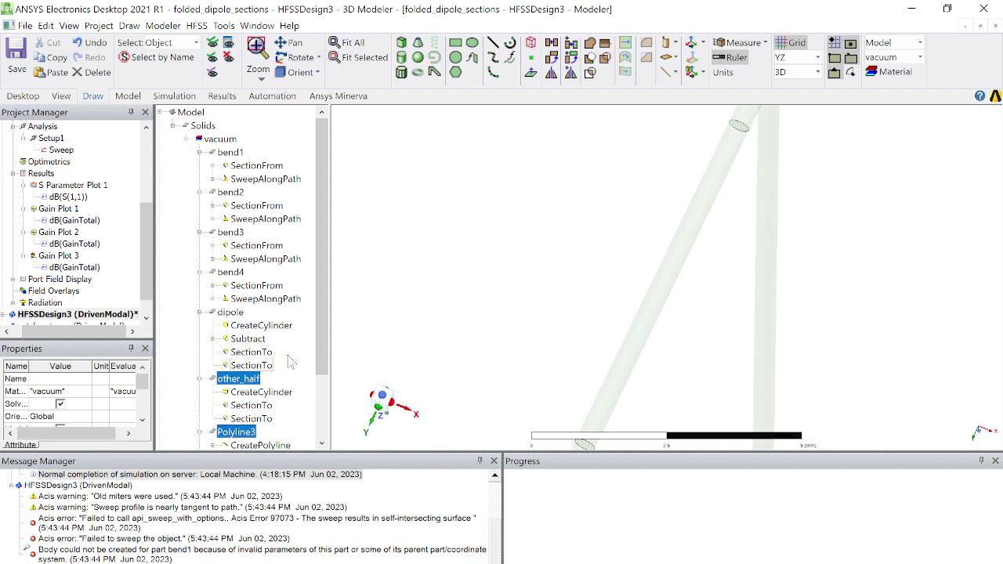
pyautogui.moveTo(319, 327)
pyautogui.mouseDown()
pyautogui.moveTo(321, 390)
pyautogui.moveTo(330, 311)
pyautogui.mouseUp()
pyautogui.keyDown('ctrl'); pyautogui.click(251, 380); pyautogui.keyUp('ctrl')
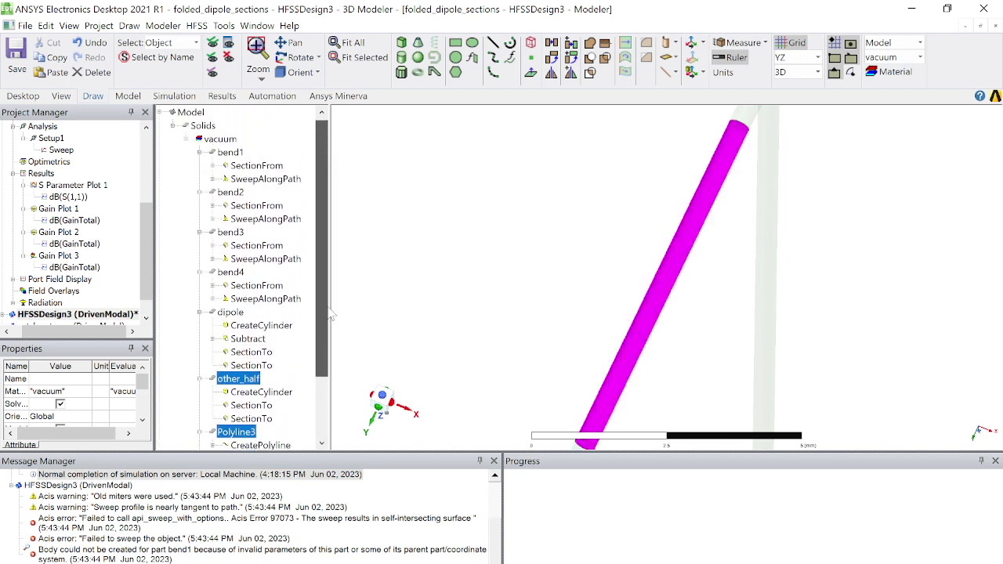
pyautogui.keyDown('ctrl'); pyautogui.click(239, 313); pyautogui.keyUp('ctrl')
pyautogui.keyDown('ctrl'); pyautogui.click(230, 271); pyautogui.keyUp('ctrl')
pyautogui.keyDown('ctrl'); pyautogui.click(230, 232); pyautogui.keyUp('ctrl')
pyautogui.keyDown('ctrl'); pyautogui.click(237, 193); pyautogui.keyUp('ctrl')
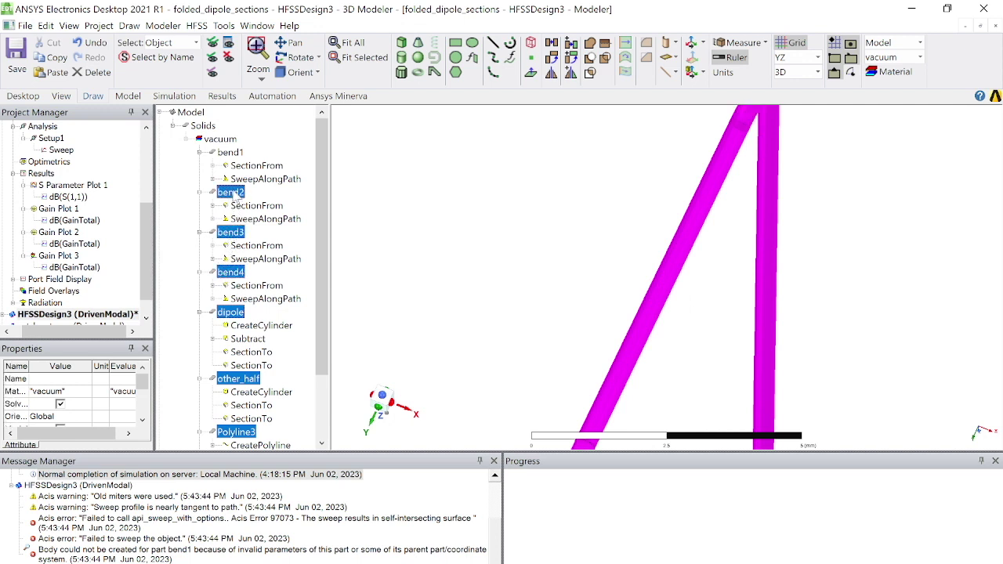
pyautogui.keyDown('ctrl'); pyautogui.click(237, 153); pyautogui.keyUp('ctrl')
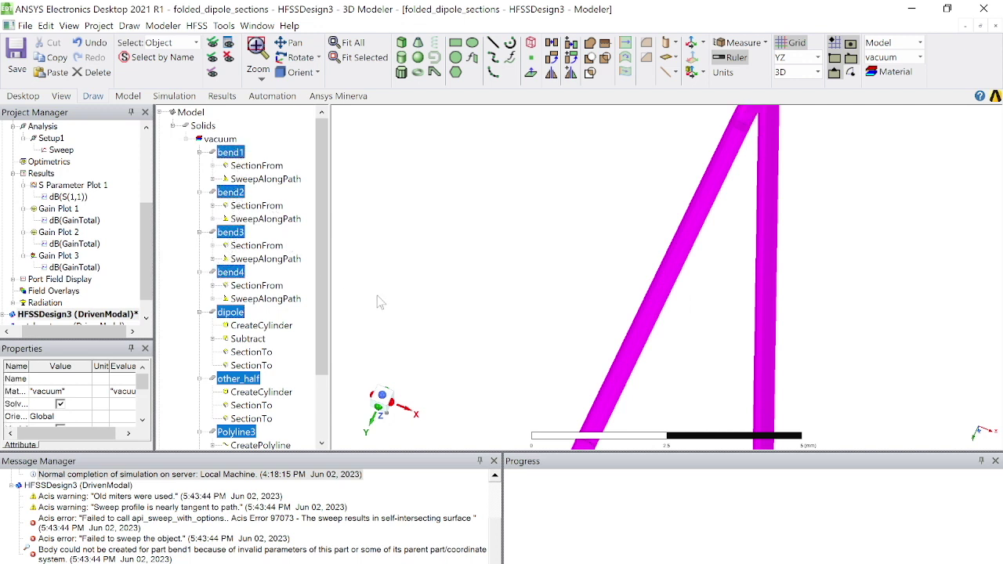
pyautogui.scroll(-6, 679, 347)
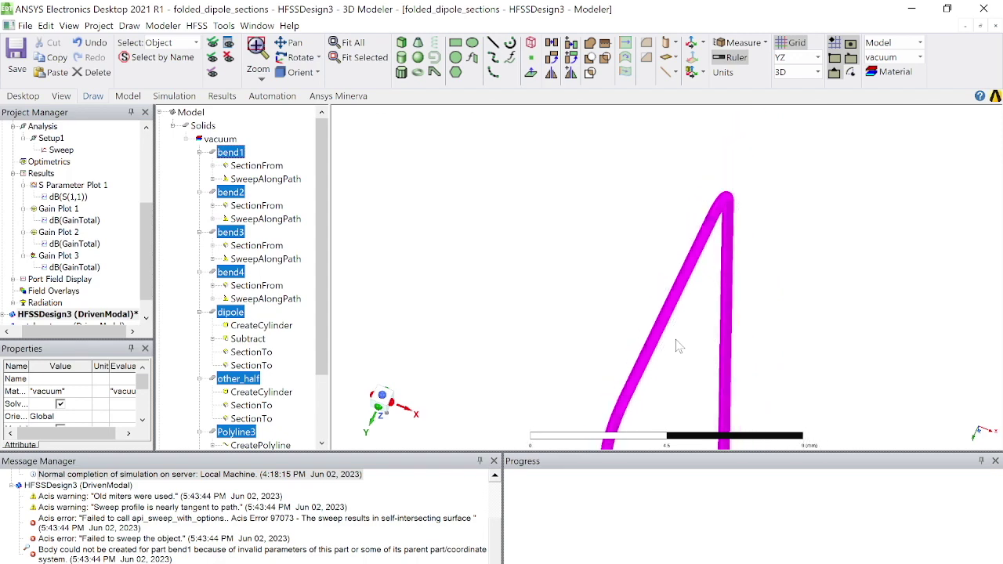
pyautogui.scroll(-2, 679, 346)
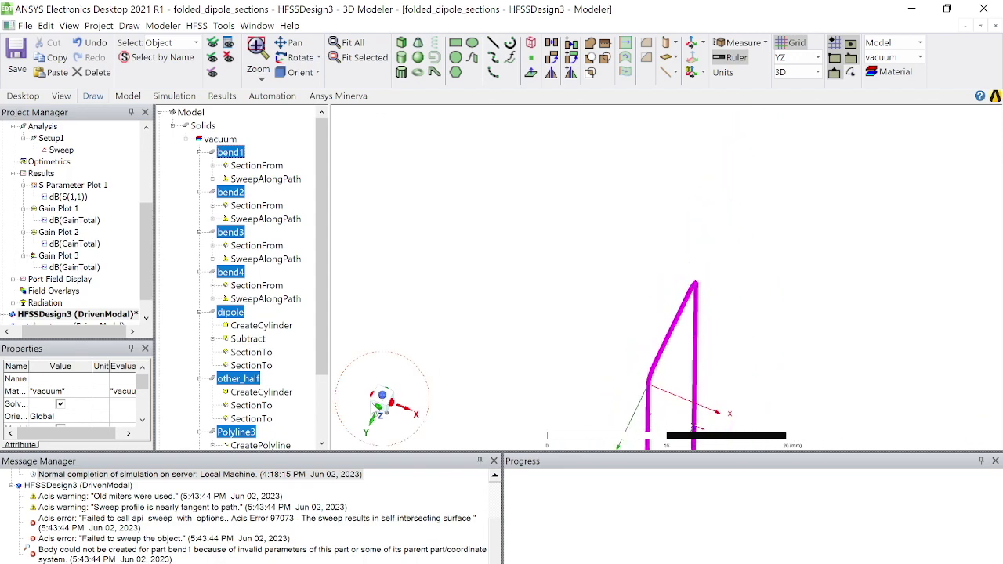
pyautogui.click(380, 405)
pyautogui.moveTo(381, 405)
pyautogui.mouseDown()
pyautogui.moveTo(370, 344)
pyautogui.moveTo(385, 415)
pyautogui.mouseUp()
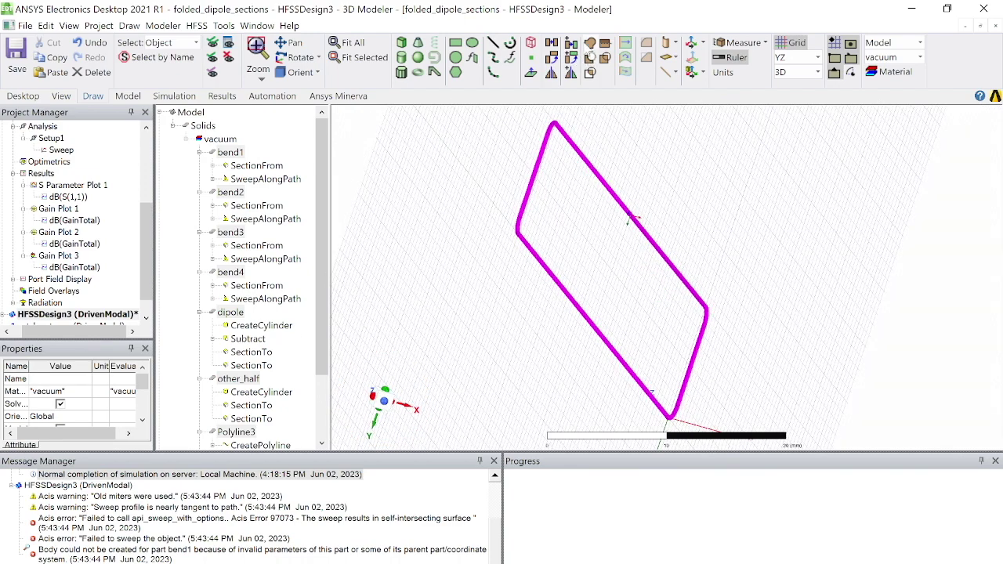
pyautogui.click(591, 44)
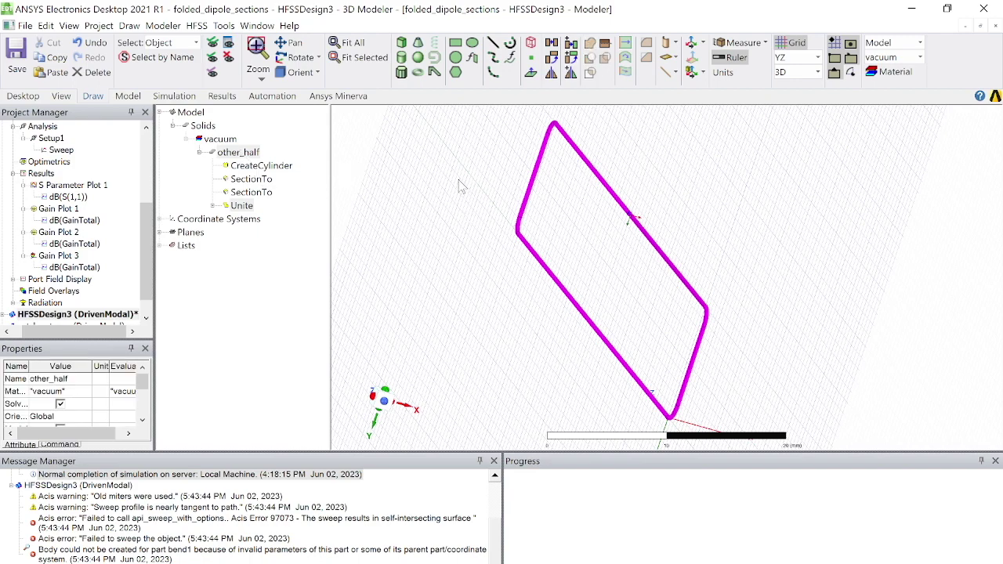
# - Assign the pec material to the united solid other_half
pyautogui.click(233, 157)
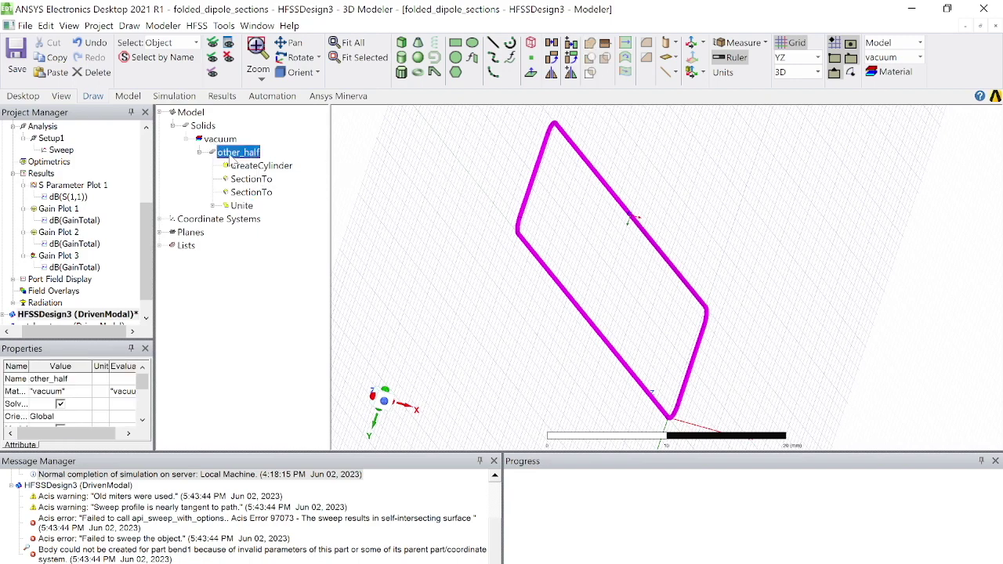
pyautogui.click(60, 391)
pyautogui.click(65, 434)
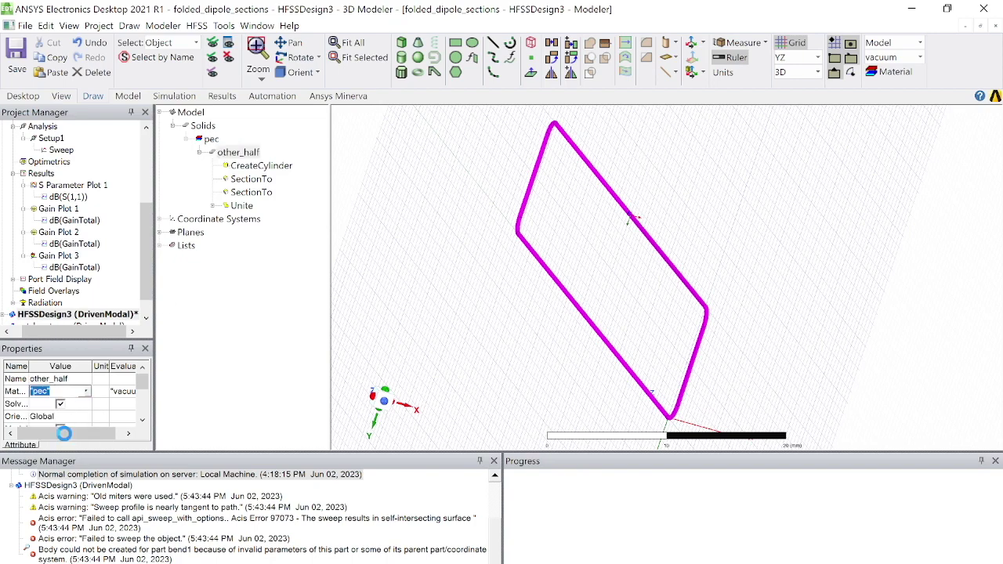
# - Clear the logged messages of HFSSDesign3 and HFSSDesign2
pyautogui.click(251, 540)
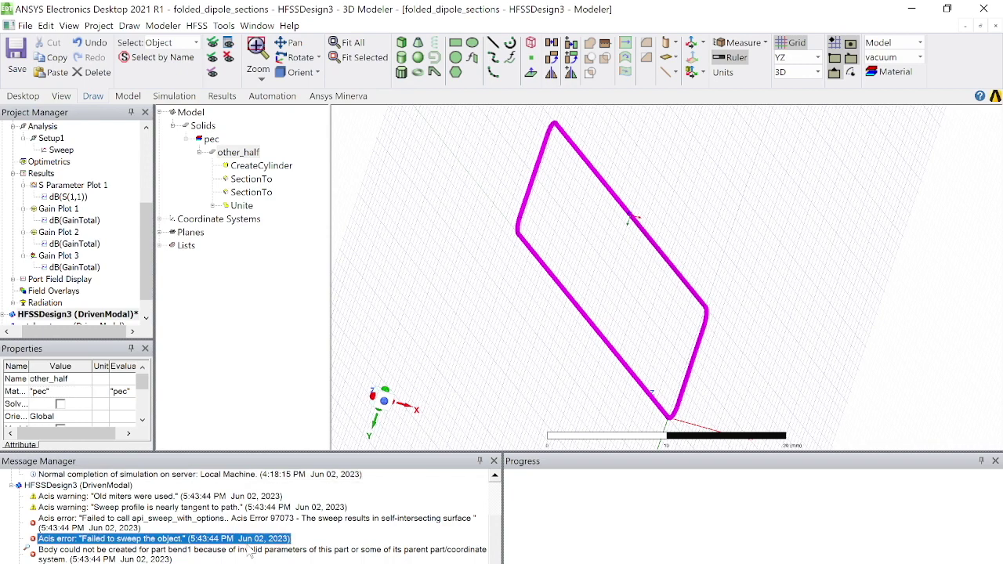
pyautogui.rightClick(249, 554)
pyautogui.click(317, 484)
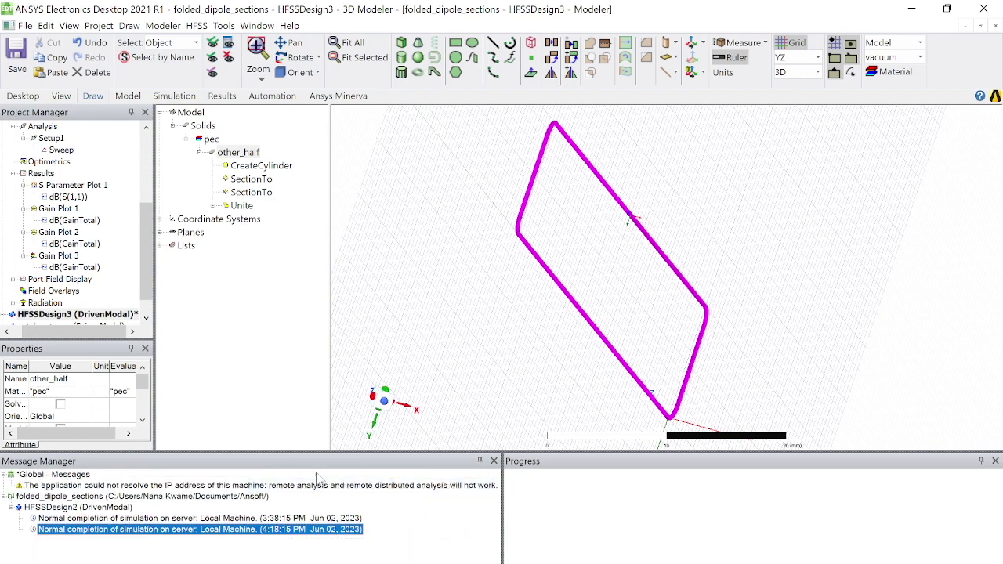
pyautogui.rightClick(249, 530)
pyautogui.click(287, 469)
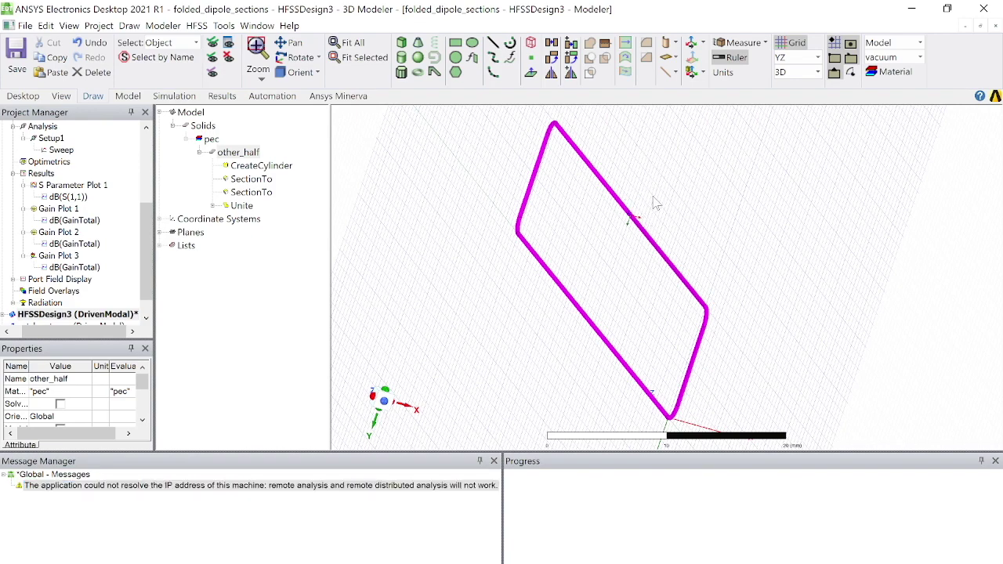
# - Draw a rectangle about 0.4 by 0.9 mm in the YZ plane across the rod gap, starting at (0, -10.2, 30.45) mm, and name it port
pyautogui.click(660, 197)
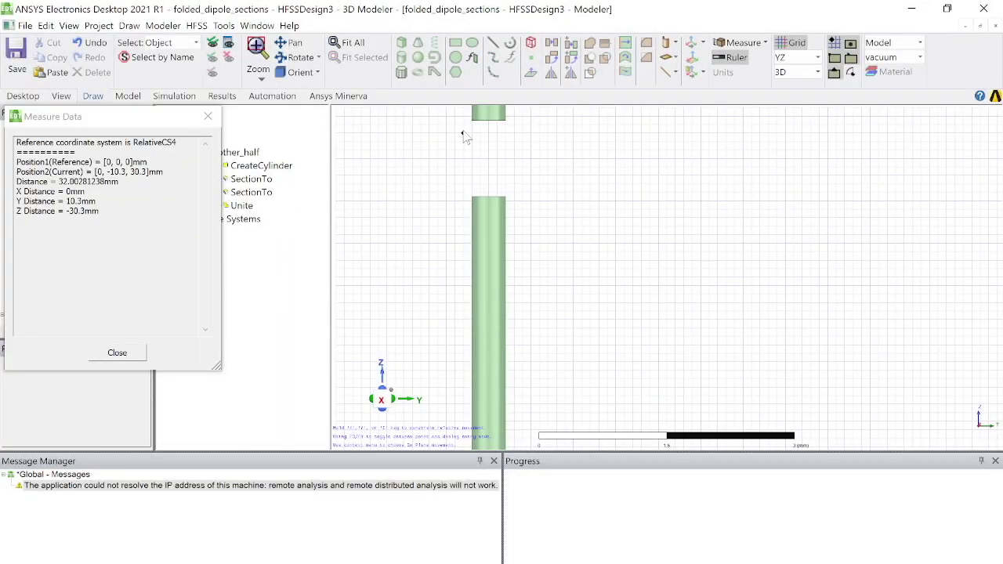
pyautogui.click(473, 119)
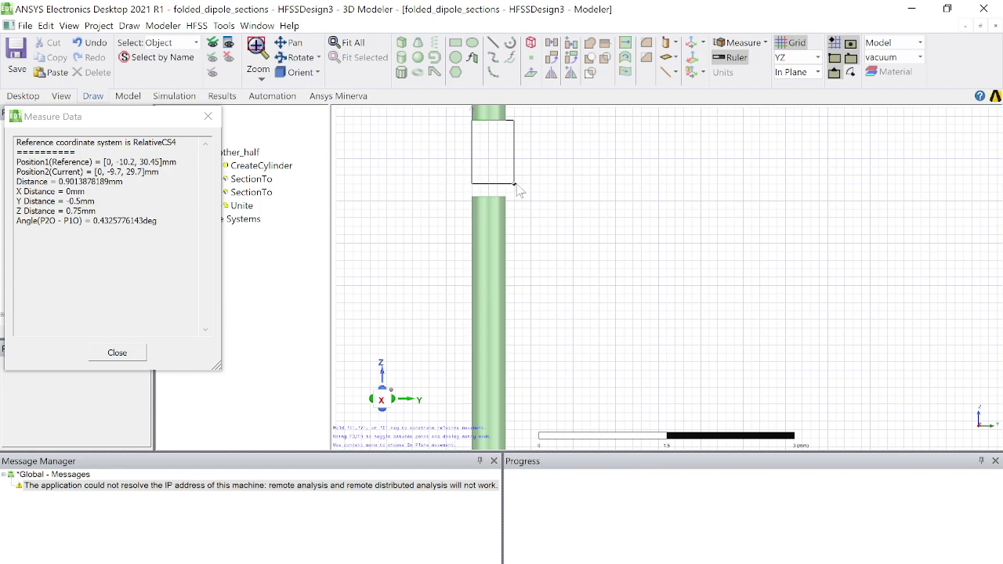
pyautogui.click(507, 195)
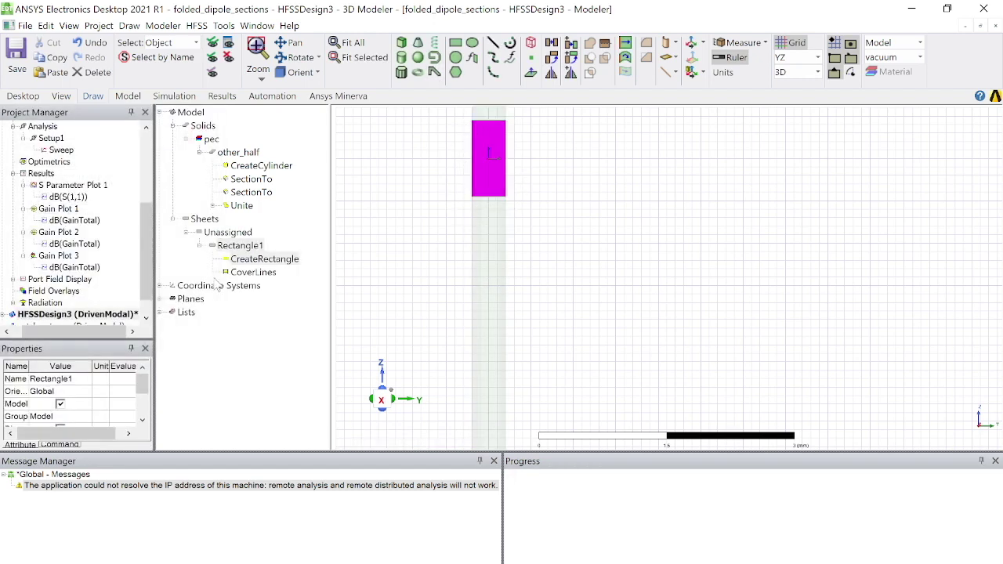
pyautogui.click(80, 379)
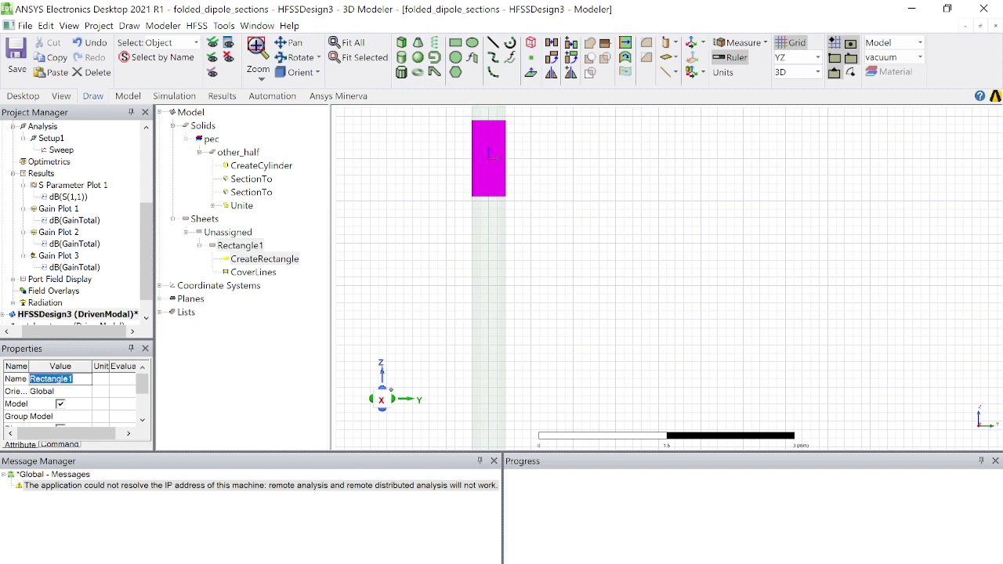
pyautogui.write('port')
pyautogui.press('Return')
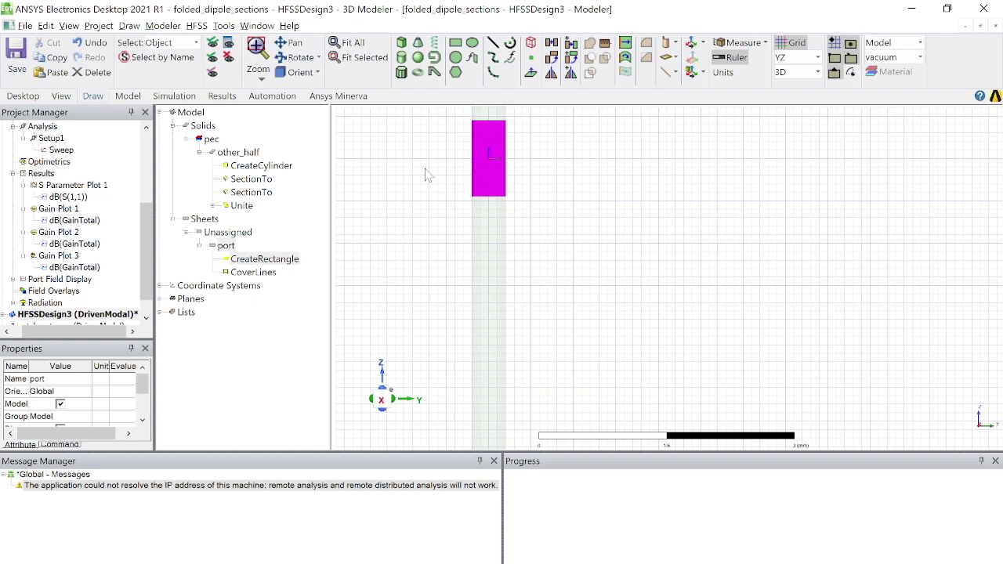
# - Begin assigning a lumped port excitation to the port sheet with a full port impedance of 50 ohm
pyautogui.keyDown('shift'); pyautogui.moveTo(458, 164); pyautogui.dragTo(469, 200); pyautogui.keyUp('shift')
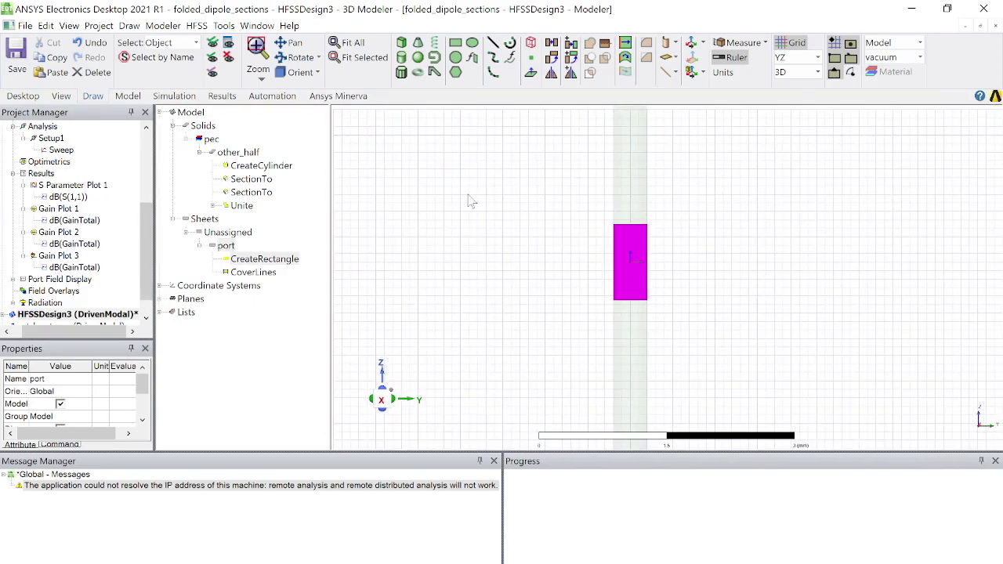
pyautogui.click(256, 45)
pyautogui.moveTo(575, 208); pyautogui.dragTo(704, 369)
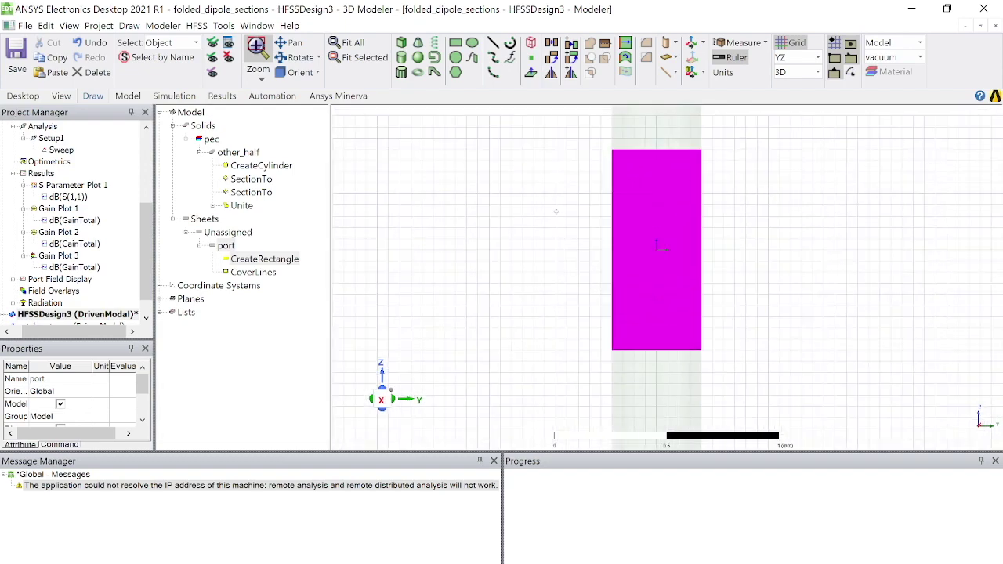
pyautogui.moveTo(538, 128); pyautogui.dragTo(851, 351)
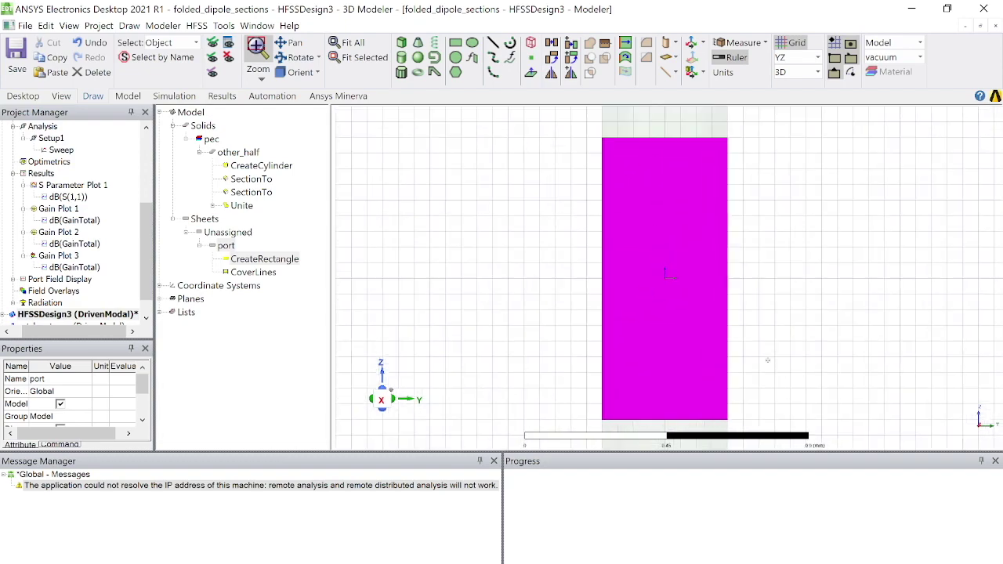
pyautogui.moveTo(735, 339); pyautogui.dragTo(535, 315)
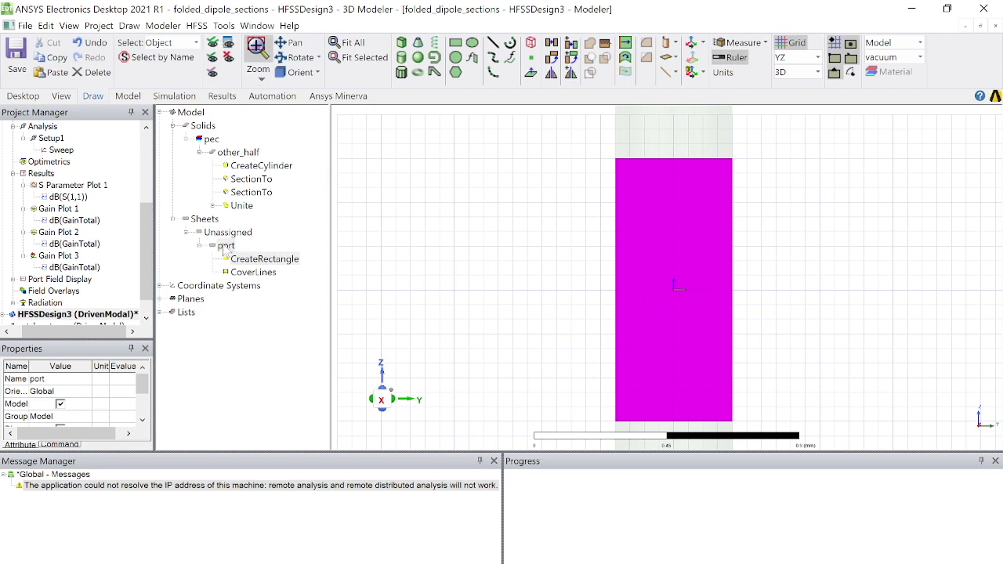
pyautogui.rightClick(225, 245)
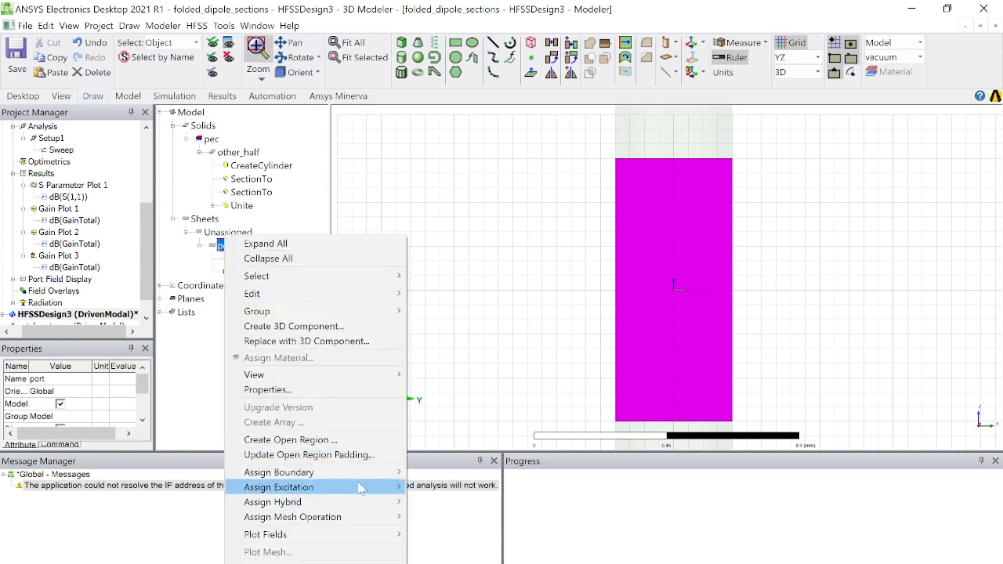
pyautogui.moveTo(365, 489)
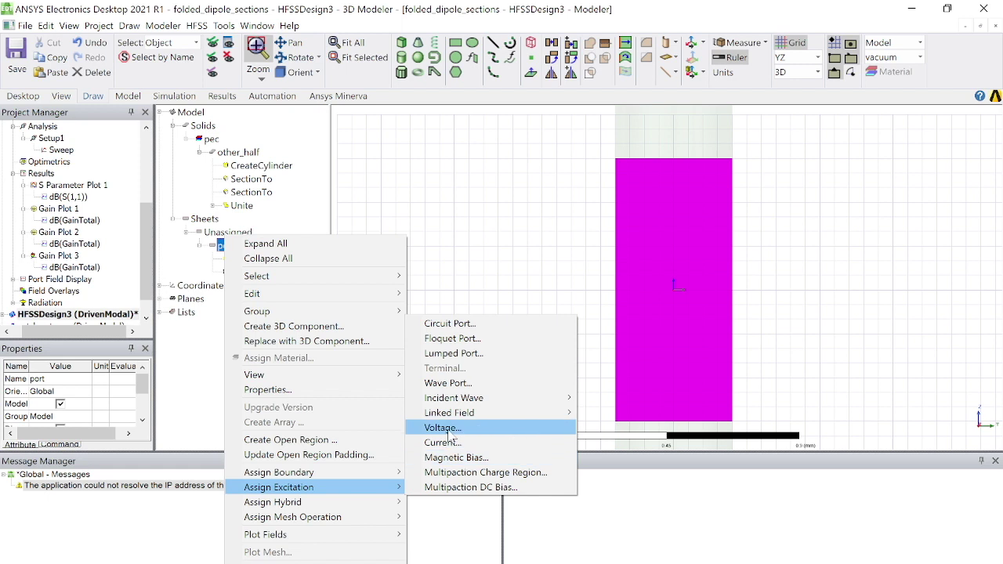
pyautogui.click(462, 352)
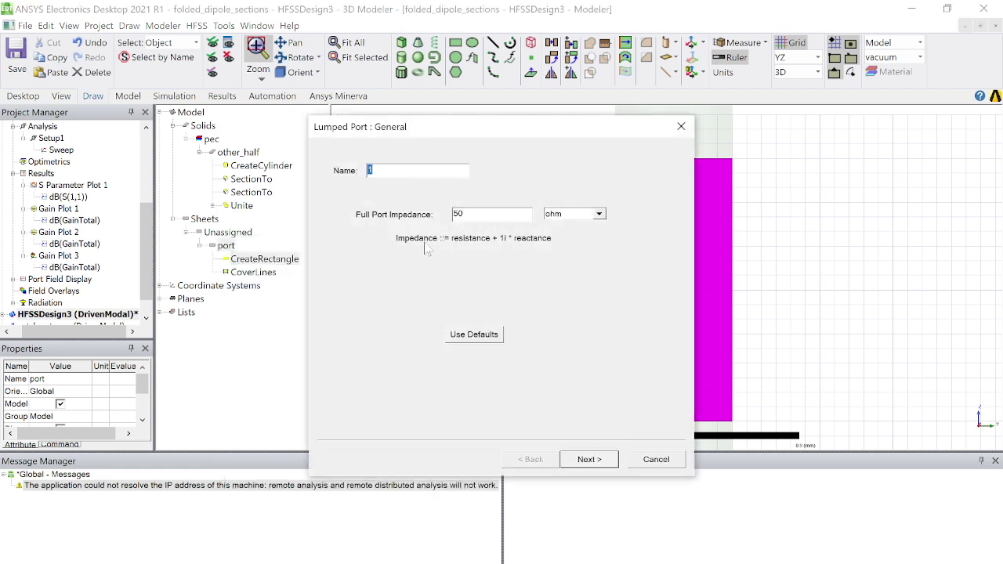
pyautogui.click(589, 459)
# - Define the port's integration line from the lower edge centre at (0, -10, 29.55) mm to the upper edge centre and finish the lumped port
pyautogui.click(450, 223)
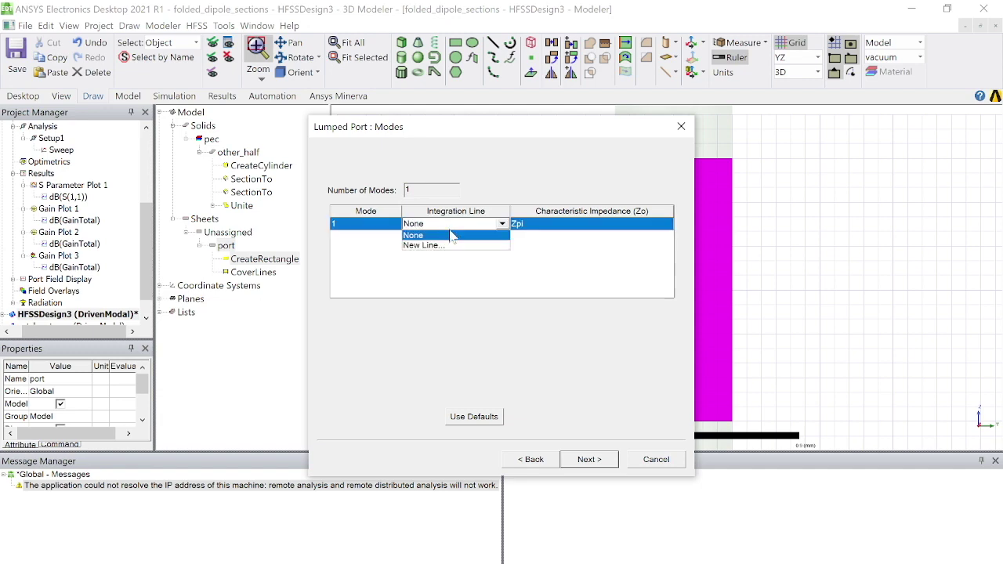
pyautogui.click(450, 242)
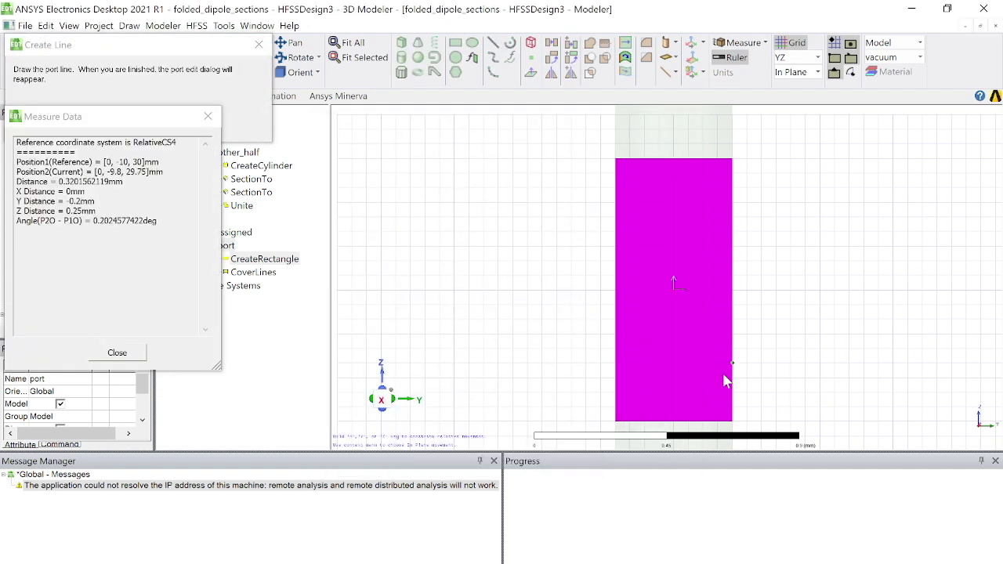
pyautogui.click(673, 422)
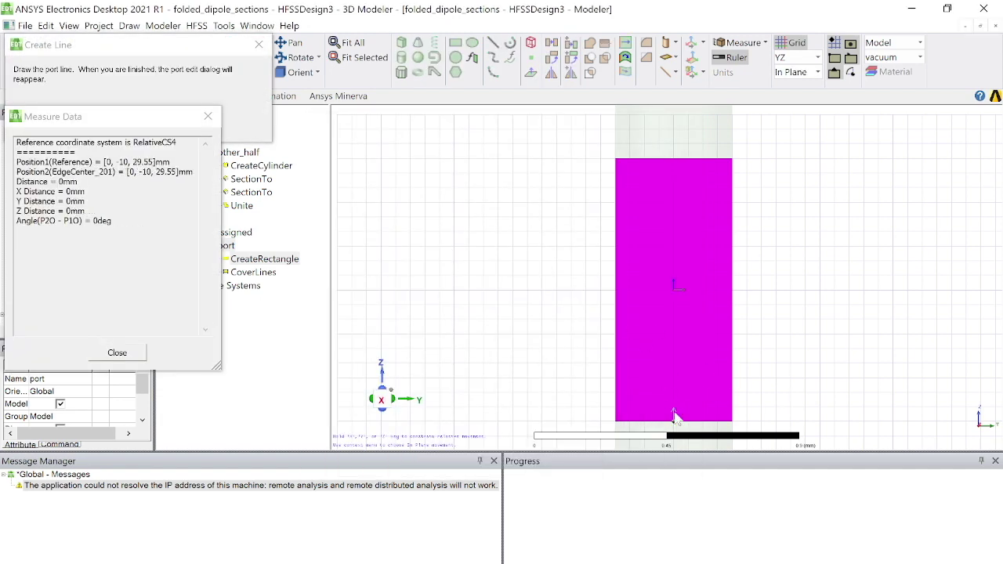
pyautogui.click(673, 159)
pyautogui.click(588, 459)
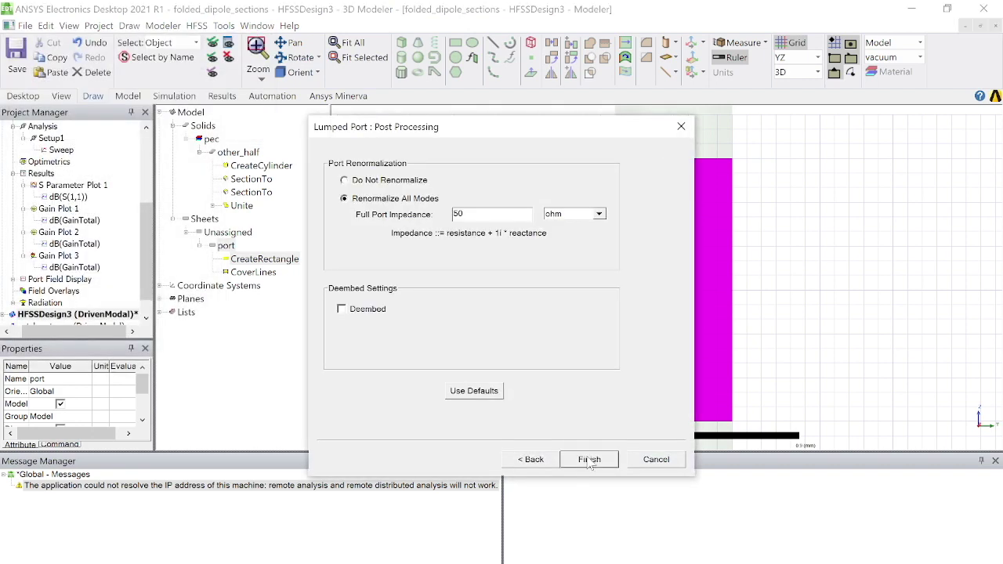
pyautogui.click(589, 460)
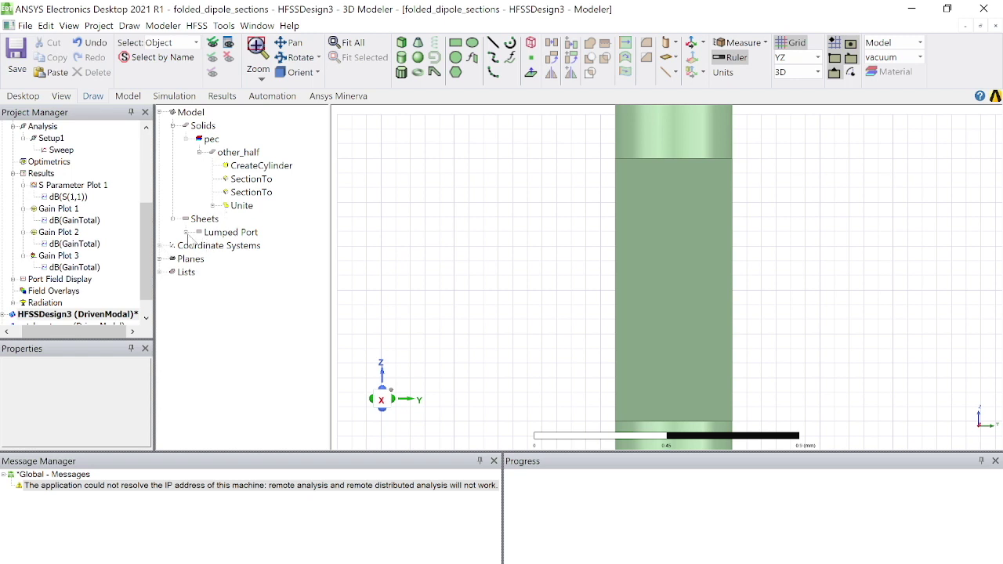
# - Color the port sheet light red (255, 128, 128) and set its transparency to 0.24
pyautogui.click(187, 233)
pyautogui.click(226, 246)
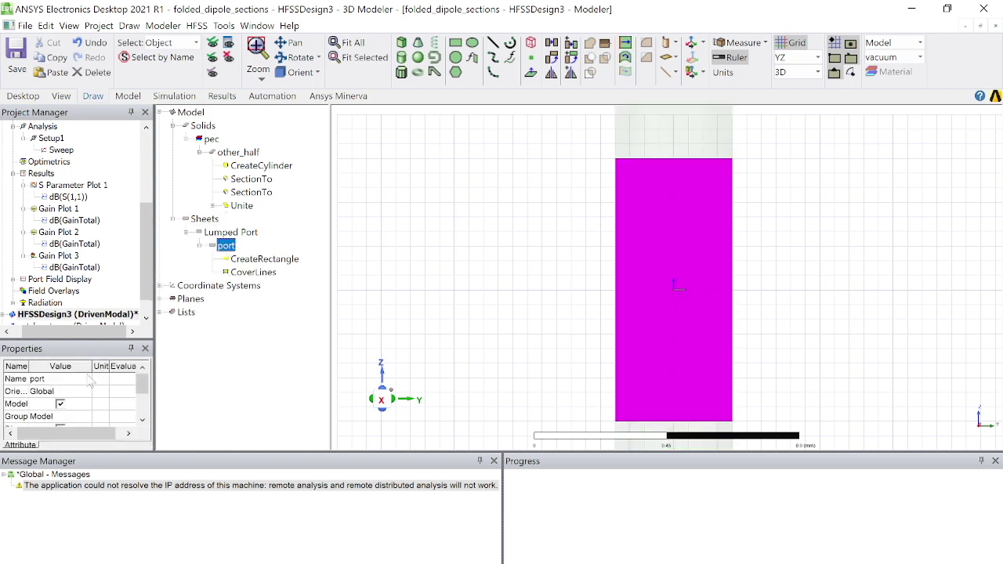
pyautogui.click(89, 404)
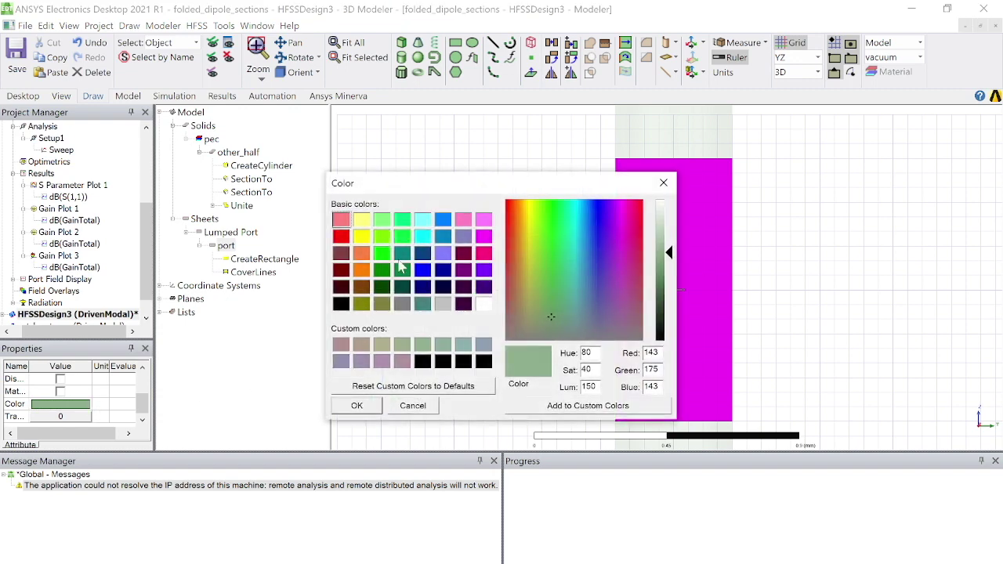
pyautogui.click(341, 220)
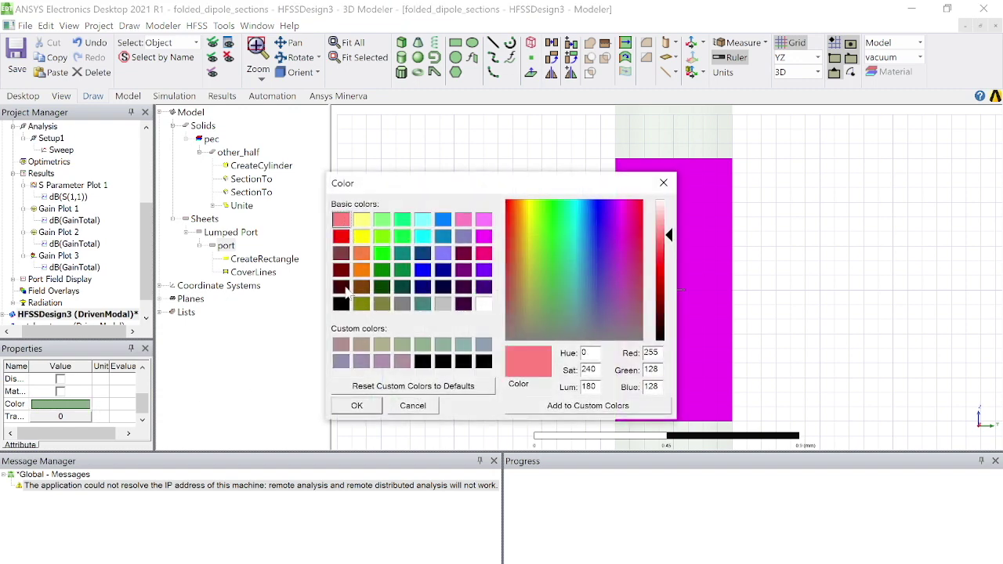
pyautogui.click(357, 405)
pyautogui.click(87, 417)
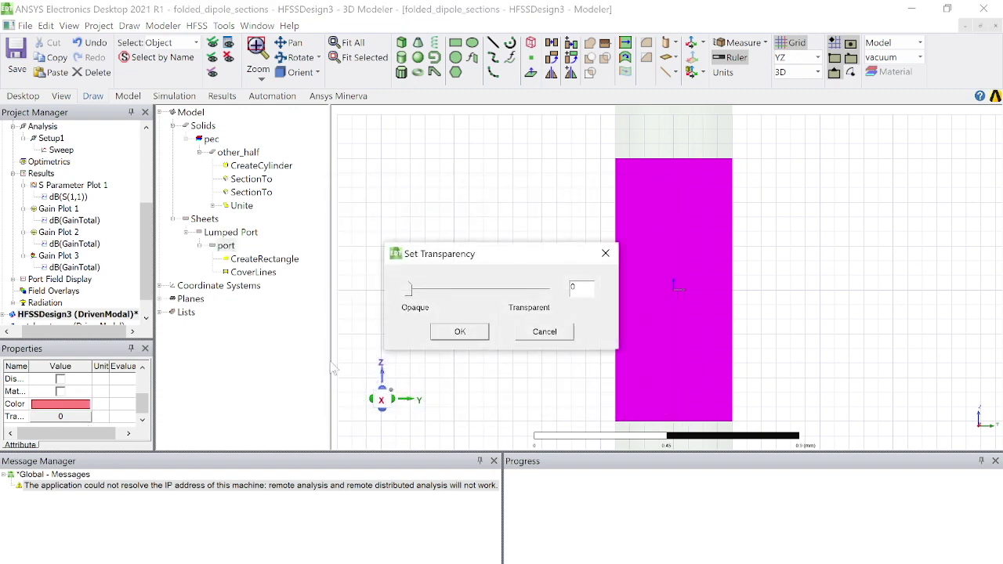
pyautogui.moveTo(411, 290); pyautogui.dragTo(444, 297)
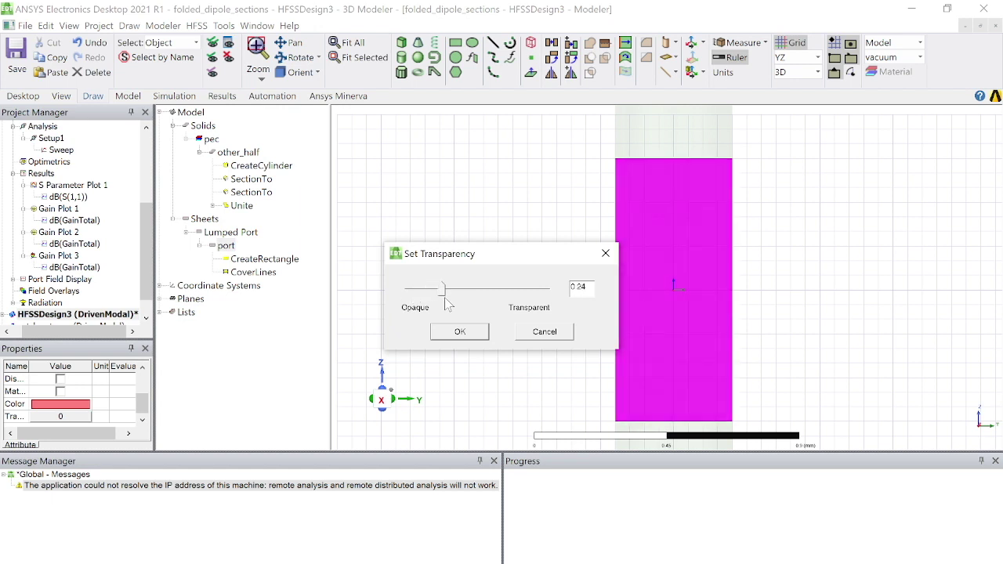
pyautogui.click(469, 334)
pyautogui.click(449, 269)
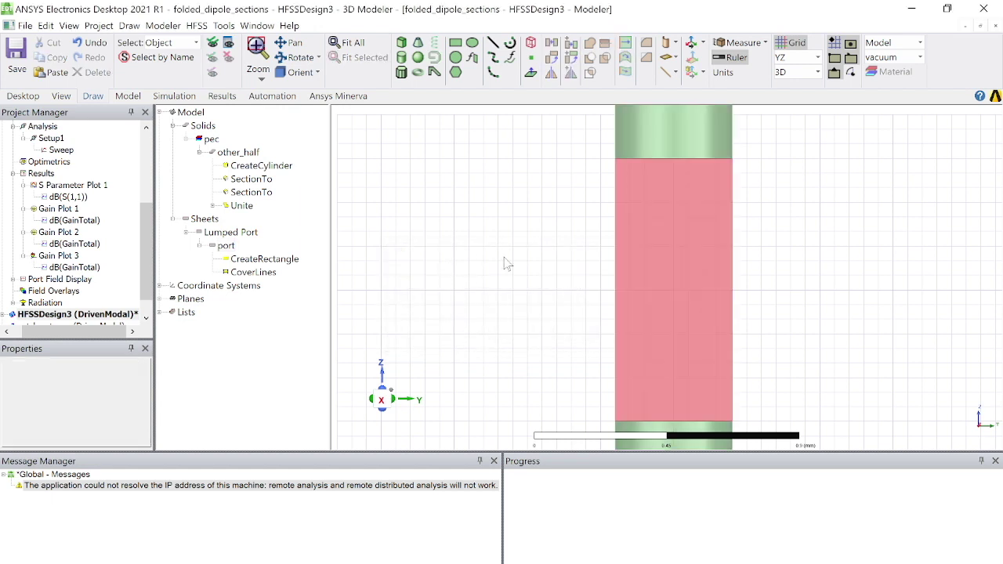
# - Set the drawing plane to XY and make Global the working coordinate system
pyautogui.click(346, 42)
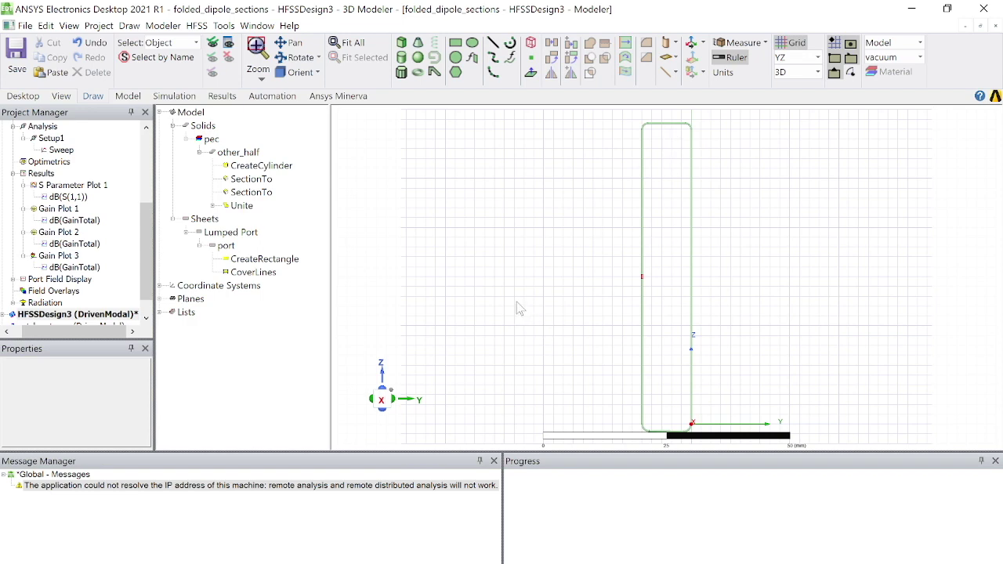
pyautogui.click(794, 59)
pyautogui.click(786, 72)
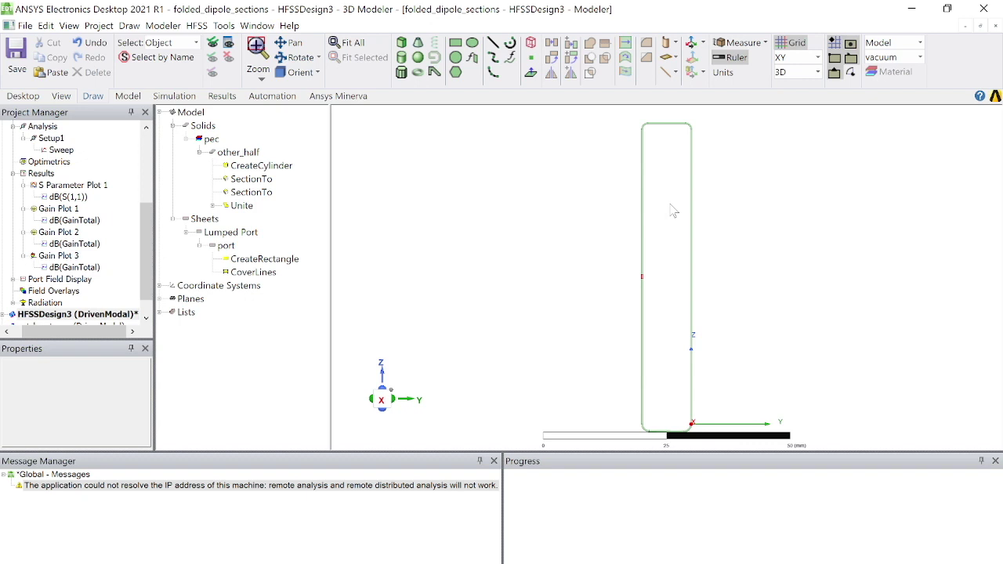
pyautogui.scroll(-3, 671, 214)
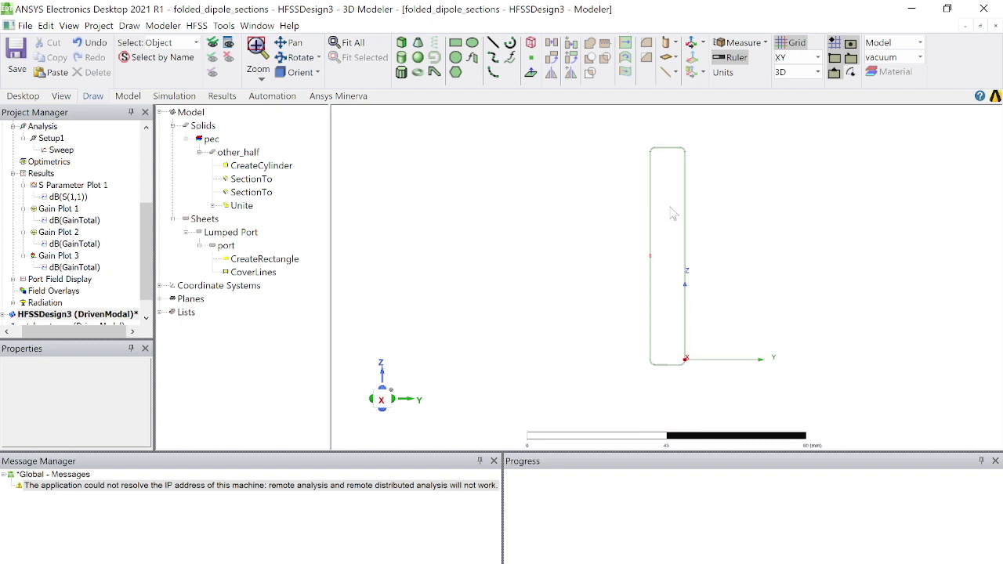
pyautogui.keyDown('alt'); pyautogui.moveTo(666, 195); pyautogui.dragTo(670, 249); pyautogui.keyUp('alt')
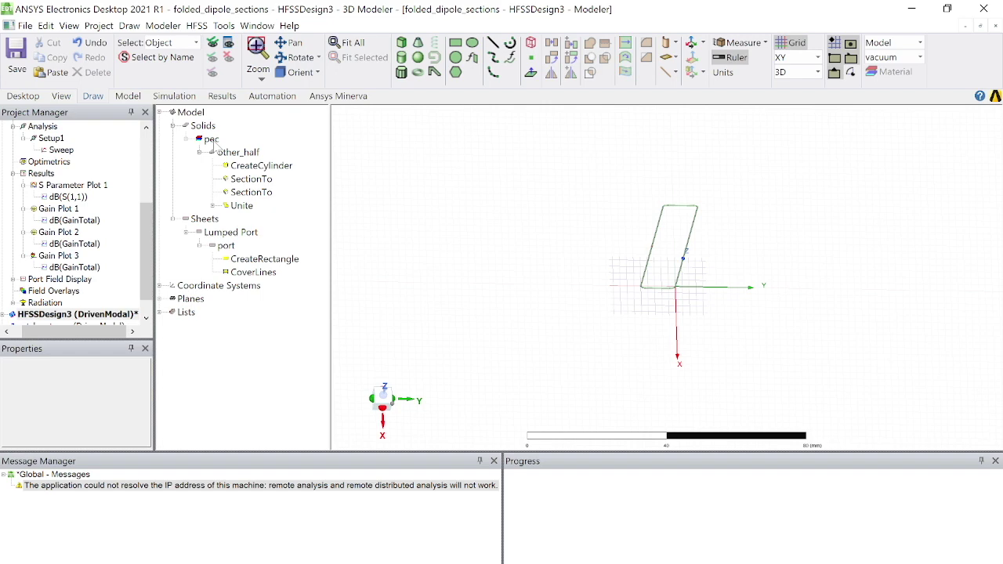
pyautogui.click(160, 285)
pyautogui.click(203, 299)
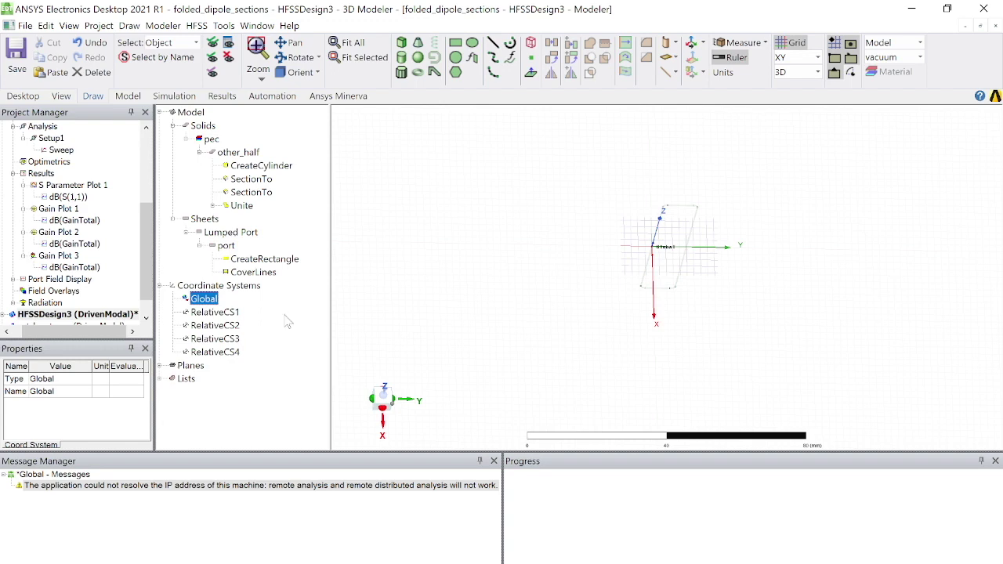
# - Draw a vacuum box with its base from (-12, -10, 0) to (10, 20, 0) mm, extending in the negative Z direction
pyautogui.click(278, 389)
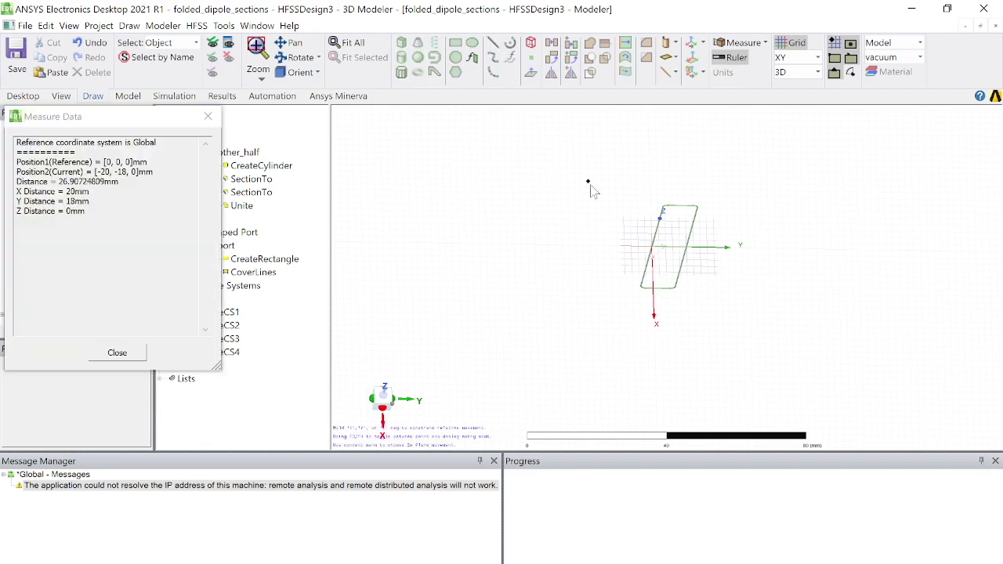
pyautogui.click(616, 208)
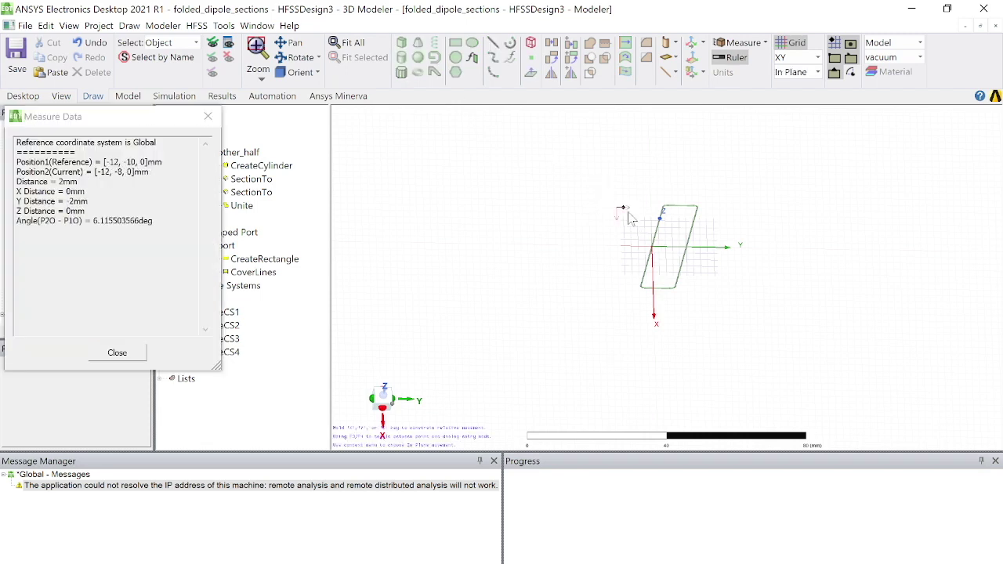
pyautogui.click(723, 285)
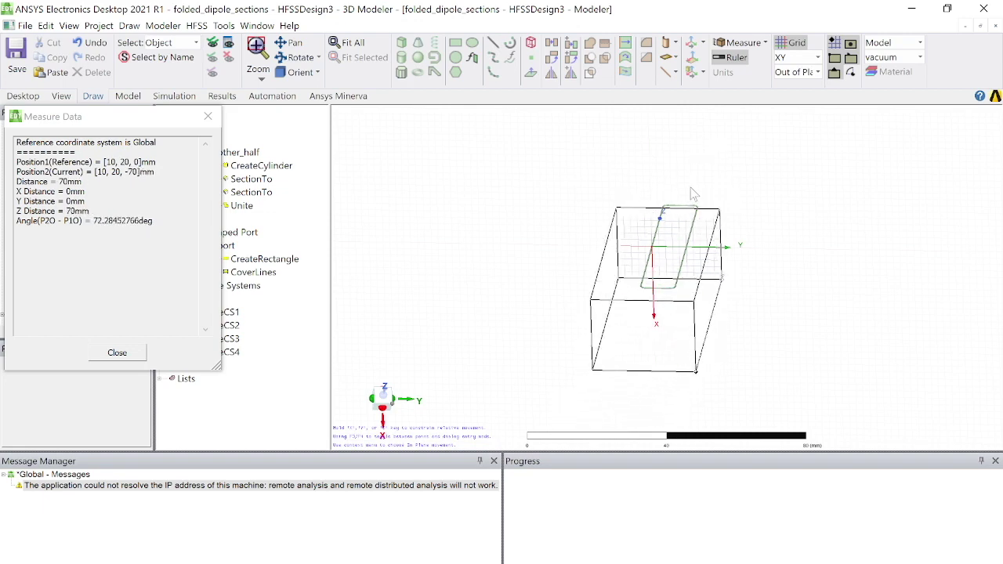
pyautogui.click(694, 182)
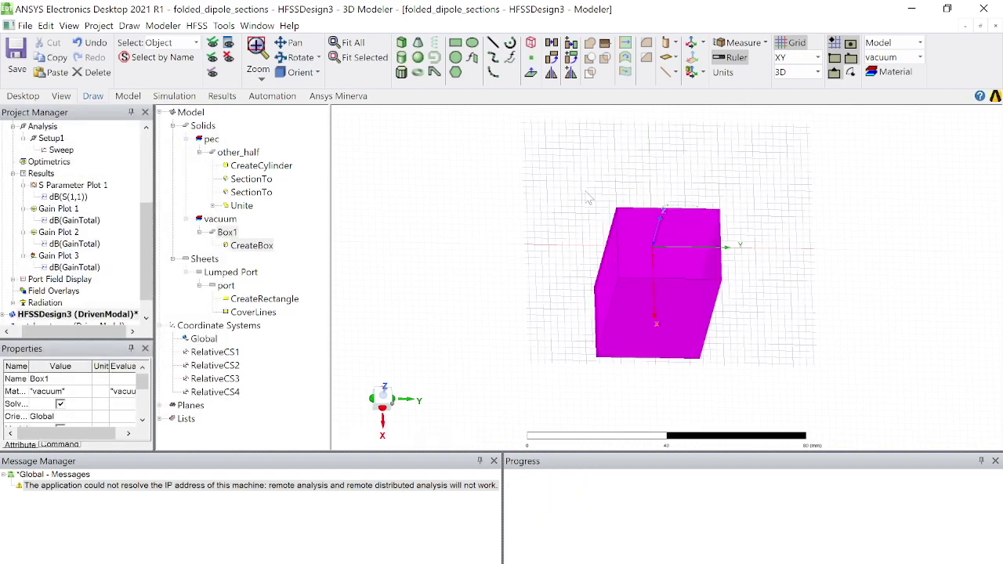
# - Rename the vacuum box as radbox
pyautogui.click(88, 380)
pyautogui.write('r')
pyautogui.press('Return')
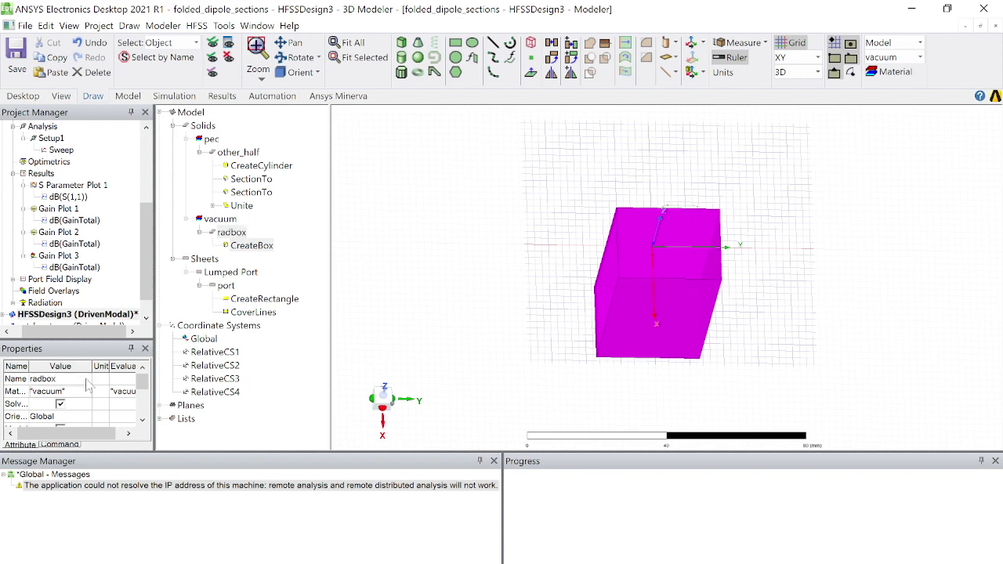
# - Set the radbox dimensions to 80 mm in X, 80 mm in Y and 150 mm in Z
pyautogui.click(258, 250)
pyautogui.doubleClick(258, 257)
pyautogui.click(123, 275)
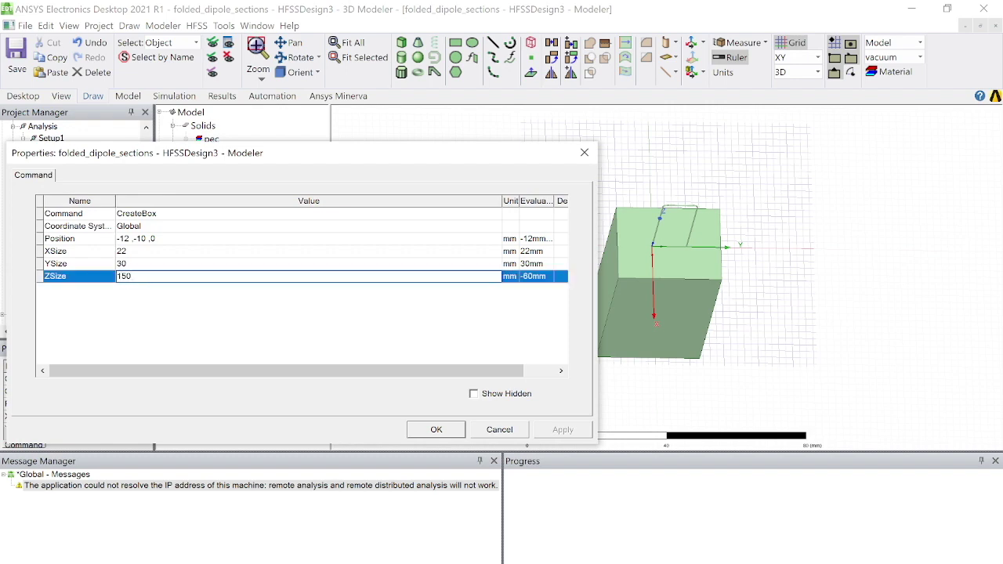
pyautogui.click(124, 251)
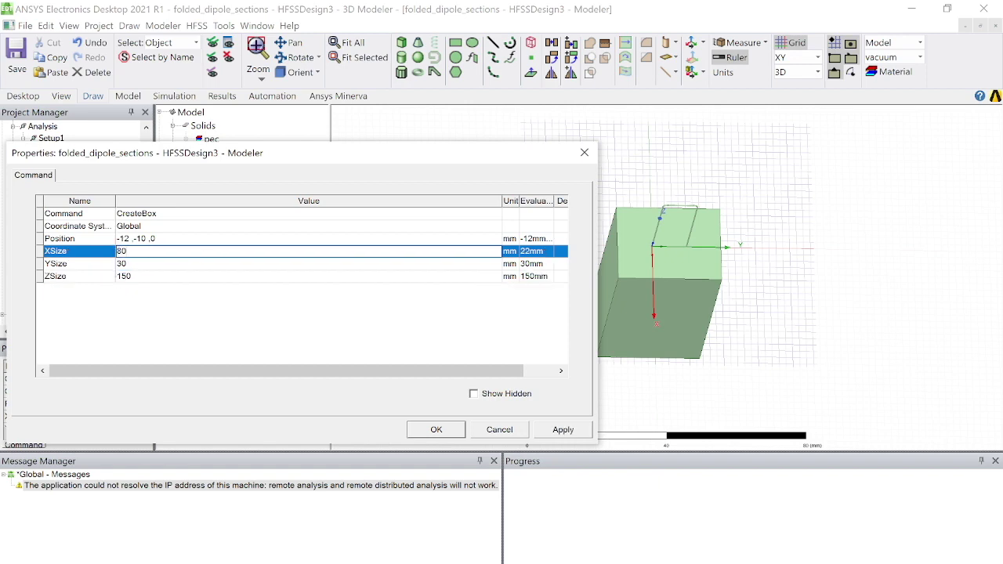
pyautogui.press('Tab')
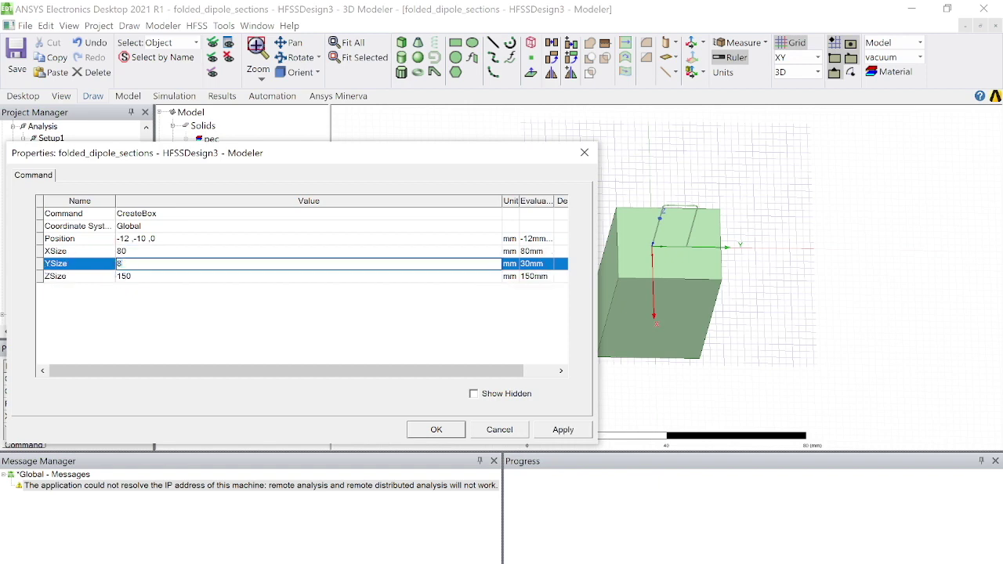
pyautogui.write('80')
# - Set the radbox position to (-80/2, -80/2.5, -150/2) mm so it surrounds the antenna, and apply the change
pyautogui.click(126, 239)
pyautogui.press('BackSpace')
pyautogui.press('BackSpace')
pyautogui.write('80/2.5')
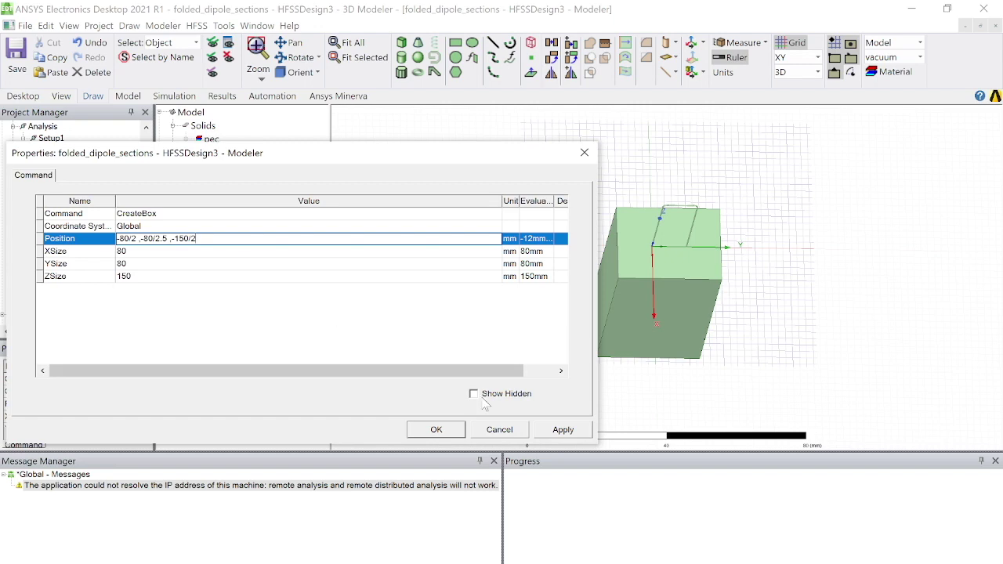
pyautogui.click(550, 434)
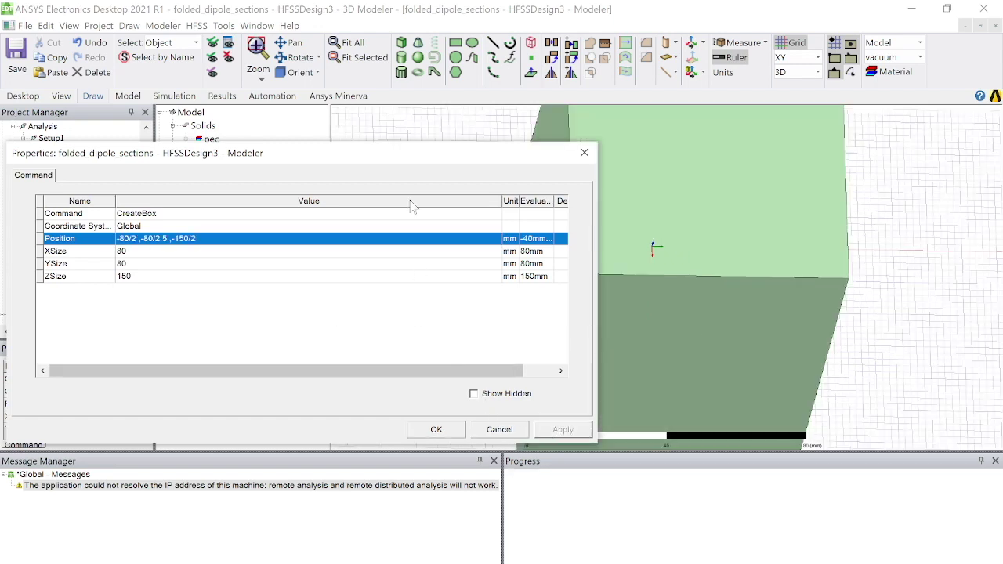
pyautogui.click(586, 153)
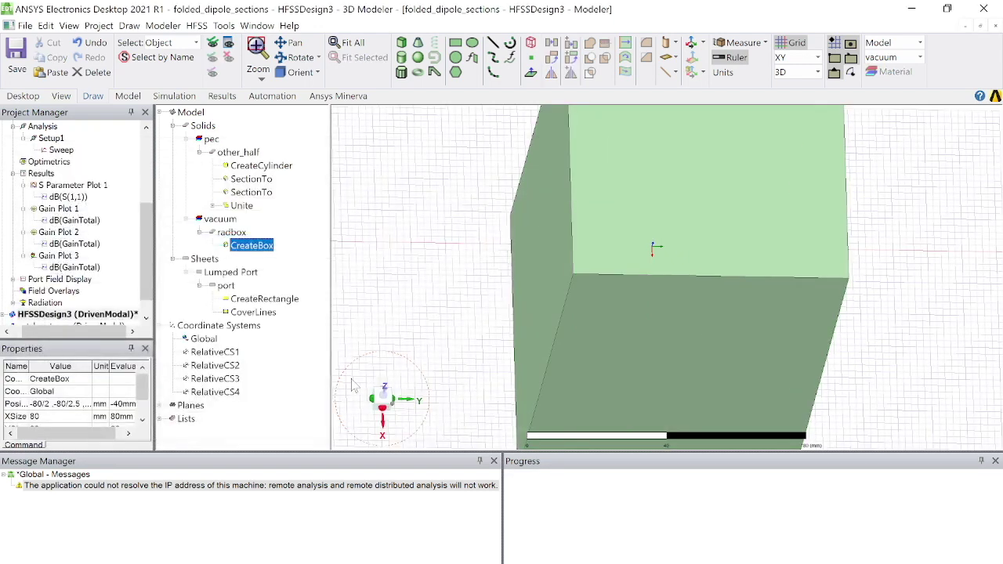
# - Set the transparency of radbox to 0.9
pyautogui.click(242, 234)
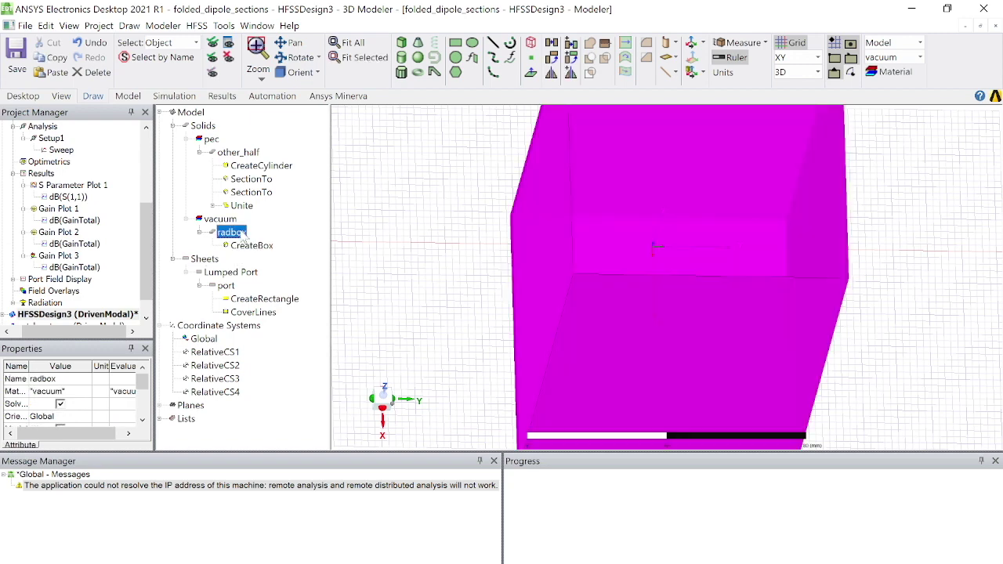
pyautogui.scroll(-3, 64, 417)
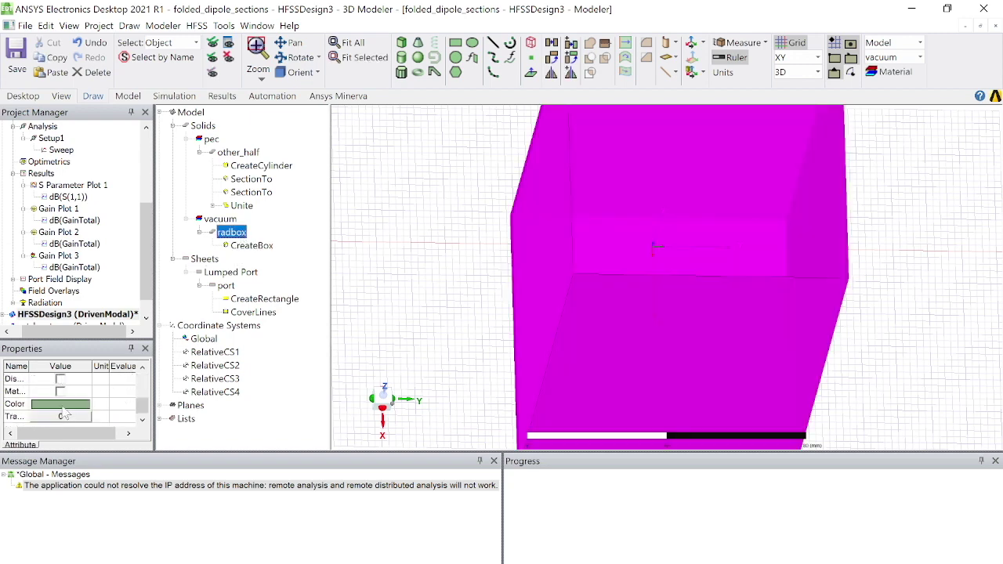
pyautogui.click(72, 416)
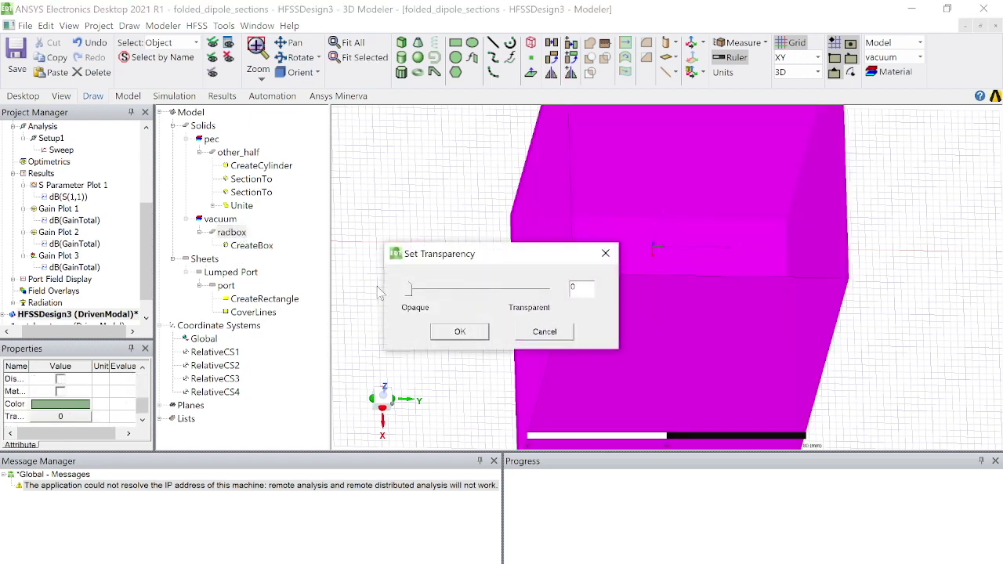
pyautogui.moveTo(408, 291); pyautogui.dragTo(534, 294)
pyautogui.click(473, 336)
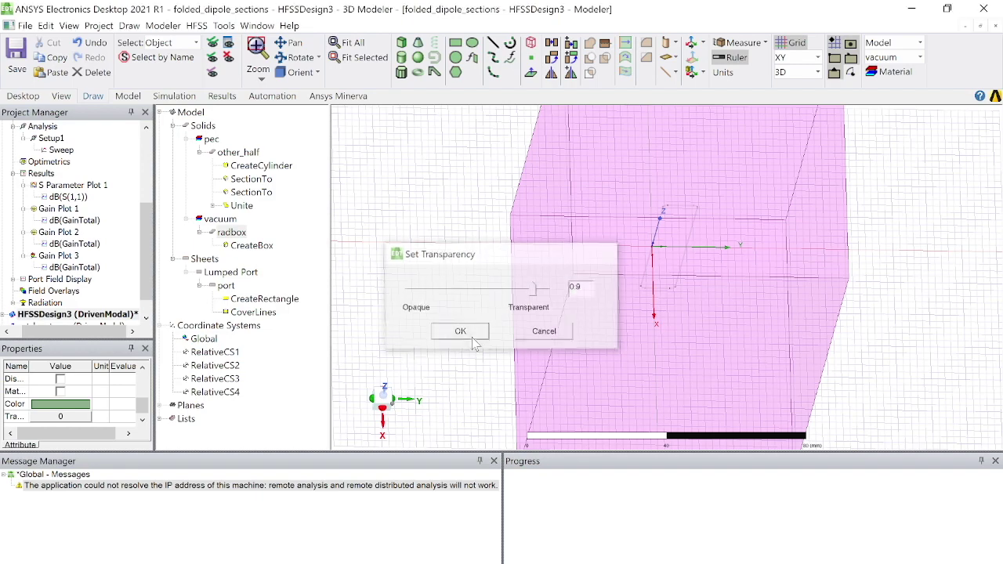
pyautogui.click(408, 258)
pyautogui.keyDown('alt'); pyautogui.moveTo(852, 282); pyautogui.dragTo(619, 430); pyautogui.keyUp('alt')
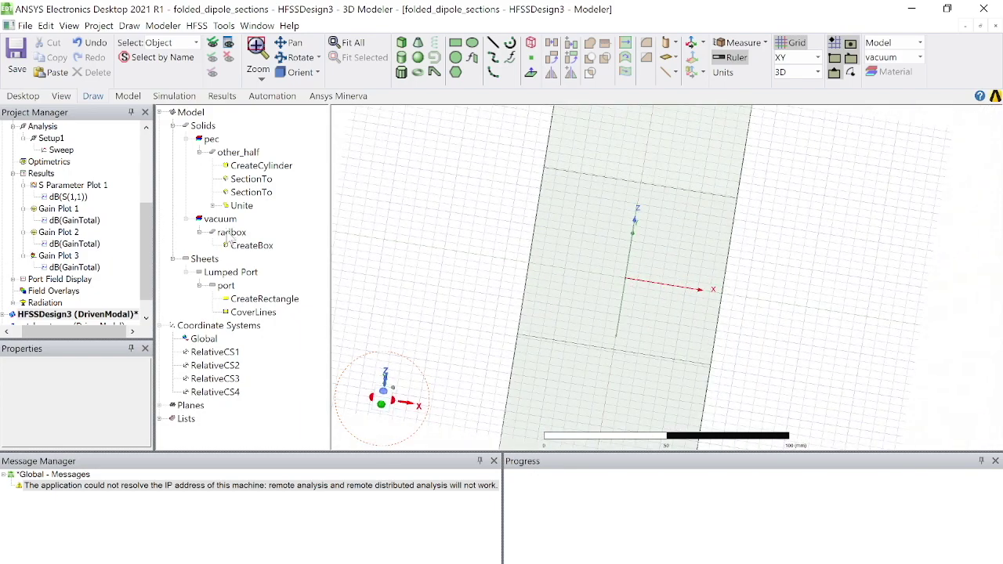
# - Assign a radiation boundary to radbox
pyautogui.click(230, 233)
pyautogui.rightClick(230, 233)
pyautogui.moveTo(362, 457)
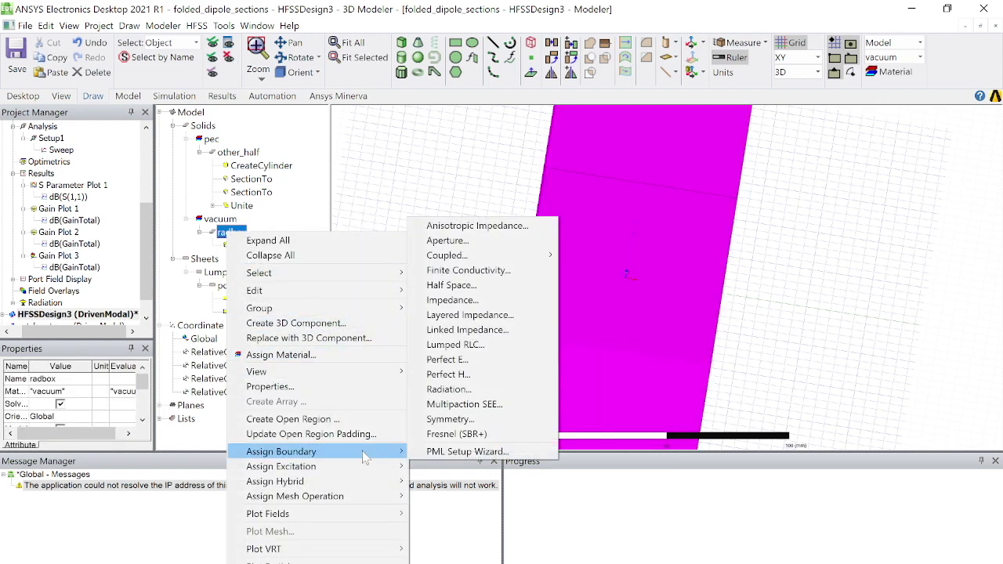
pyautogui.click(466, 390)
pyautogui.click(441, 416)
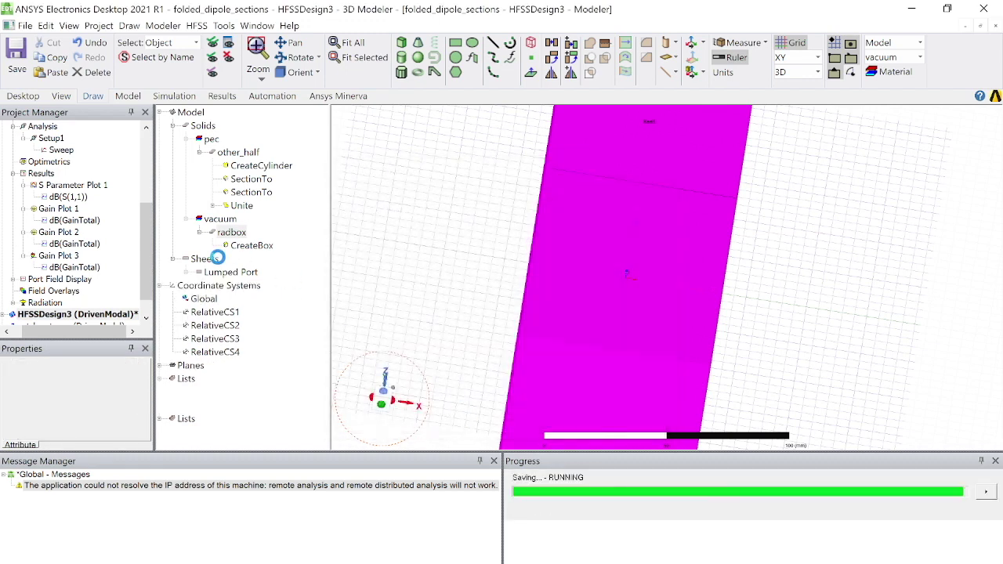
# - Examine the lumped port excitation and the radiation boundary assigned in HFSSDesign3
pyautogui.moveTo(146, 277); pyautogui.dragTo(147, 290)
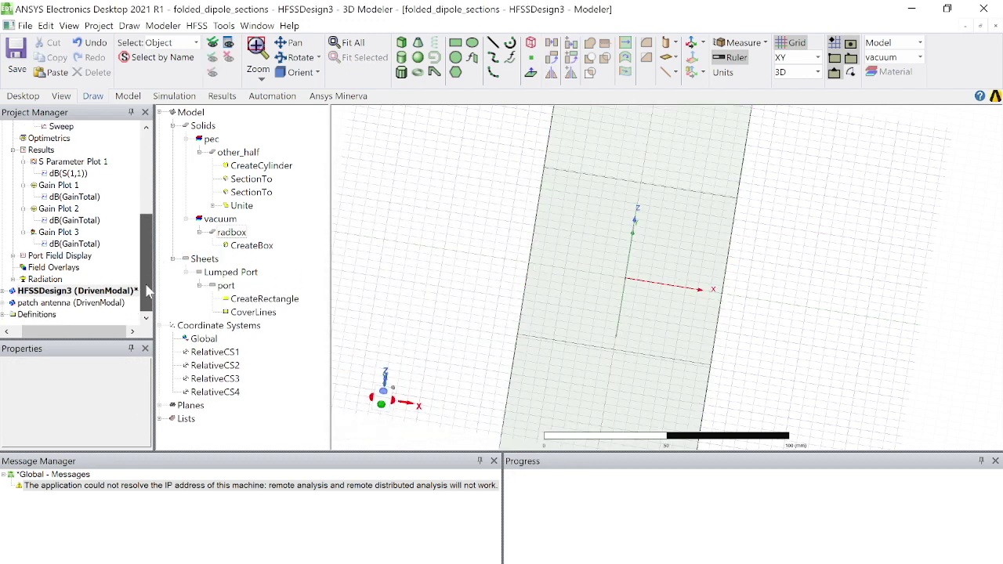
pyautogui.scroll(2, 144, 273)
pyautogui.scroll(-2, 144, 264)
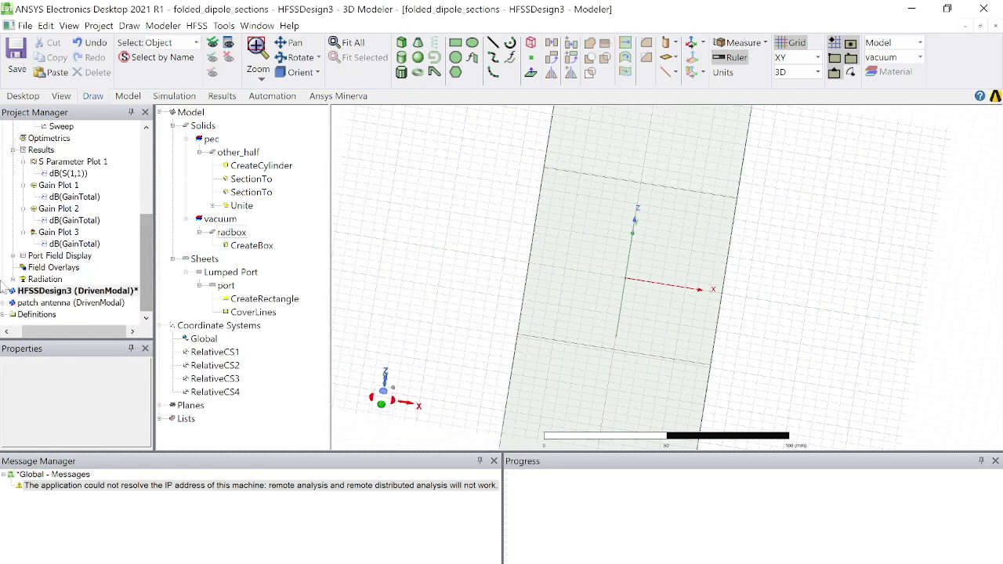
pyautogui.click(11, 291)
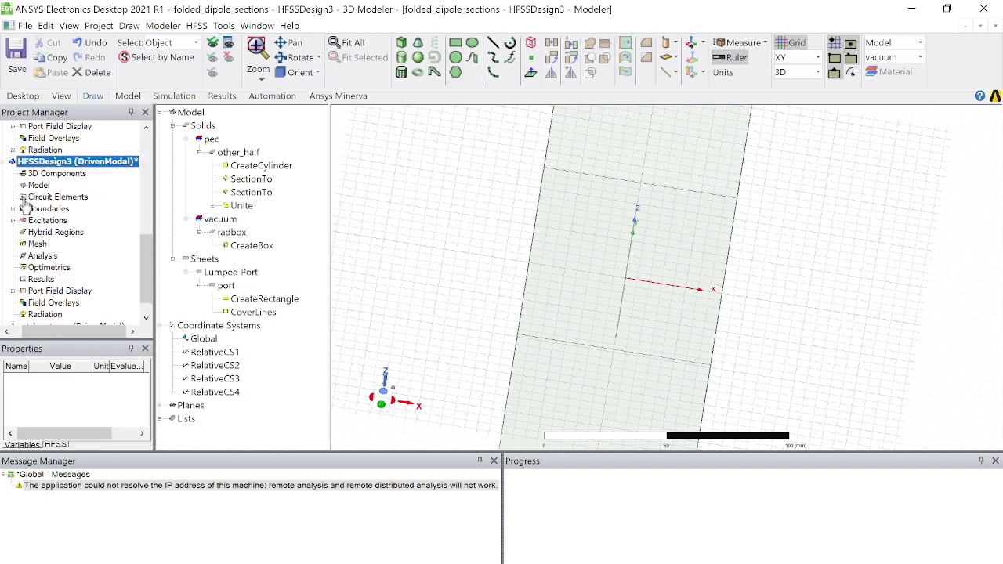
pyautogui.click(12, 220)
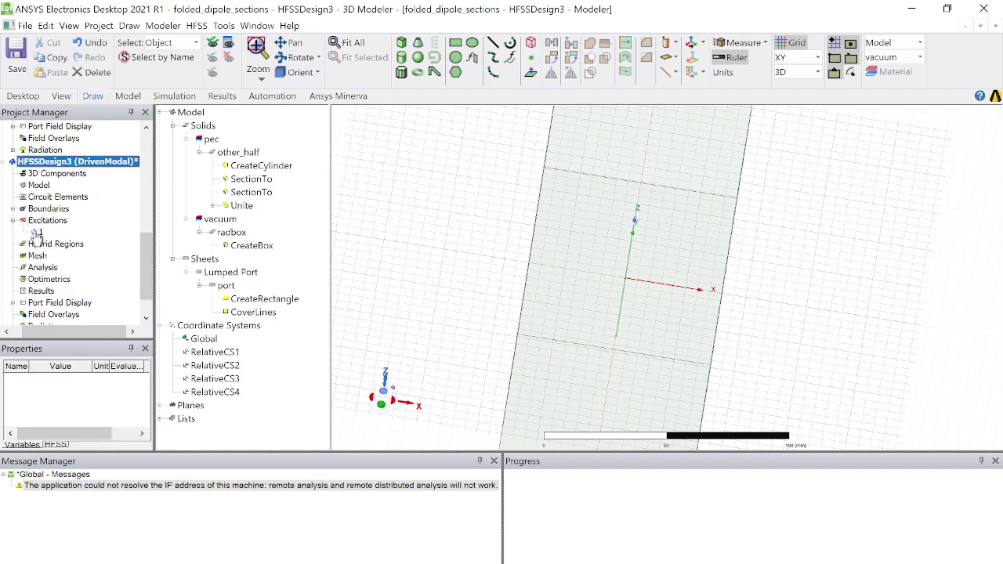
pyautogui.click(37, 232)
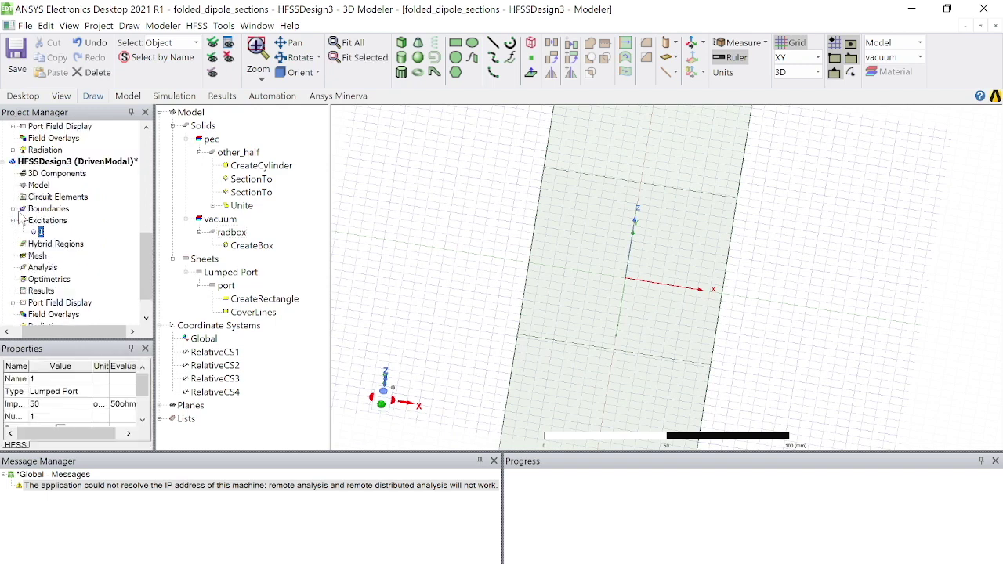
pyautogui.click(13, 209)
pyautogui.click(39, 221)
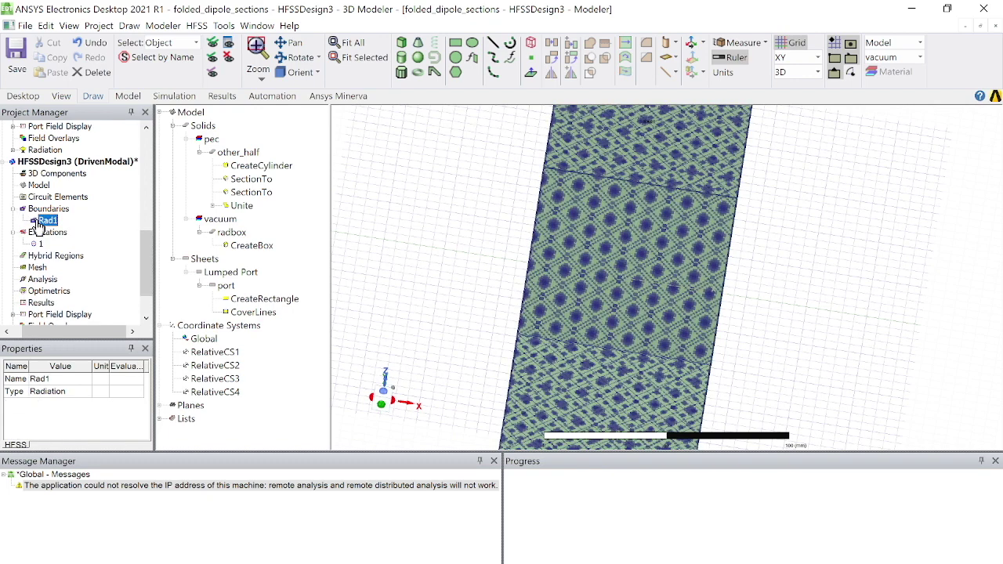
pyautogui.click(409, 335)
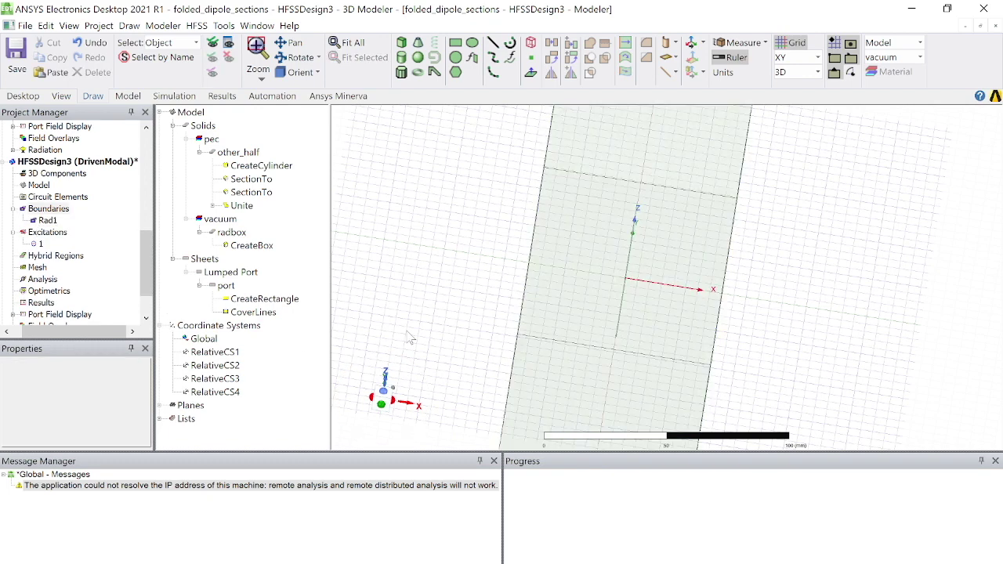
# - Run a validation check on the HFSSDesign3 design
pyautogui.click(196, 25)
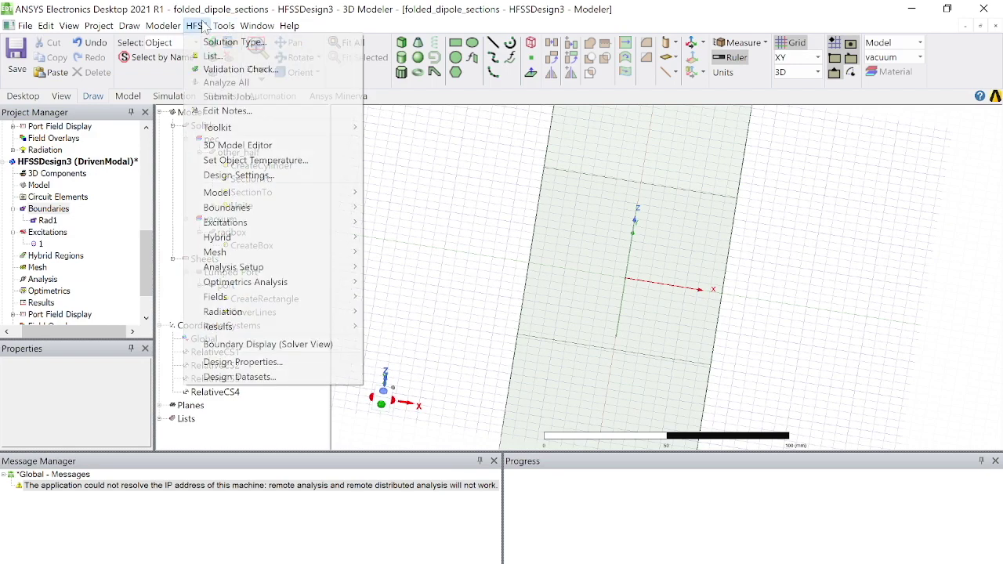
pyautogui.click(235, 69)
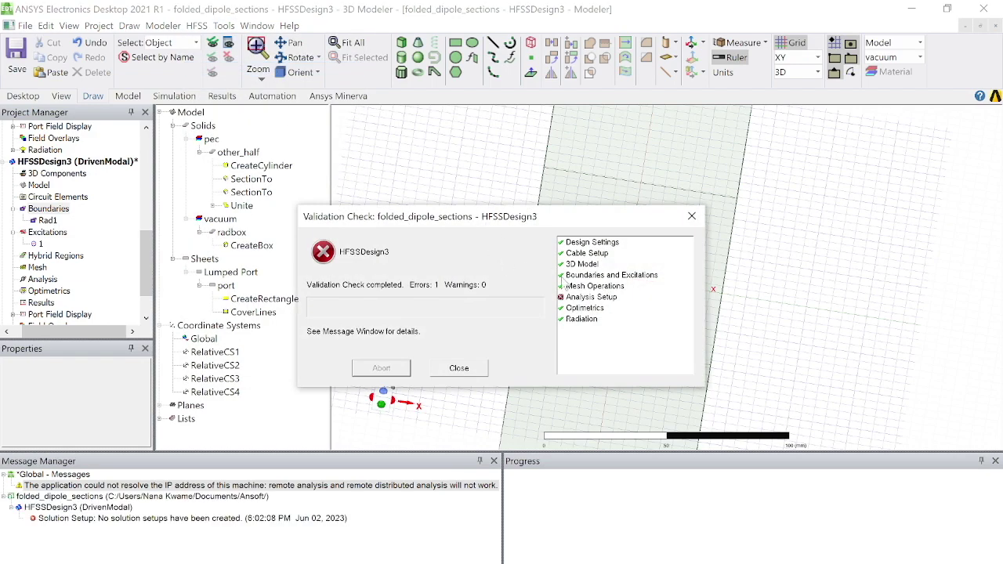
pyautogui.click(460, 369)
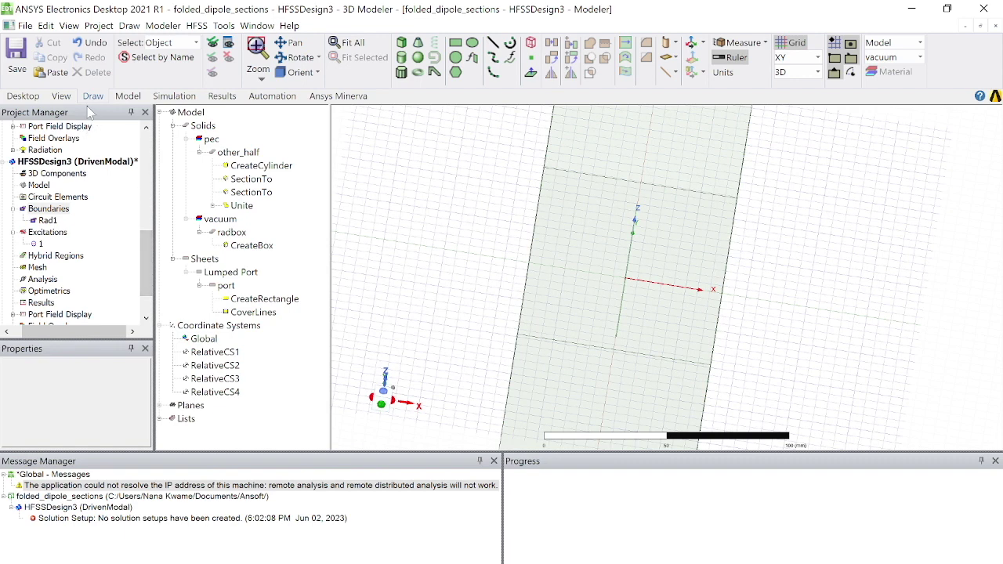
# - Add a driven solution setup to the analysis with a single solution frequency in GHz
pyautogui.rightClick(43, 280)
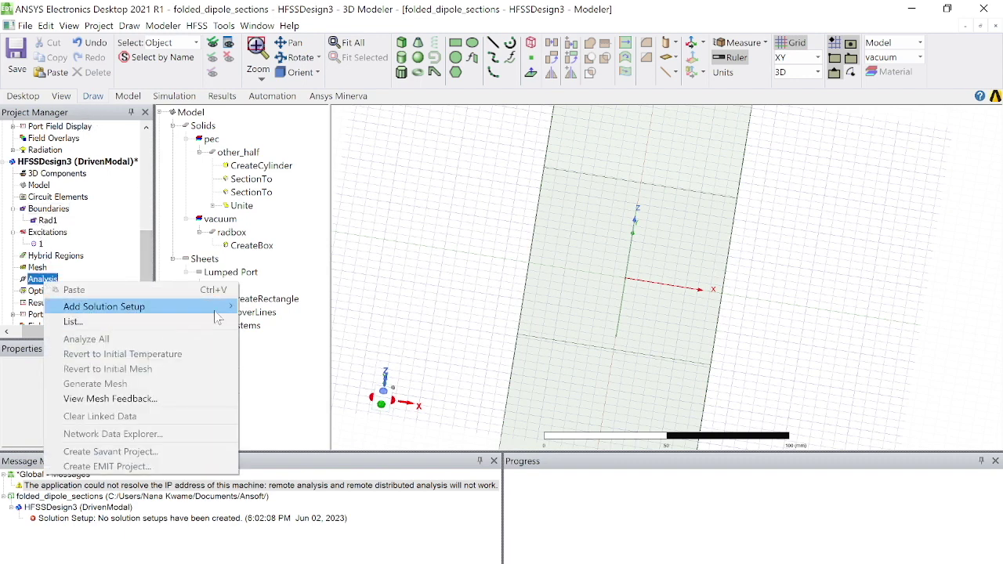
pyautogui.moveTo(227, 307)
pyautogui.click(276, 320)
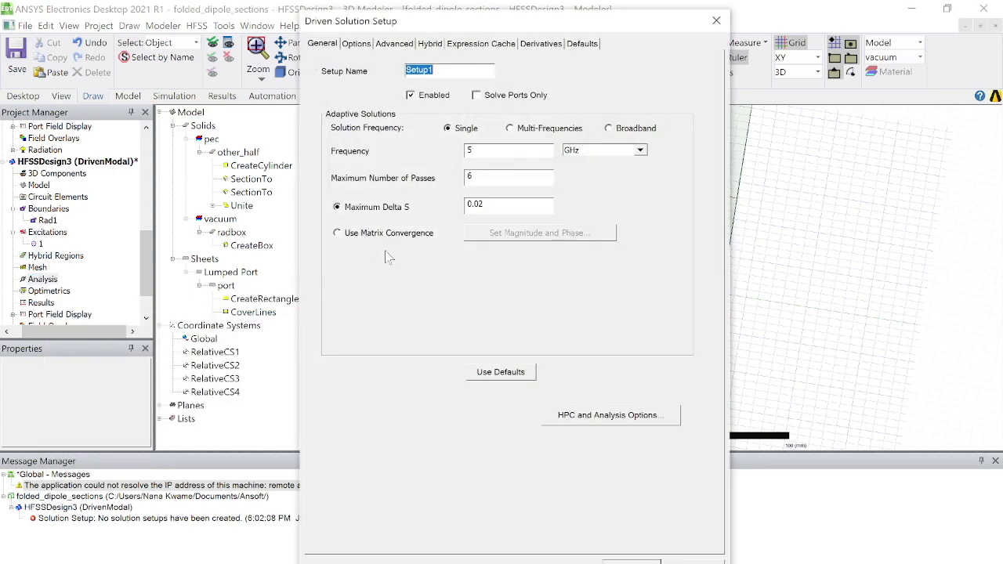
pyautogui.click(485, 150)
pyautogui.click(631, 562)
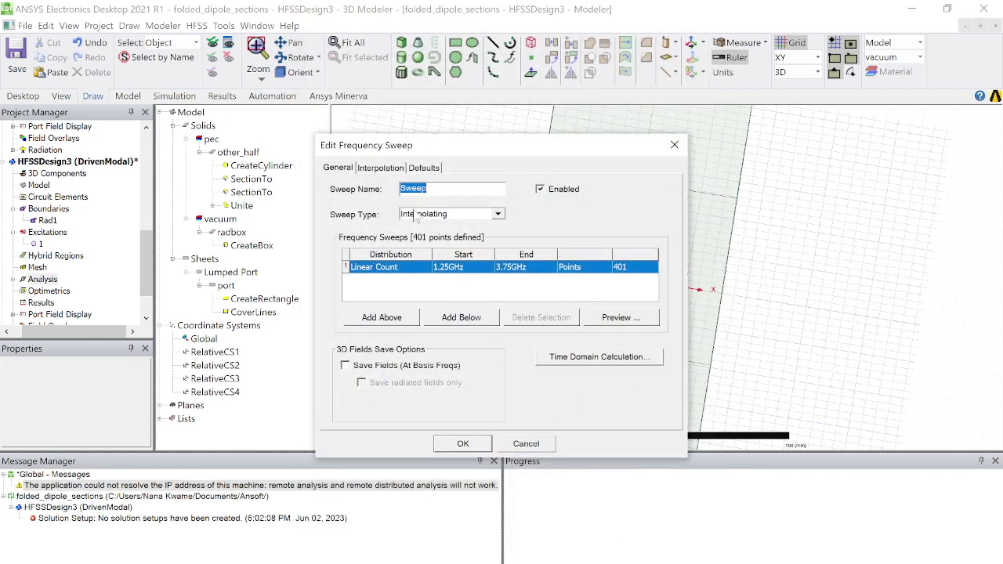
# - Make the frequency sweep type Fast and its distribution Linear Step
pyautogui.click(416, 213)
pyautogui.click(430, 244)
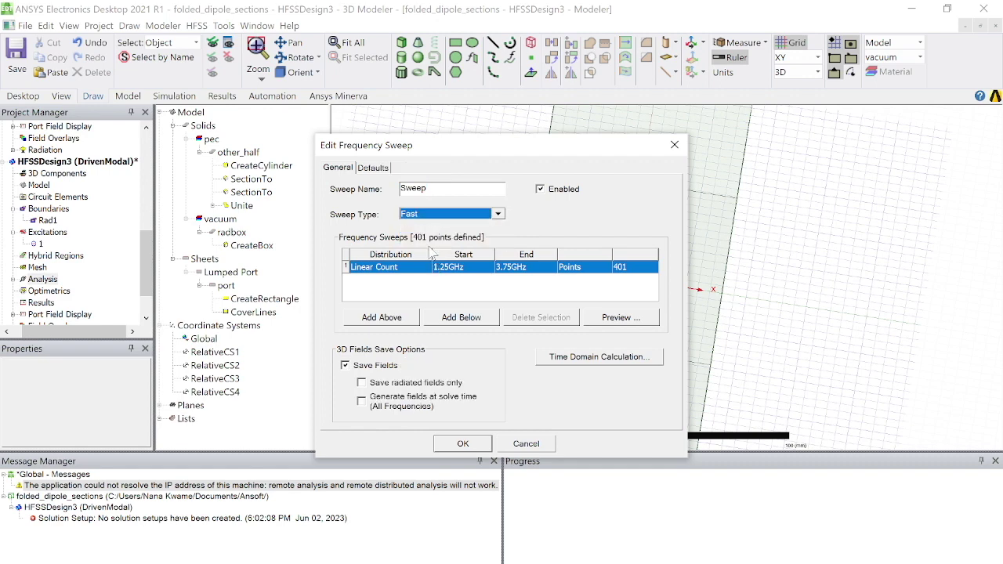
pyautogui.click(375, 269)
pyautogui.click(377, 269)
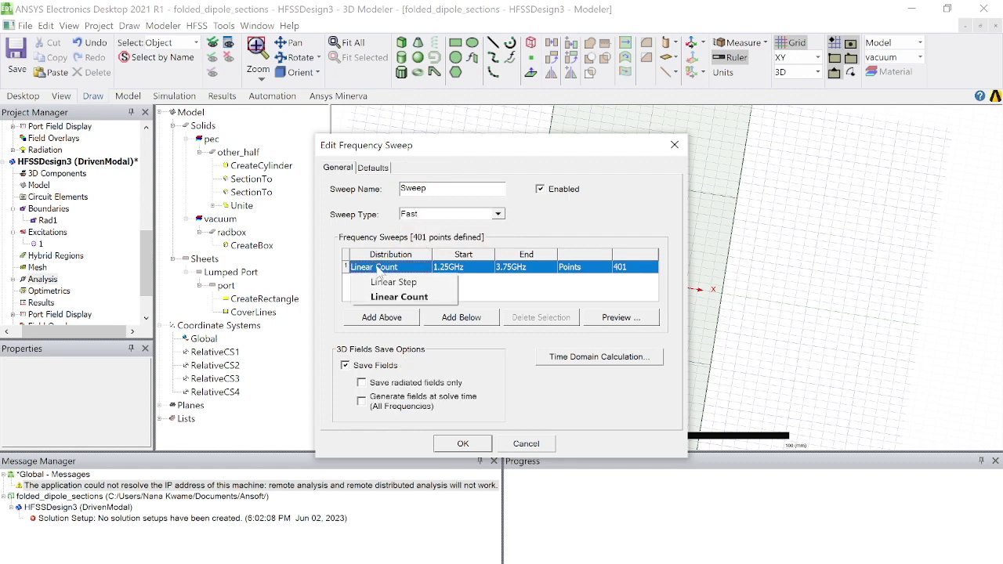
pyautogui.click(389, 281)
# - Set the frequency sweep range to start at 1 GHz and end at 4 GHz
pyautogui.click(443, 268)
pyautogui.press('Delete')
pyautogui.press('Delete')
pyautogui.press('Delete')
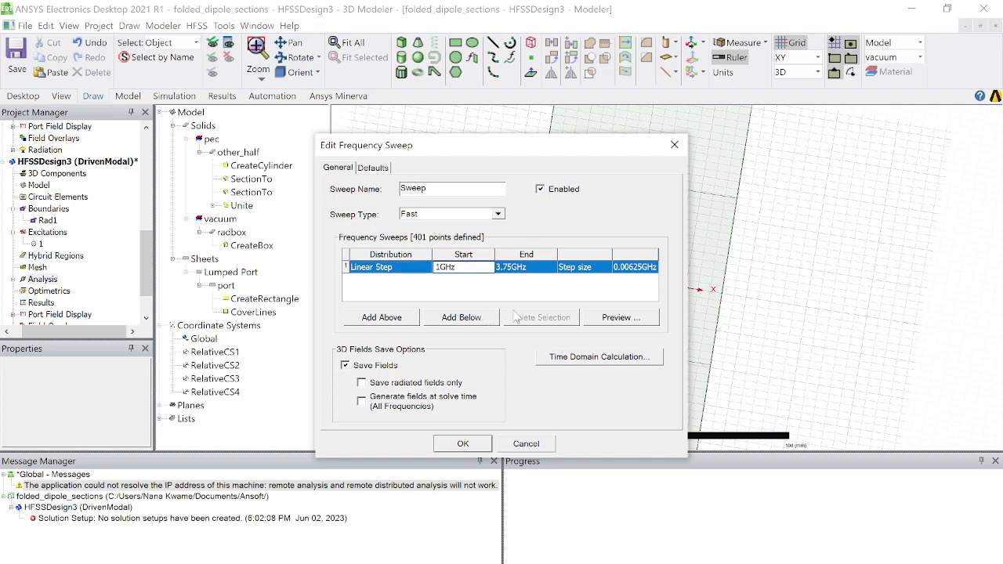
pyautogui.click(509, 267)
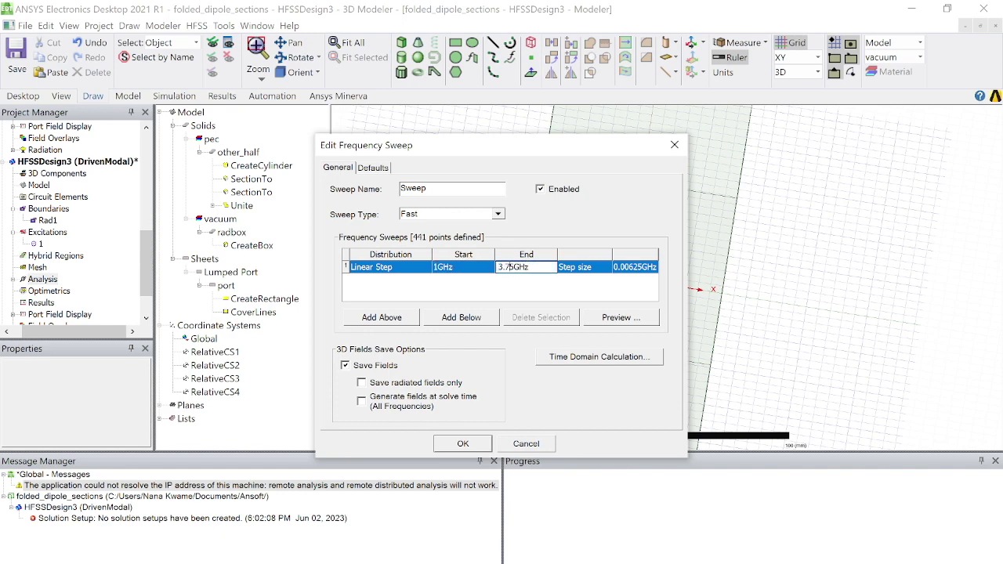
pyautogui.press('BackSpace')
pyautogui.press('BackSpace')
pyautogui.press('BackSpace')
pyautogui.press('BackSpace')
pyautogui.write('4')
# - Preview the sweep points across the frequency range and accept the sweep
pyautogui.click(632, 319)
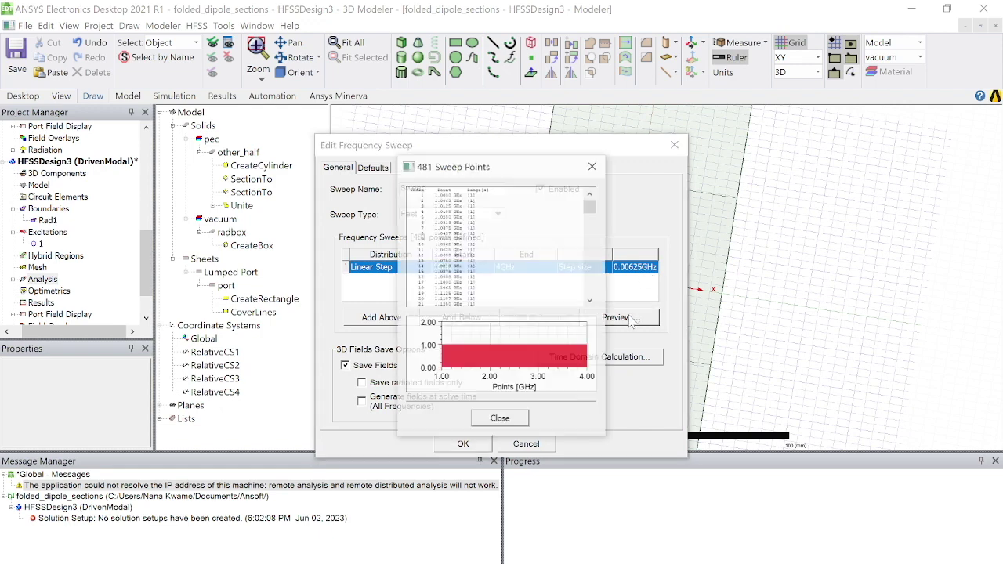
pyautogui.scroll(-20, 460, 240)
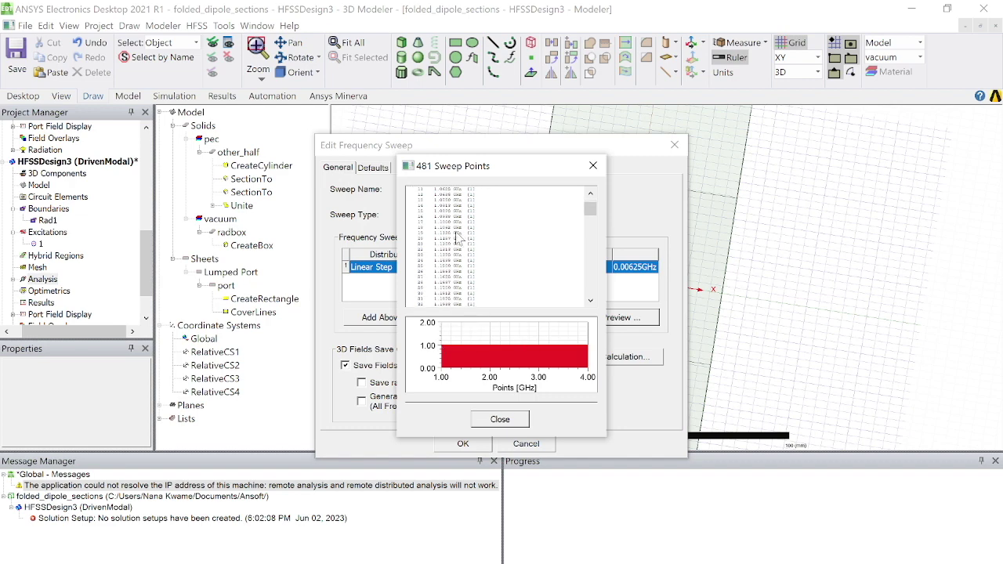
pyautogui.scroll(-20, 460, 240)
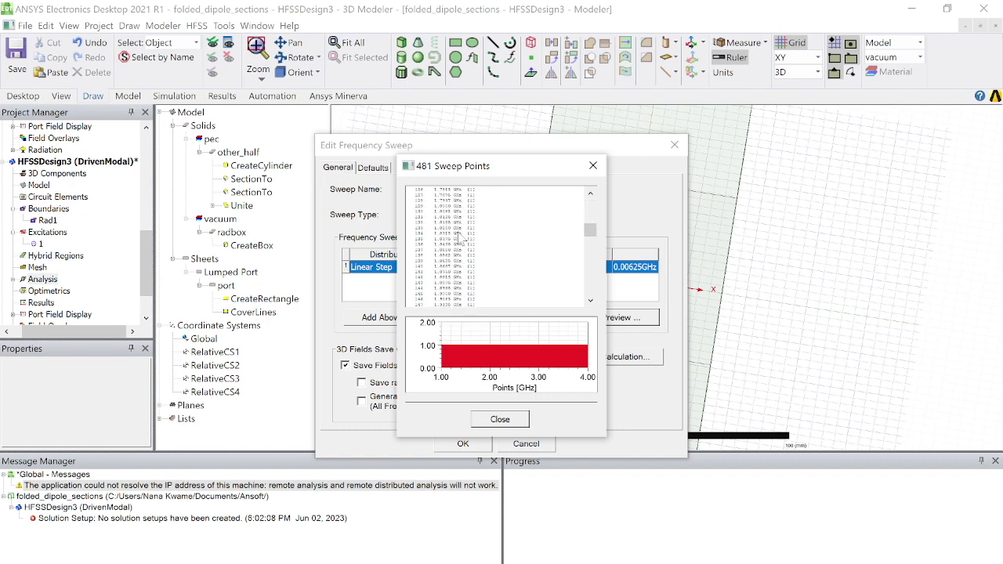
pyautogui.click(500, 419)
pyautogui.click(468, 444)
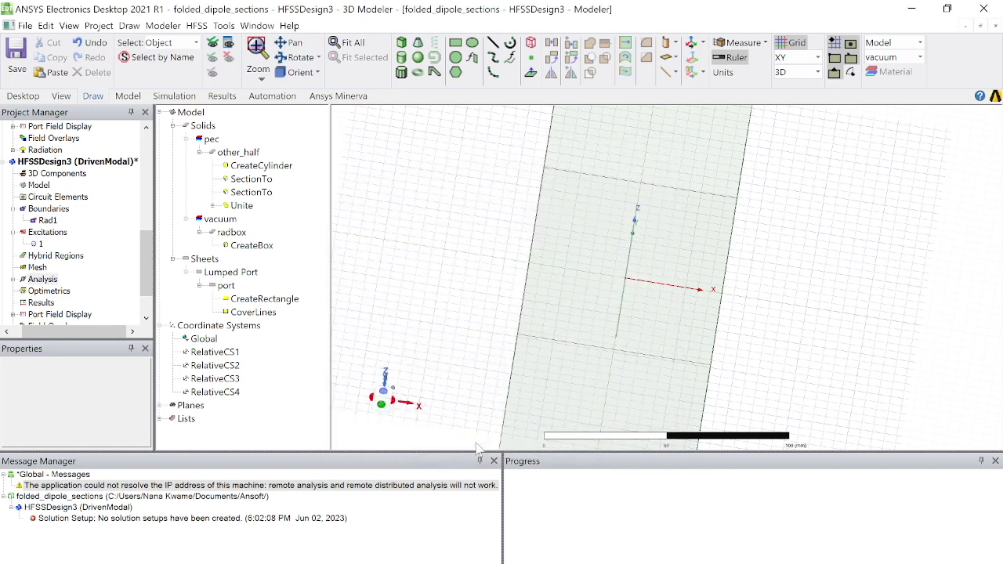
# - Run a validation check on the HFSS design and analyze all of its setups
pyautogui.click(197, 25)
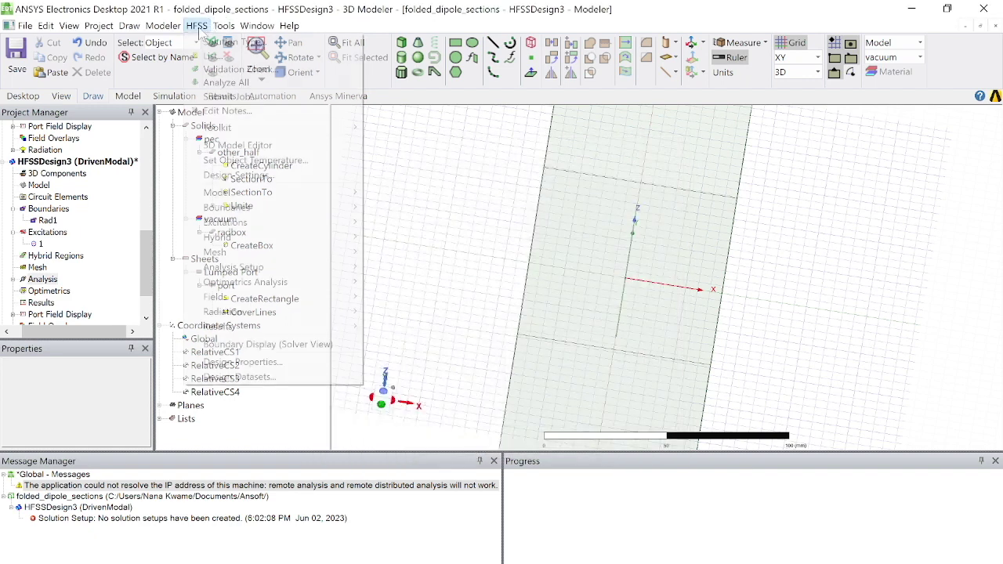
pyautogui.click(235, 70)
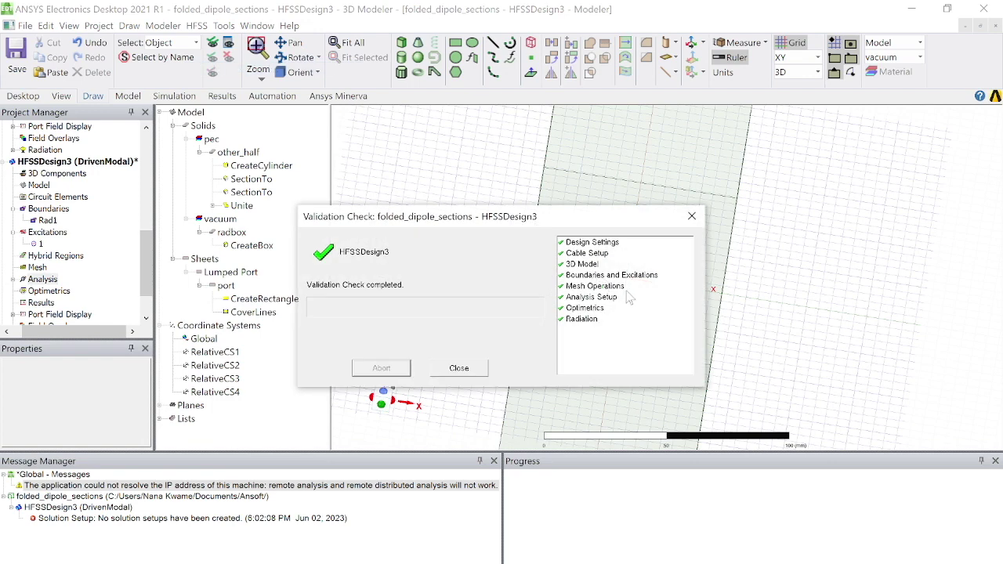
pyautogui.click(459, 368)
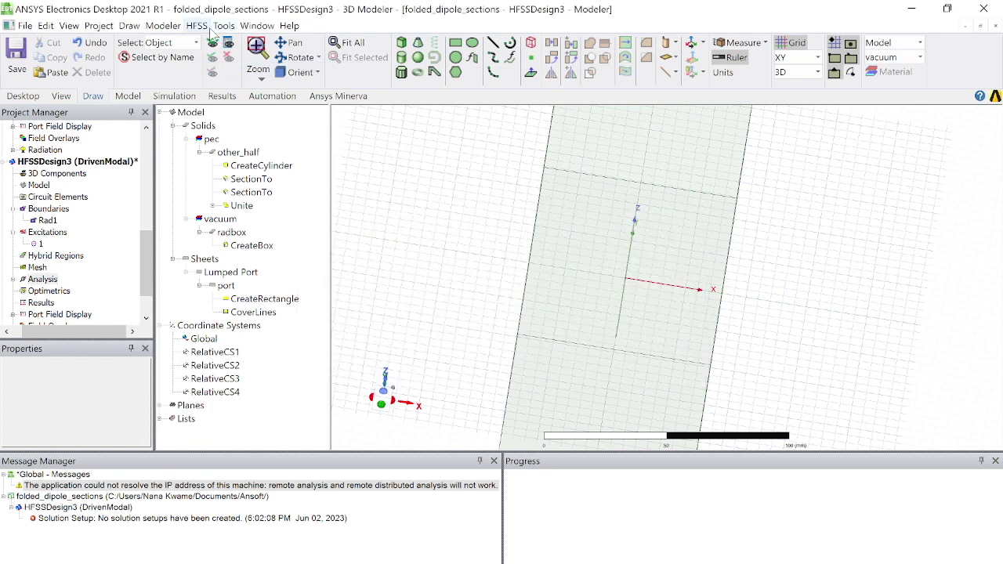
pyautogui.click(197, 26)
pyautogui.click(223, 82)
pyautogui.moveTo(649, 563)
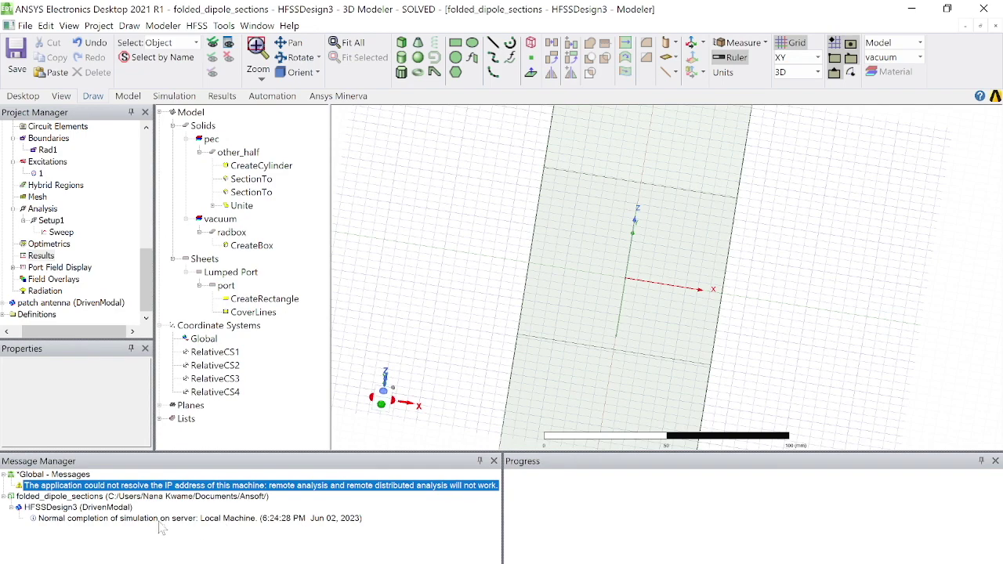
# - Create a rectangular modal solution data plot of dB(S(1,1)) against frequency for Setup1 : Sweep
pyautogui.rightClick(45, 259)
pyautogui.moveTo(266, 244)
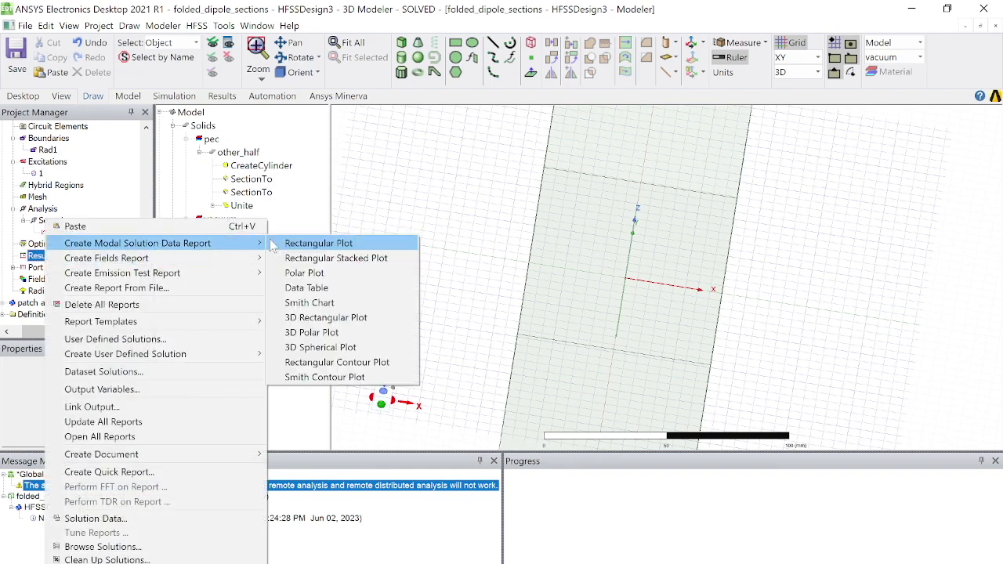
pyautogui.click(306, 244)
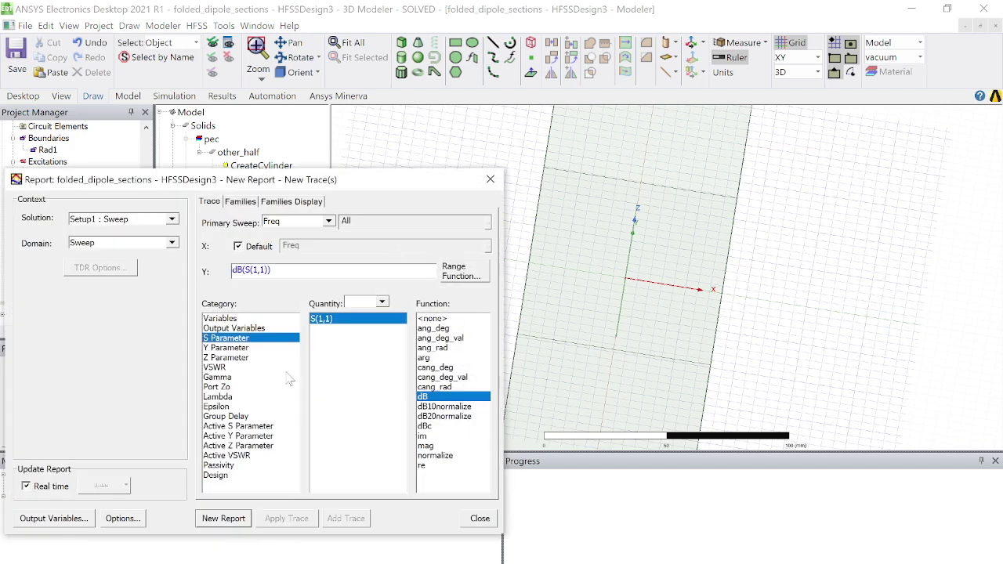
pyautogui.click(229, 523)
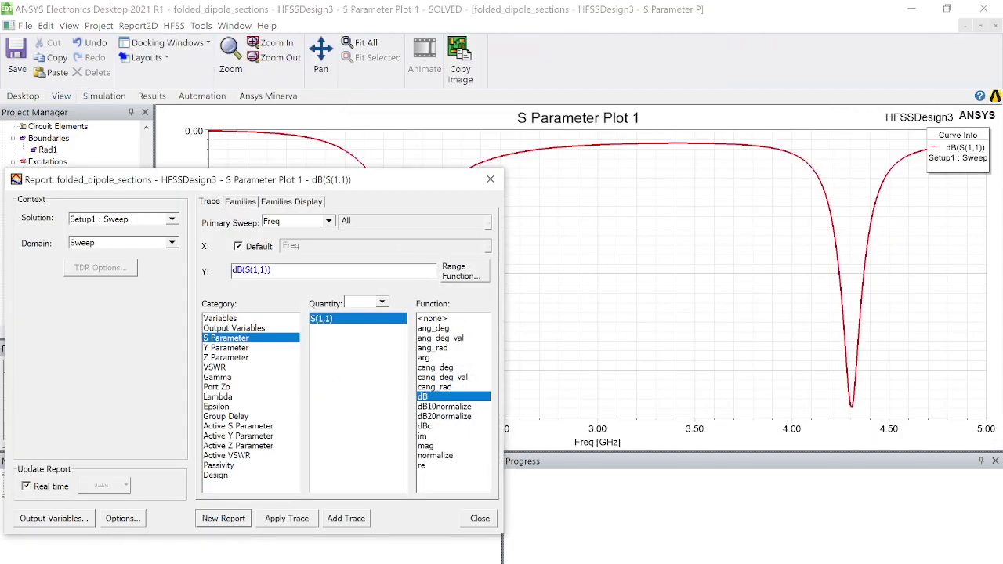
pyautogui.click(490, 180)
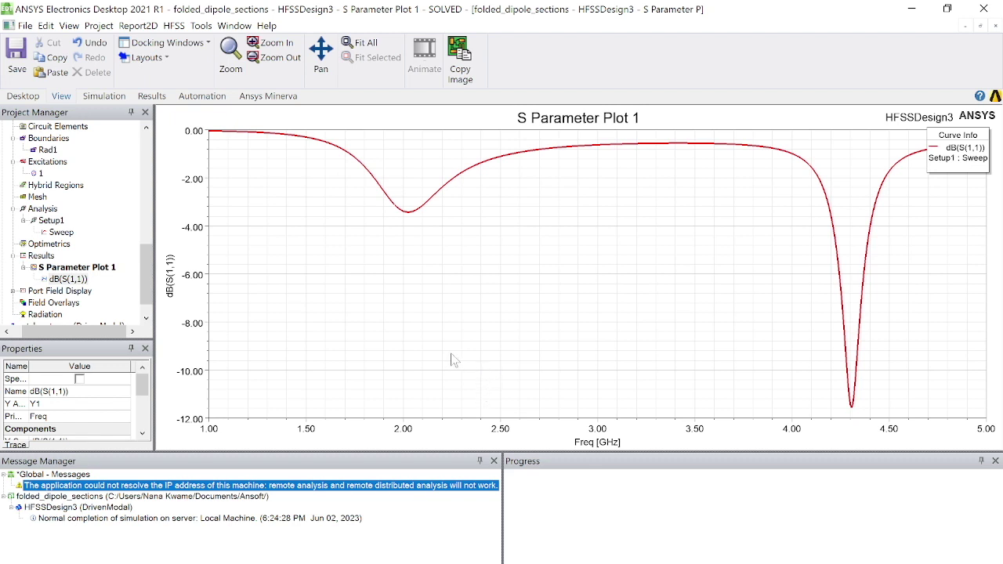
# - Create a rectangular modal solution data plot of VSWR(1) with no function applied
pyautogui.click(41, 256)
pyautogui.rightClick(41, 256)
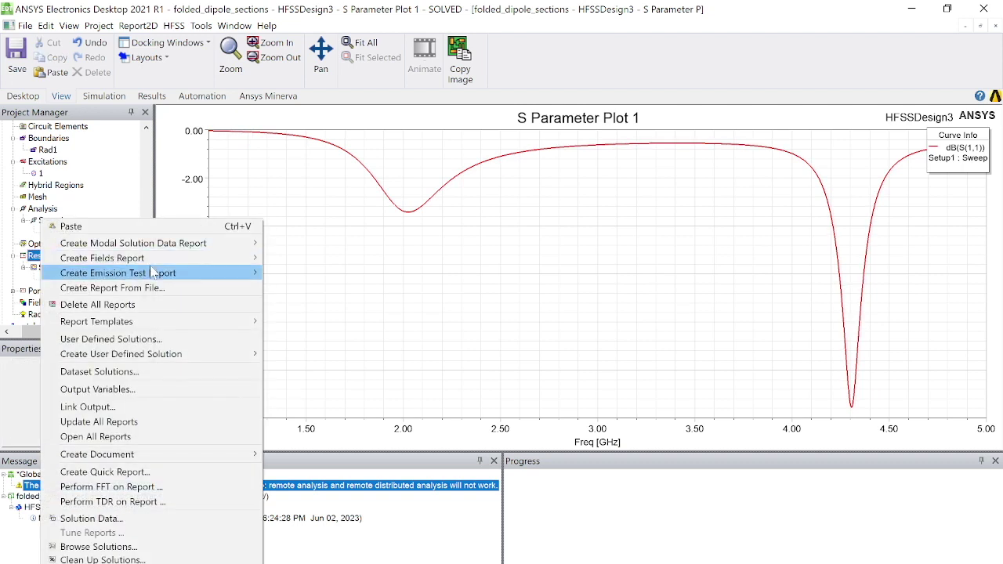
pyautogui.moveTo(222, 247)
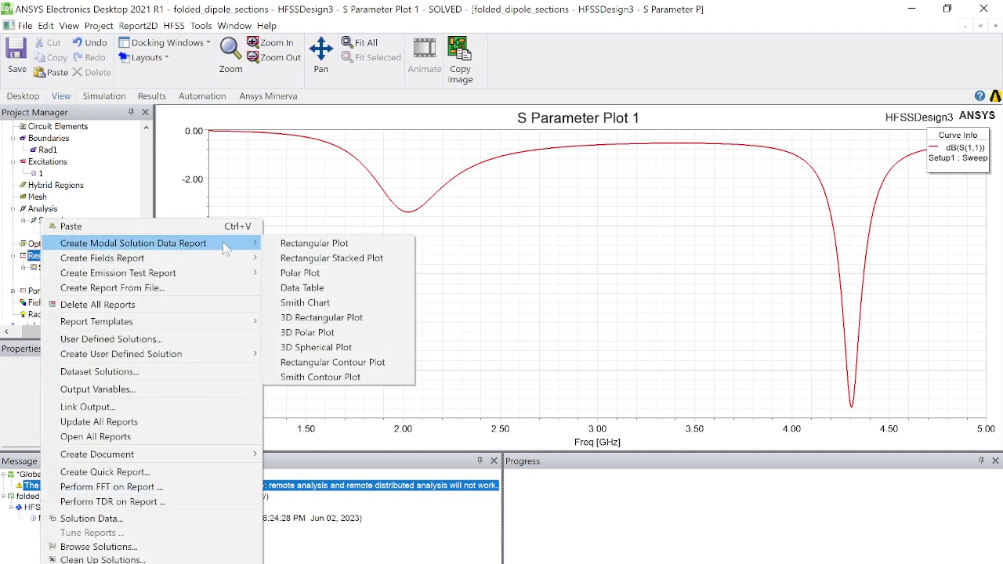
pyautogui.click(331, 245)
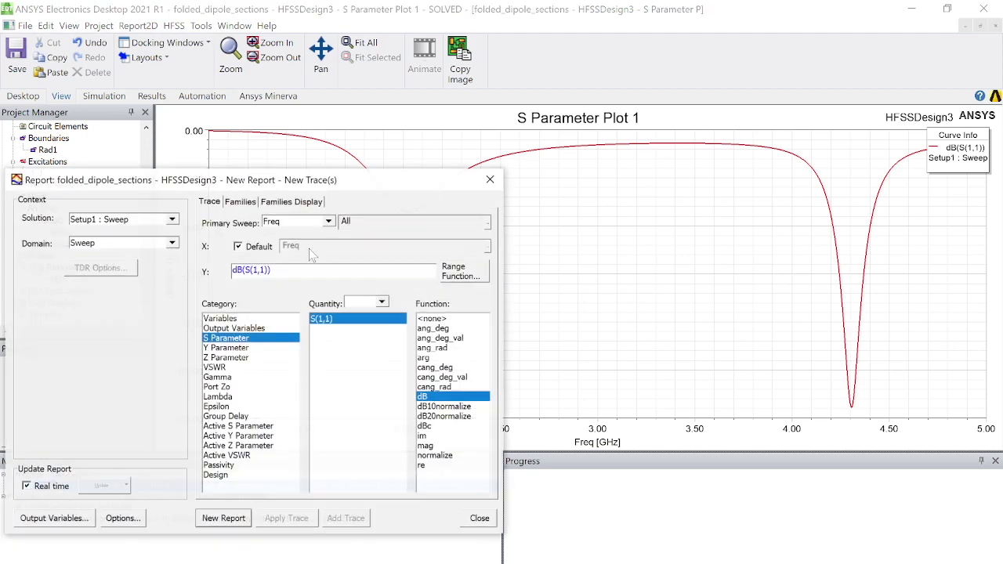
pyautogui.click(243, 367)
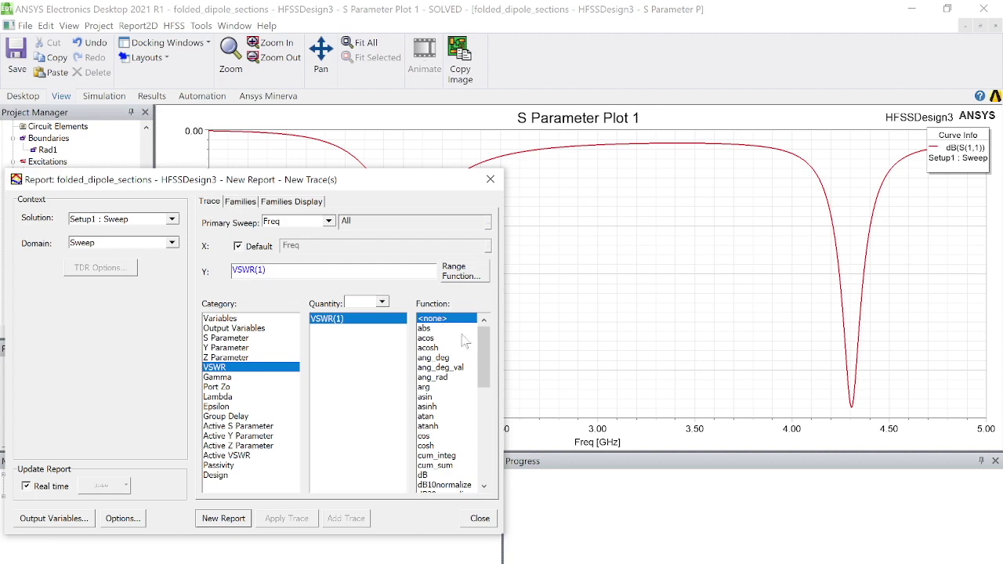
pyautogui.click(225, 519)
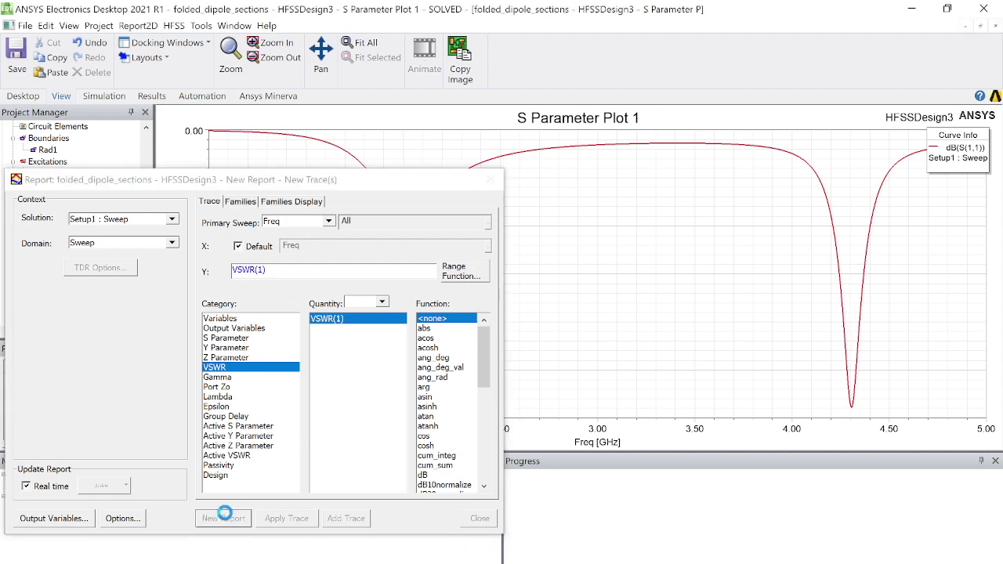
pyautogui.click(492, 180)
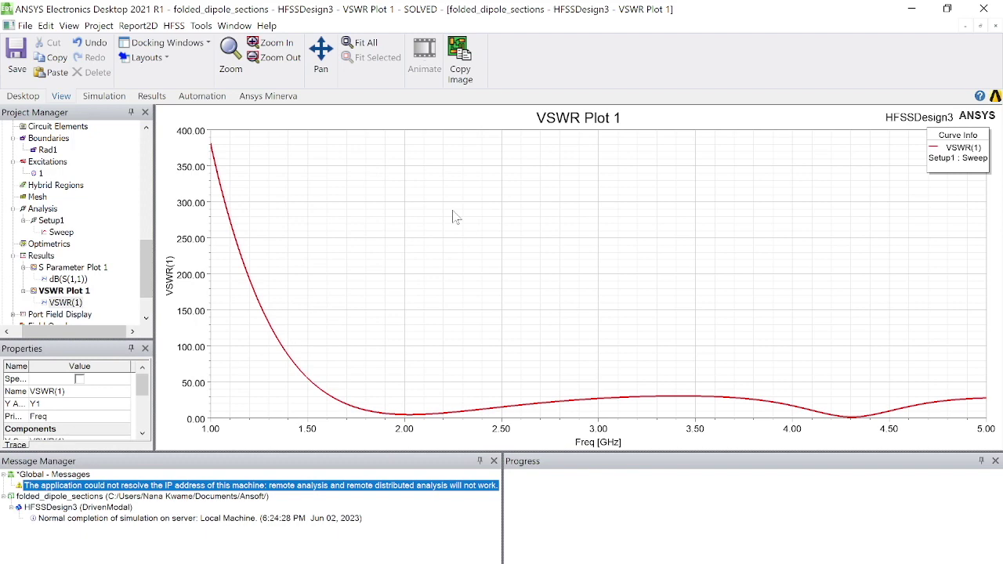
# - Scale the VSWR plot's Y axis to a maximum of 10 with a spacing of 1
pyautogui.click(192, 382)
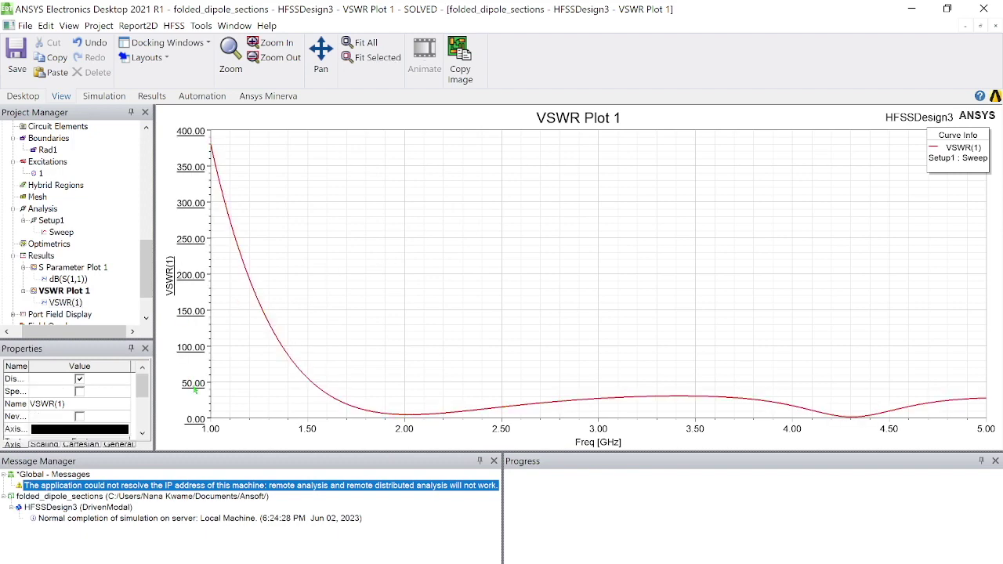
pyautogui.doubleClick(196, 390)
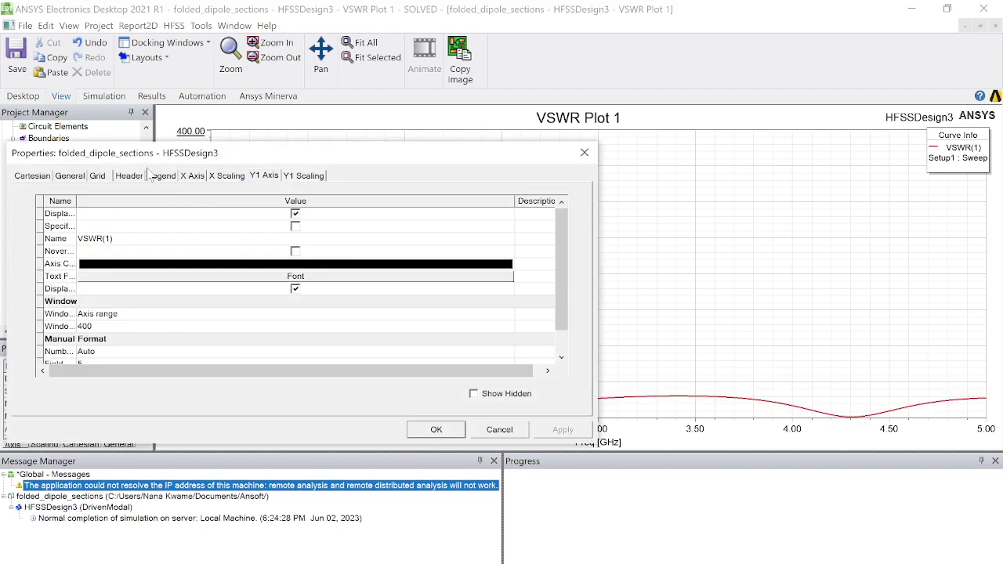
pyautogui.click(304, 176)
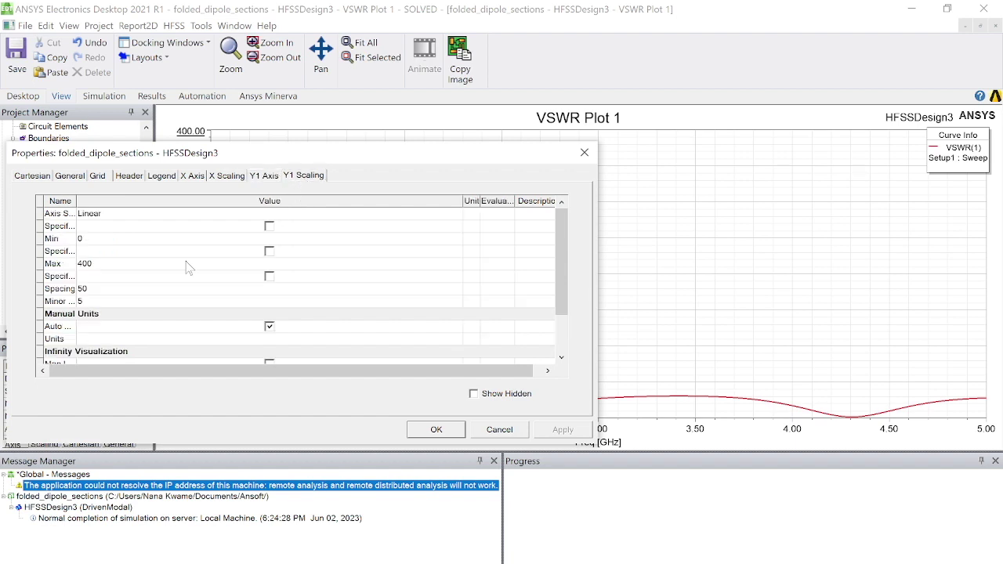
pyautogui.click(114, 264)
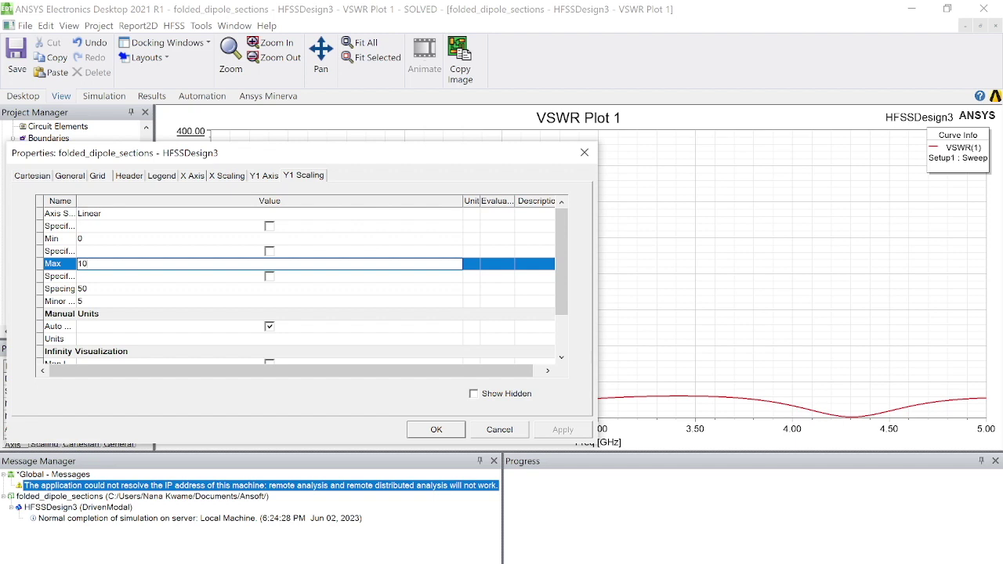
pyautogui.write('10')
pyautogui.click(84, 289)
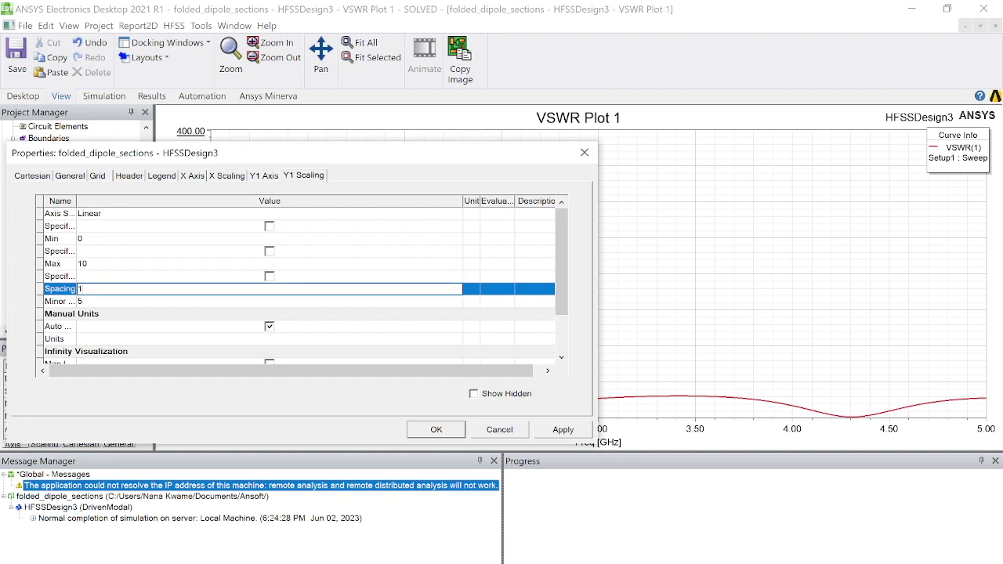
pyautogui.click(429, 432)
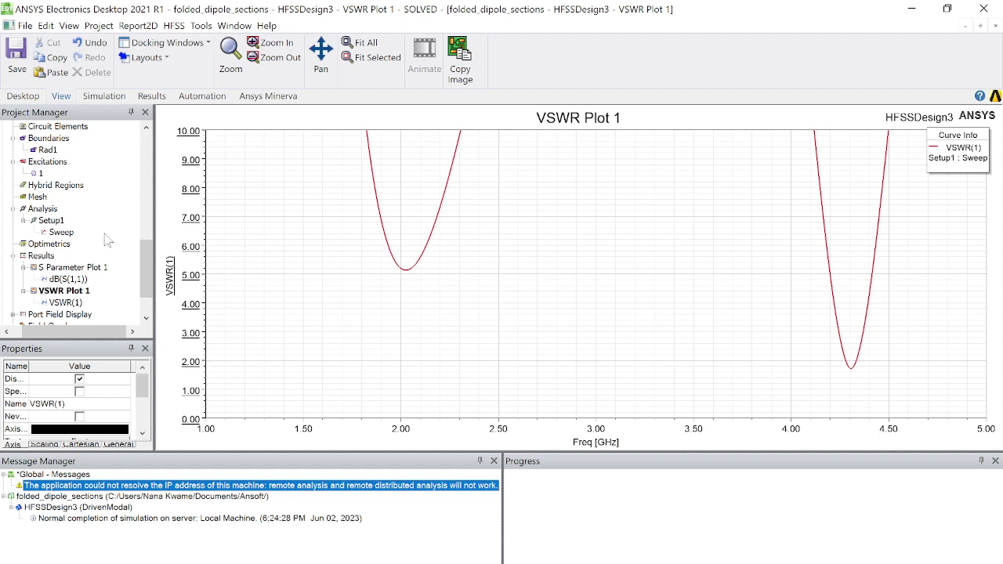
# - Insert an infinite sphere far-field setup with Phi starting at 0 deg and a new Phi stop angle
pyautogui.scroll(-2, 110, 272)
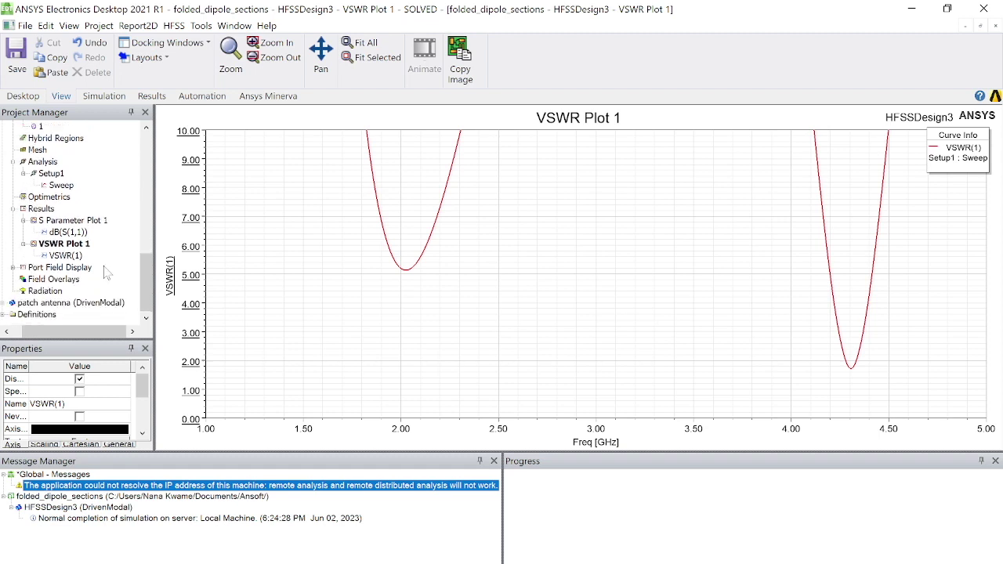
pyautogui.rightClick(44, 291)
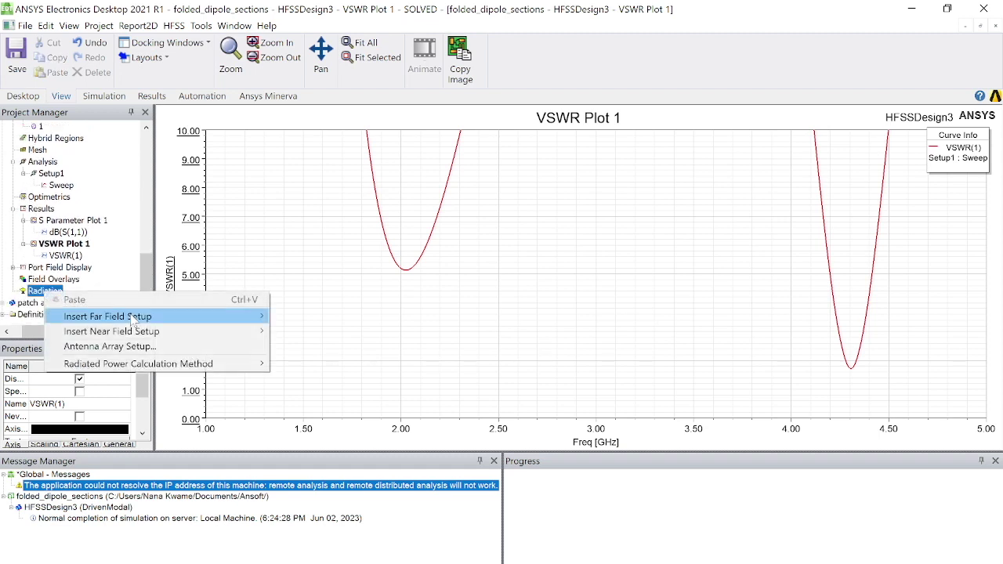
pyautogui.moveTo(134, 322)
pyautogui.click(325, 317)
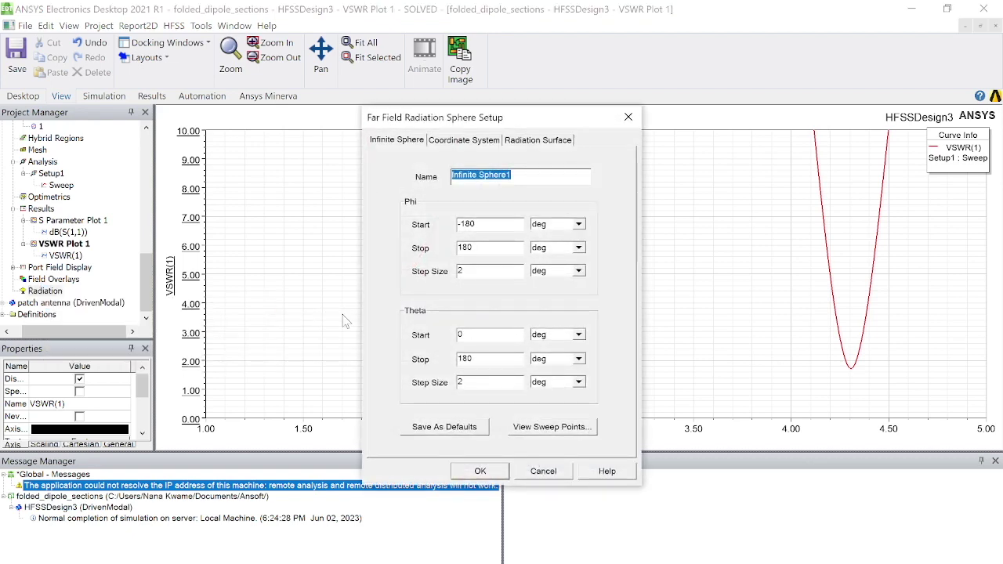
pyautogui.click(474, 224)
pyautogui.doubleClick(470, 224)
pyautogui.write('0')
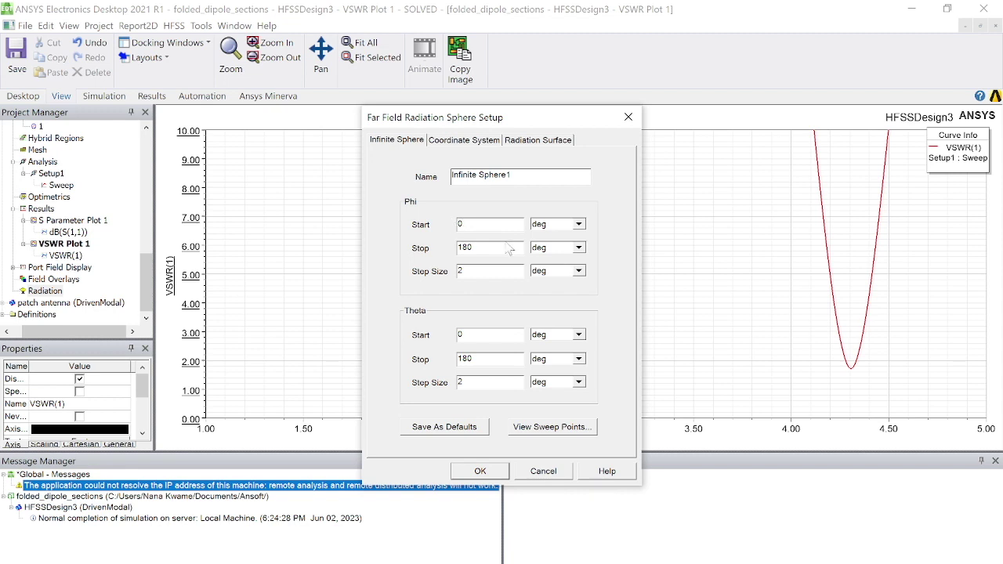
pyautogui.doubleClick(469, 247)
pyautogui.write('3')
pyautogui.write('10')
pyautogui.press('Return')
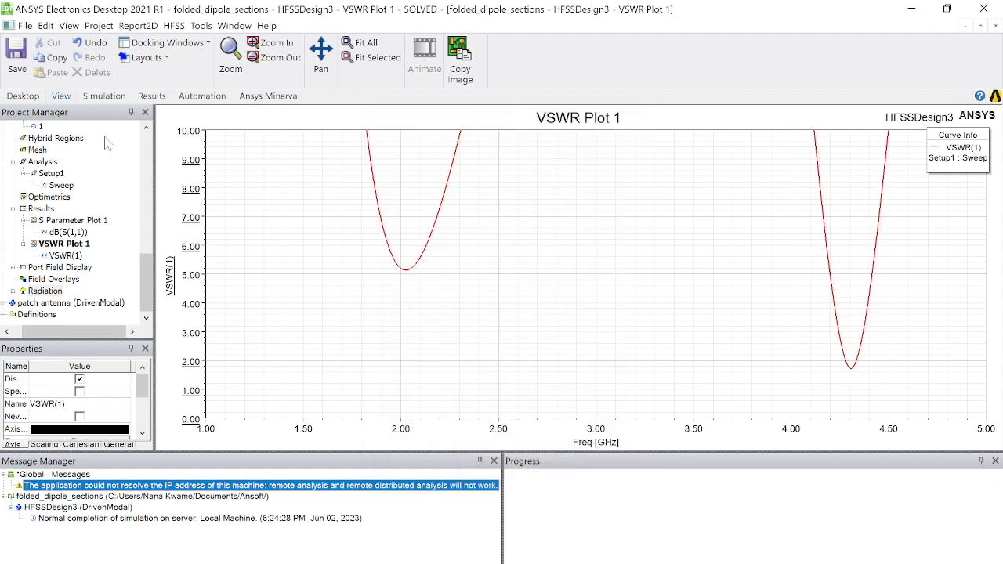
# - Create a 3D polar far-fields plot of dB(GainTotal) for Setup1 : LastAdaptive on Infinite Sphere1
pyautogui.scroll(1, 58, 232)
pyautogui.scroll(-1, 57, 232)
pyautogui.rightClick(40, 209)
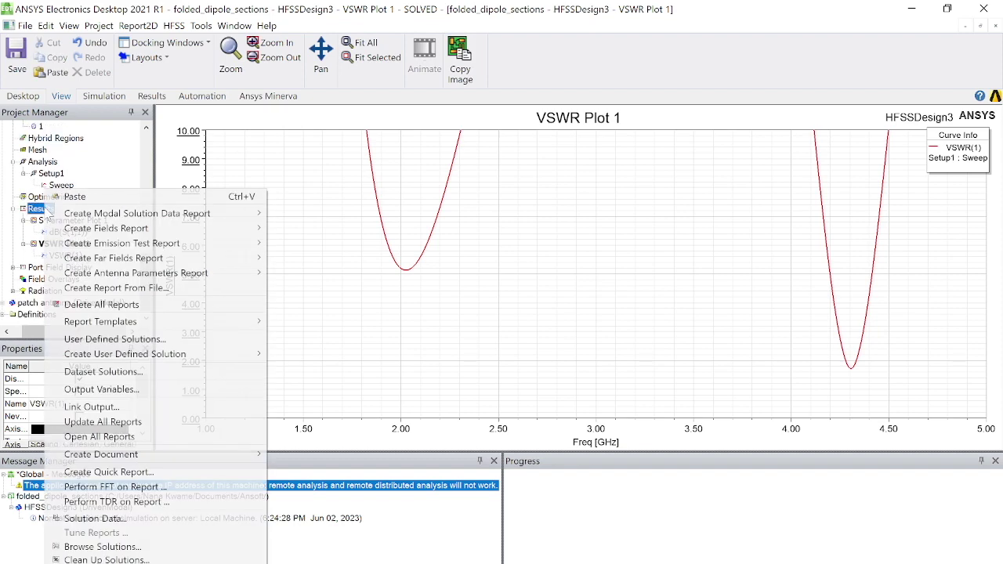
pyautogui.moveTo(233, 260)
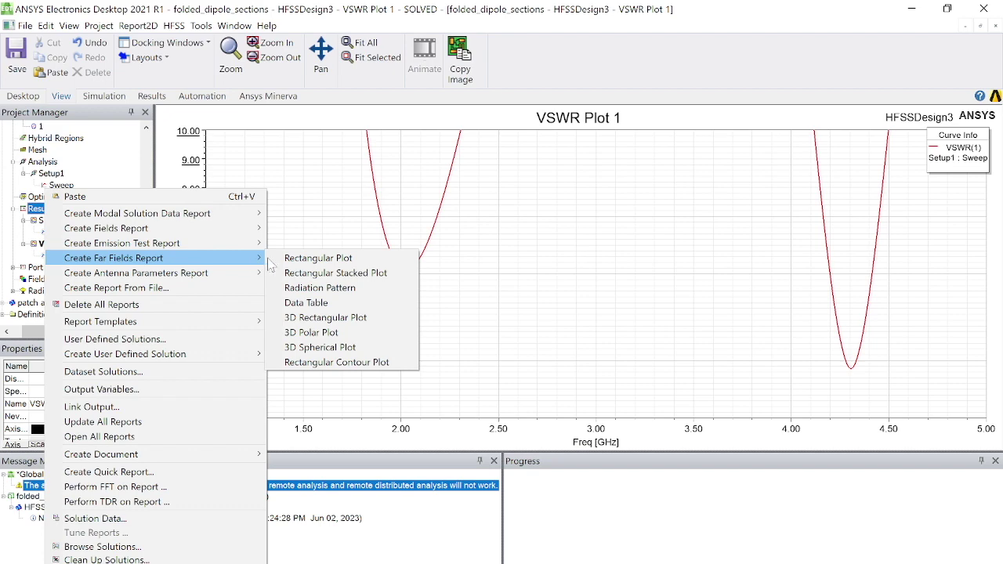
pyautogui.click(341, 334)
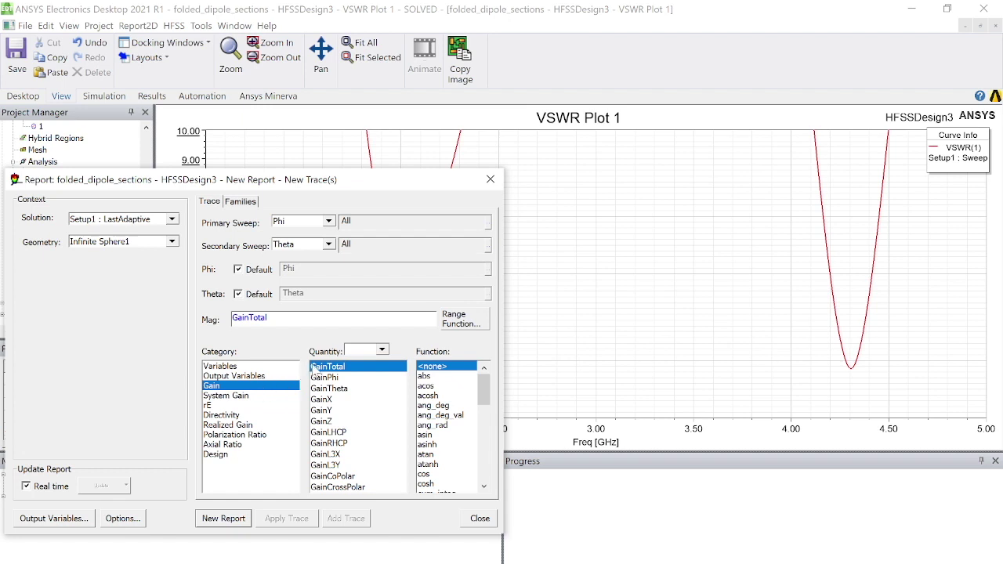
pyautogui.scroll(-2, 447, 462)
pyautogui.scroll(-1, 447, 462)
pyautogui.click(423, 426)
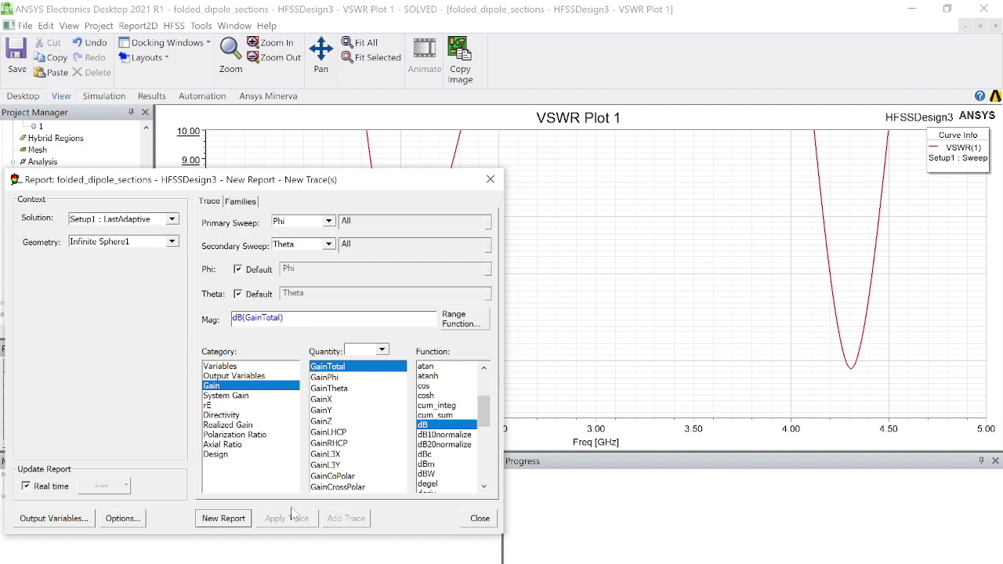
pyautogui.click(224, 519)
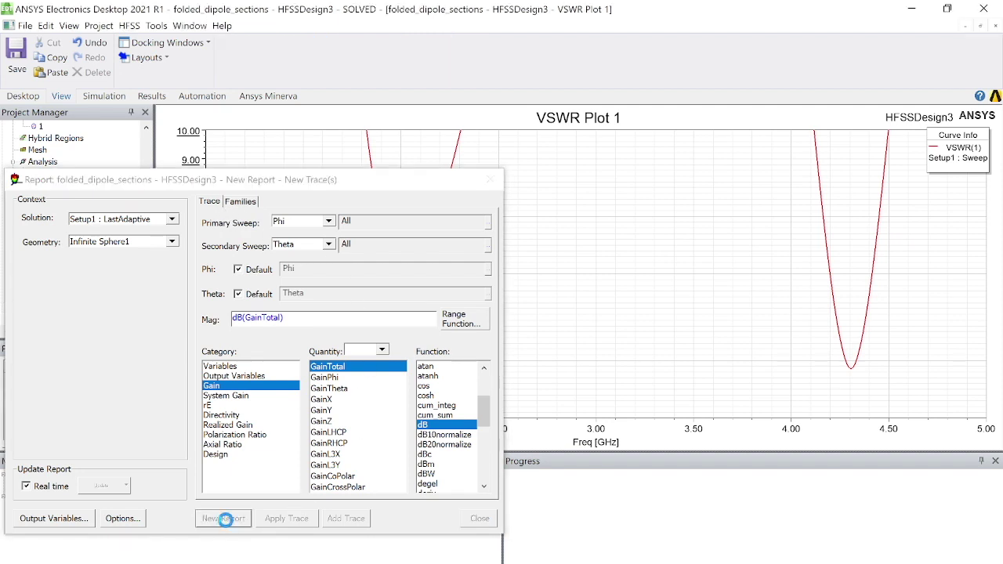
pyautogui.click(489, 181)
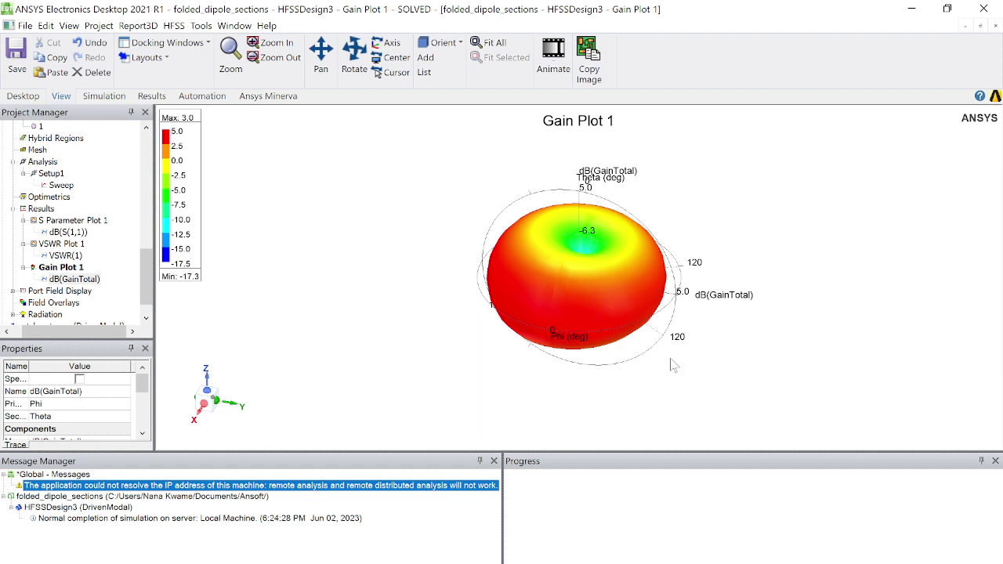
# - Inspect the 3D gain plot's radiation surface, grid and Theta axis
pyautogui.scroll(-1, 699, 345)
pyautogui.scroll(1, 690, 340)
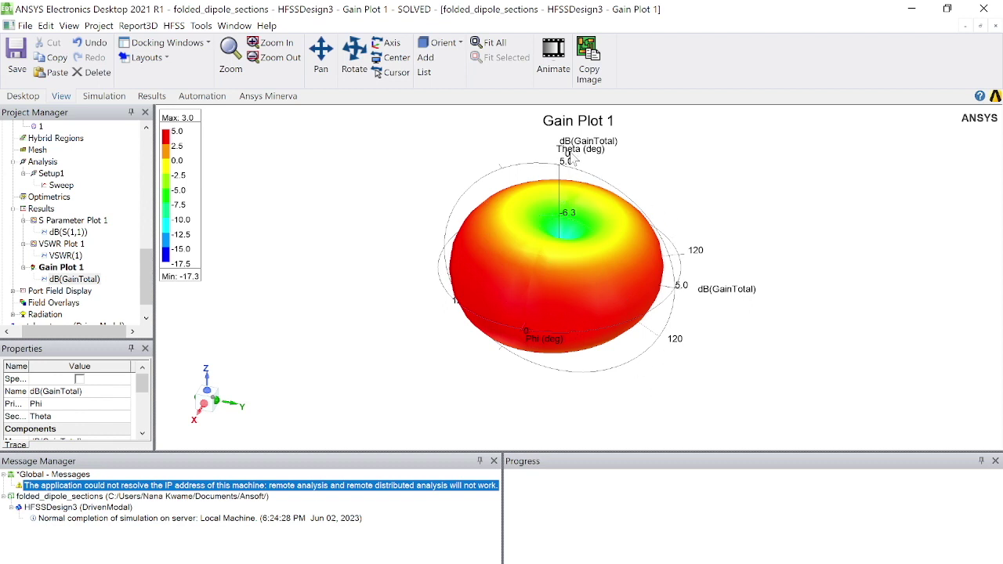
pyautogui.click(553, 262)
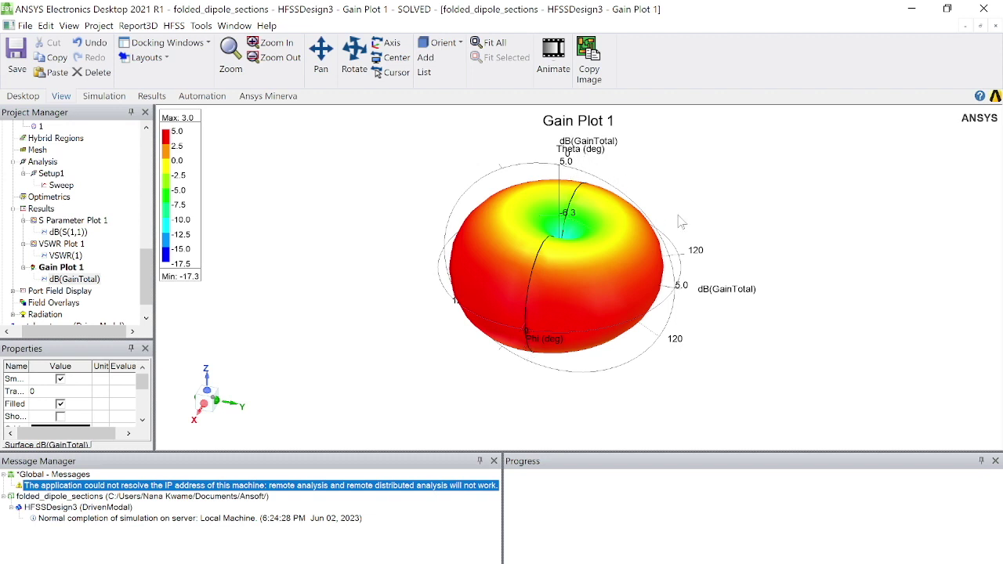
pyautogui.click(680, 279)
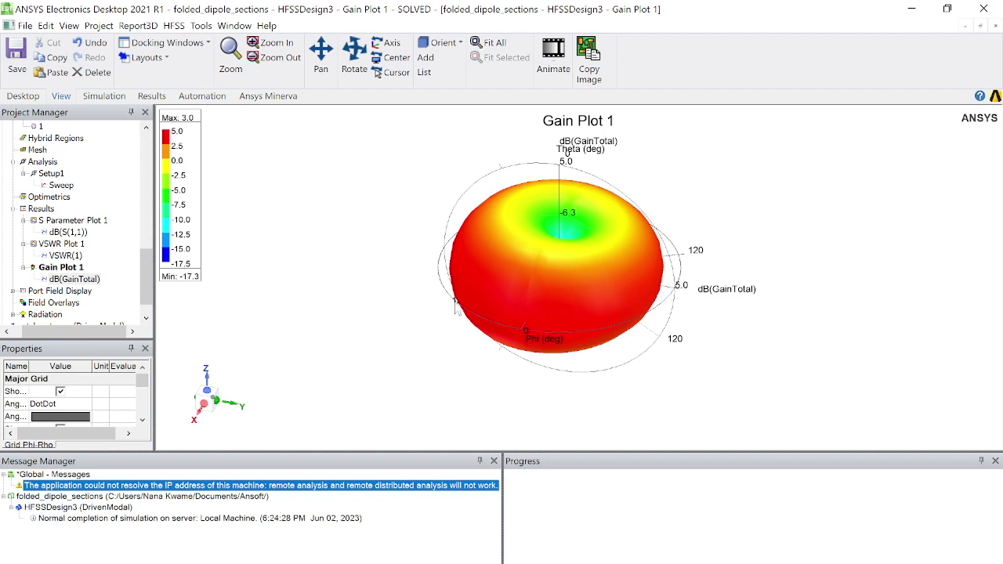
pyautogui.click(441, 289)
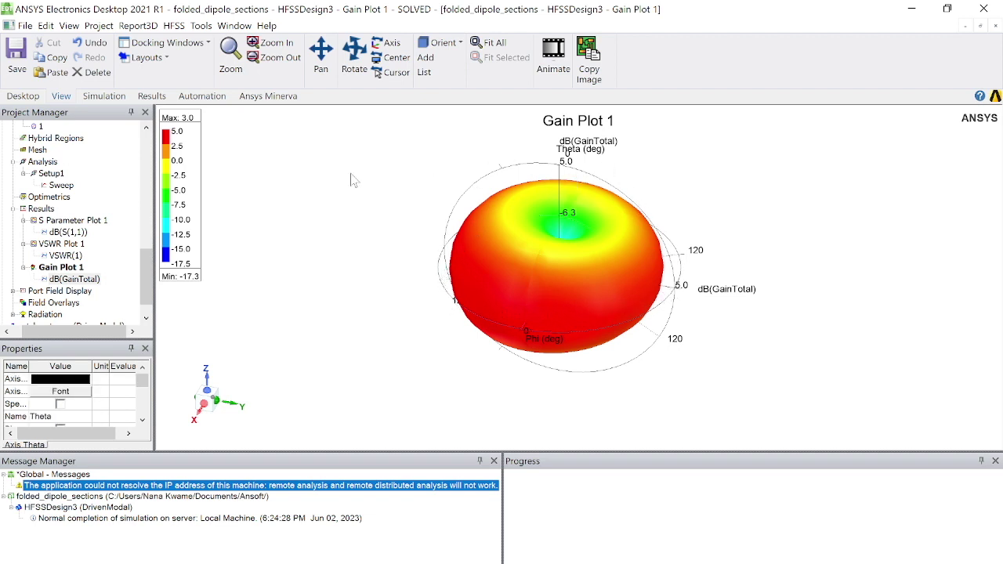
pyautogui.click(145, 112)
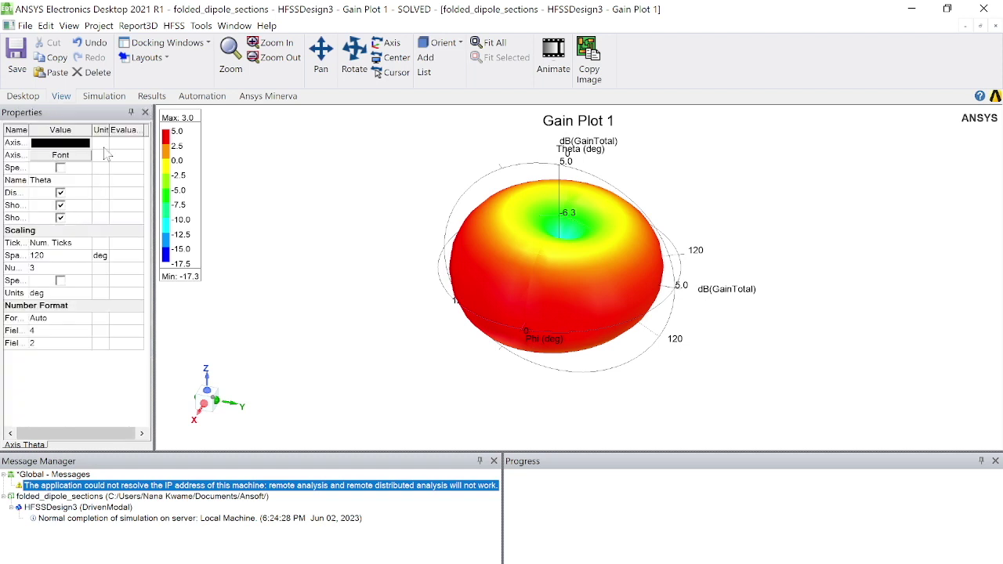
pyautogui.click(269, 336)
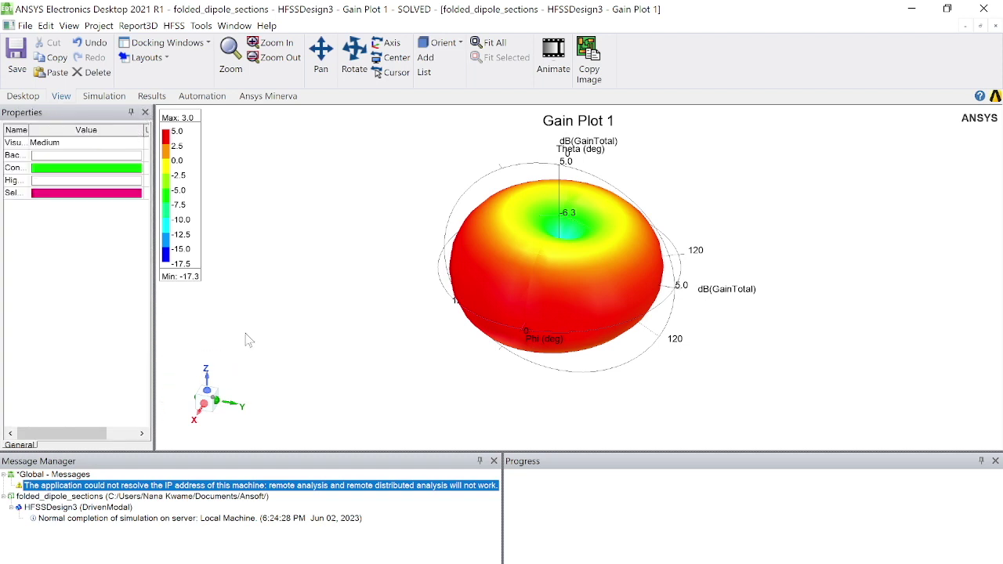
pyautogui.click(145, 112)
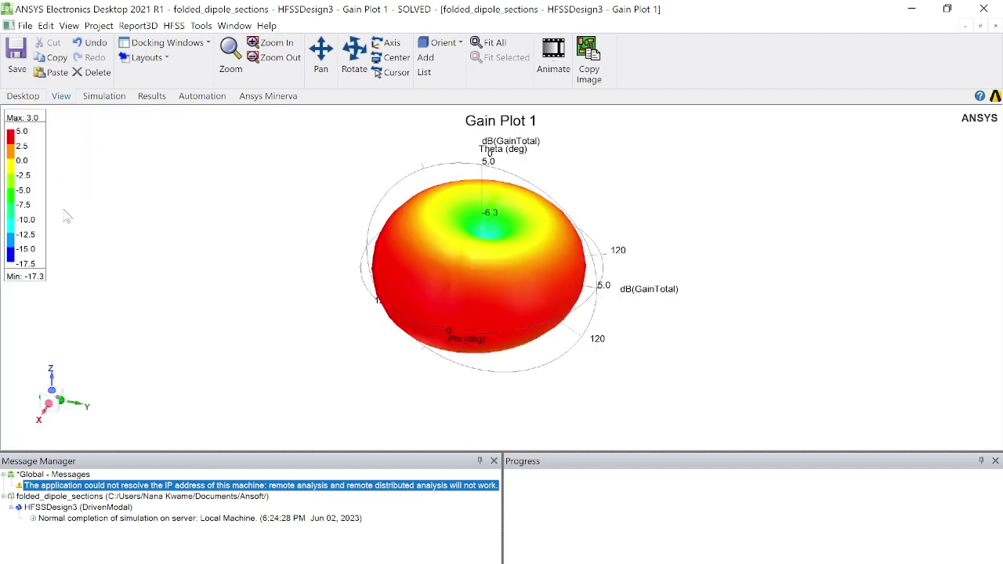
pyautogui.click(69, 25)
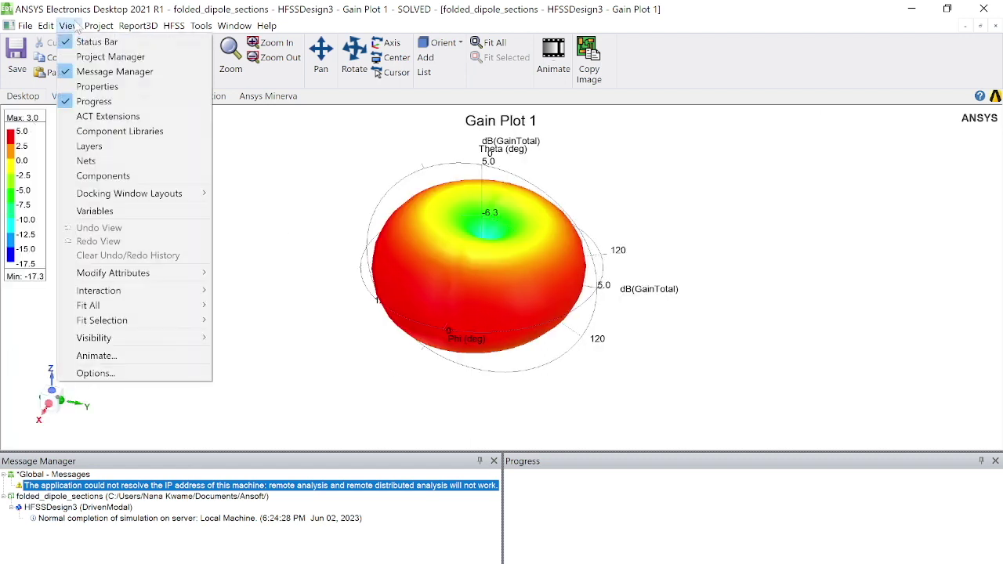
pyautogui.click(90, 86)
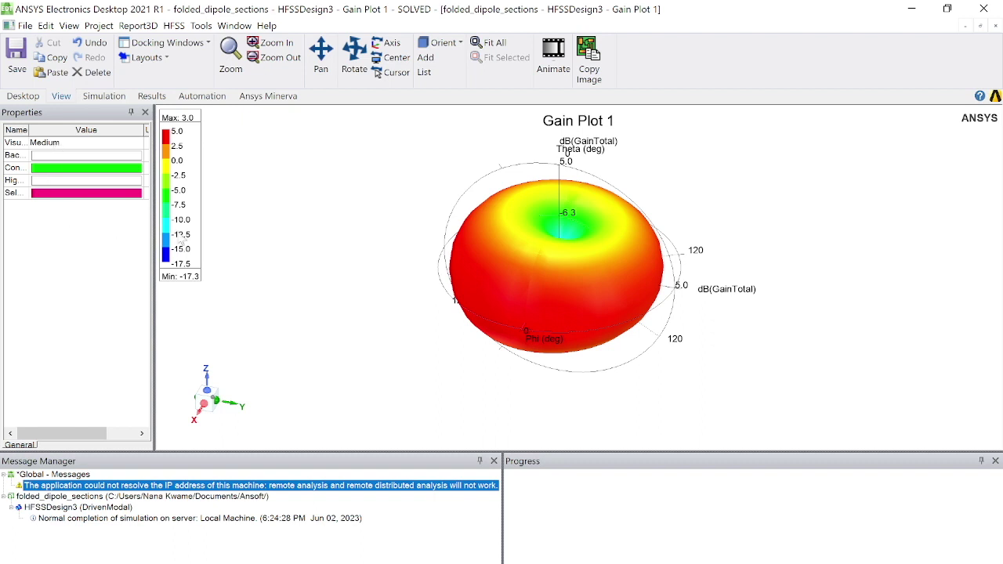
# - Show the closed Project Manager window again beside the gain plot
pyautogui.click(178, 235)
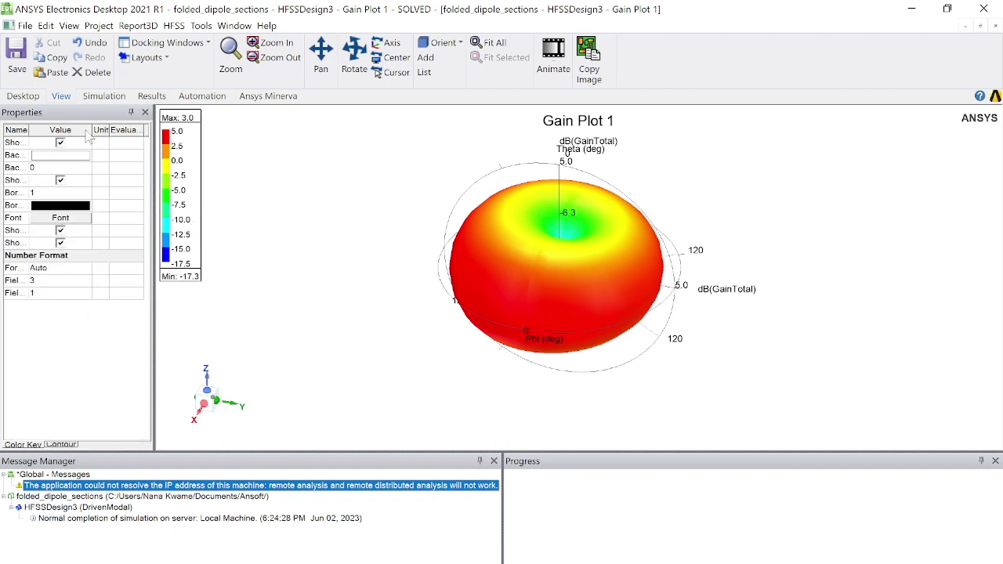
pyautogui.click(23, 96)
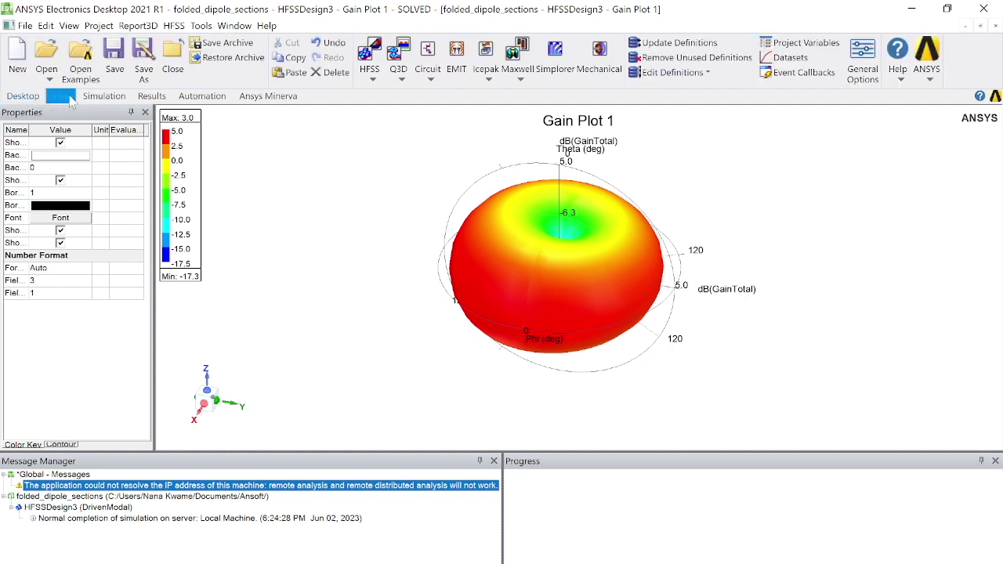
pyautogui.click(64, 96)
pyautogui.click(105, 99)
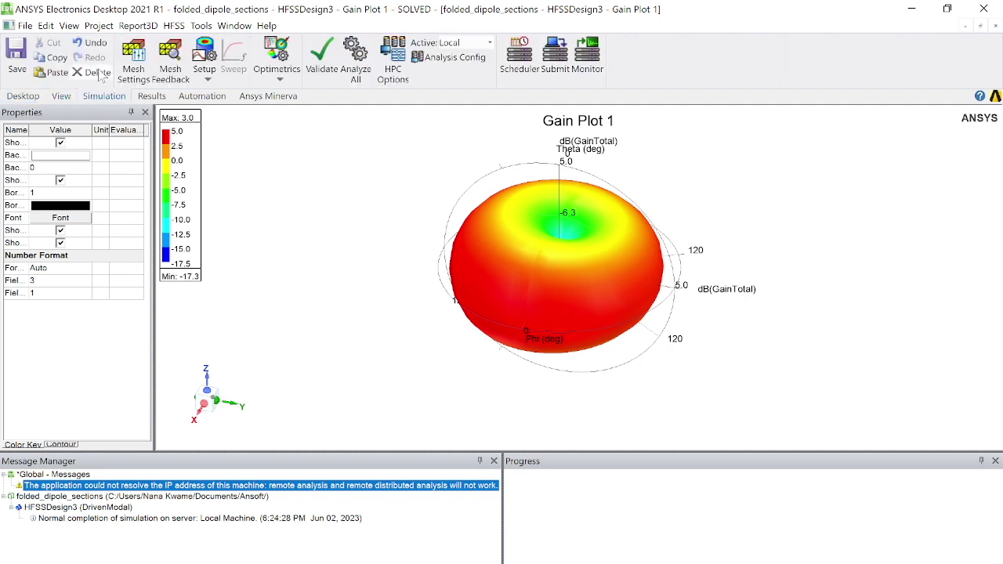
pyautogui.click(154, 97)
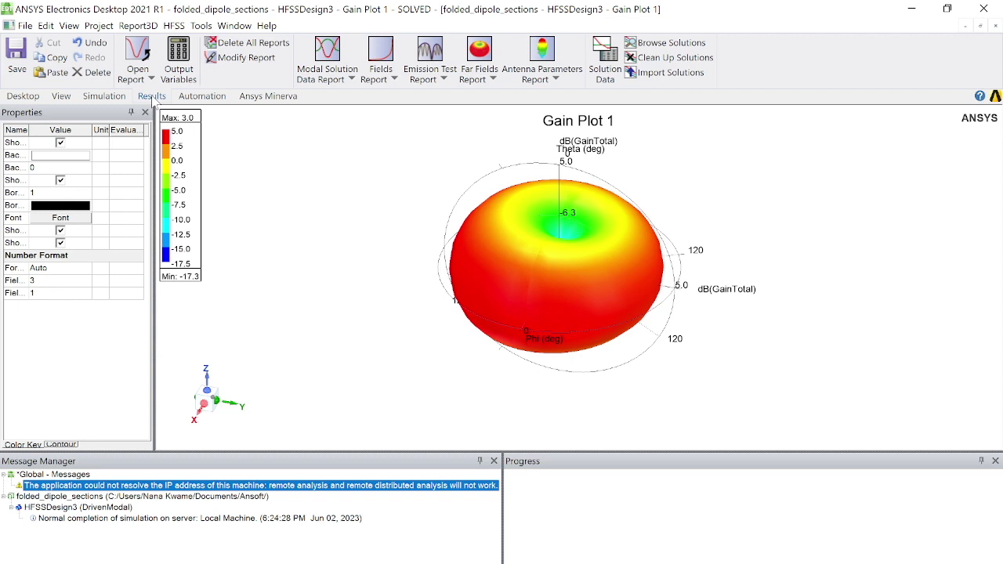
pyautogui.click(69, 25)
pyautogui.click(90, 56)
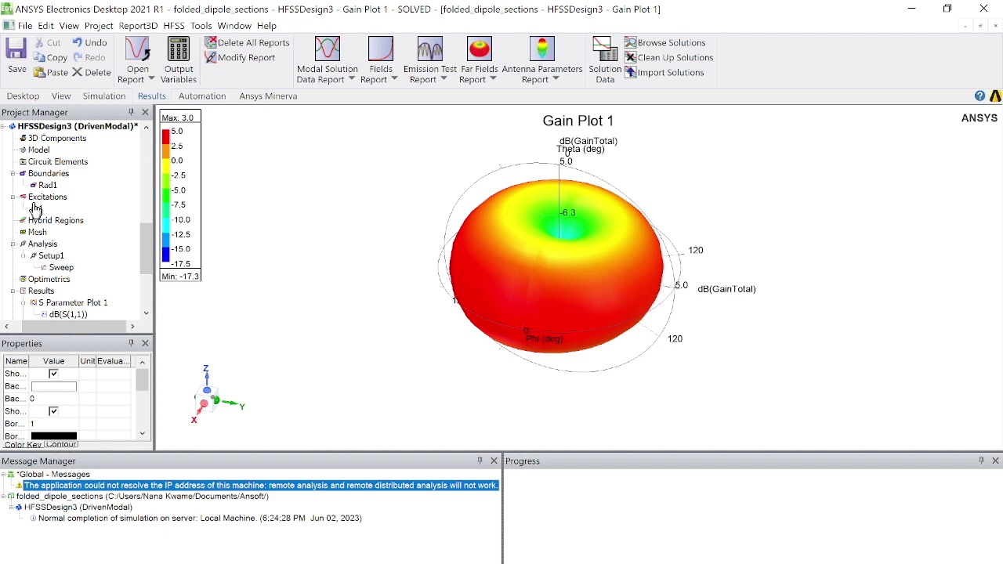
# - Start a far-fields radiation pattern report of dB(GainTotal) for Setup1 : LastAdaptive on Infinite Sphere1 with Theta as primary sweep
pyautogui.scroll(-1, 59, 248)
pyautogui.rightClick(46, 256)
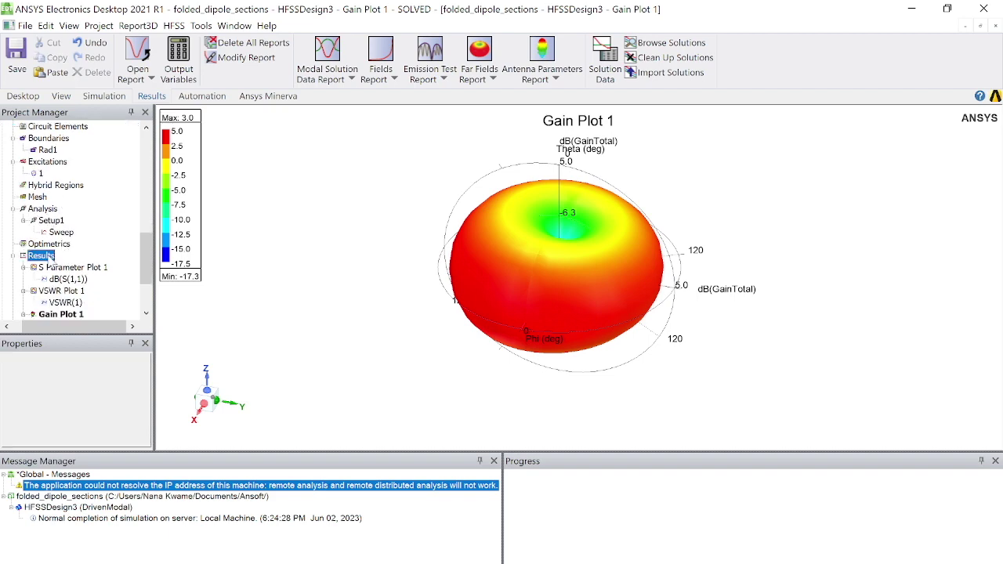
pyautogui.moveTo(212, 260)
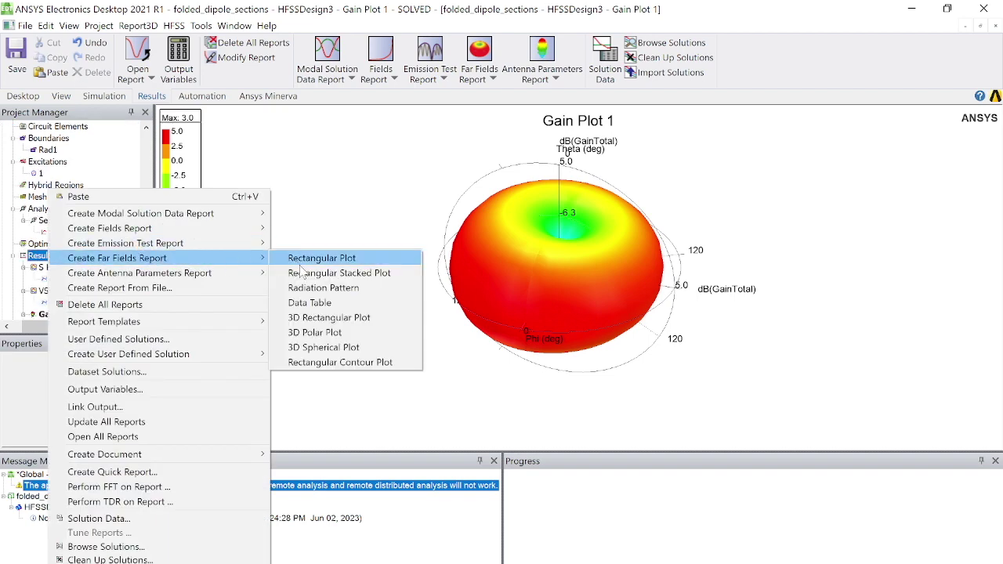
pyautogui.click(309, 288)
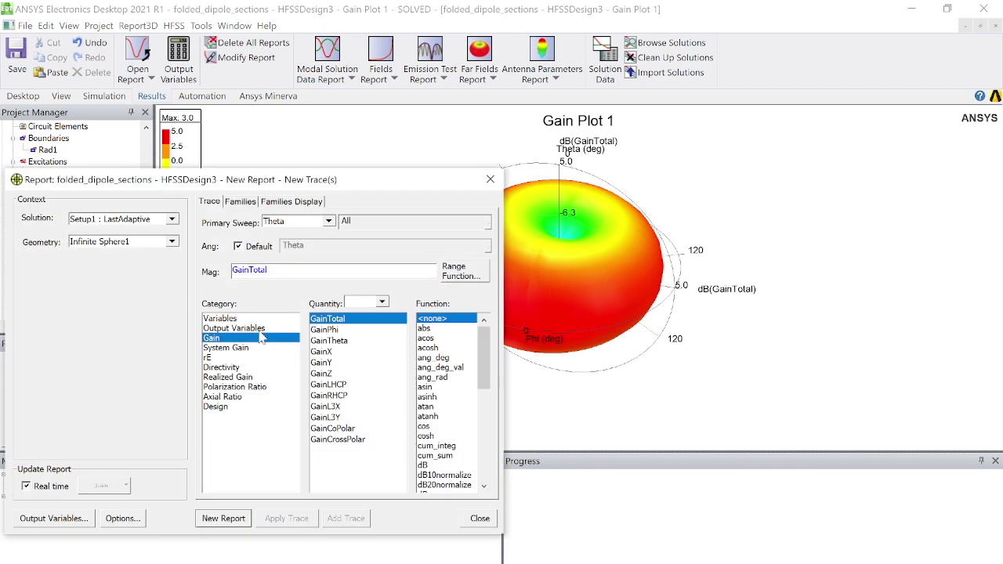
pyautogui.click(430, 465)
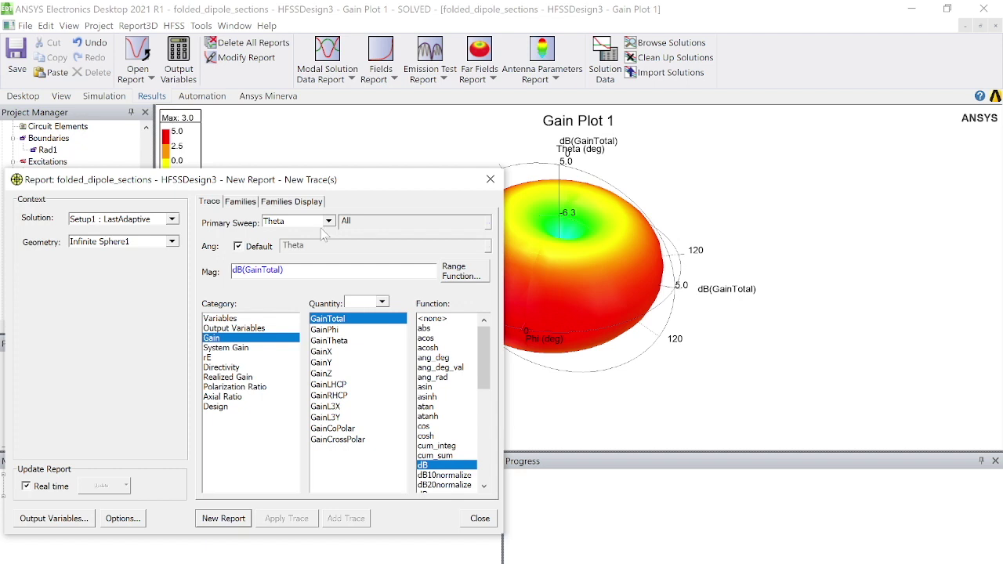
# - Limit the report's Phi sweep to 0deg and create the dB(GainTotal) radiation pattern
pyautogui.click(247, 203)
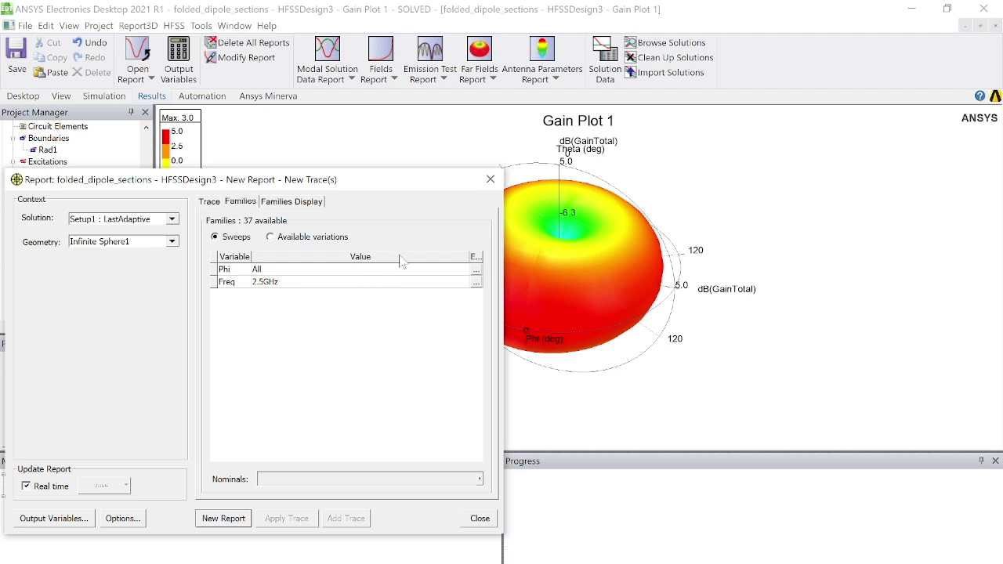
pyautogui.click(475, 271)
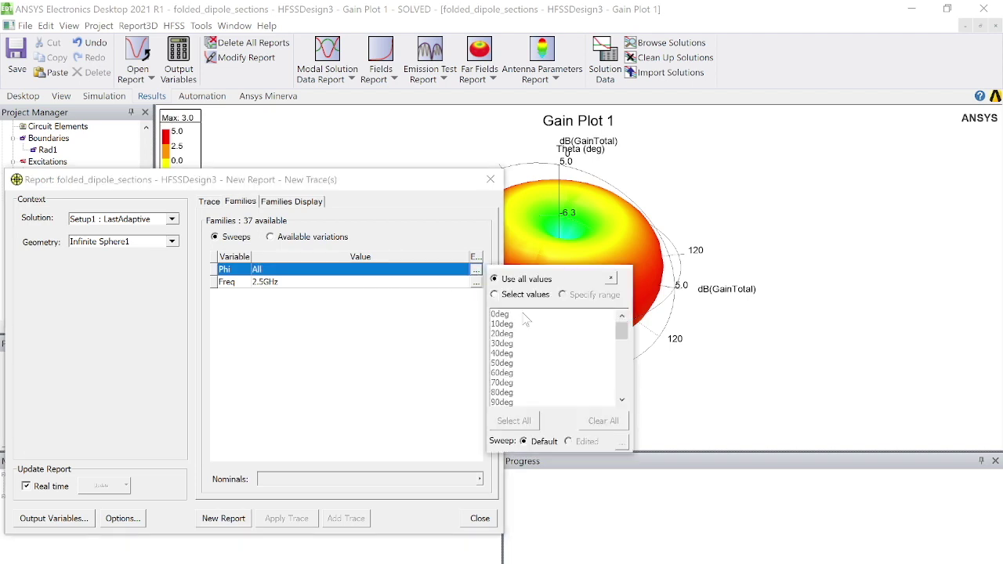
pyautogui.click(495, 295)
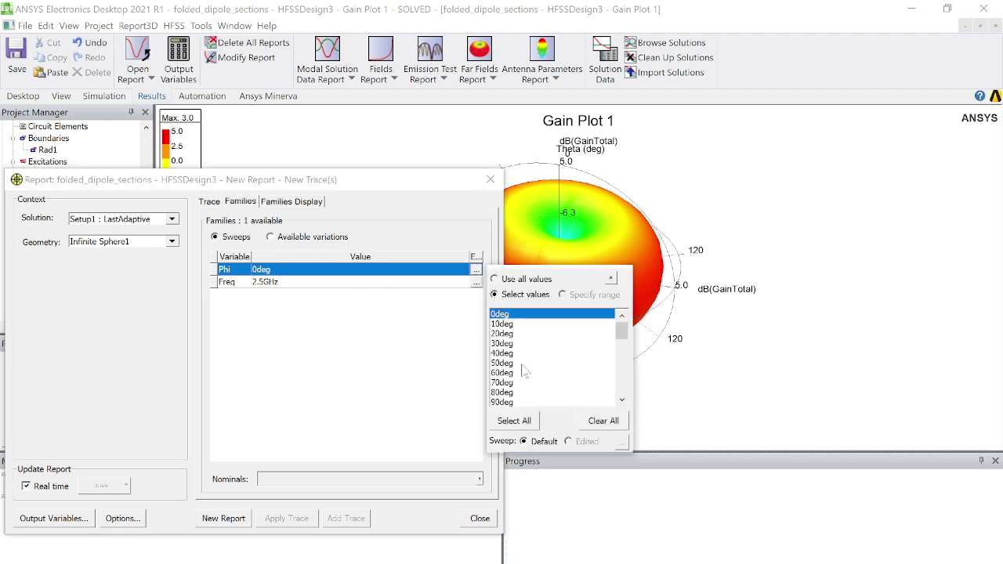
pyautogui.click(612, 278)
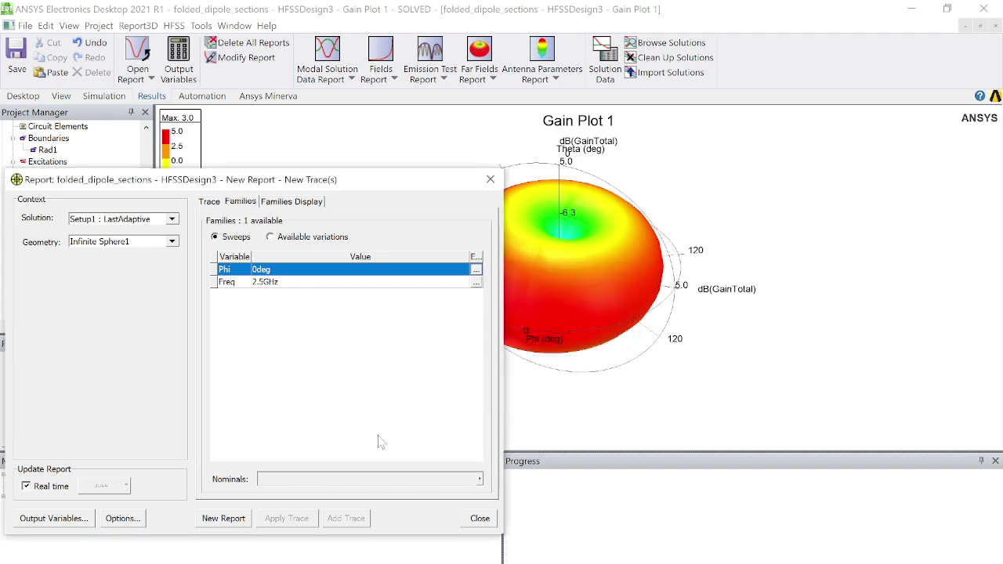
pyautogui.click(224, 518)
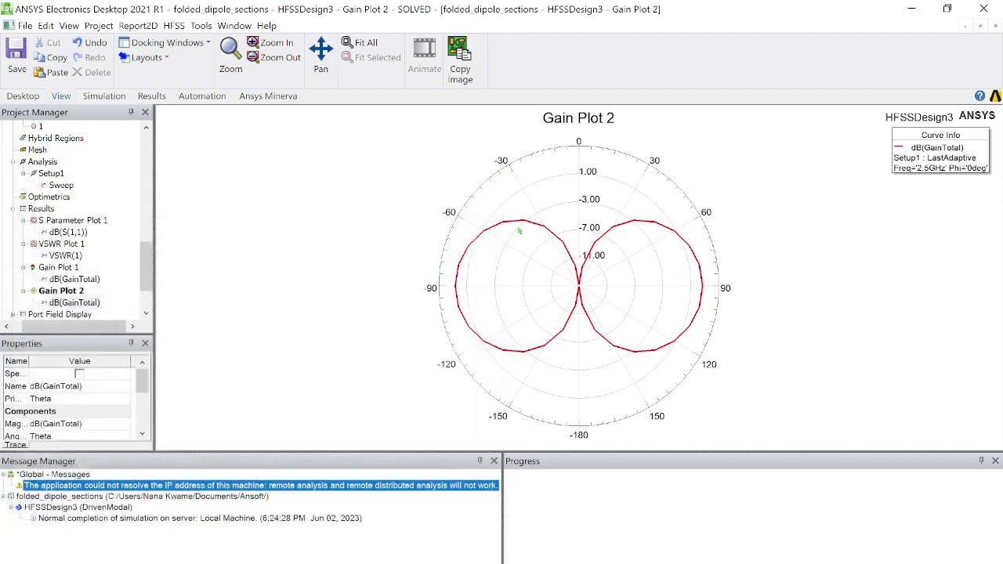
# - Create a radiation pattern of dB(GainPhi) and dB(GainTheta) over Theta with Phi at 0deg, and close the report dialog
pyautogui.moveTo(579, 281)
pyautogui.doubleClick(58, 269)
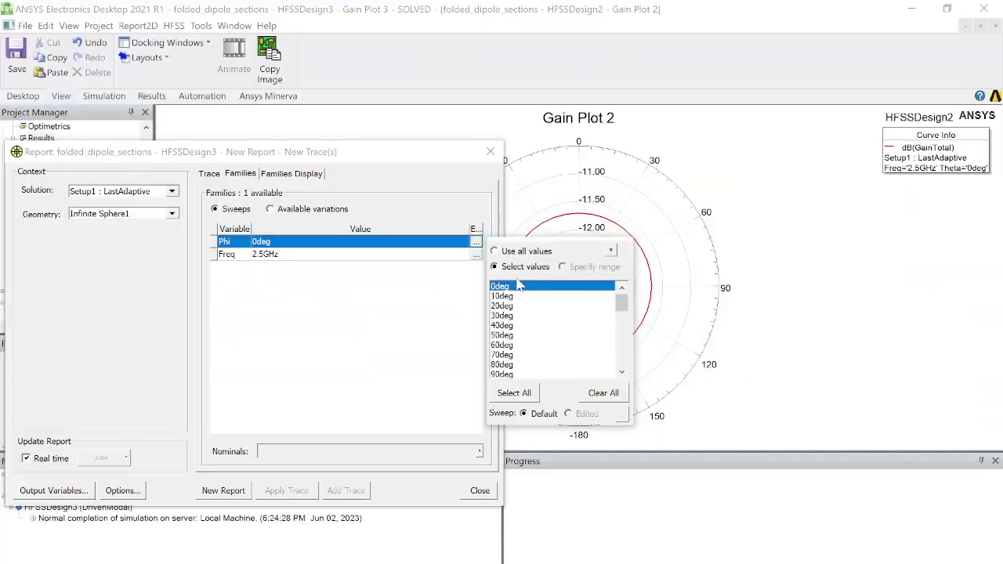
pyautogui.click(610, 251)
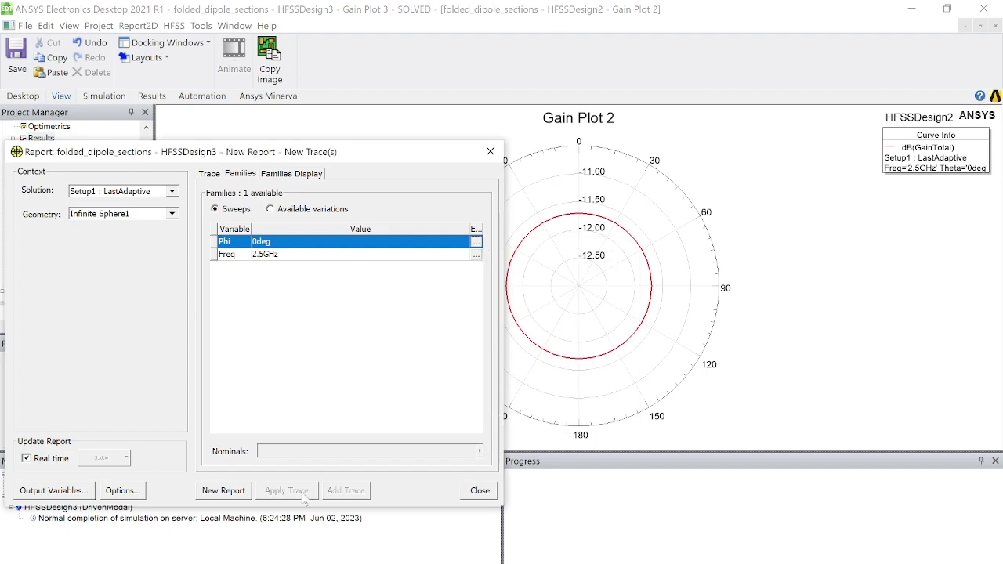
pyautogui.click(232, 489)
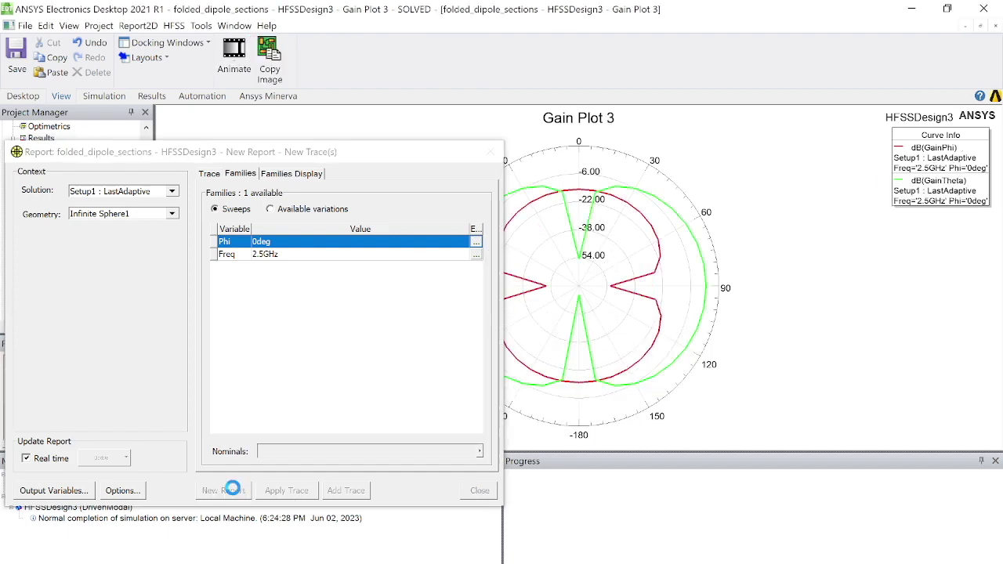
pyautogui.click(491, 151)
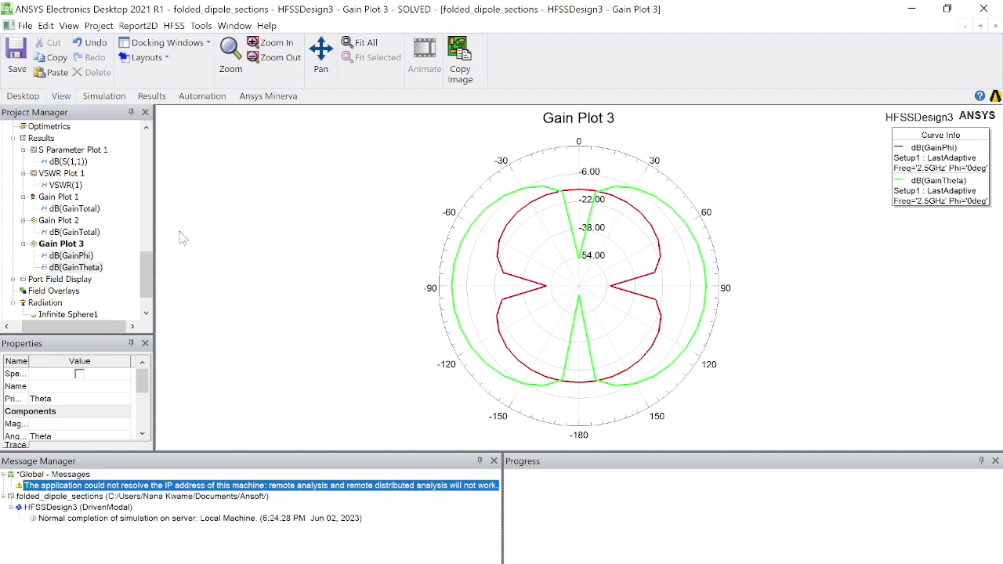
# - Start another far-fields radiation pattern report of dB(GainPhi) and dB(GainTheta) with Phi as the primary sweep
pyautogui.click(63, 244)
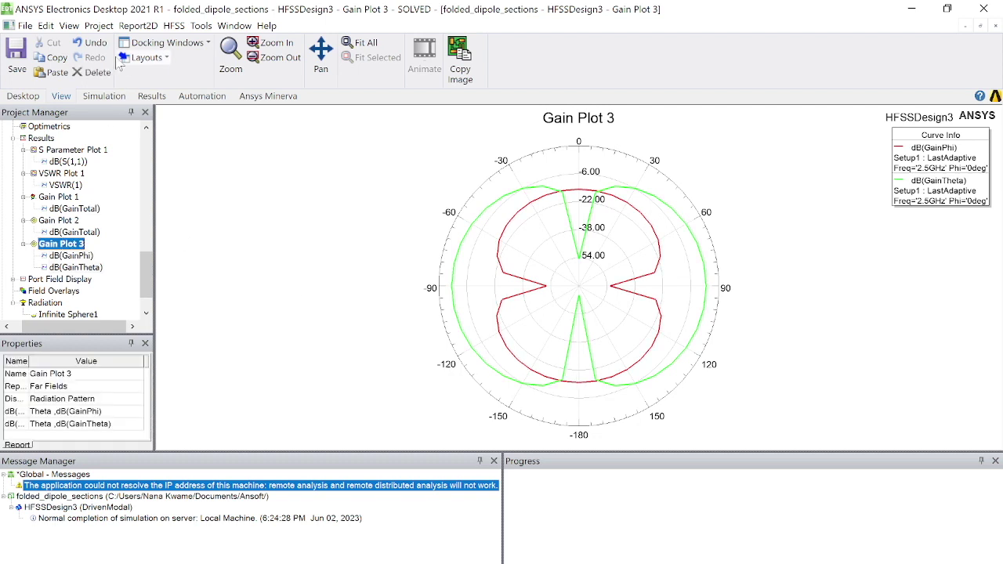
pyautogui.click(41, 138)
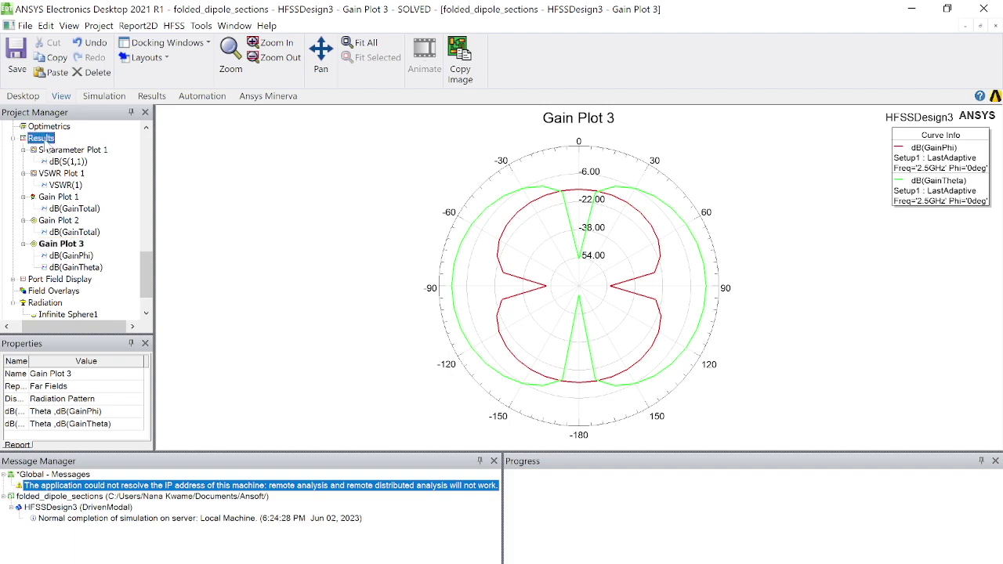
pyautogui.rightClick(43, 139)
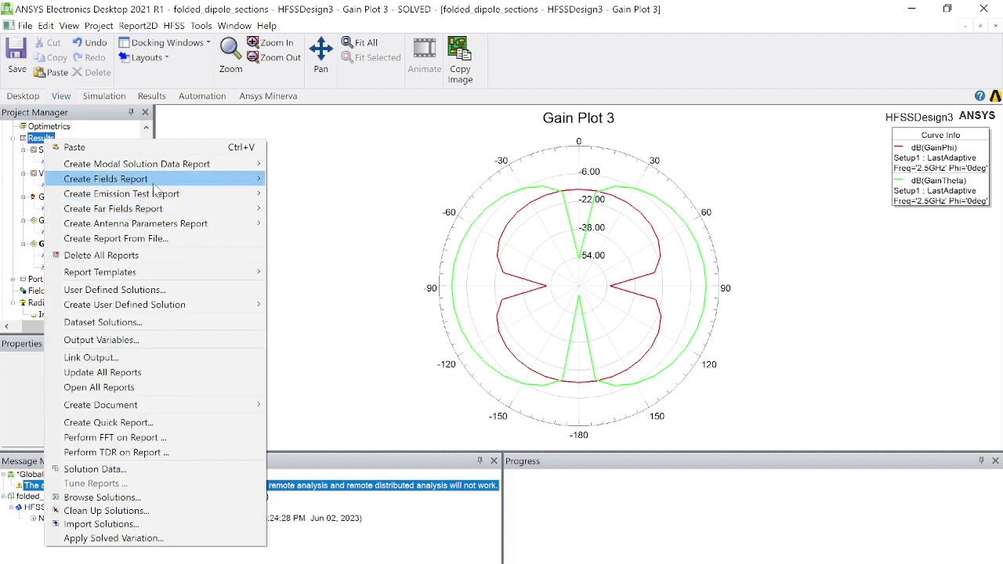
pyautogui.moveTo(235, 210)
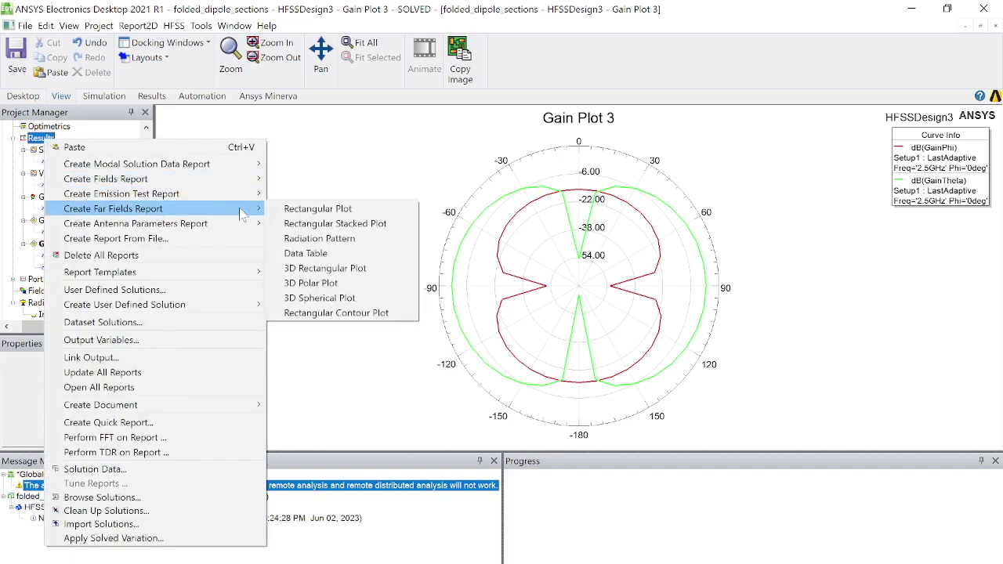
pyautogui.click(315, 238)
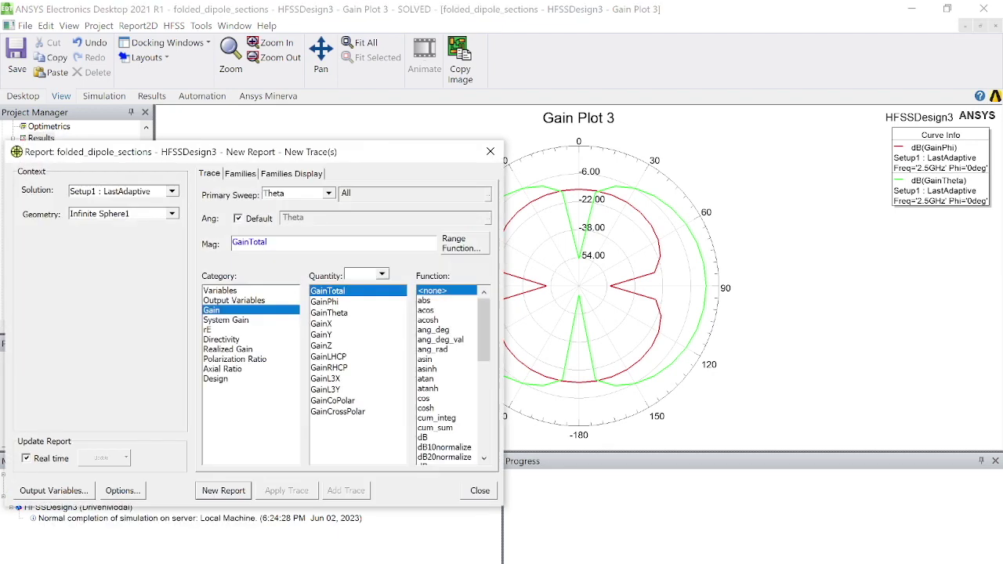
pyautogui.click(357, 303)
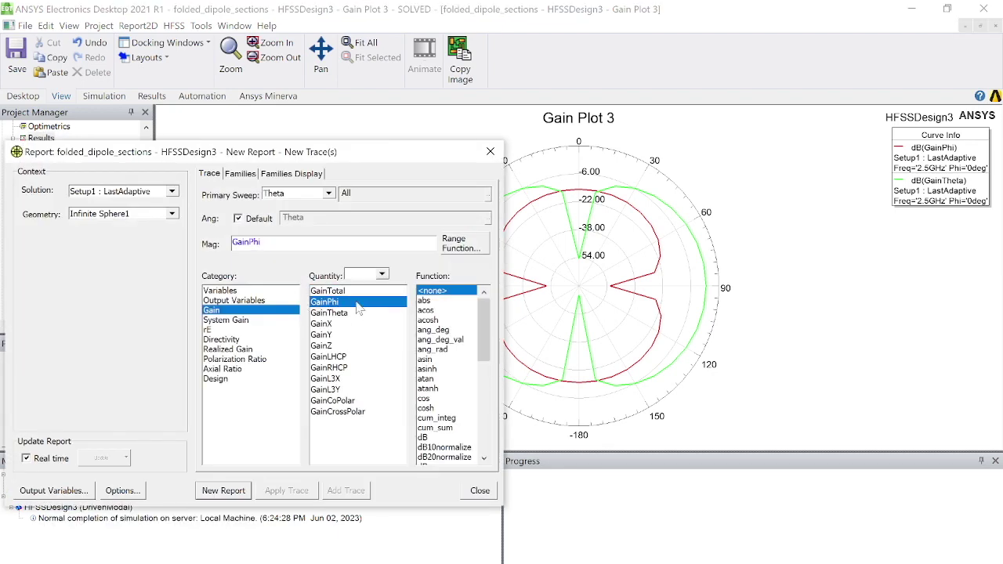
pyautogui.keyDown('ctrl'); pyautogui.click(366, 314); pyautogui.keyUp('ctrl')
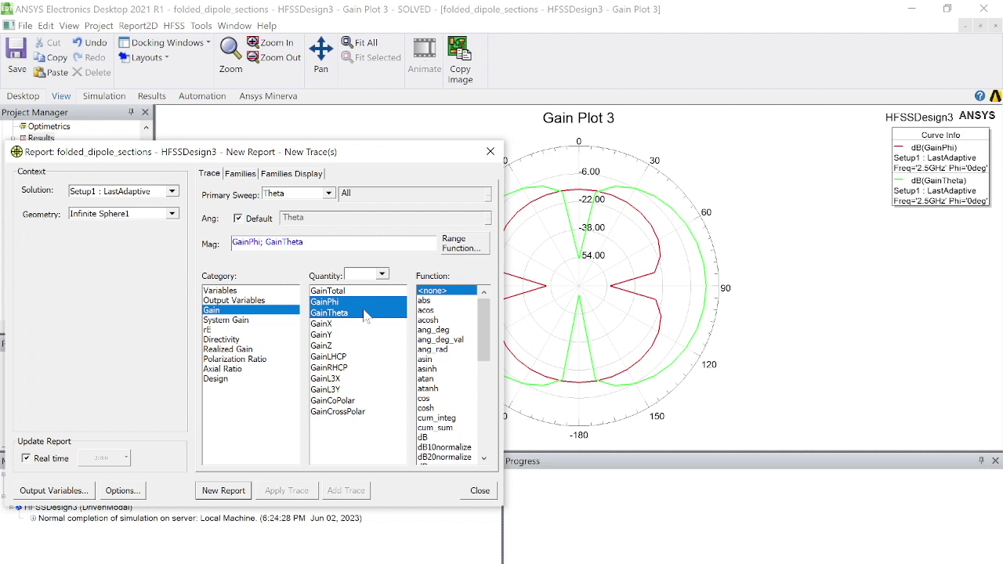
pyautogui.click(439, 438)
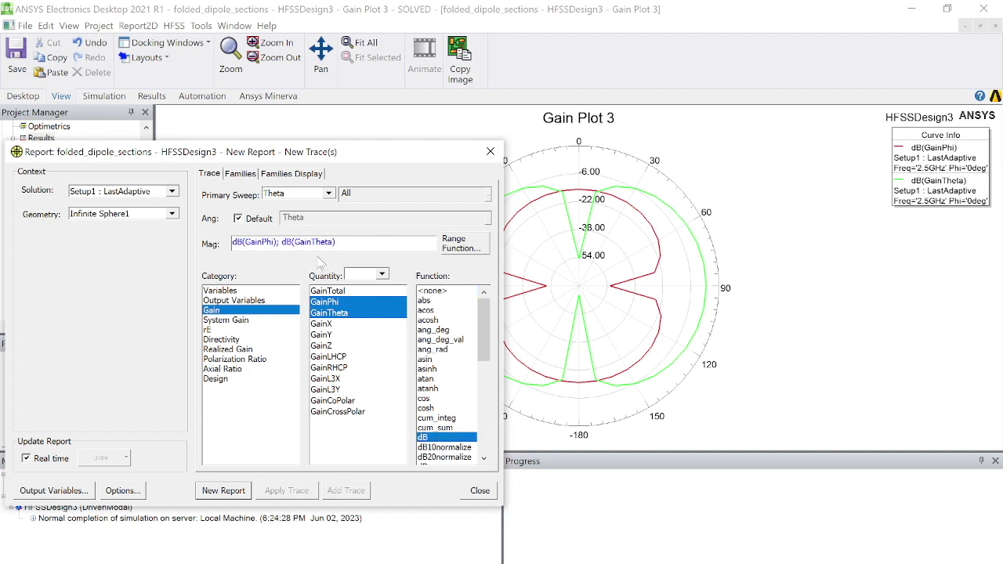
pyautogui.click(330, 196)
pyautogui.click(321, 215)
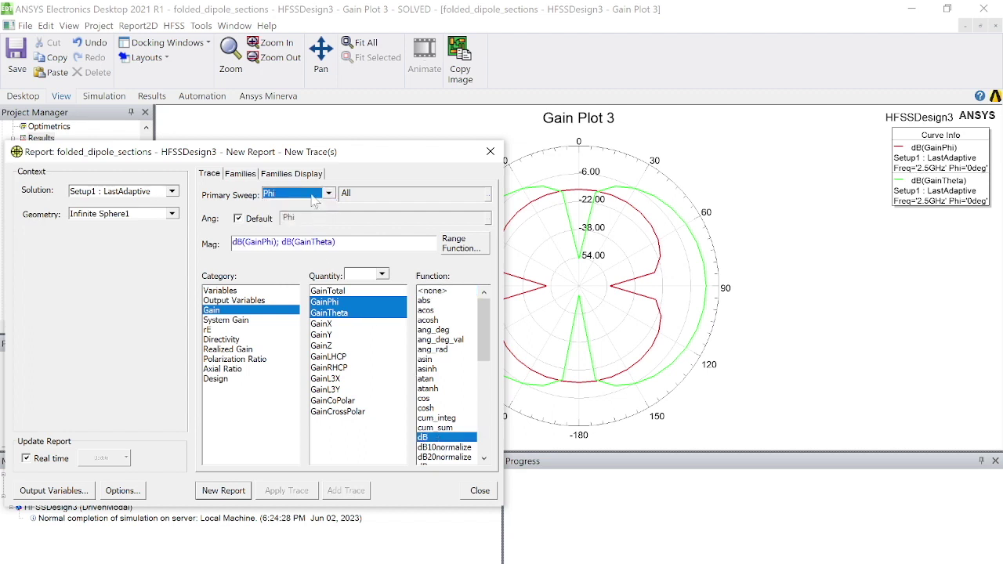
# - Limit the report's Theta values to 0deg and create the dB(GainPhi) and dB(GainTheta) radiation pattern over Phi
pyautogui.click(240, 174)
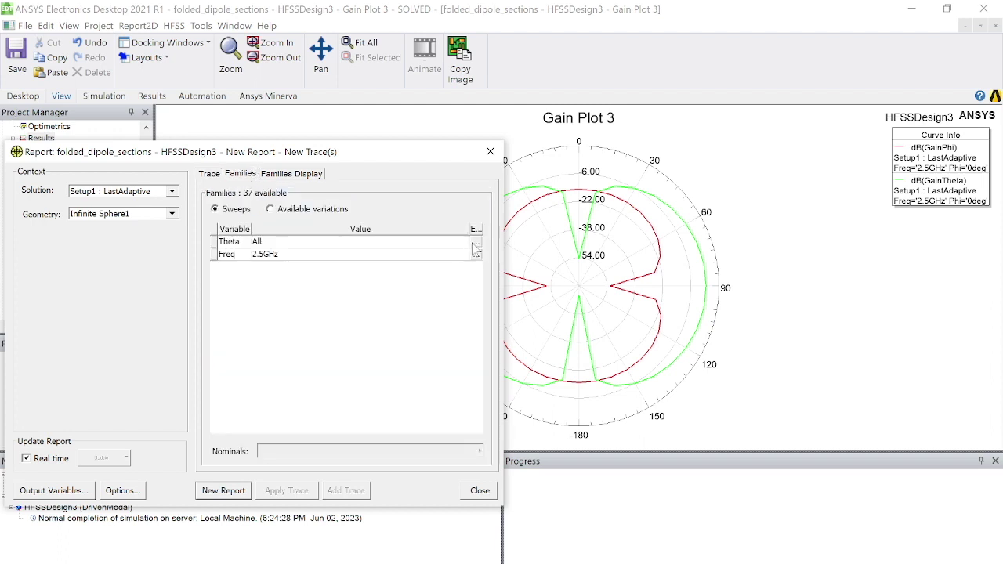
pyautogui.click(476, 242)
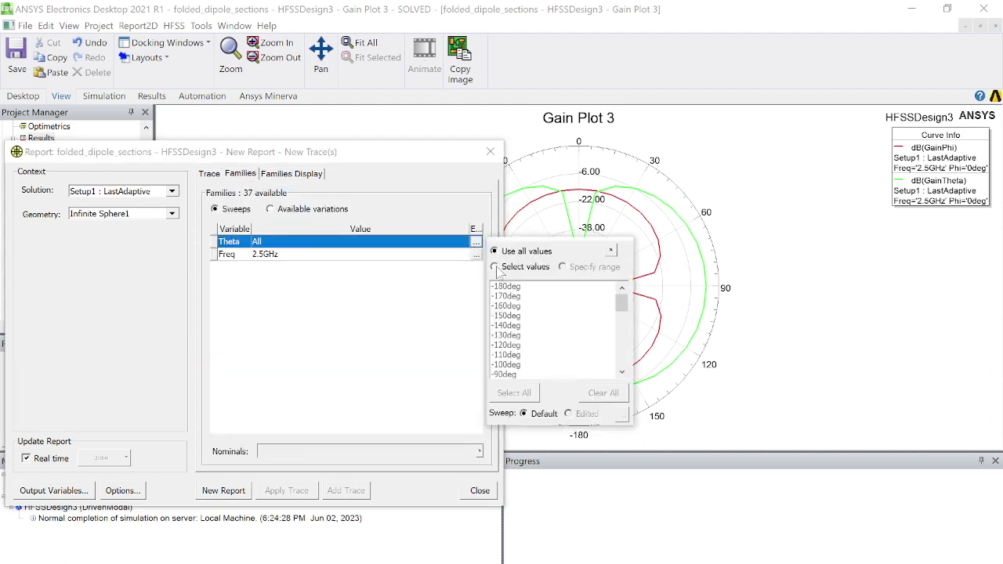
pyautogui.click(495, 267)
pyautogui.scroll(-3, 536, 314)
pyautogui.scroll(-1, 536, 314)
pyautogui.click(521, 345)
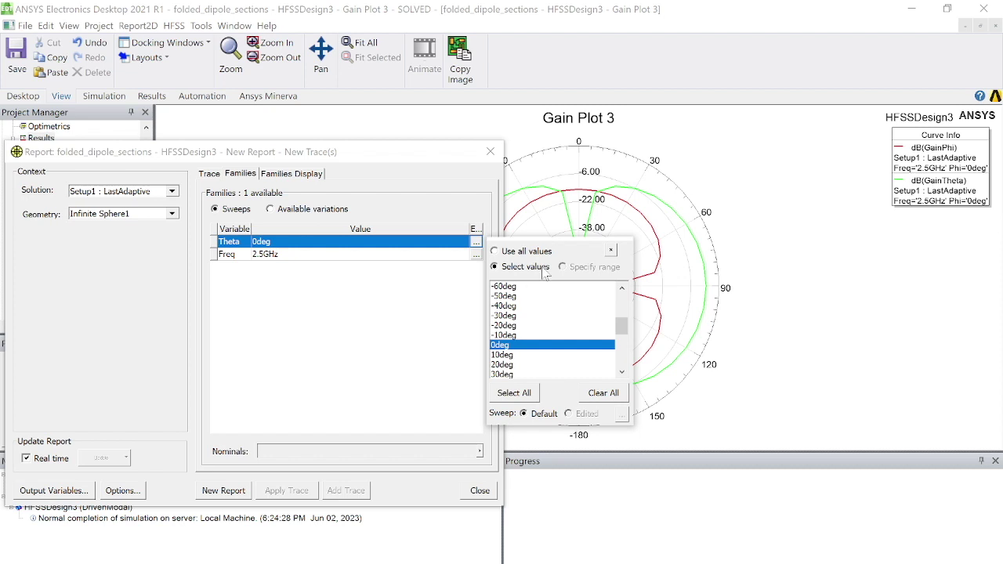
pyautogui.click(613, 252)
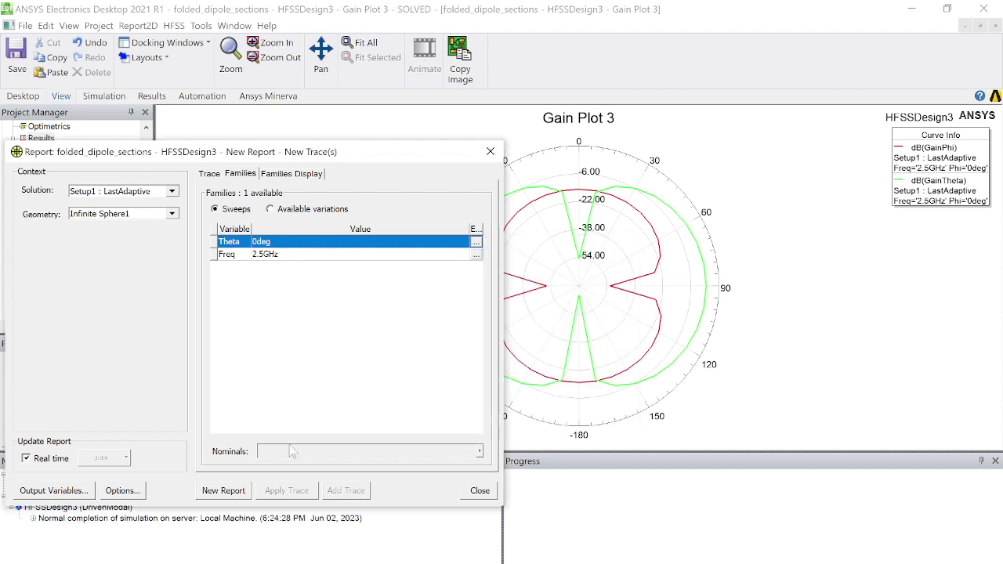
pyautogui.click(223, 490)
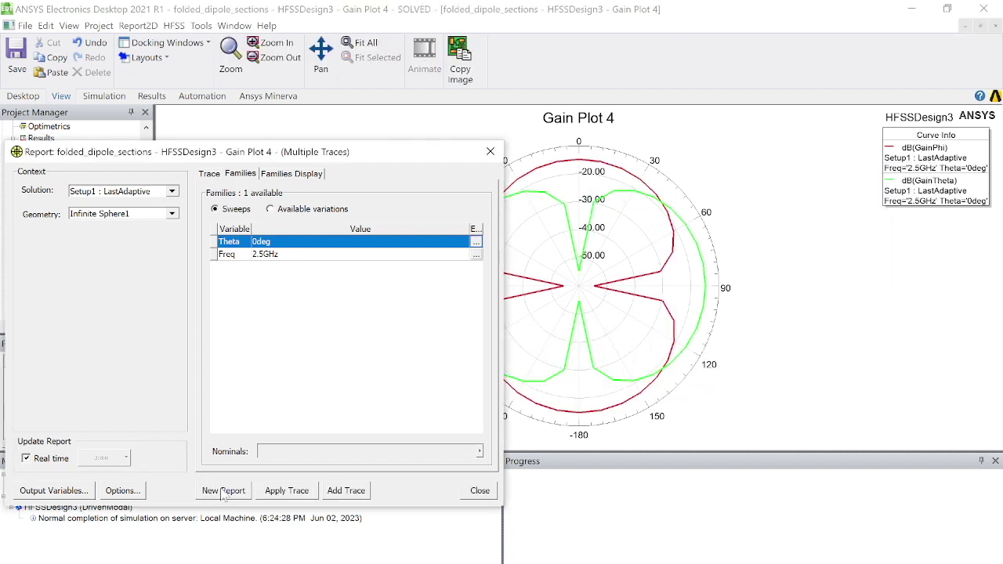
# - Change the new radiation pattern's Theta value to 90deg, apply it to both gain traces, and close the report dialog
pyautogui.click(476, 243)
pyautogui.scroll(-2, 546, 340)
pyautogui.scroll(-3, 545, 341)
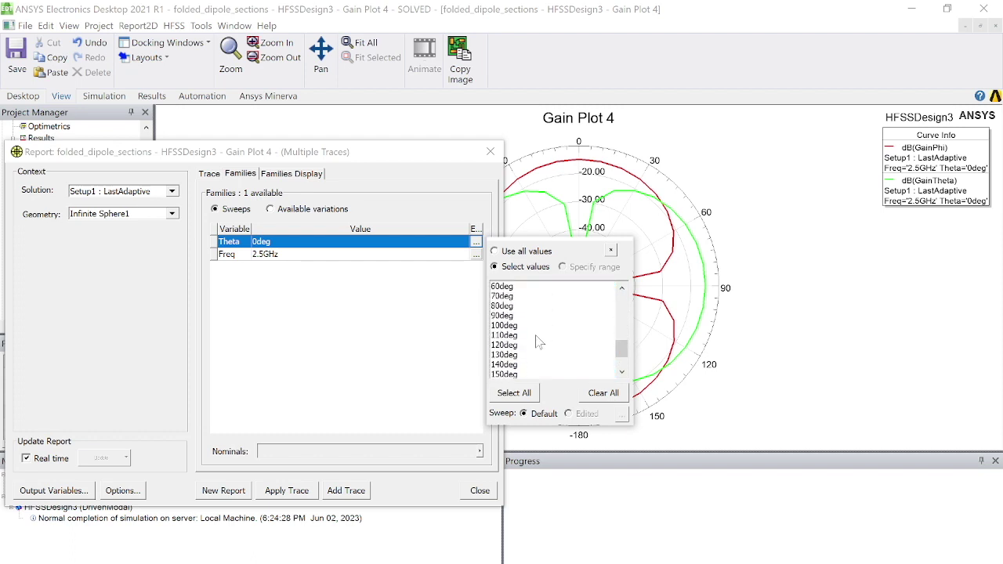
pyautogui.click(503, 316)
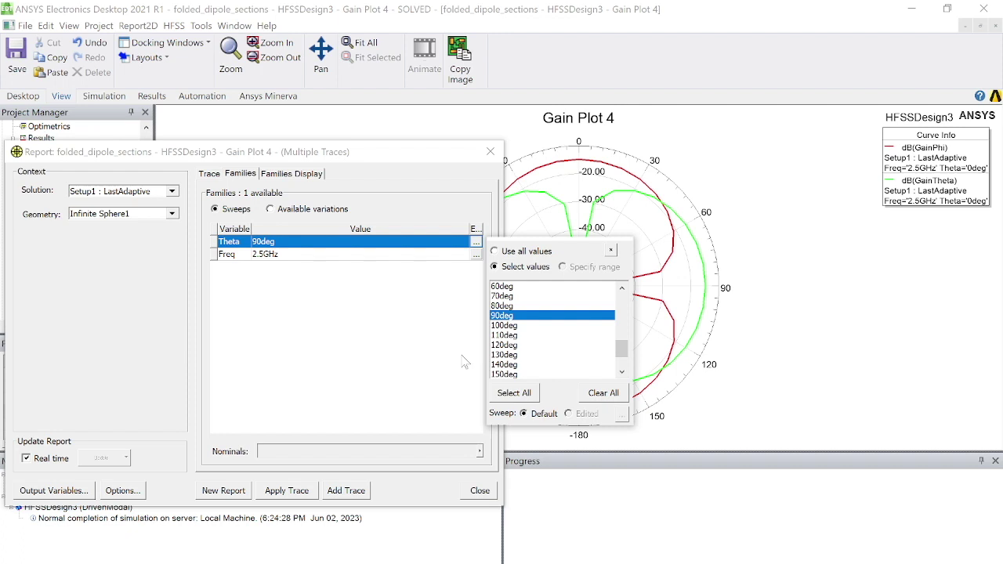
pyautogui.click(611, 252)
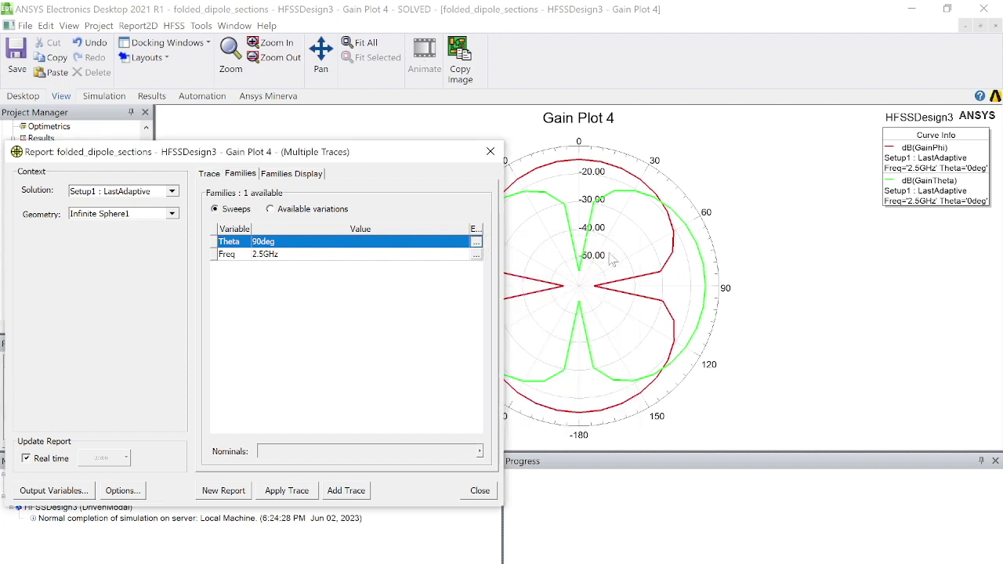
pyautogui.click(278, 491)
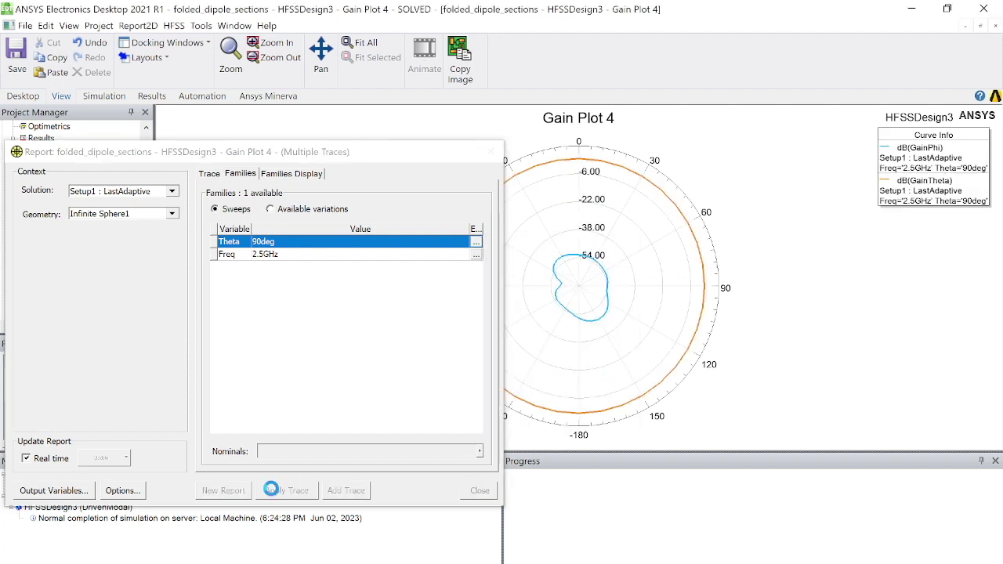
pyautogui.click(491, 151)
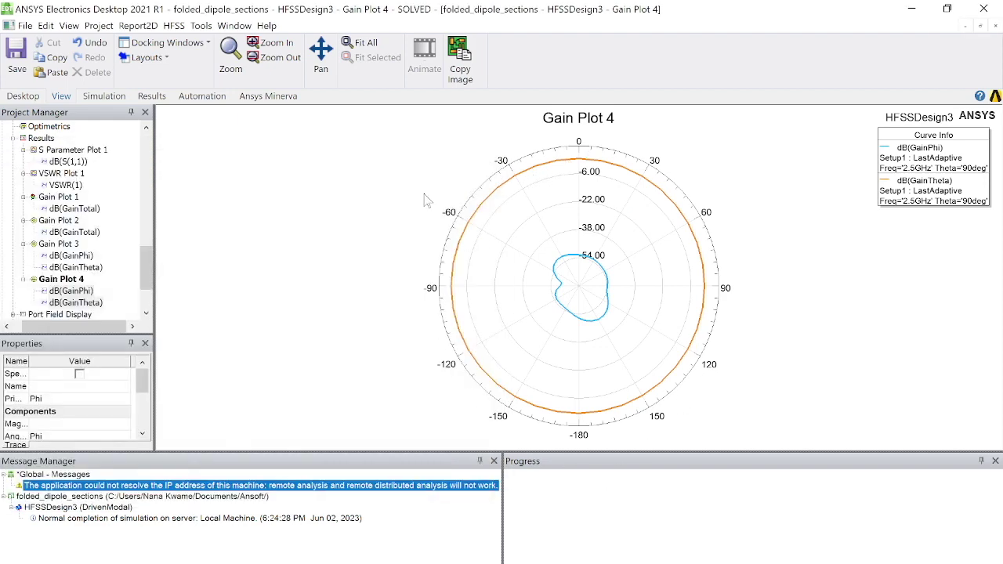